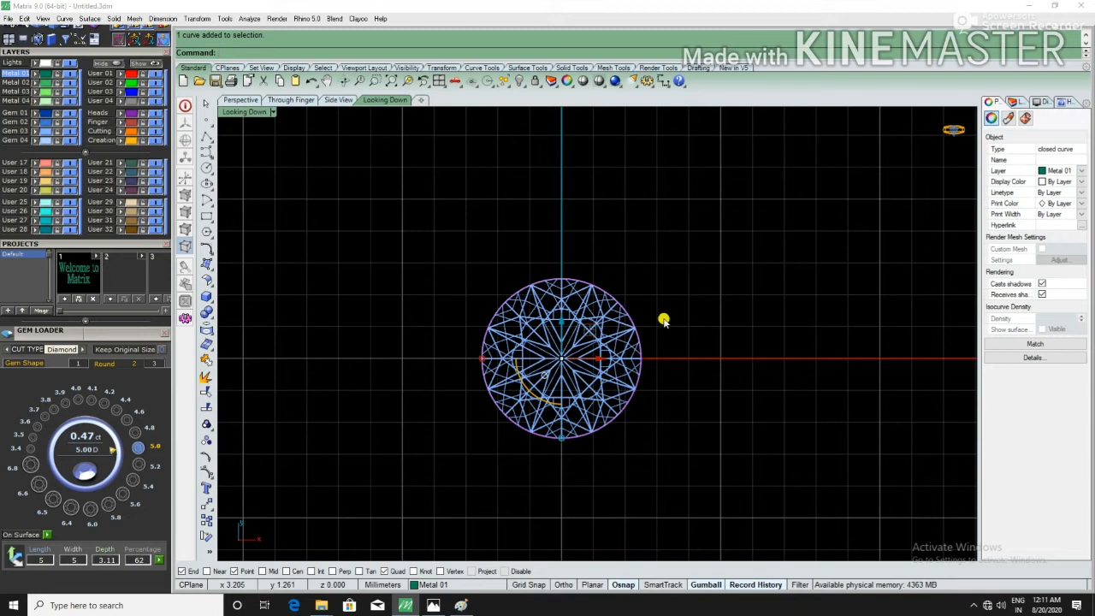
Step: Offset the gem's outline curve outward by 0.5 mm, and offset the resulting circle outward again by a larger distance
{"action": "key", "text": "Return"}
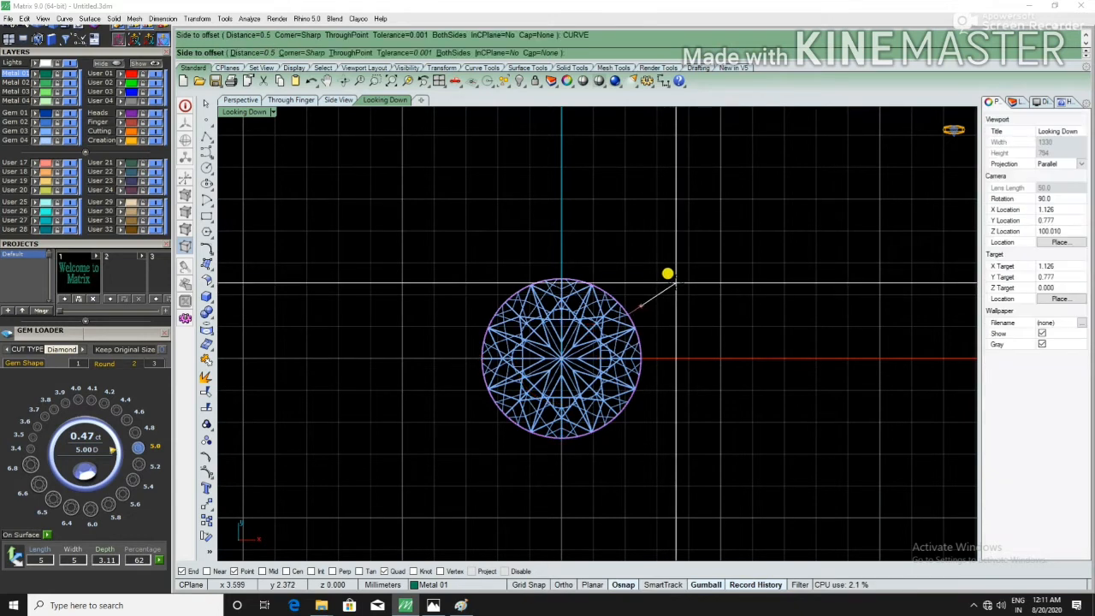
{"action": "left_click", "coordinate": [676, 285]}
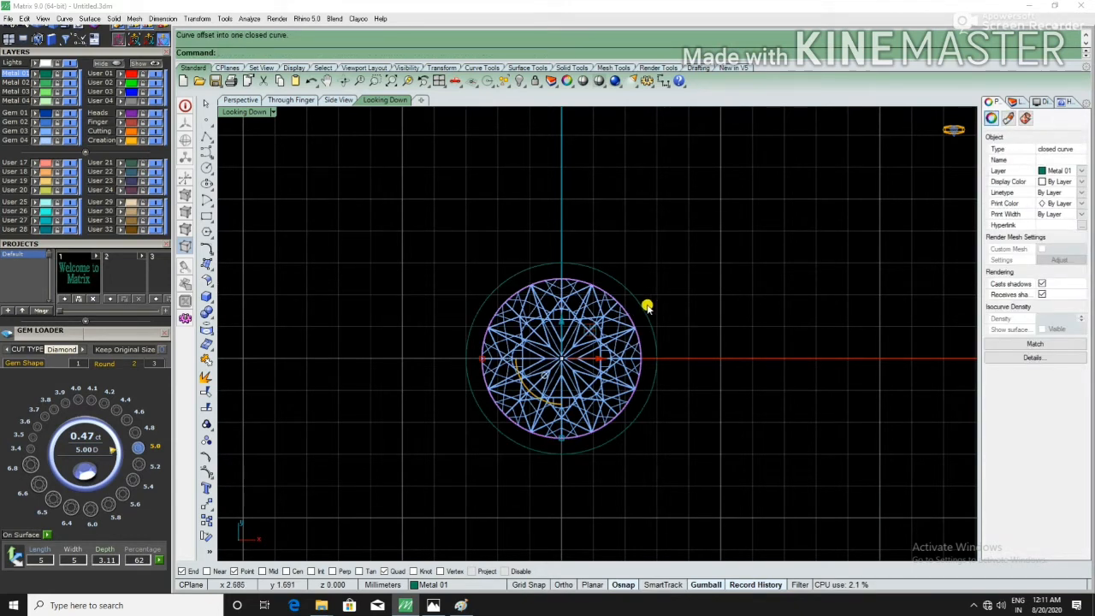
{"action": "key", "text": "Return"}
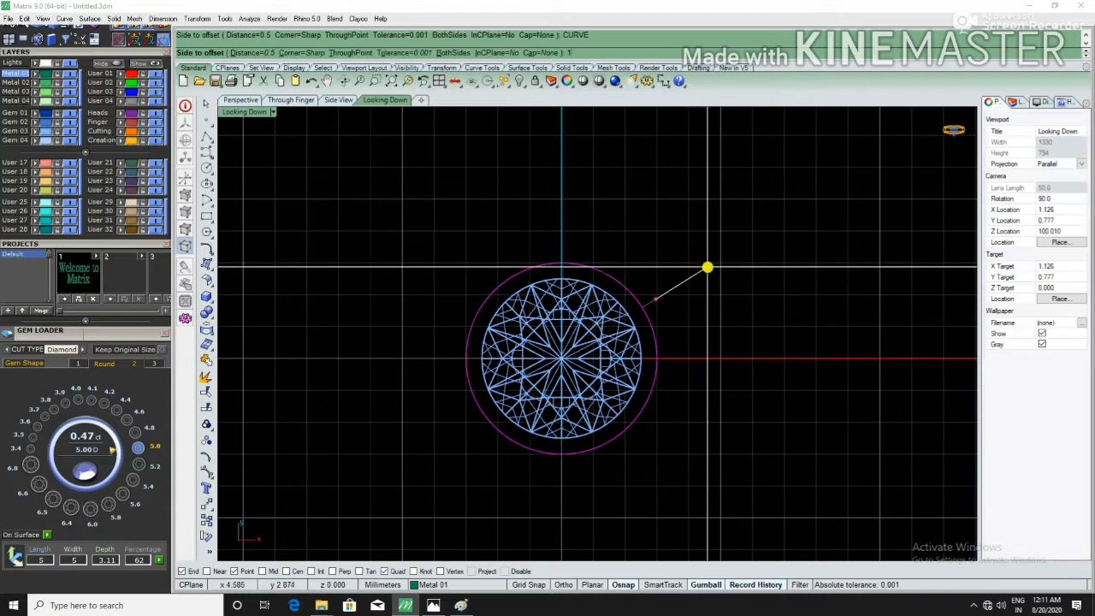
{"action": "left_click", "coordinate": [696, 253]}
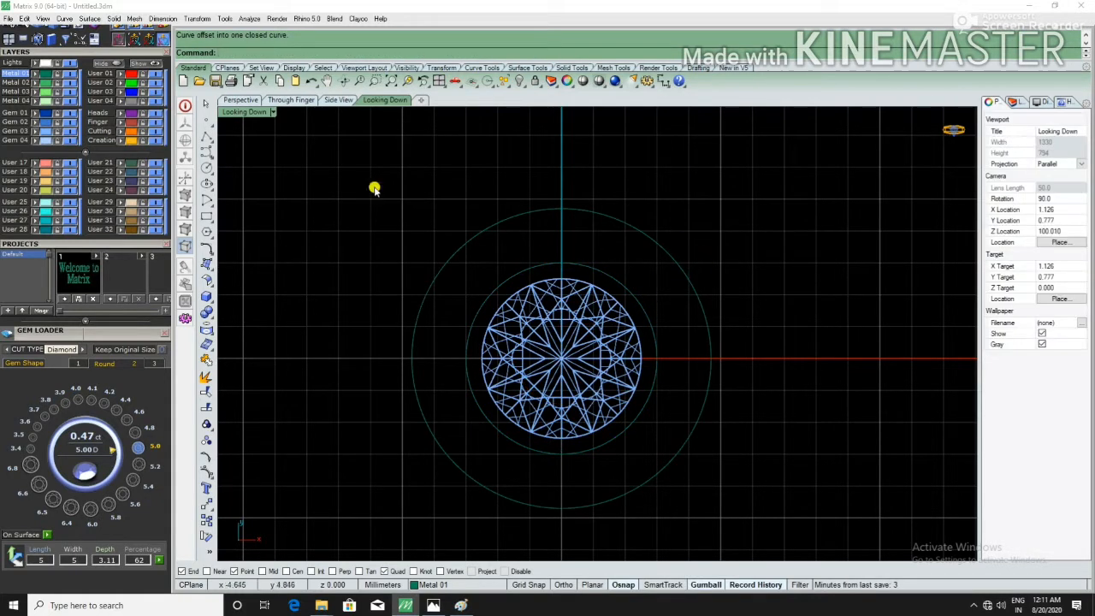
Step: Rebuild both offset circles with a point count of 8 and degree 3, deleting the input curves
{"action": "left_click", "coordinate": [244, 102]}
{"action": "scroll", "coordinate": [632, 324], "scroll_direction": "up", "scroll_amount": 5}
{"action": "mouse_move", "coordinate": [632, 324]}
{"action": "right_mouse_down"}
{"action": "mouse_move", "coordinate": [676, 322]}
{"action": "mouse_move", "coordinate": [650, 336]}
{"action": "right_mouse_up"}
{"action": "scroll", "coordinate": [605, 328], "scroll_direction": "up", "scroll_amount": 5}
{"action": "left_click_drag", "start_coordinate": [706, 270], "coordinate": [624, 323]}
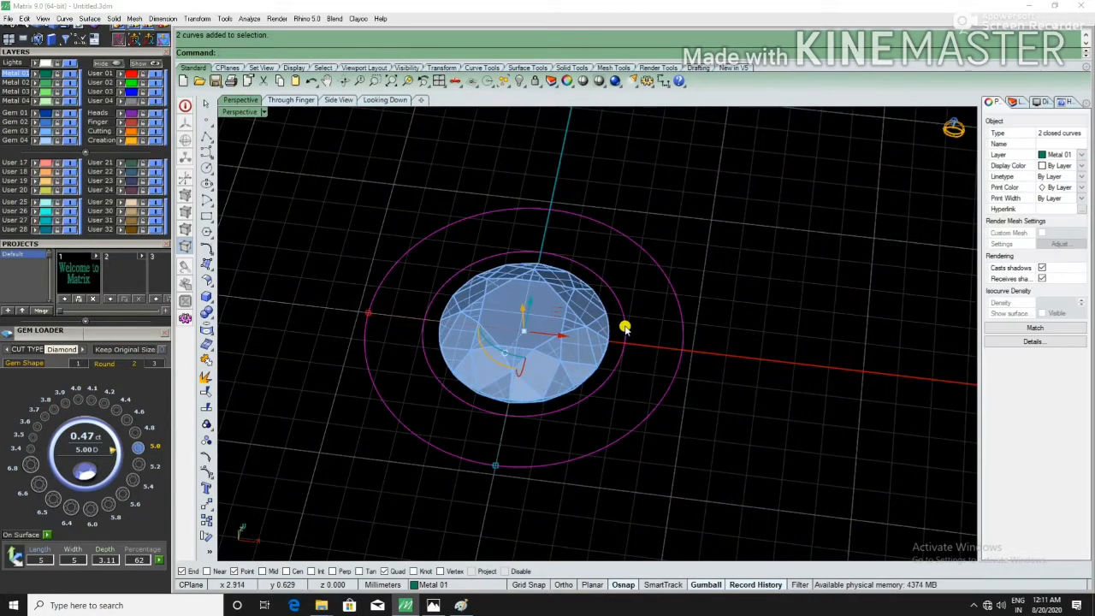
{"action": "type", "text": "REBUILD"}
{"action": "key", "text": "Return"}
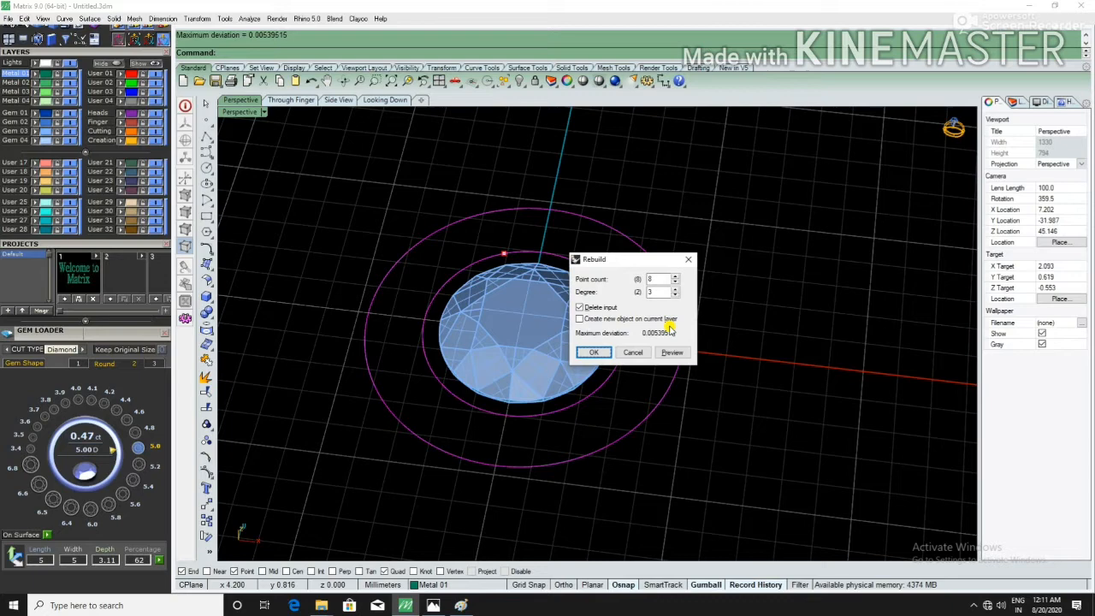
{"action": "left_click", "coordinate": [651, 279]}
{"action": "left_click", "coordinate": [594, 352]}
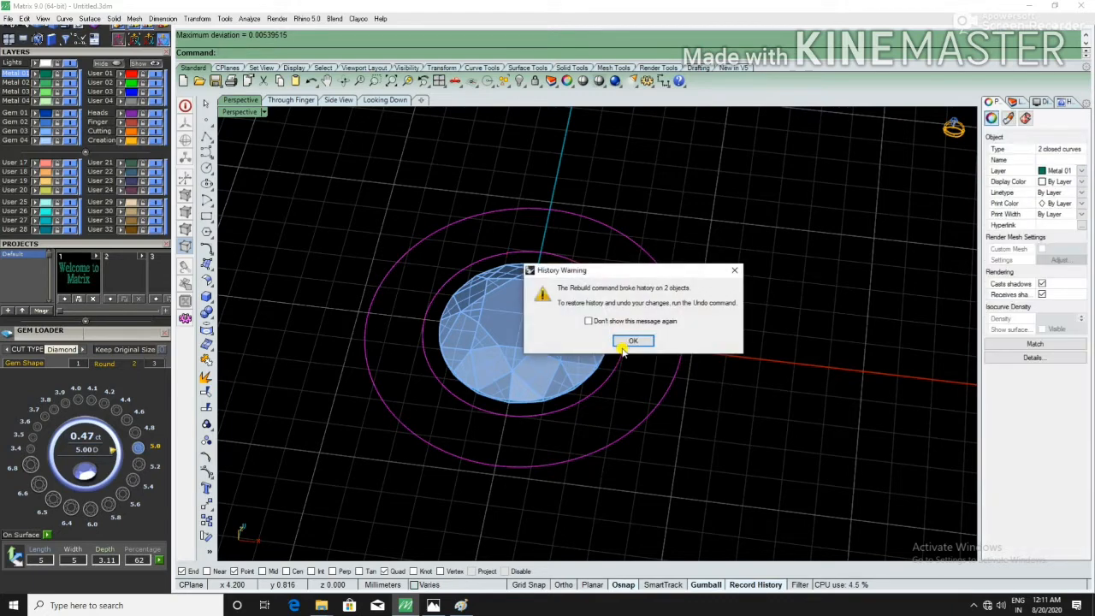
{"action": "left_click", "coordinate": [631, 342]}
{"action": "left_click", "coordinate": [699, 325]}
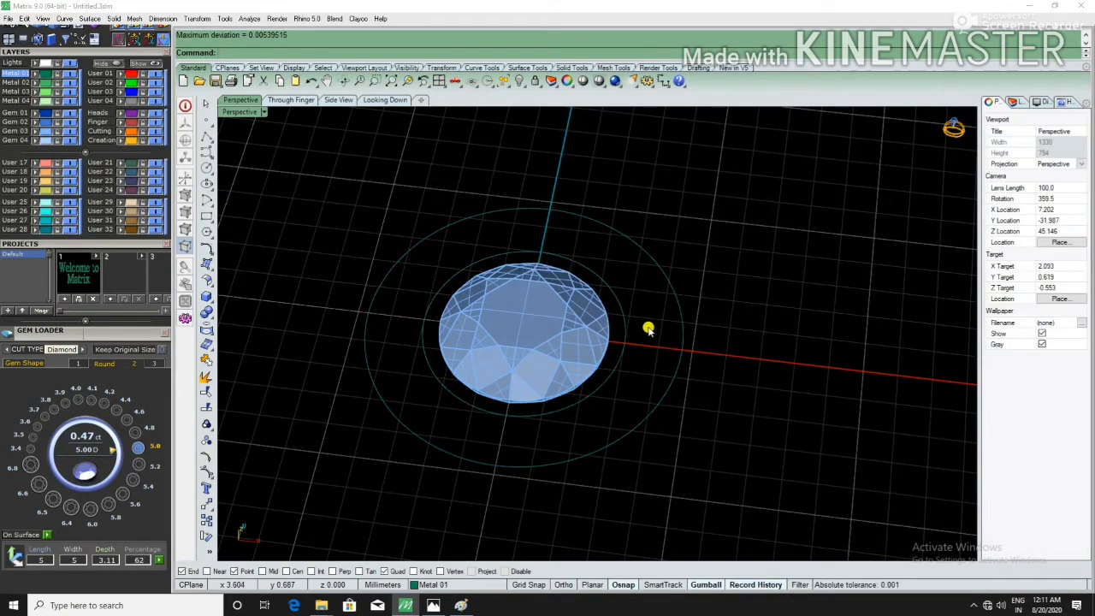
Step: Raise the gem with its outline and the inner offset circle by 0.8 mm, and raise the gem alone further
{"action": "left_click_drag", "start_coordinate": [639, 307], "coordinate": [572, 355]}
{"action": "right_click_drag", "start_coordinate": [572, 355], "coordinate": [535, 315]}
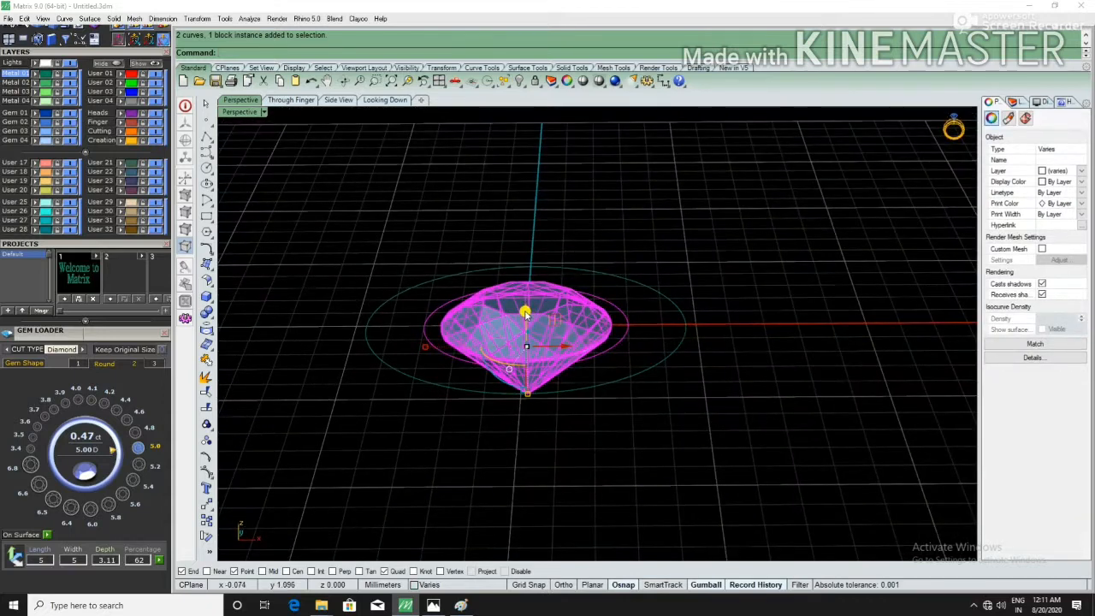
{"action": "type", "text": ".8"}
{"action": "key", "text": "Return"}
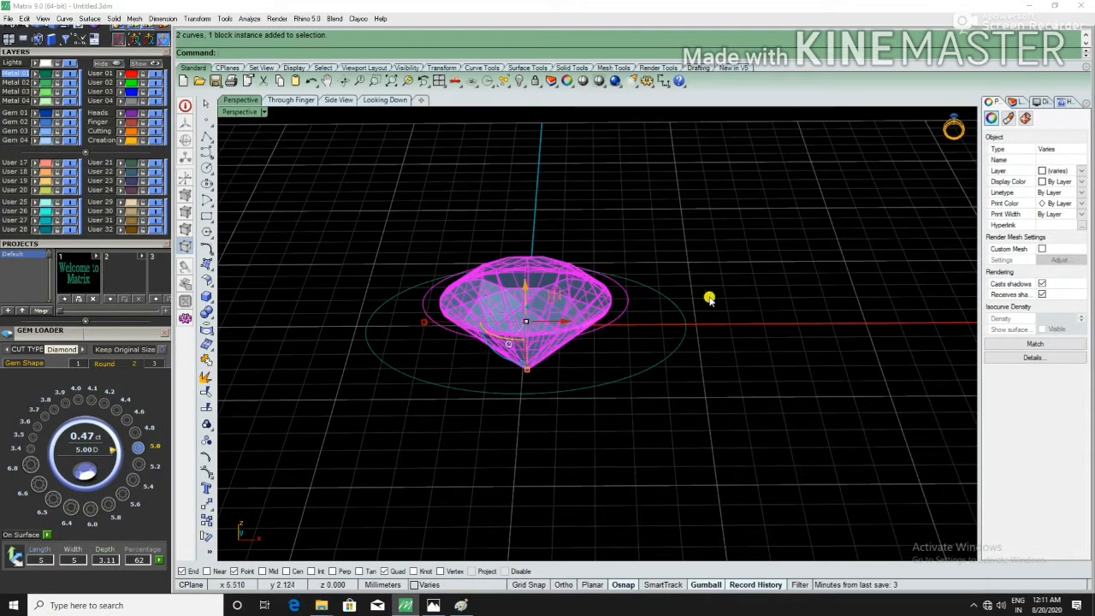
{"action": "left_click", "coordinate": [520, 285]}
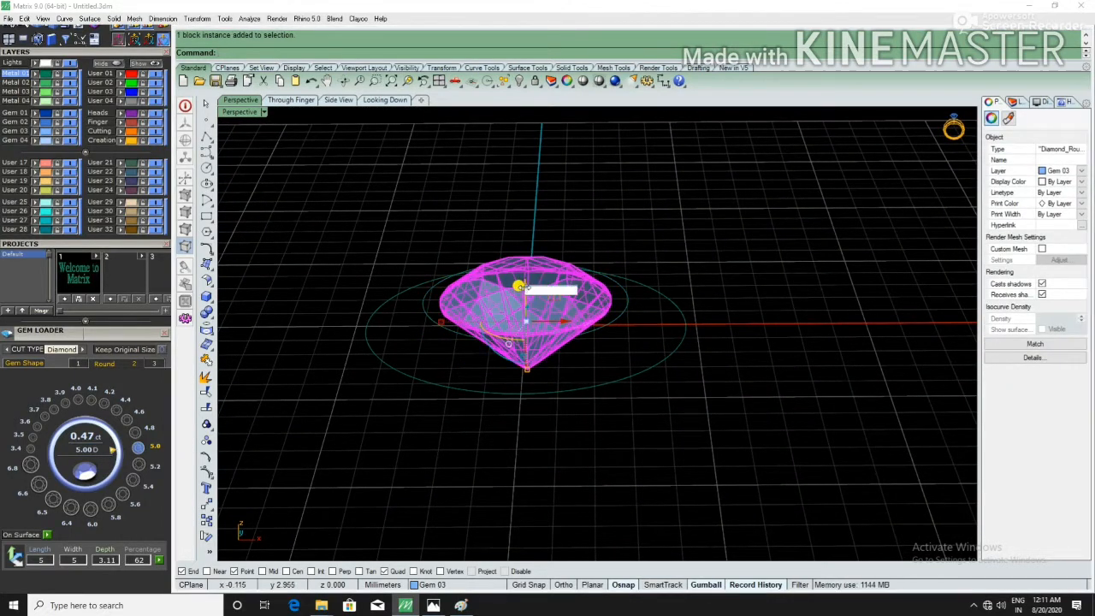
{"action": "left_click", "coordinate": [682, 269]}
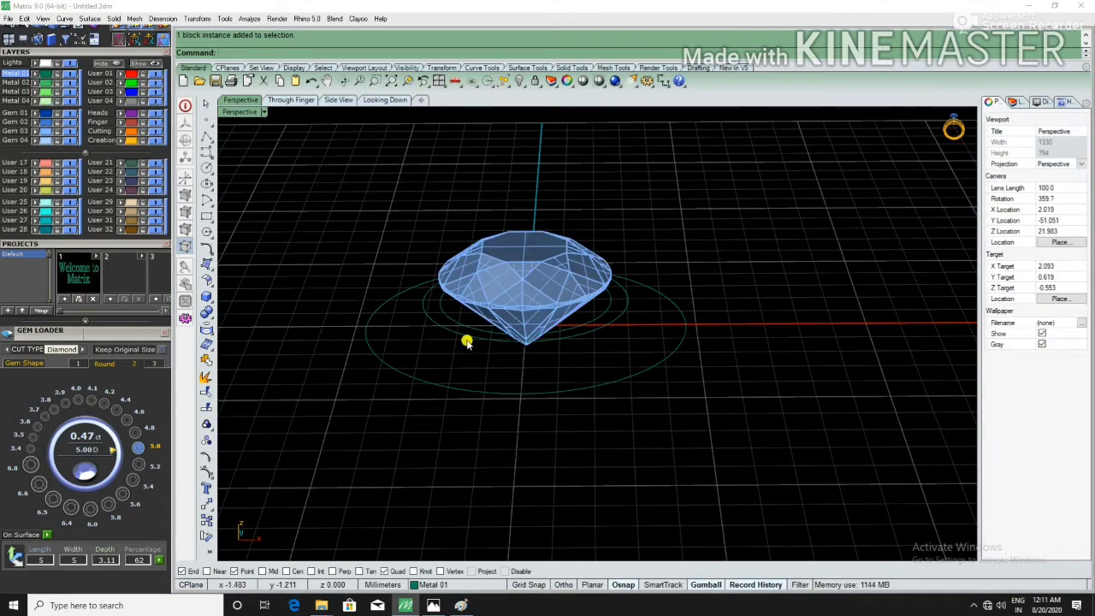
Step: Loft a Normal-style surface between the inner and outer offset circles without simplifying the curves
{"action": "scroll", "coordinate": [491, 324], "scroll_direction": "up", "scroll_amount": 5}
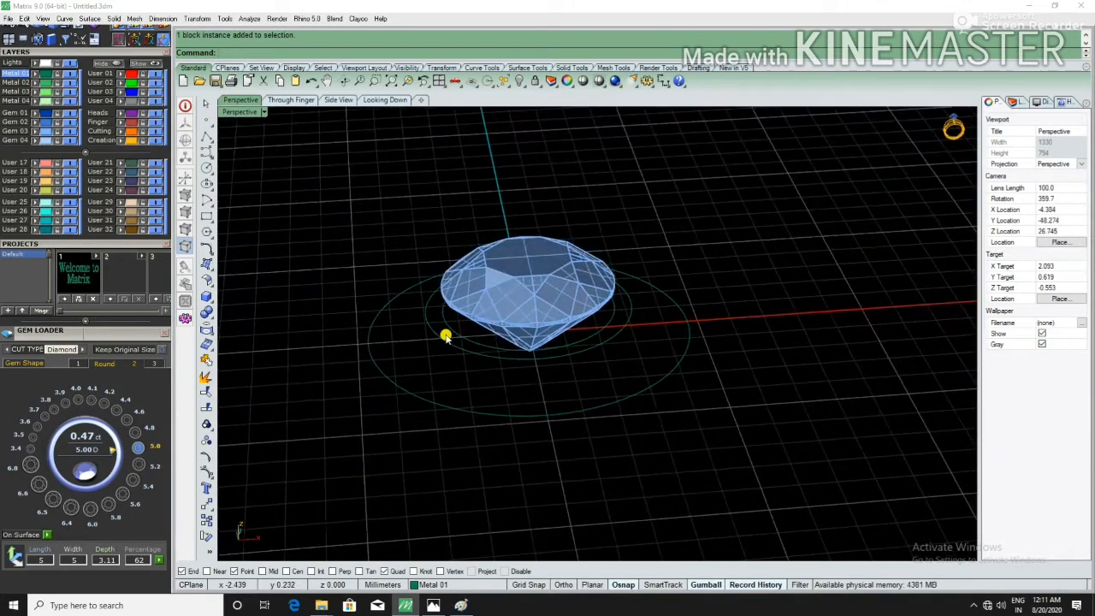
{"action": "left_click", "coordinate": [437, 339]}
{"action": "scroll", "coordinate": [550, 313], "scroll_direction": "down", "scroll_amount": 3}
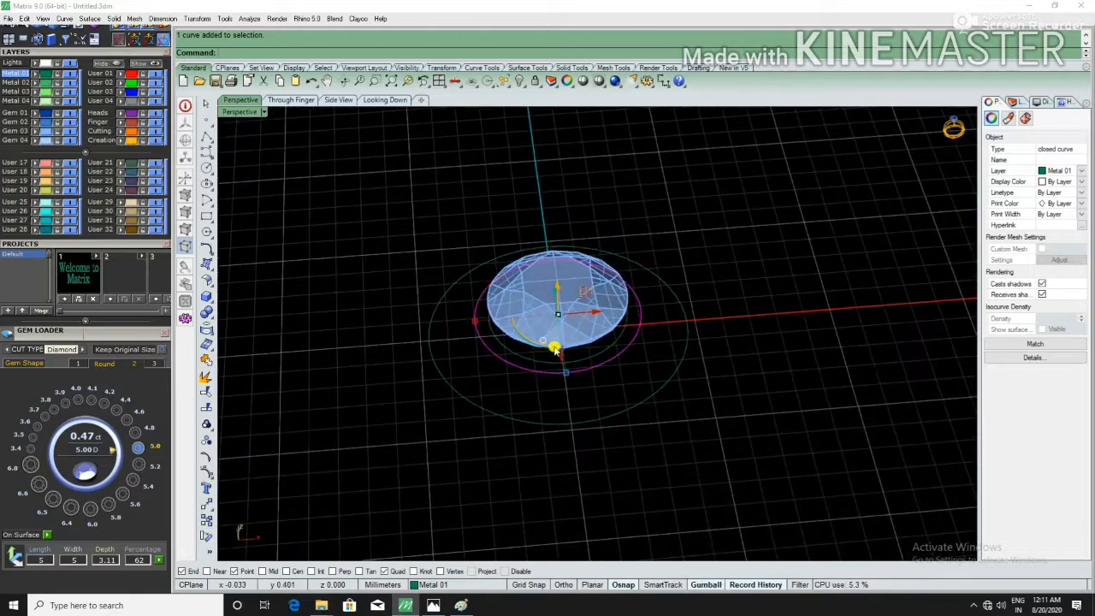
{"action": "left_click", "coordinate": [537, 428], "text": "shift"}
{"action": "right_click_drag", "start_coordinate": [537, 427], "coordinate": [618, 440]}
{"action": "type", "text": "LO"}
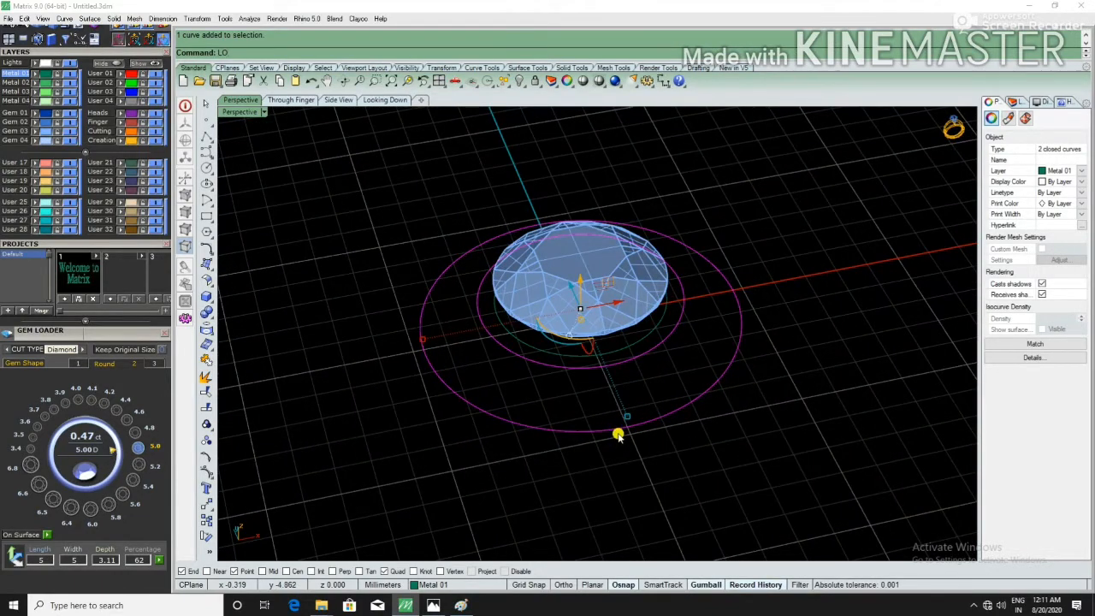
{"action": "type", "text": "FT"}
{"action": "key", "text": "Return"}
{"action": "key", "text": "Return"}
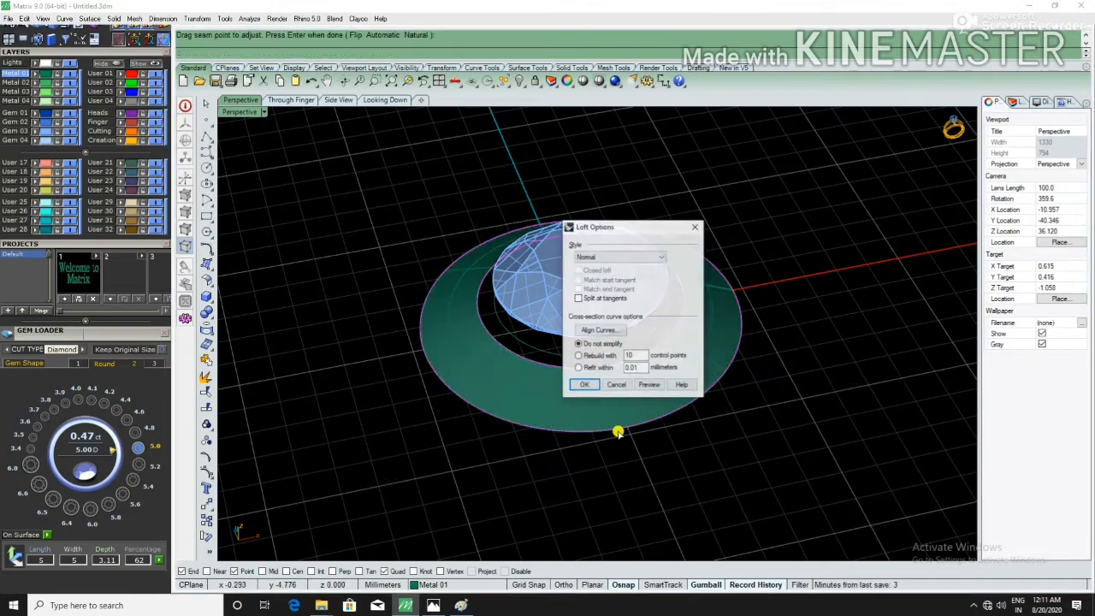
{"action": "left_click", "coordinate": [582, 387]}
Step: Delete the lofted surface around the gem
{"action": "scroll", "coordinate": [716, 447], "scroll_direction": "up", "scroll_amount": 2}
{"action": "scroll", "coordinate": [639, 420], "scroll_direction": "down", "scroll_amount": 6}
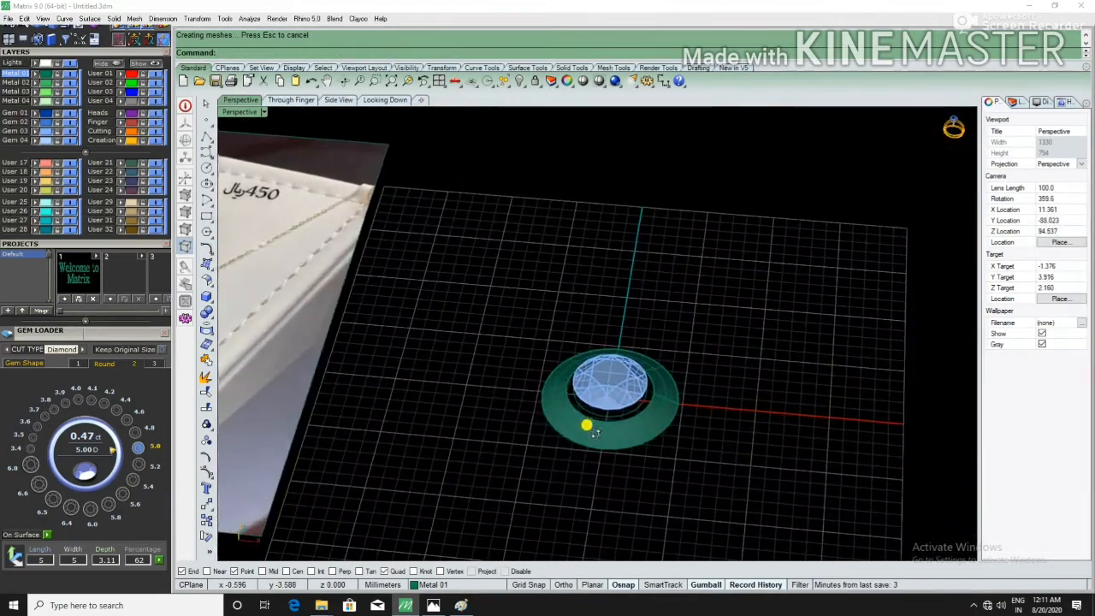
{"action": "scroll", "coordinate": [655, 418], "scroll_direction": "up", "scroll_amount": 10}
{"action": "right_click_drag", "start_coordinate": [655, 418], "coordinate": [635, 405]}
{"action": "scroll", "coordinate": [598, 415], "scroll_direction": "up", "scroll_amount": 3}
{"action": "left_click", "coordinate": [636, 405]}
{"action": "key", "text": "Delete"}
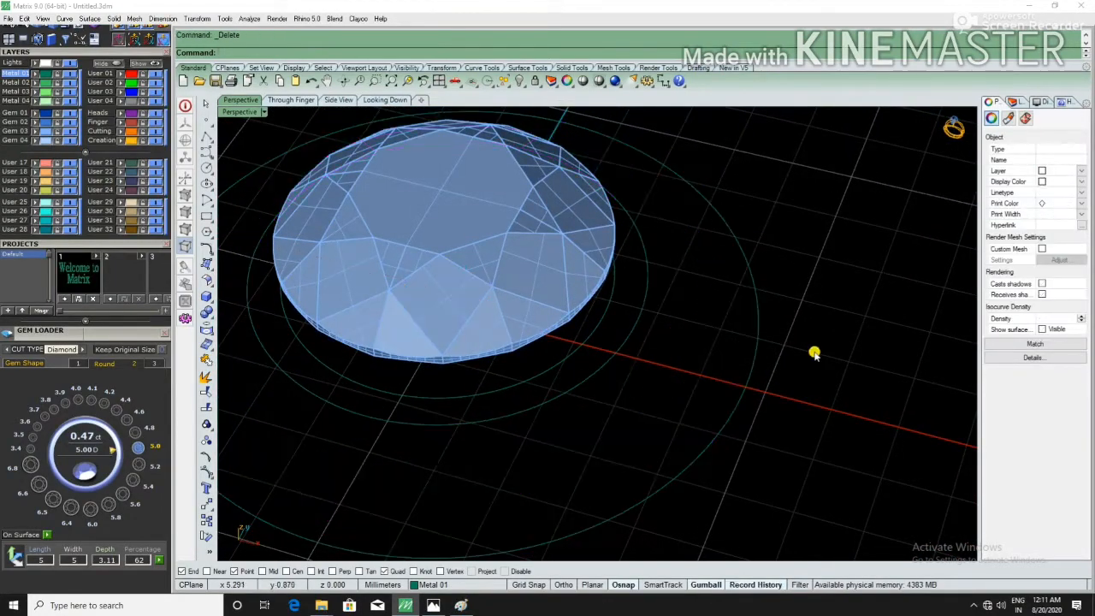
Step: Show the control points of the inner and outer offset circles
{"action": "left_click_drag", "start_coordinate": [675, 351], "coordinate": [641, 368]}
{"action": "right_click_drag", "start_coordinate": [642, 368], "coordinate": [640, 371]}
{"action": "scroll", "coordinate": [660, 407], "scroll_direction": "down", "scroll_amount": 2}
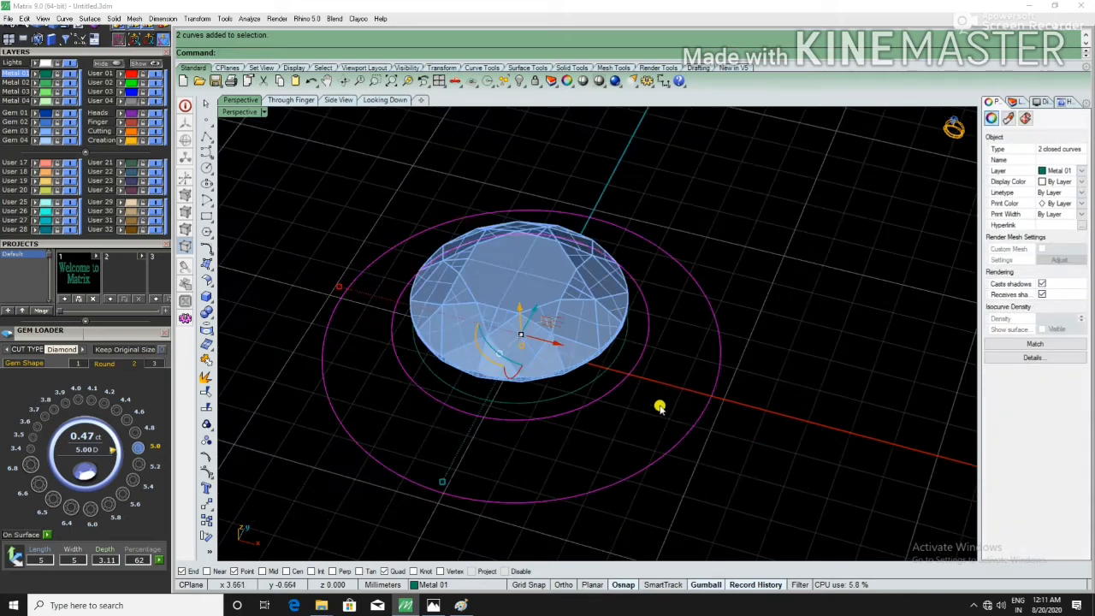
{"action": "key", "text": "F10"}
{"action": "right_click_drag", "start_coordinate": [660, 407], "coordinate": [680, 454]}
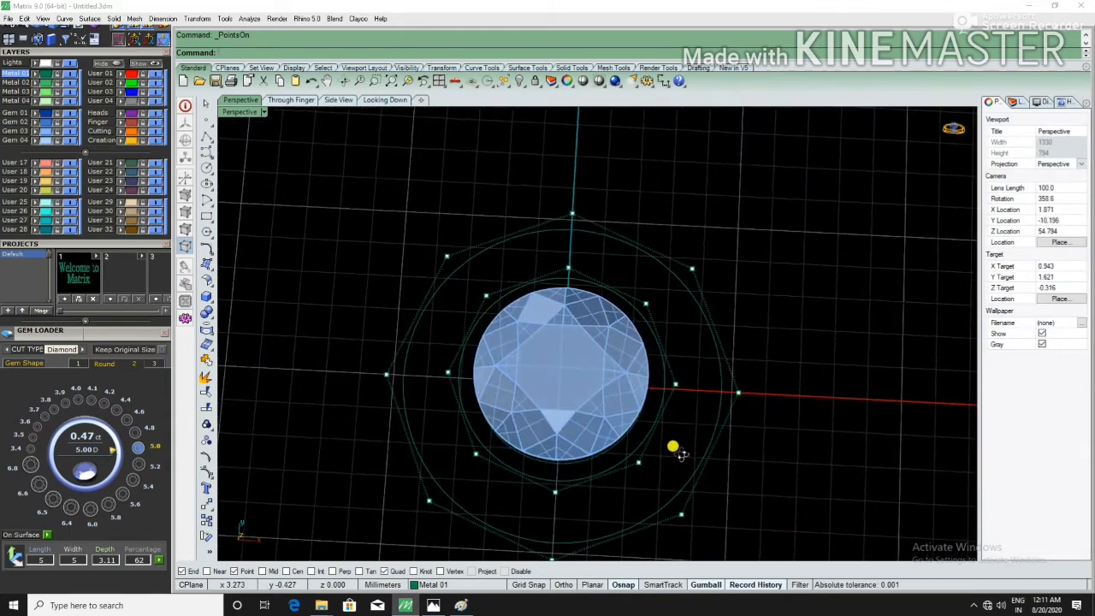
Step: Raise the four diagonal control points of both circles vertically and hide the control points
{"action": "left_click", "coordinate": [374, 101]}
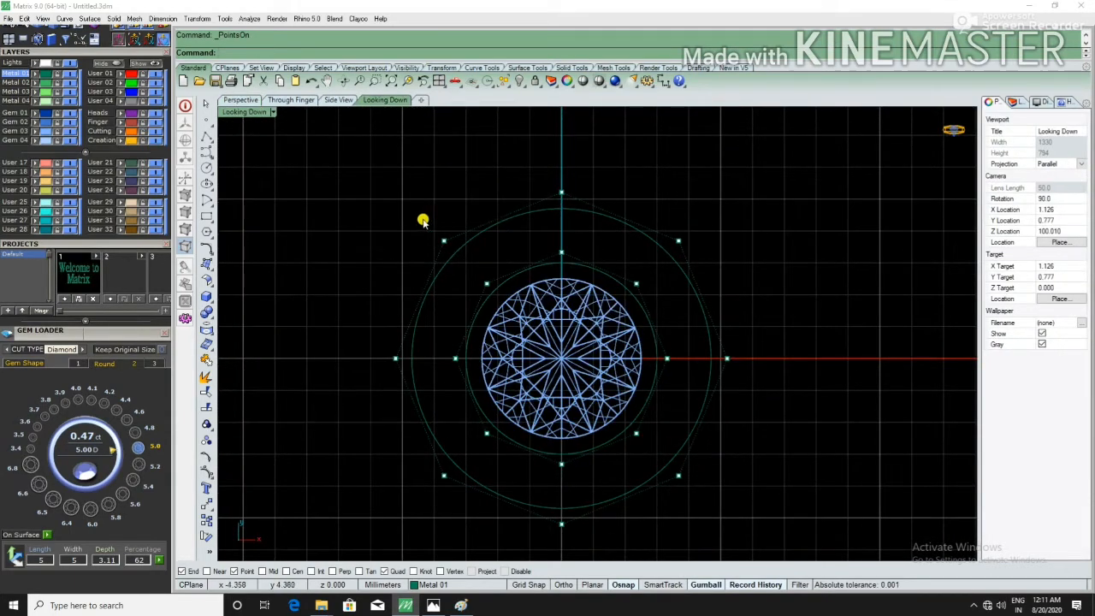
{"action": "left_click_drag", "start_coordinate": [423, 221], "coordinate": [512, 315]}
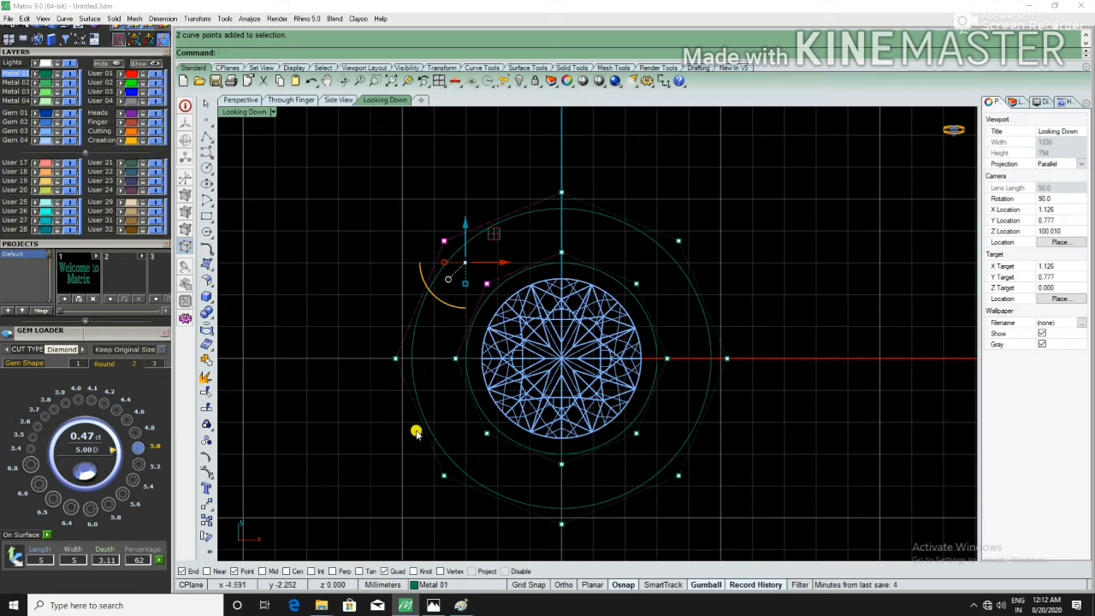
{"action": "left_click_drag", "start_coordinate": [397, 411], "coordinate": [505, 507], "text": "shift"}
{"action": "scroll", "coordinate": [623, 432], "scroll_direction": "up", "scroll_amount": 2}
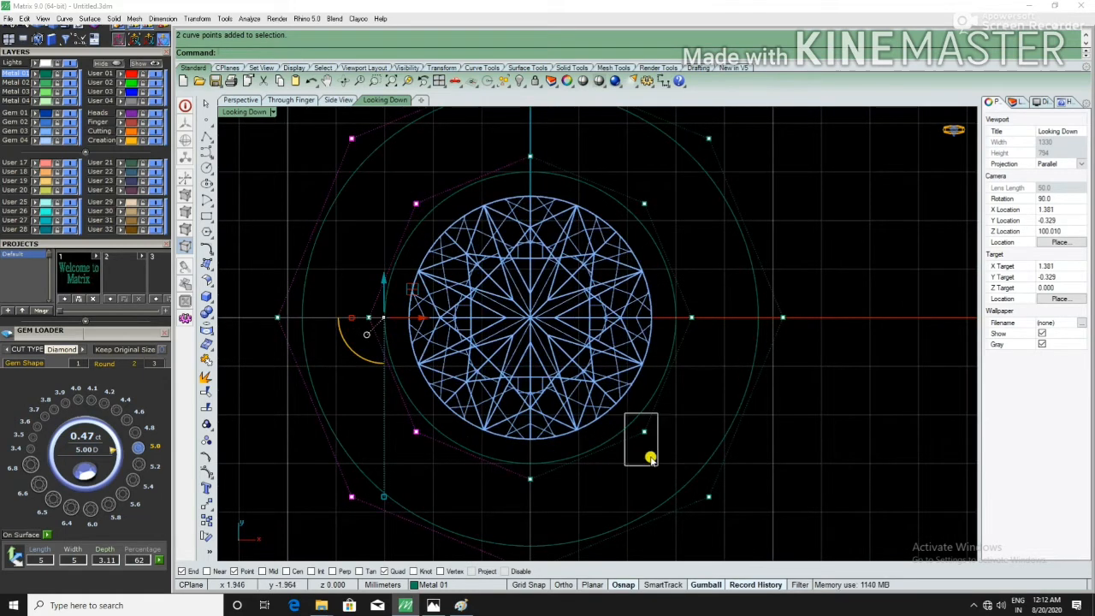
{"action": "left_click_drag", "start_coordinate": [650, 459], "coordinate": [651, 460], "text": "shift"}
{"action": "scroll", "coordinate": [689, 326], "scroll_direction": "down", "scroll_amount": 3}
{"action": "left_click_drag", "start_coordinate": [636, 151], "coordinate": [739, 283], "text": "shift"}
{"action": "left_click", "coordinate": [243, 100]}
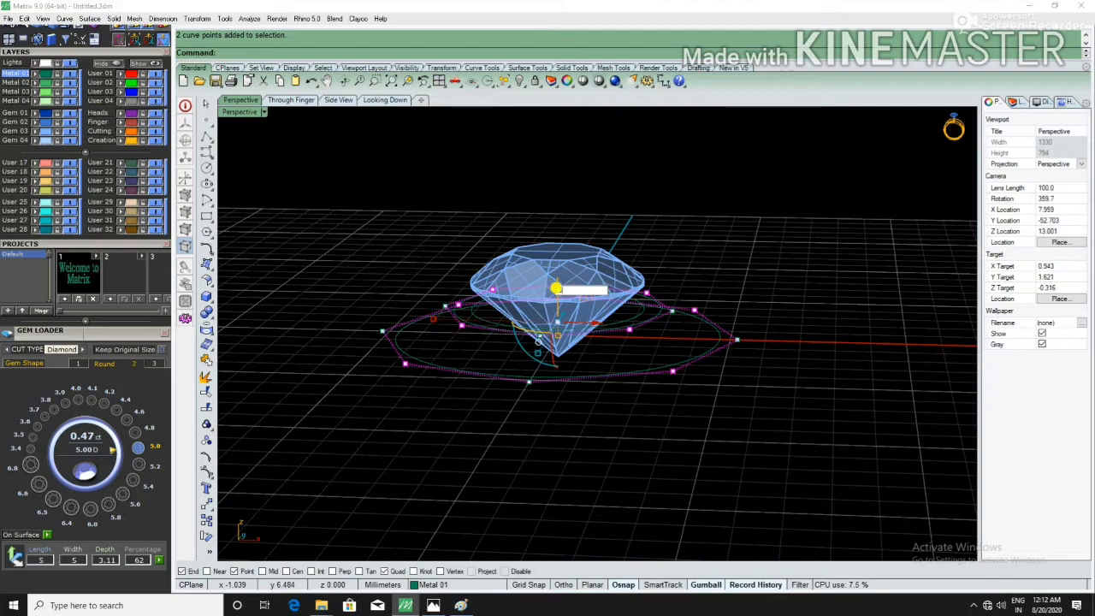
{"action": "key", "text": "Return"}
{"action": "right_click_drag", "start_coordinate": [626, 318], "coordinate": [623, 363]}
{"action": "key", "text": "F11"}
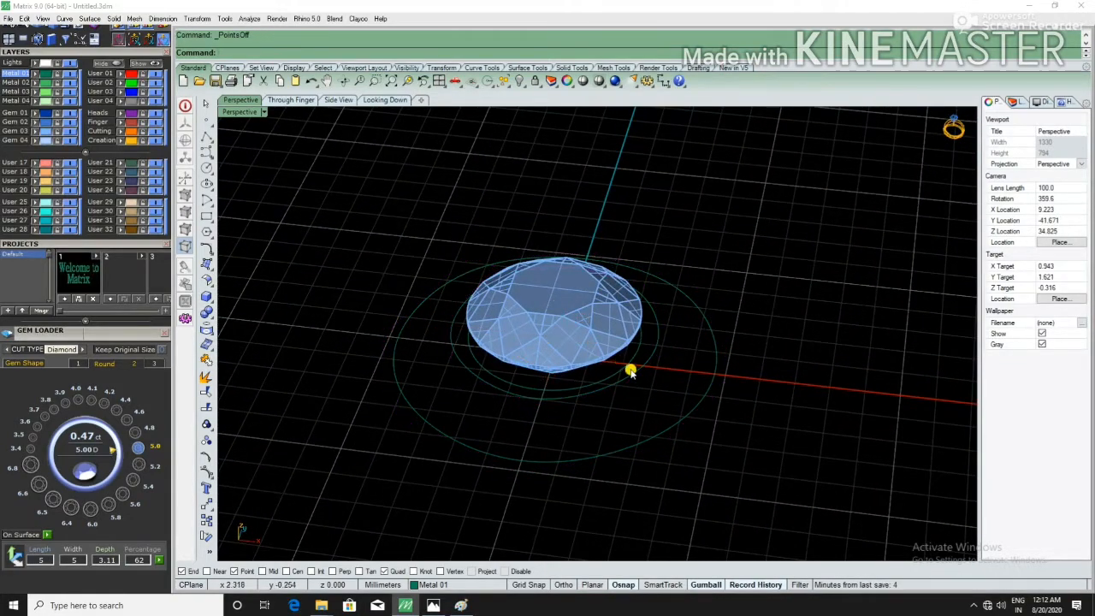
Step: Try a loft between the two reshaped curves around the gem and undo it
{"action": "left_click_drag", "start_coordinate": [657, 343], "coordinate": [659, 344]}
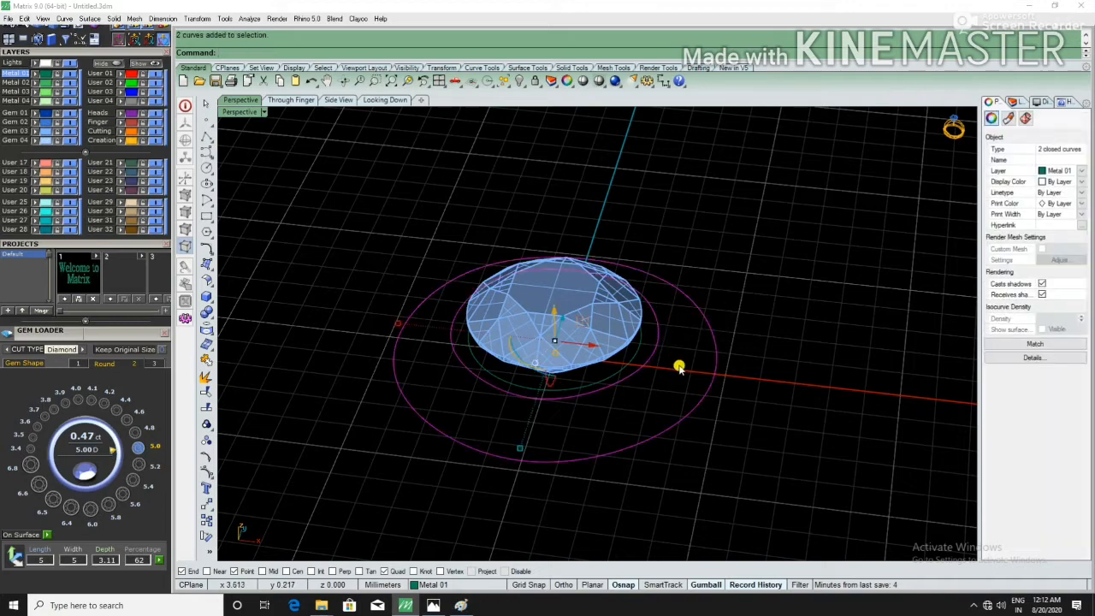
{"action": "type", "text": "ft"}
{"action": "key", "text": "Return"}
{"action": "key", "text": "Return"}
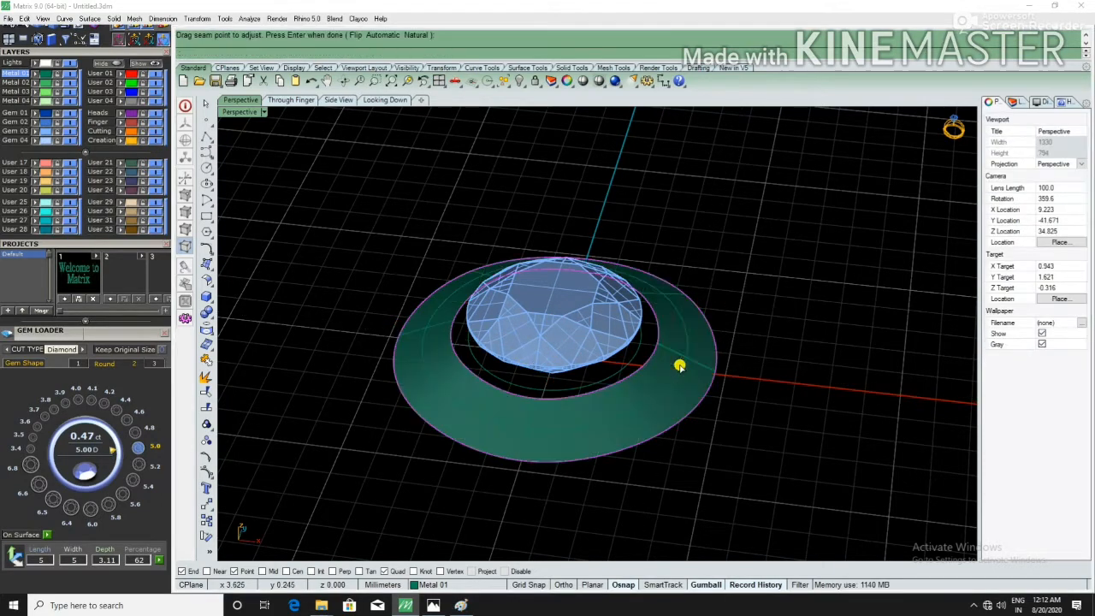
{"action": "left_click", "coordinate": [586, 384]}
{"action": "mouse_move", "coordinate": [707, 379]}
{"action": "right_mouse_down"}
{"action": "mouse_move", "coordinate": [631, 325]}
{"action": "mouse_move", "coordinate": [738, 296]}
{"action": "mouse_move", "coordinate": [760, 350]}
{"action": "mouse_move", "coordinate": [747, 493]}
{"action": "mouse_move", "coordinate": [709, 371]}
{"action": "mouse_move", "coordinate": [718, 382]}
{"action": "right_mouse_up"}
{"action": "key", "text": "ctrl+z"}
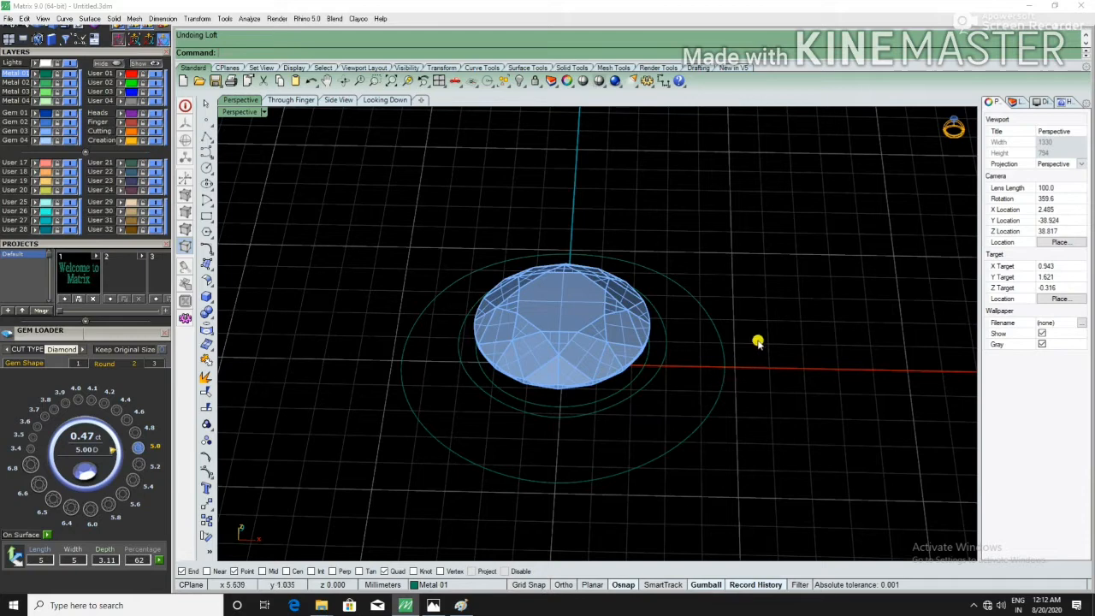
Step: Show the control points of both reshaped curves again in the Looking Down view
{"action": "left_click_drag", "start_coordinate": [666, 384], "coordinate": [667, 386]}
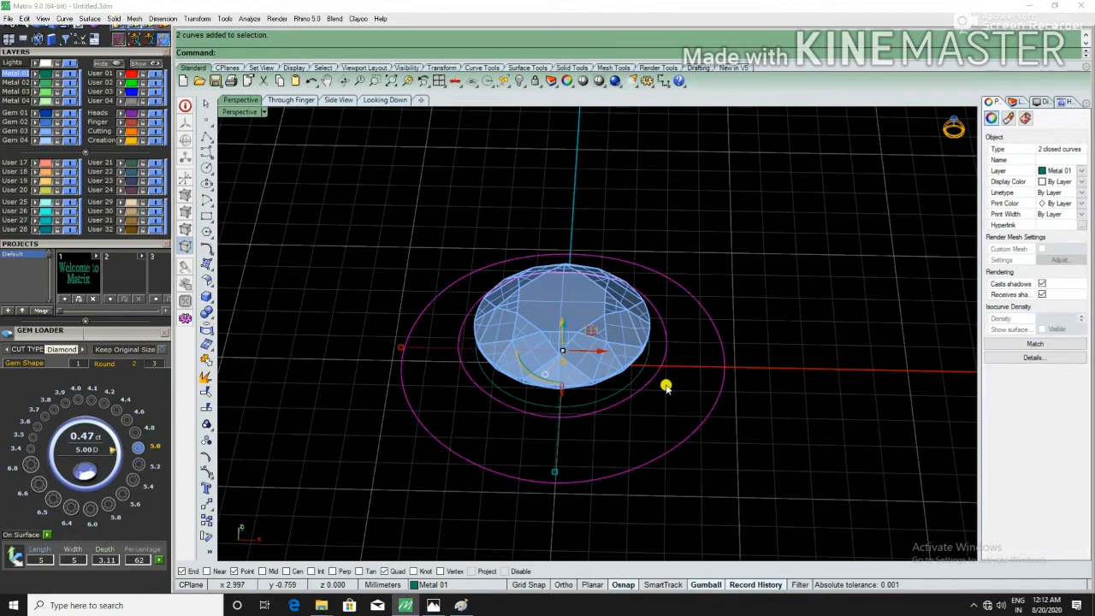
{"action": "key", "text": "F10"}
{"action": "left_click", "coordinate": [377, 102]}
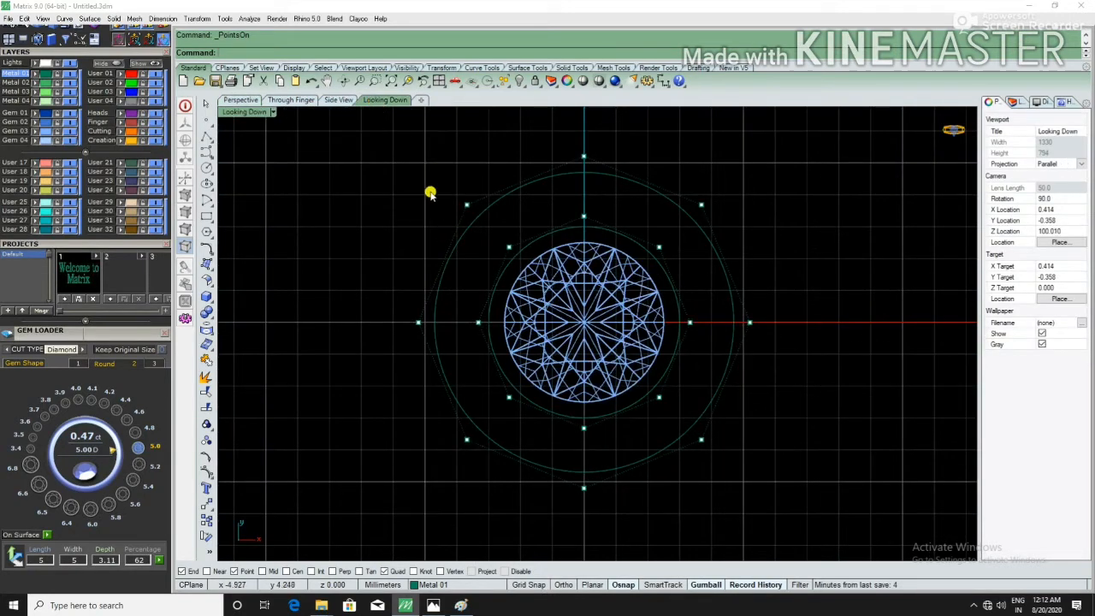
Step: Raise the diagonal control points of both curves further to make a pronounced wave, and hide the control points
{"action": "left_click_drag", "start_coordinate": [426, 178], "coordinate": [533, 274]}
{"action": "left_click_drag", "start_coordinate": [400, 368], "coordinate": [521, 473]}
{"action": "scroll", "coordinate": [633, 398], "scroll_direction": "up", "scroll_amount": 3}
{"action": "left_click_drag", "start_coordinate": [645, 387], "coordinate": [751, 508]}
{"action": "scroll", "coordinate": [659, 420], "scroll_direction": "down", "scroll_amount": 4}
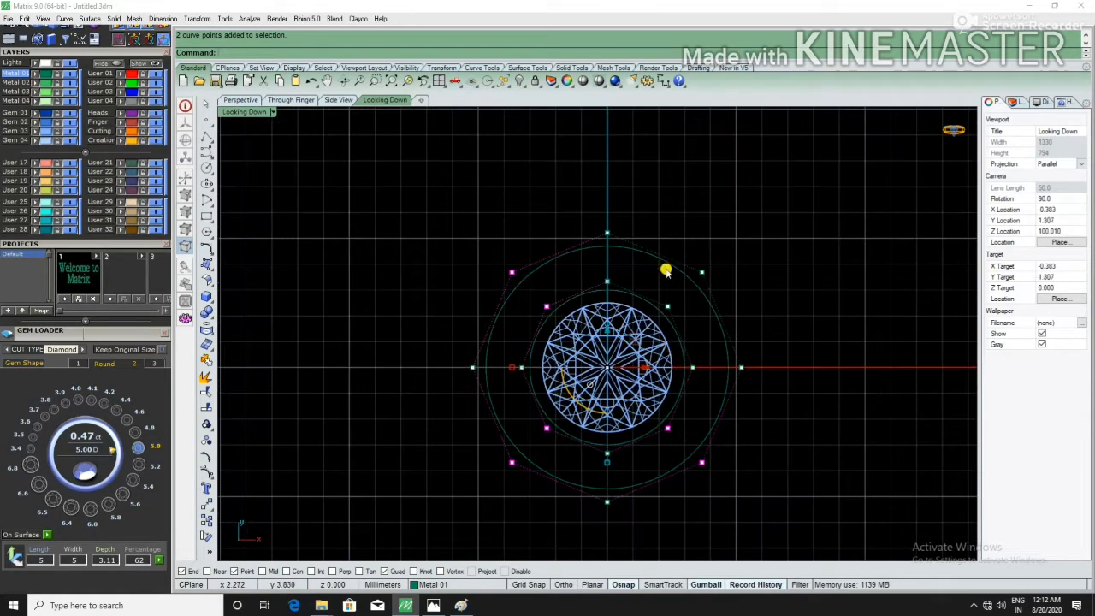
{"action": "scroll", "coordinate": [665, 271], "scroll_direction": "up", "scroll_amount": 2}
{"action": "left_click_drag", "start_coordinate": [649, 213], "coordinate": [674, 288]}
{"action": "left_click_drag", "start_coordinate": [745, 335], "coordinate": [745, 335]}
{"action": "left_click", "coordinate": [241, 99]}
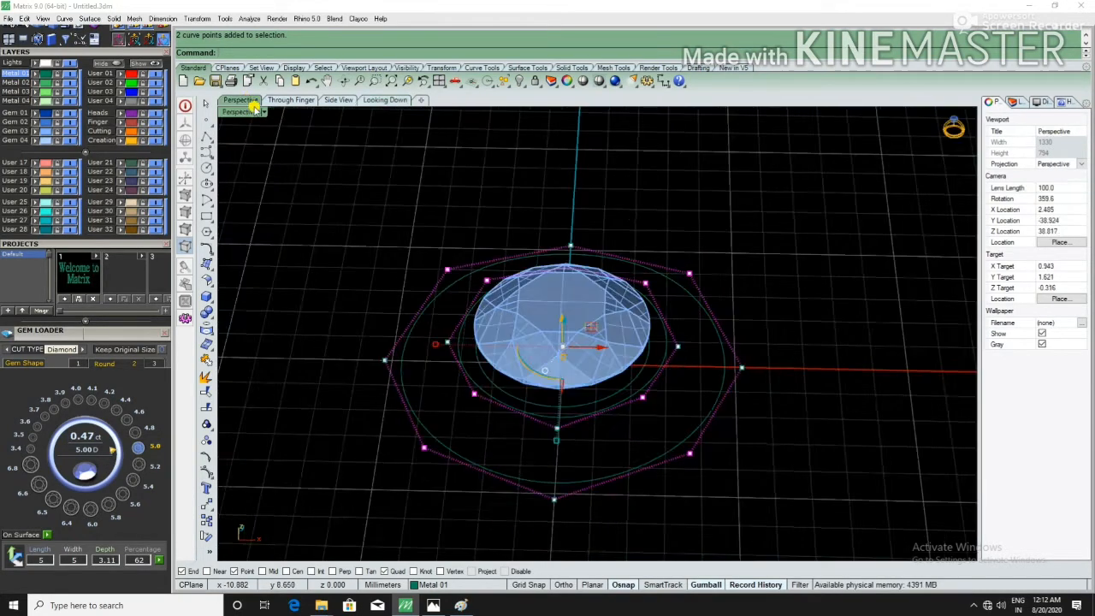
{"action": "scroll", "coordinate": [587, 318], "scroll_direction": "down", "scroll_amount": 3}
{"action": "scroll", "coordinate": [578, 295], "scroll_direction": "up", "scroll_amount": 2}
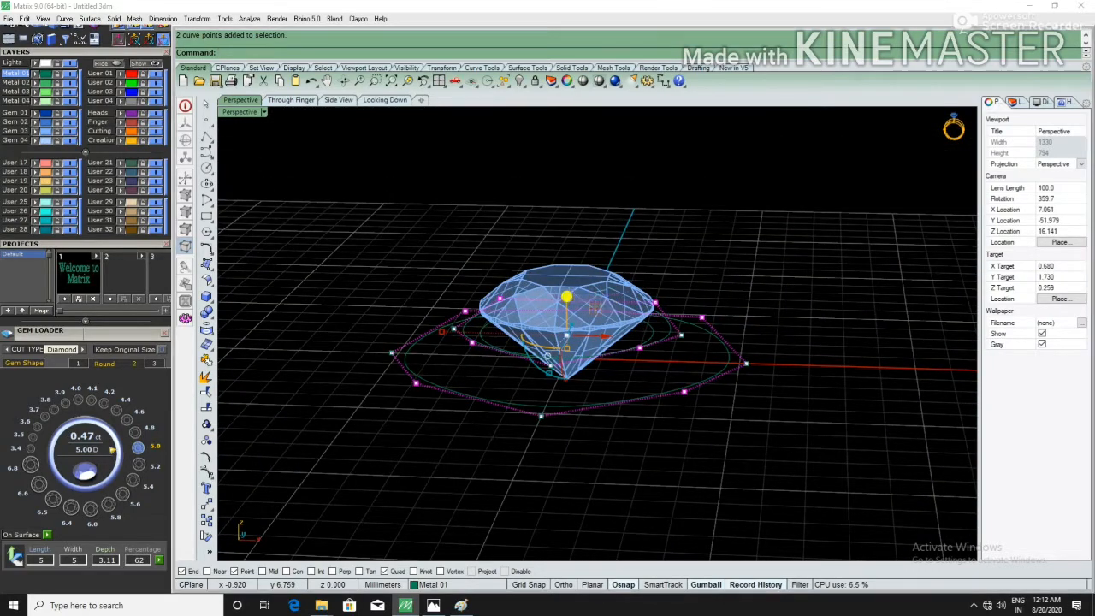
{"action": "key", "text": "Escape"}
{"action": "right_click_drag", "start_coordinate": [692, 227], "coordinate": [657, 360]}
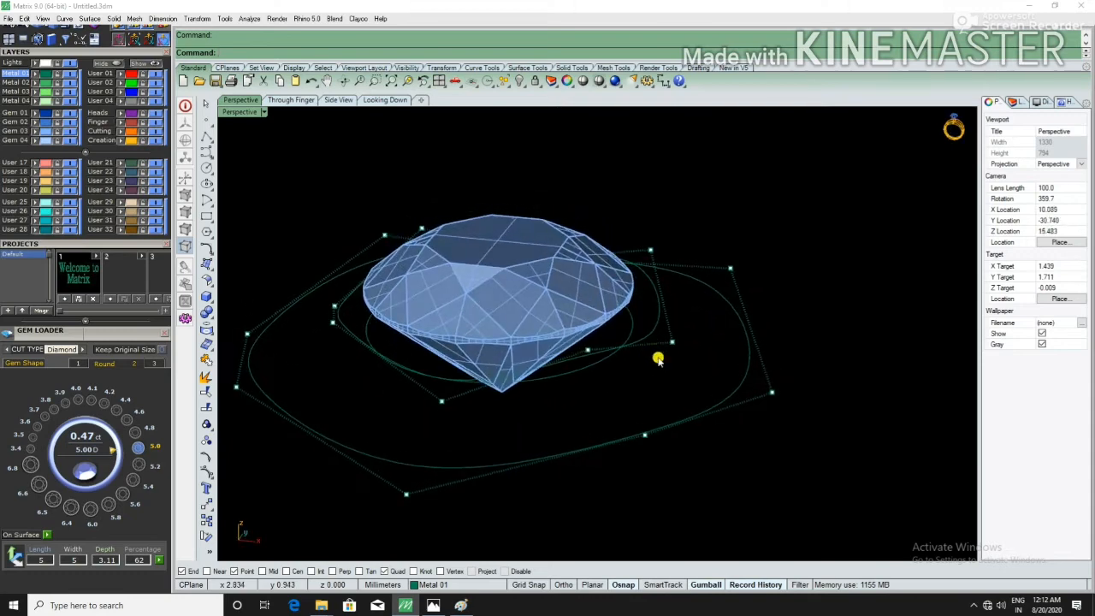
{"action": "key", "text": "F11"}
Step: Loft a Normal-style surface without simplification between the two reshaped wavy curves around the gem
{"action": "left_click", "coordinate": [657, 316]}
{"action": "left_click", "coordinate": [745, 325], "text": "shift"}
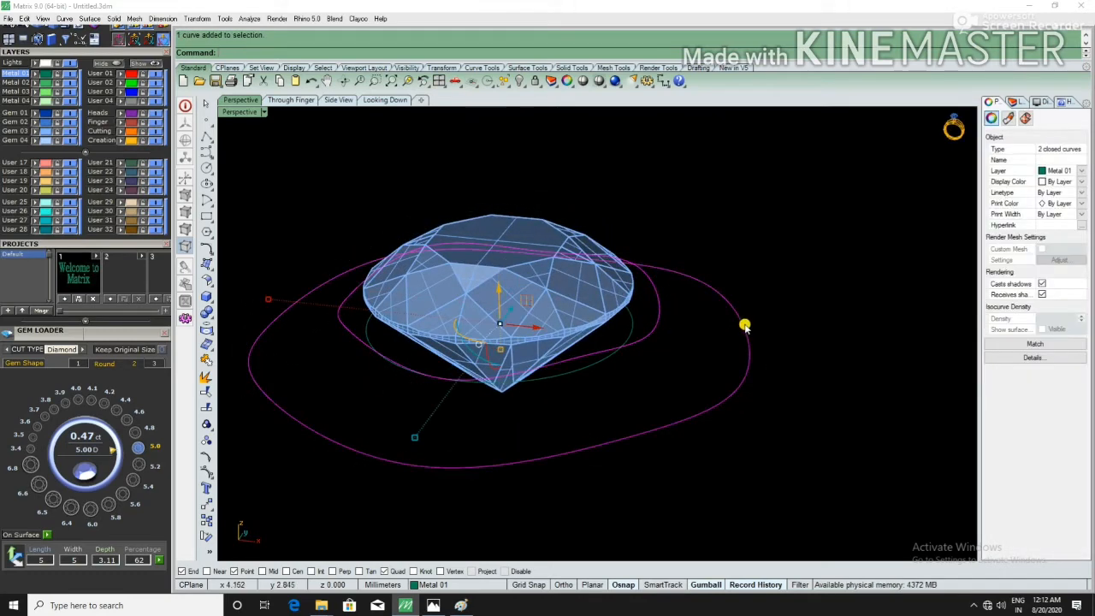
{"action": "right_click_drag", "start_coordinate": [743, 325], "coordinate": [690, 356]}
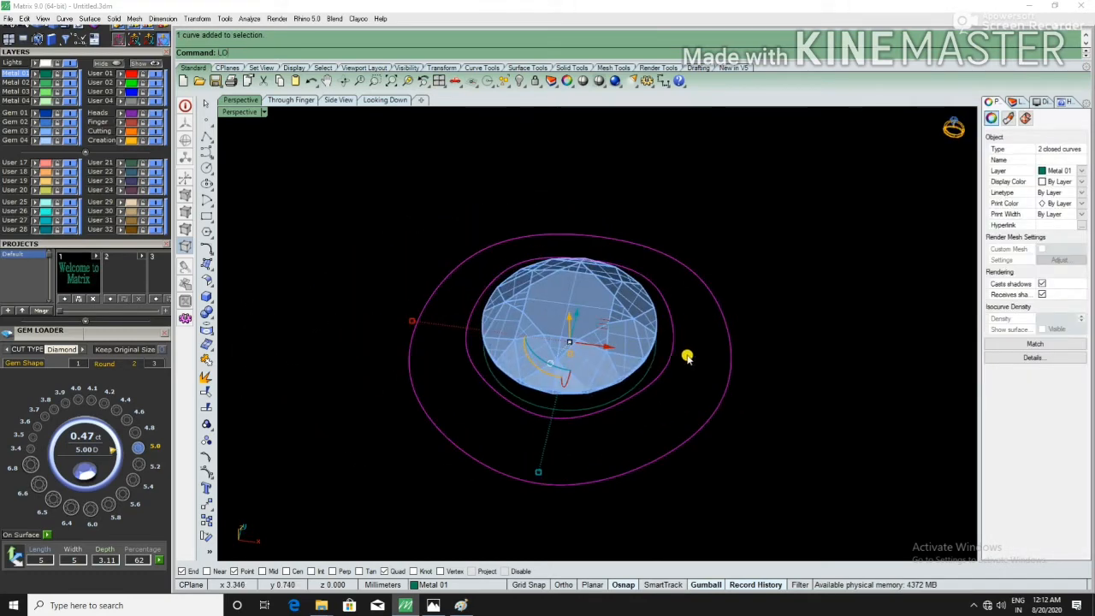
{"action": "type", "text": "FT"}
{"action": "key", "text": "Return"}
{"action": "key", "text": "Return"}
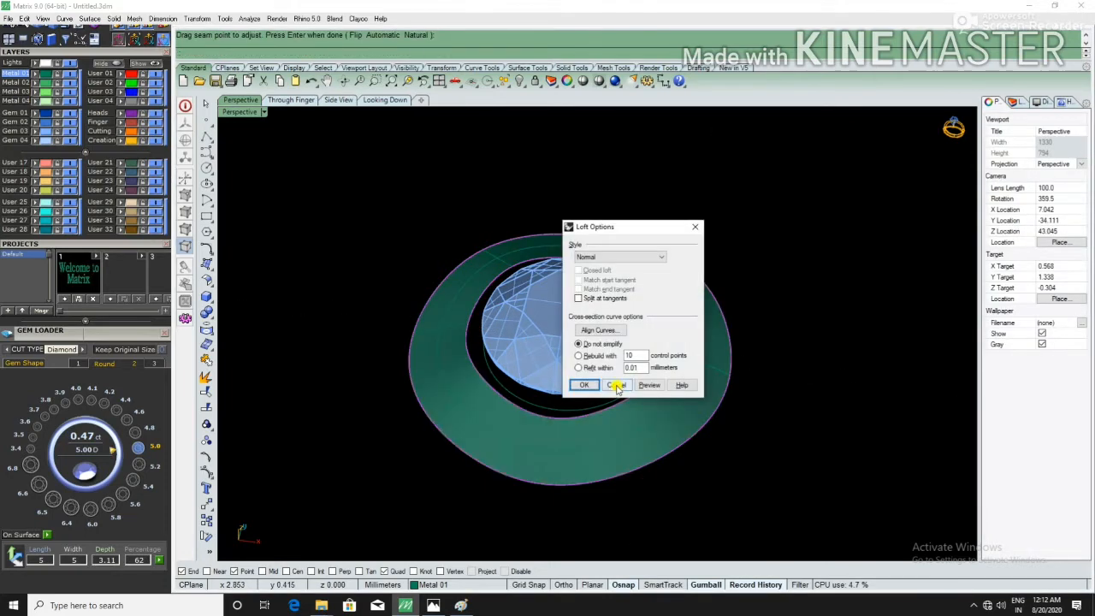
{"action": "left_click", "coordinate": [584, 385]}
Step: Offset the lofted surface downward by 0.5 mm as a solid, flipping the offset direction
{"action": "right_click_drag", "start_coordinate": [648, 391], "coordinate": [701, 361]}
{"action": "left_click", "coordinate": [691, 350]}
{"action": "type", "text": "O"}
{"action": "key", "text": "Return"}
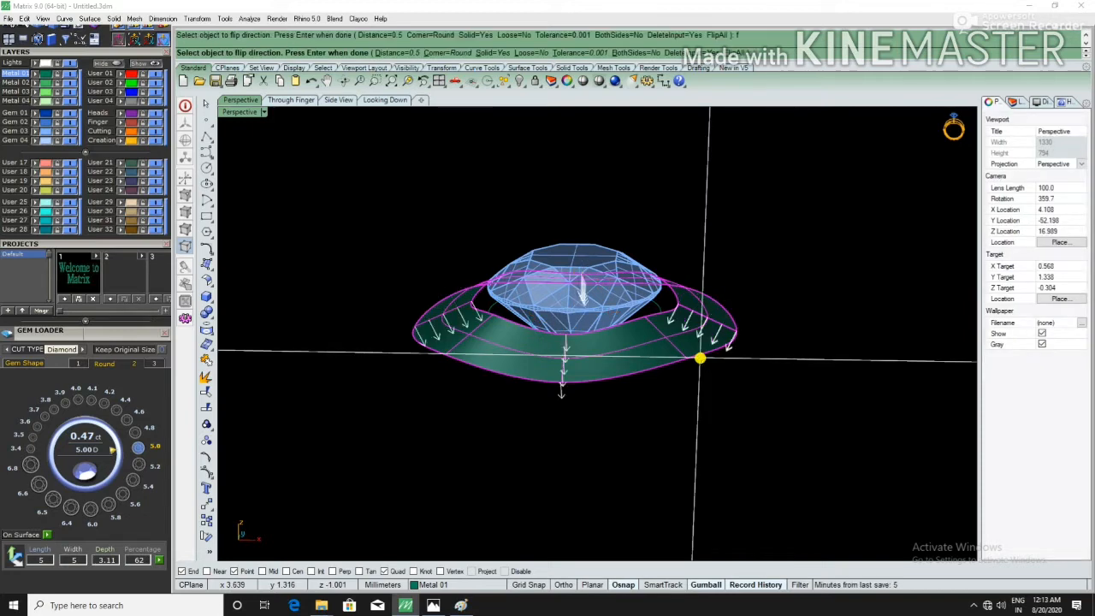
{"action": "key", "text": "Return"}
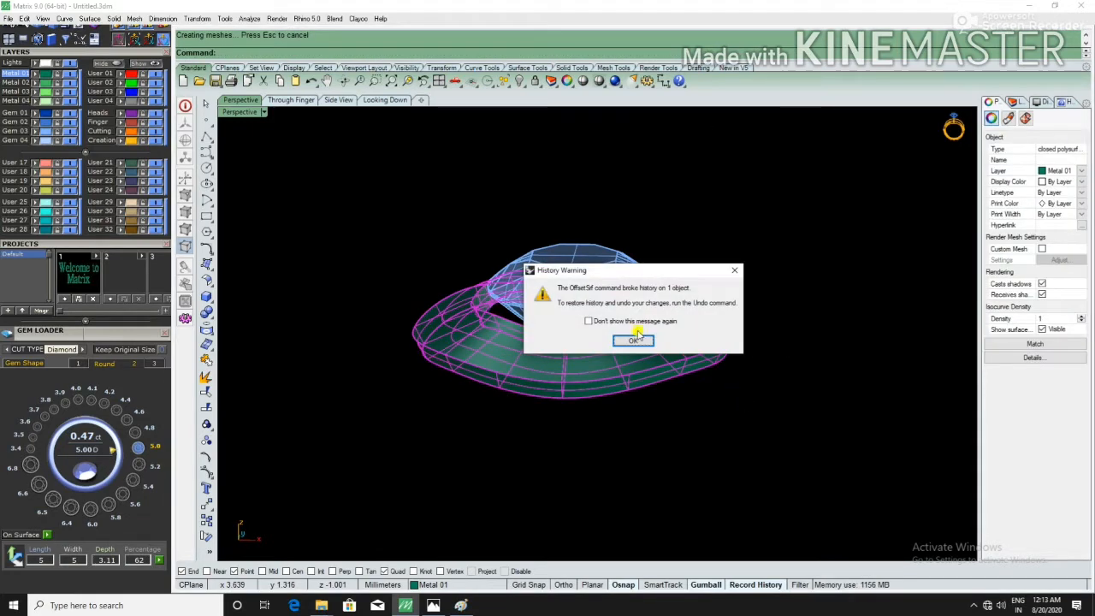
{"action": "left_click", "coordinate": [636, 335]}
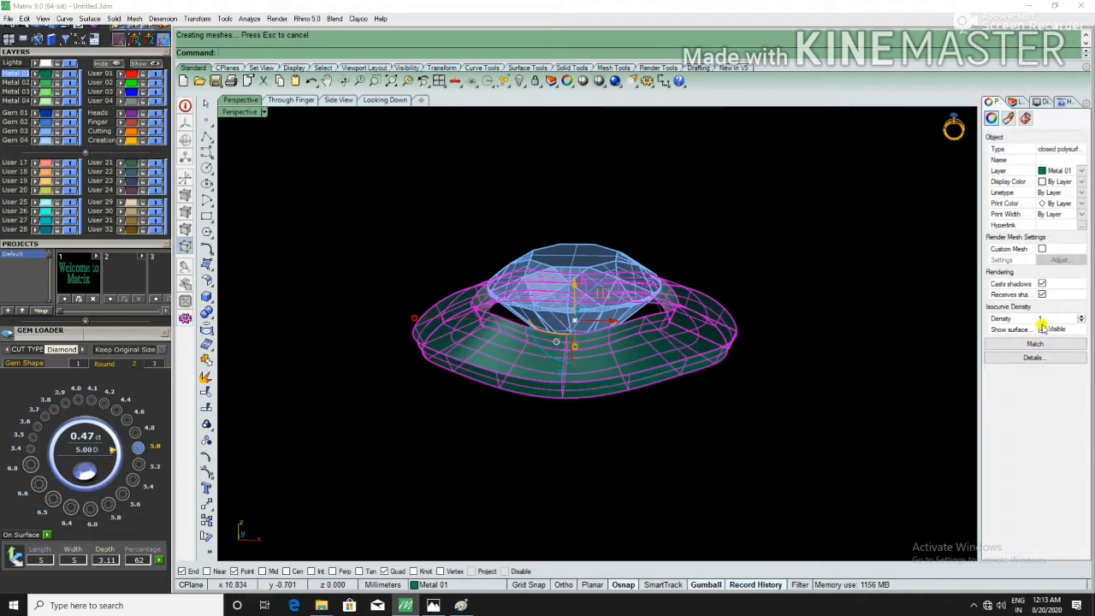
{"action": "left_click", "coordinate": [821, 327]}
{"action": "right_click_drag", "start_coordinate": [821, 328], "coordinate": [682, 368]}
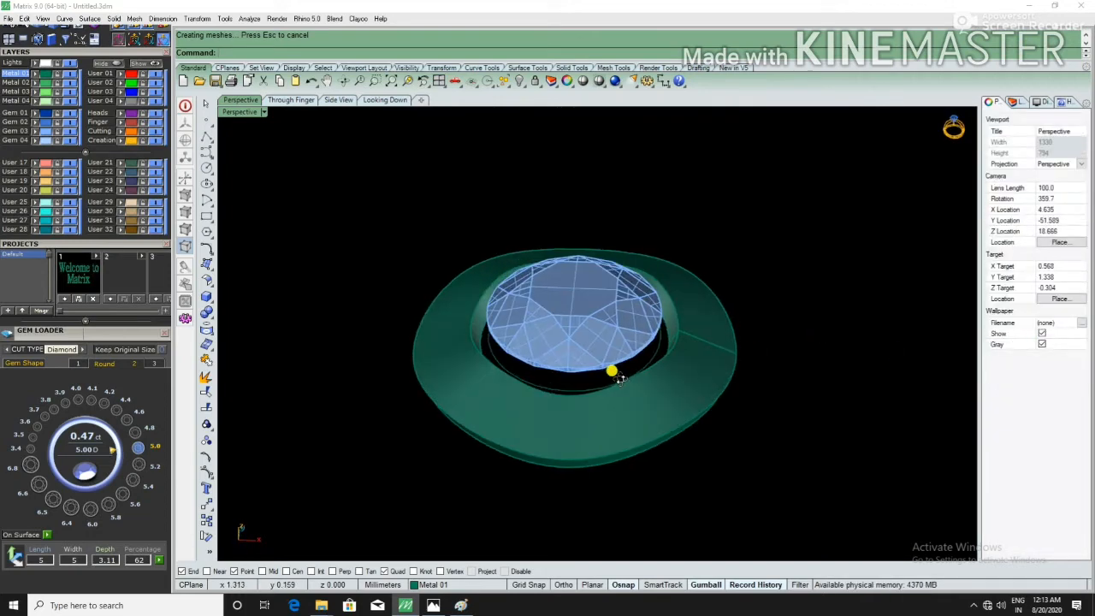
Step: Offset the halo's outer edge curve inward toward the gem
{"action": "scroll", "coordinate": [726, 391], "scroll_direction": "up", "scroll_amount": 2}
{"action": "left_click", "coordinate": [734, 398]}
{"action": "left_click", "coordinate": [751, 420]}
{"action": "right_click_drag", "start_coordinate": [749, 419], "coordinate": [756, 441]}
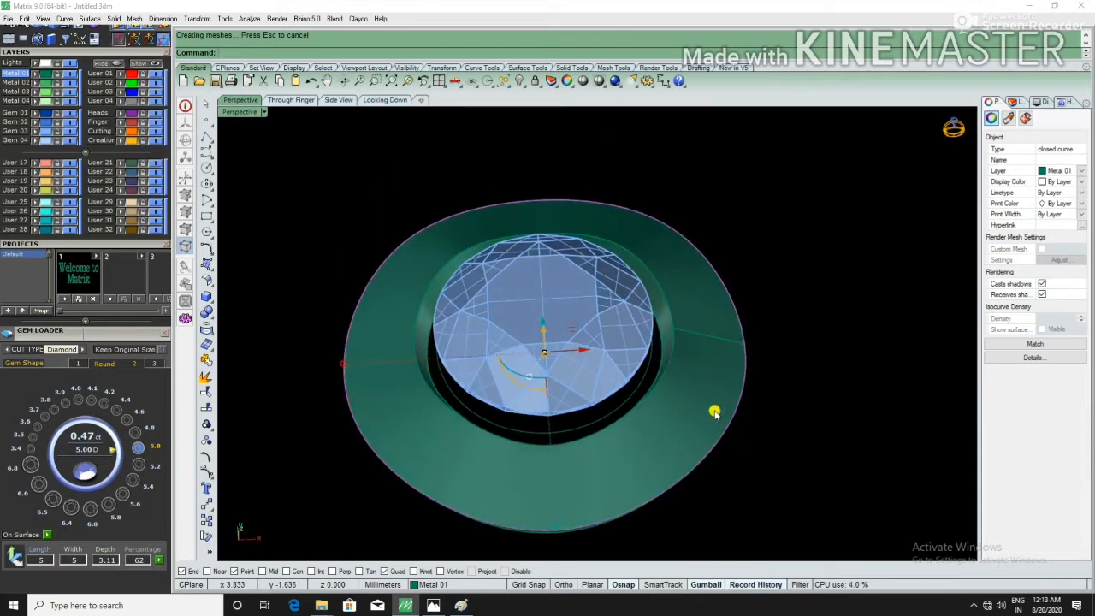
{"action": "key", "text": "Return"}
{"action": "scroll", "coordinate": [689, 377], "scroll_direction": "up", "scroll_amount": 3}
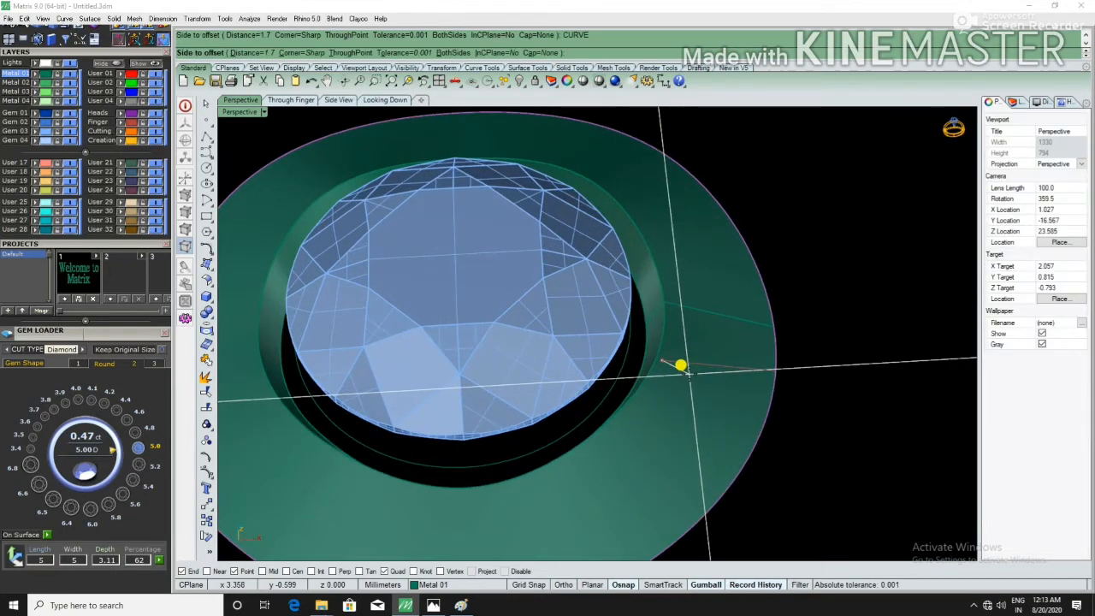
{"action": "left_click", "coordinate": [685, 370]}
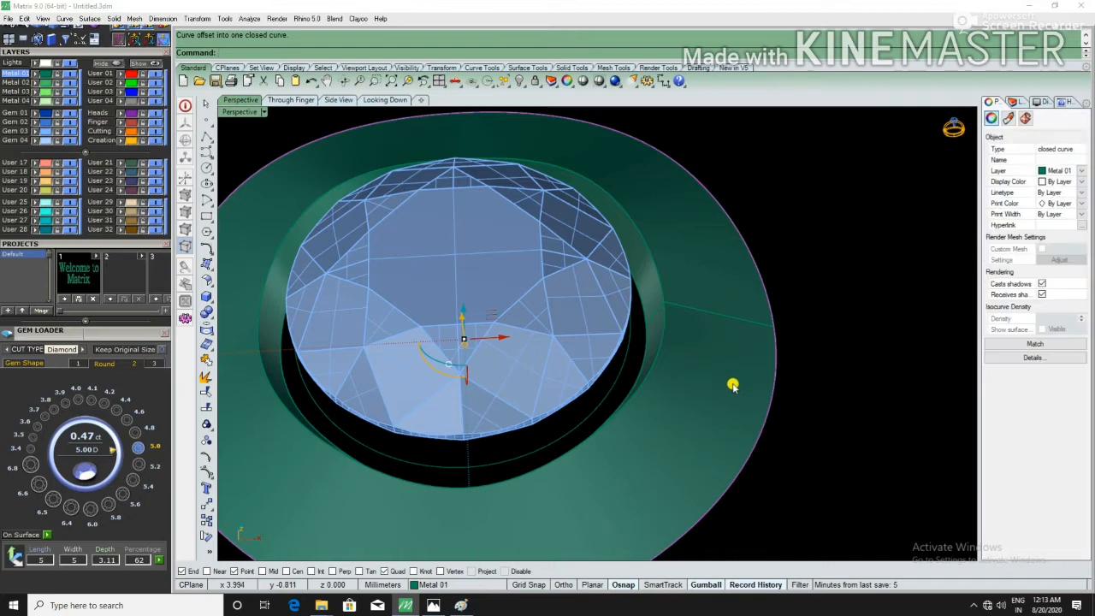
Step: Use wireframe display to extrude the outer edge curve and its inward offset with a distance of -1.1 mm
{"action": "key", "text": "ctrl+alt+w"}
{"action": "left_click", "coordinate": [741, 385], "text": "shift"}
{"action": "scroll", "coordinate": [741, 384], "scroll_direction": "down", "scroll_amount": 5}
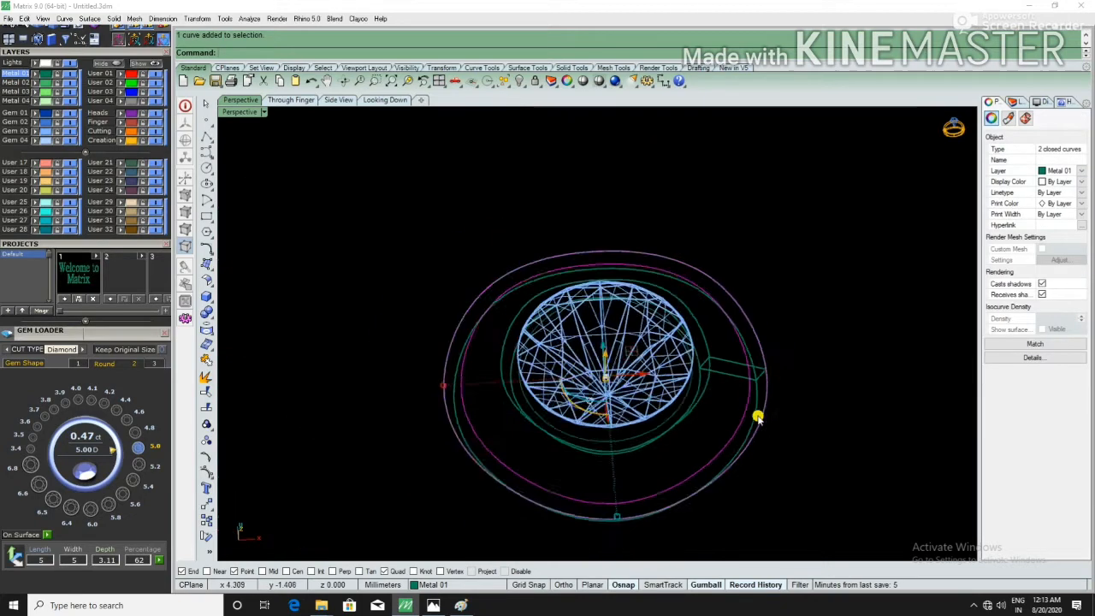
{"action": "right_click_drag", "start_coordinate": [741, 323], "coordinate": [748, 319]}
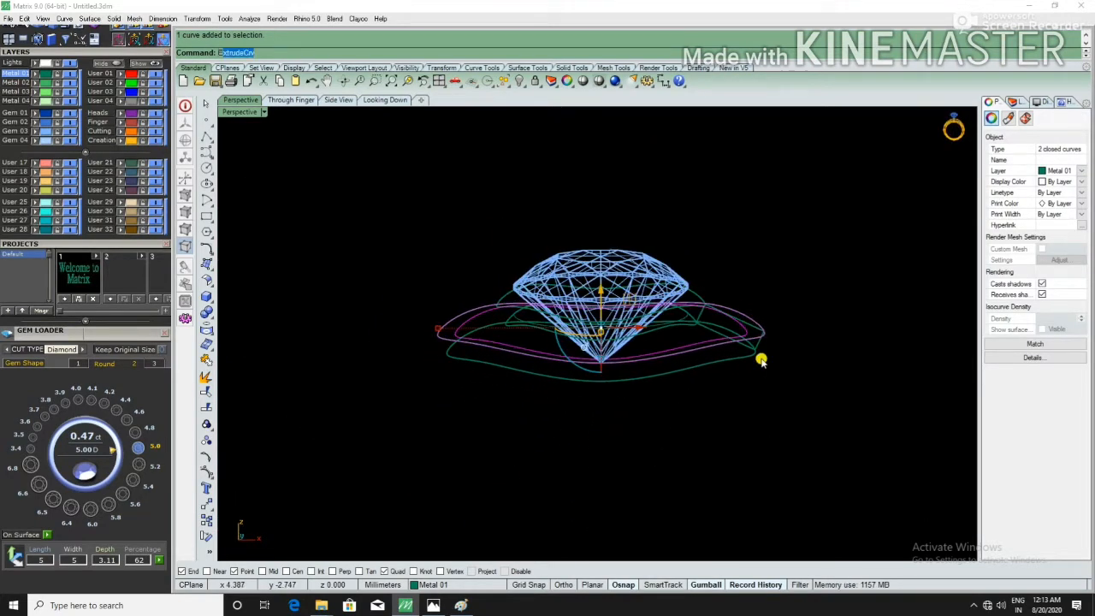
{"action": "key", "text": "Return"}
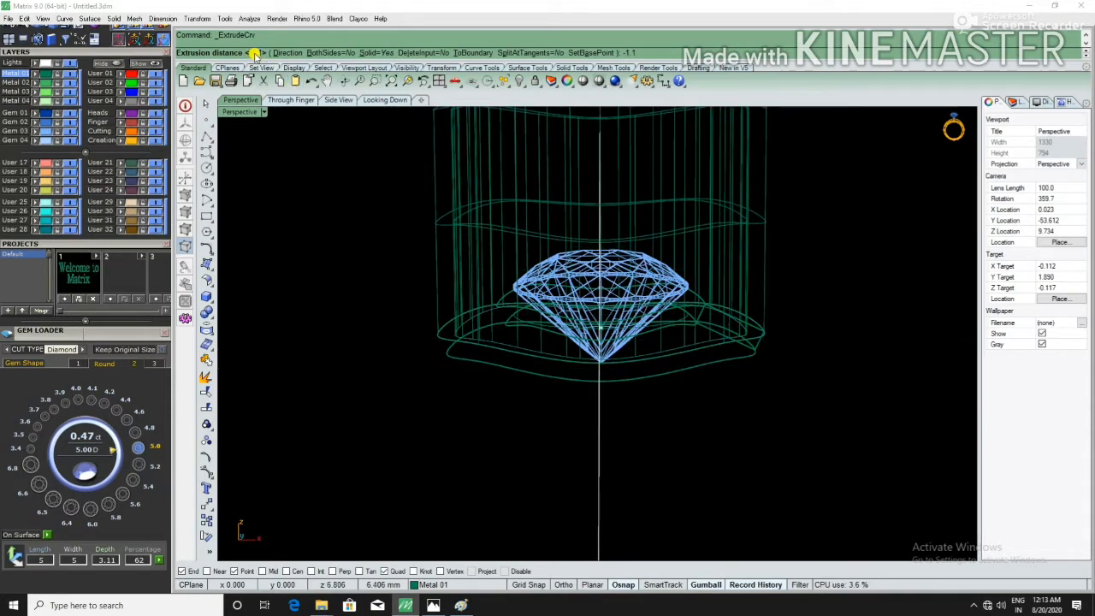
{"action": "left_click", "coordinate": [610, 436]}
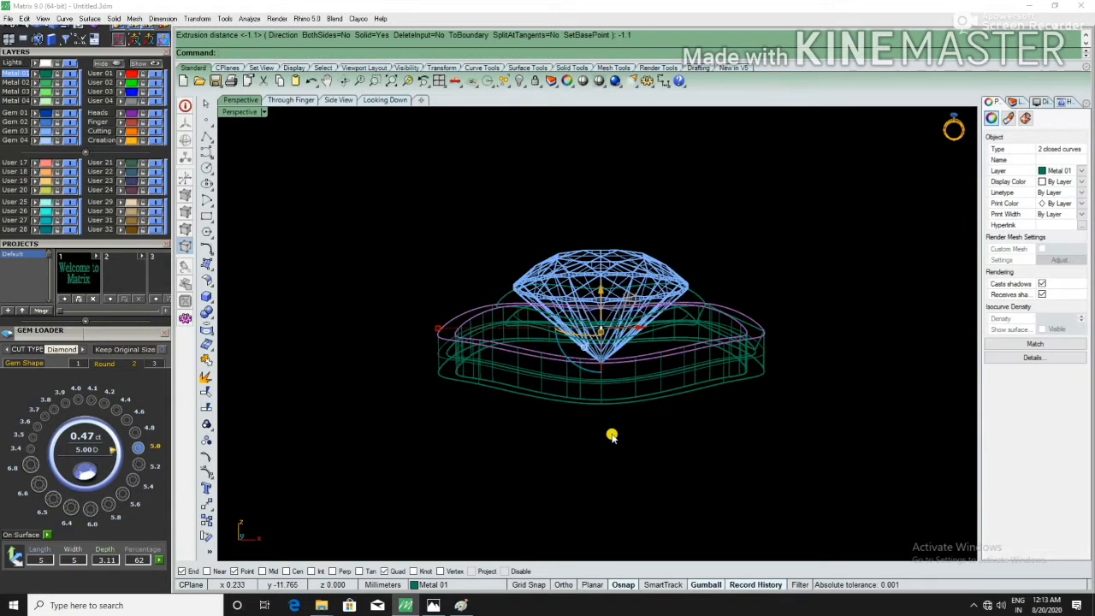
{"action": "right_click", "coordinate": [770, 379]}
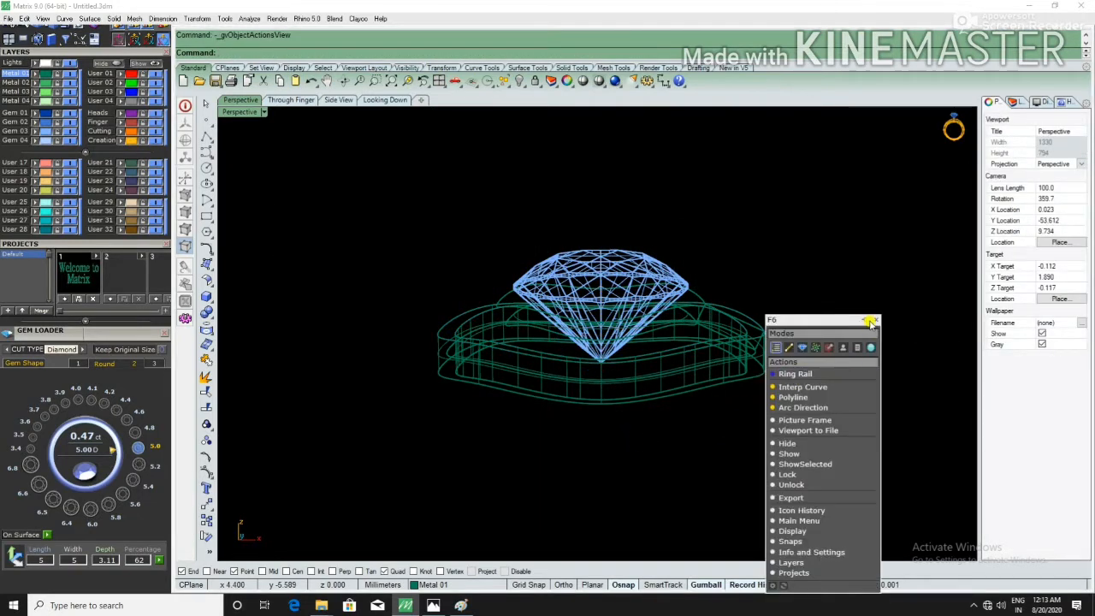
{"action": "left_click", "coordinate": [872, 321]}
Step: Return to shaded display and hide the solid halo top, leaving the two extruded walls
{"action": "left_click", "coordinate": [600, 81]}
{"action": "mouse_move", "coordinate": [676, 188]}
{"action": "right_mouse_down"}
{"action": "mouse_move", "coordinate": [721, 342]}
{"action": "mouse_move", "coordinate": [716, 369]}
{"action": "mouse_move", "coordinate": [733, 220]}
{"action": "mouse_move", "coordinate": [697, 225]}
{"action": "mouse_move", "coordinate": [709, 352]}
{"action": "mouse_move", "coordinate": [688, 406]}
{"action": "right_mouse_up"}
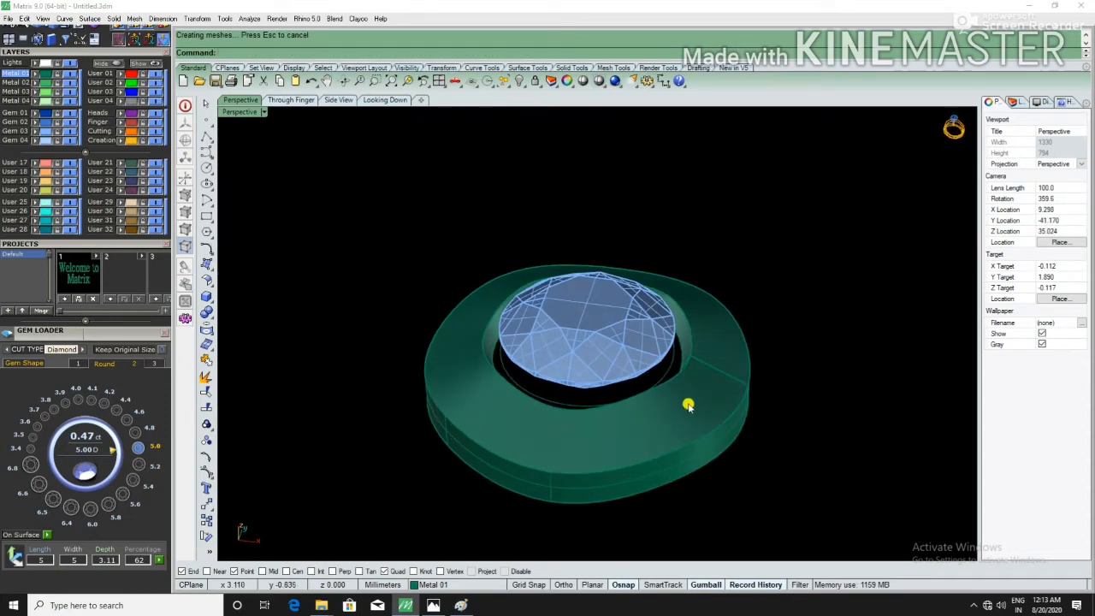
{"action": "left_click", "coordinate": [677, 421]}
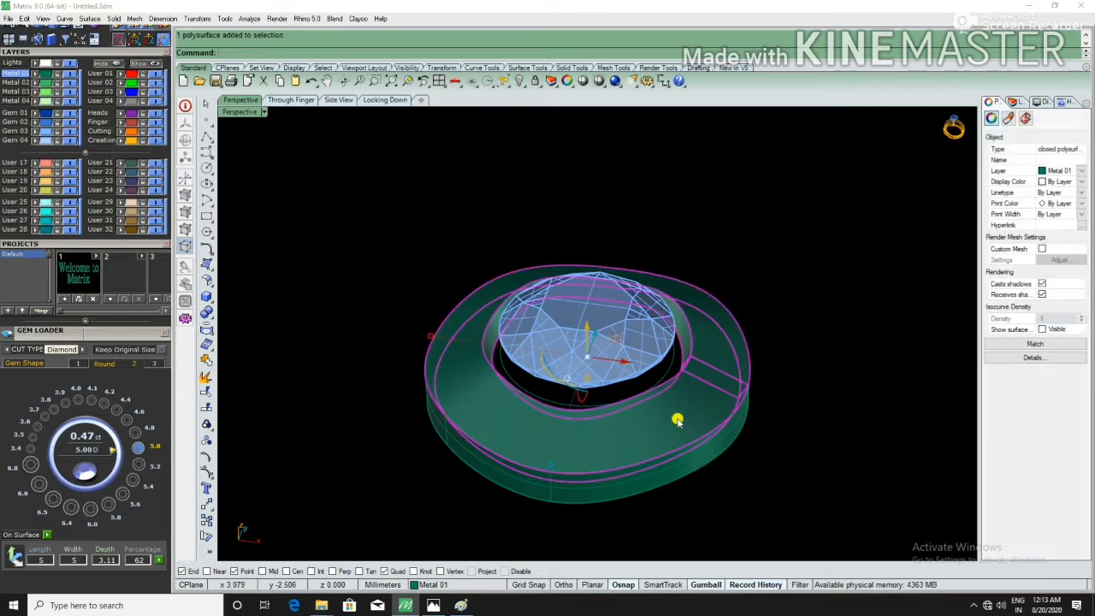
{"action": "key", "text": "ctrl+h"}
{"action": "scroll", "coordinate": [758, 410], "scroll_direction": "up", "scroll_amount": 3}
{"action": "scroll", "coordinate": [710, 386], "scroll_direction": "down", "scroll_amount": 3}
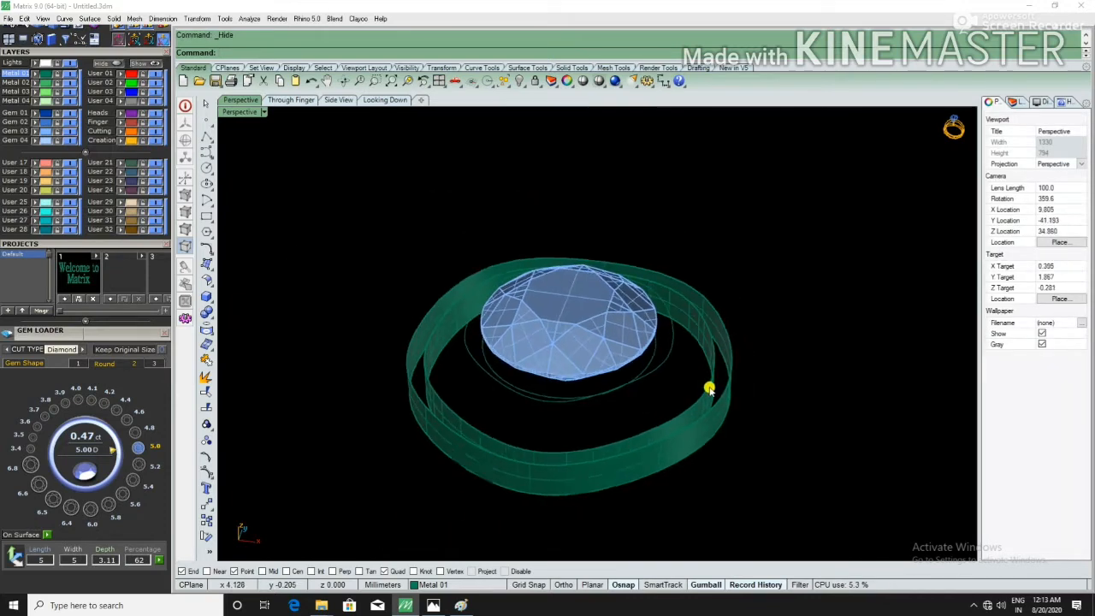
Step: Loft a Normal-style surface between the upper curves of the two extruded walls
{"action": "left_click", "coordinate": [699, 390]}
{"action": "left_click", "coordinate": [726, 420]}
{"action": "scroll", "coordinate": [726, 374], "scroll_direction": "up", "scroll_amount": 2}
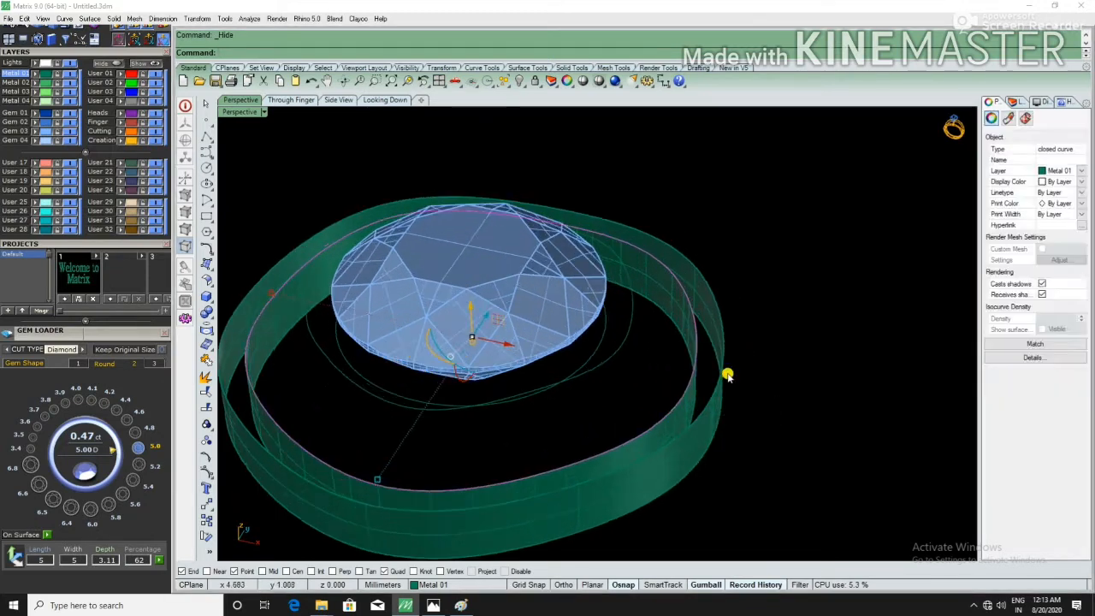
{"action": "left_click", "coordinate": [730, 358]}
{"action": "left_click", "coordinate": [754, 390]}
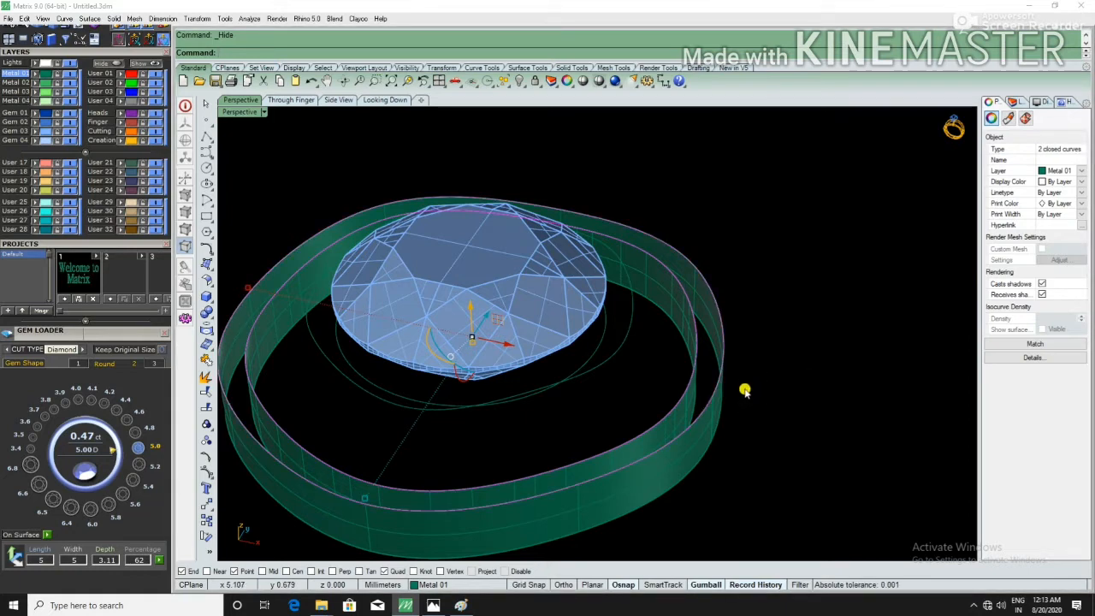
{"action": "type", "text": "ft"}
{"action": "key", "text": "Return"}
{"action": "key", "text": "Return"}
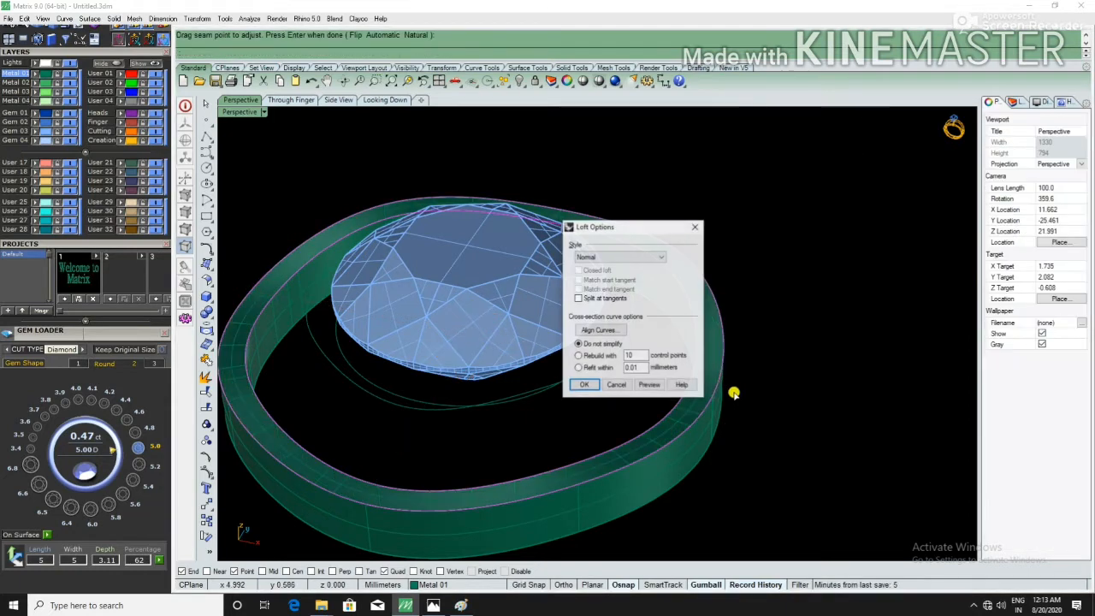
{"action": "left_click", "coordinate": [586, 386]}
Step: Duplicate the lower edges of both the inner and outer extruded walls
{"action": "right_click_drag", "start_coordinate": [741, 445], "coordinate": [701, 161]}
{"action": "left_click", "coordinate": [699, 373]}
{"action": "left_click", "coordinate": [707, 193]}
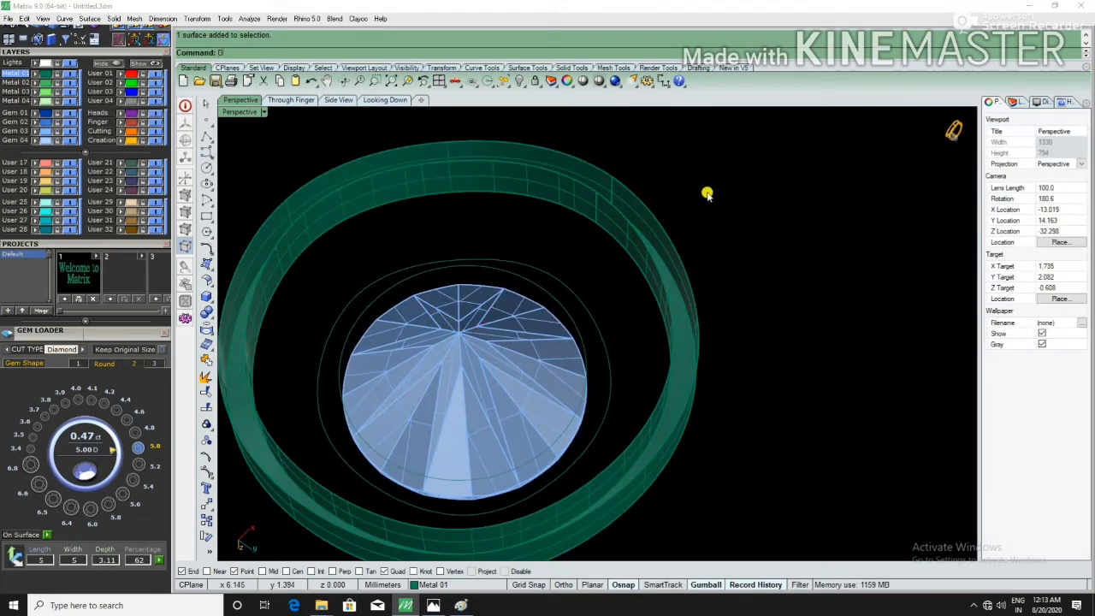
{"action": "type", "text": "dupedge"}
{"action": "key", "text": "Return"}
{"action": "left_click", "coordinate": [638, 224]}
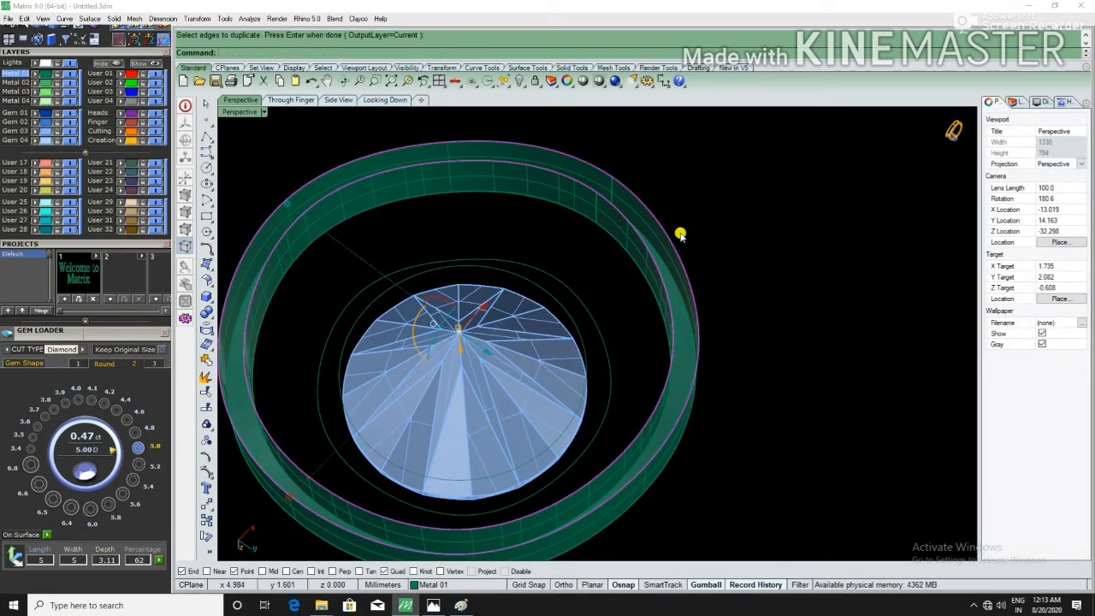
Step: Loft a surface between the two duplicated lower edges to close the underside of the wall ring
{"action": "type", "text": "Loft"}
{"action": "key", "text": "Return"}
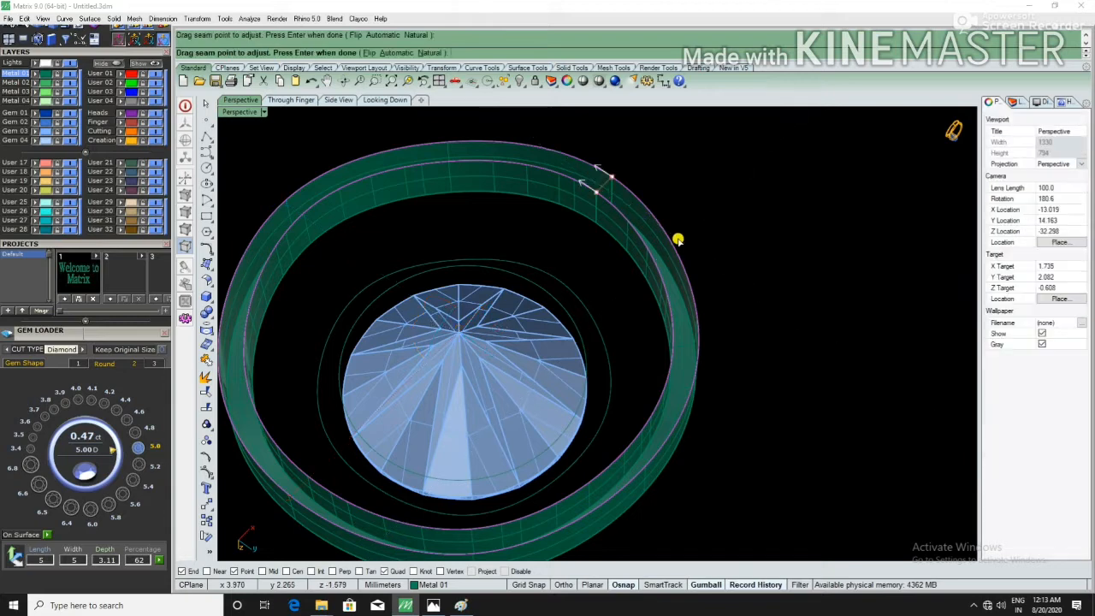
{"action": "key", "text": "Return"}
{"action": "left_click", "coordinate": [584, 382]}
Step: Join the inner, outer, upper and lower wall surfaces into one polysurface
{"action": "left_click_drag", "start_coordinate": [758, 239], "coordinate": [648, 325]}
{"action": "key", "text": "ctrl+j"}
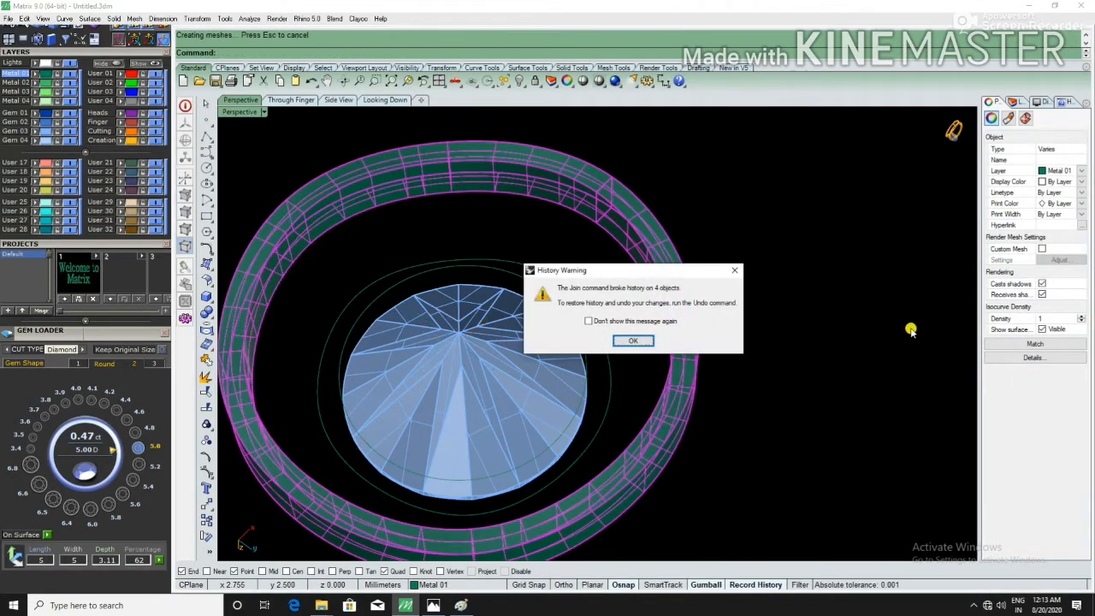
{"action": "left_click", "coordinate": [633, 342]}
{"action": "left_click", "coordinate": [841, 325]}
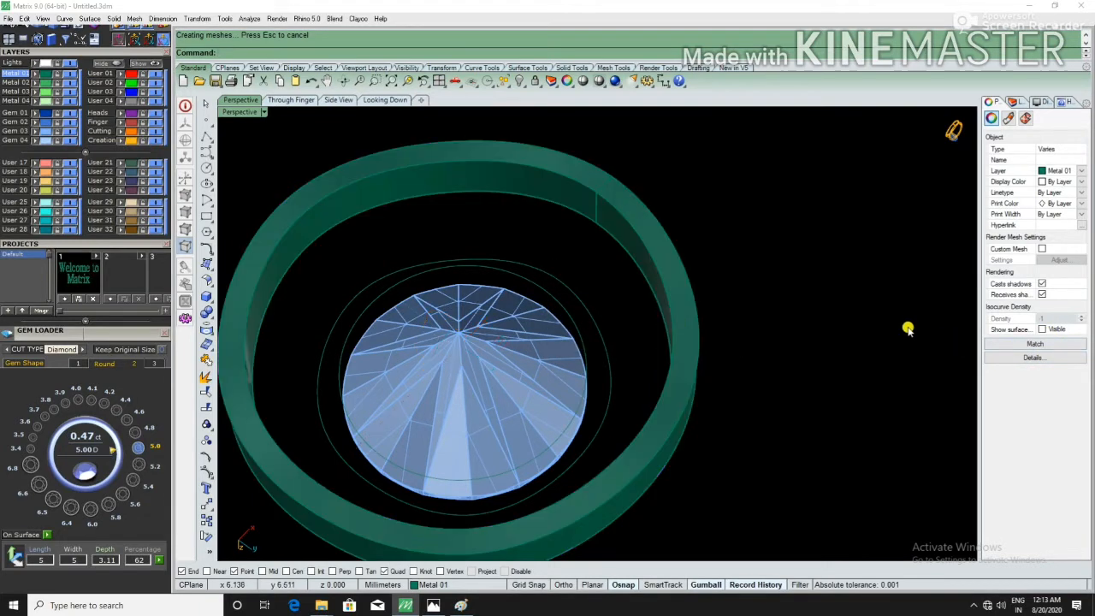
Step: Show the hidden halo top again together with the joined wall ring
{"action": "right_click_drag", "start_coordinate": [789, 306], "coordinate": [712, 316]}
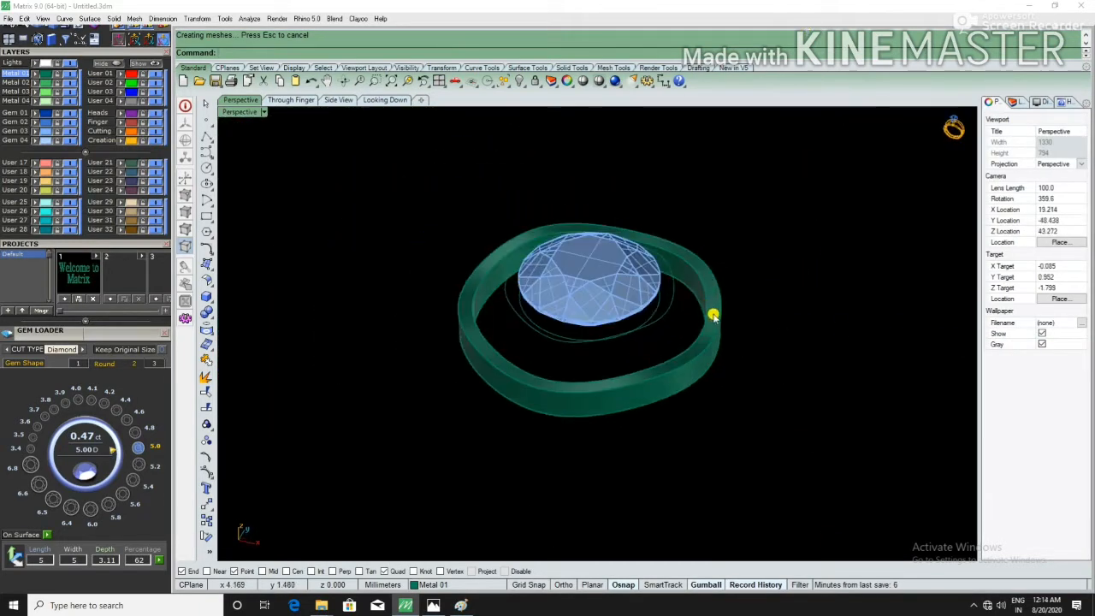
{"action": "type", "text": "HH"}
{"action": "key", "text": "Return"}
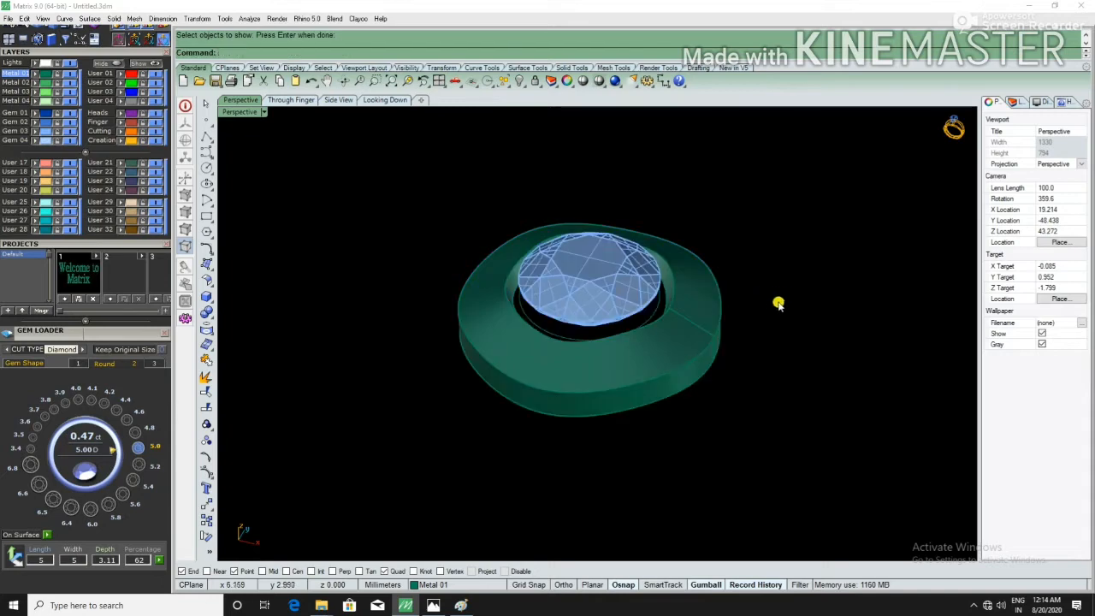
Step: Project the wall ring's outer lower edge curve onto the Looking Down construction plane, deleting the input curve
{"action": "mouse_move", "coordinate": [720, 334]}
{"action": "right_mouse_down"}
{"action": "mouse_move", "coordinate": [748, 274]}
{"action": "mouse_move", "coordinate": [753, 406]}
{"action": "mouse_move", "coordinate": [765, 215]}
{"action": "mouse_move", "coordinate": [765, 281]}
{"action": "mouse_move", "coordinate": [739, 345]}
{"action": "mouse_move", "coordinate": [692, 262]}
{"action": "mouse_move", "coordinate": [745, 269]}
{"action": "mouse_move", "coordinate": [734, 325]}
{"action": "right_mouse_up"}
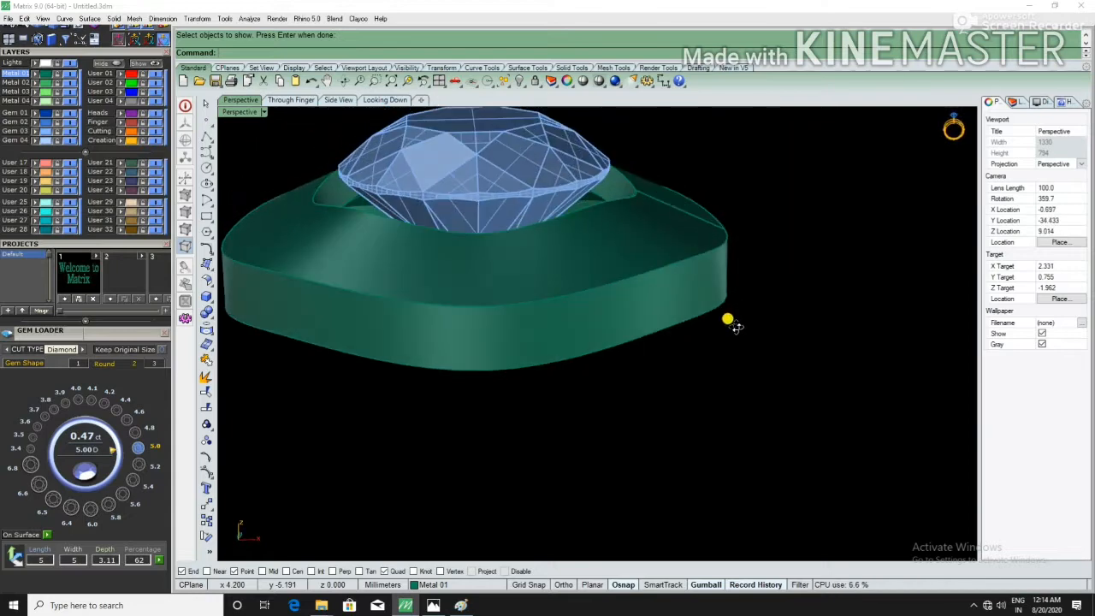
{"action": "left_click", "coordinate": [722, 310]}
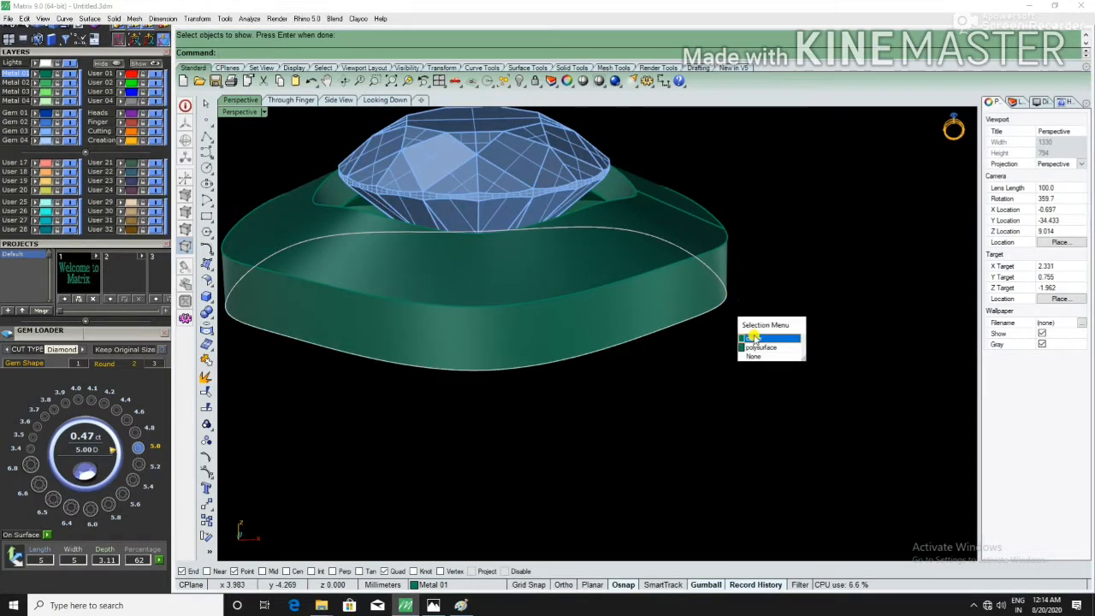
{"action": "left_click", "coordinate": [753, 338]}
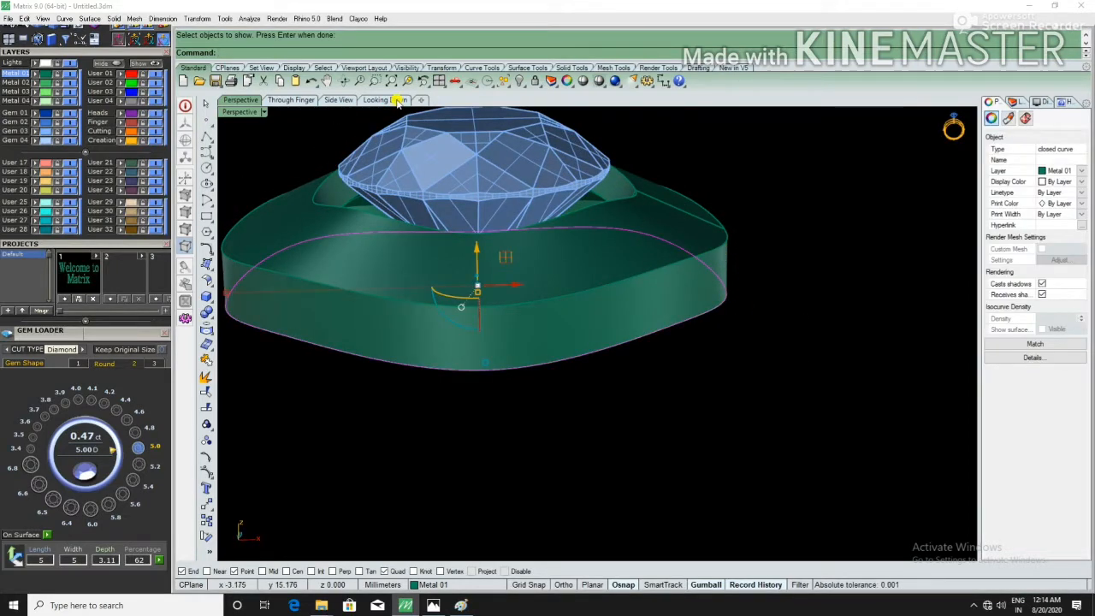
{"action": "left_click", "coordinate": [398, 100]}
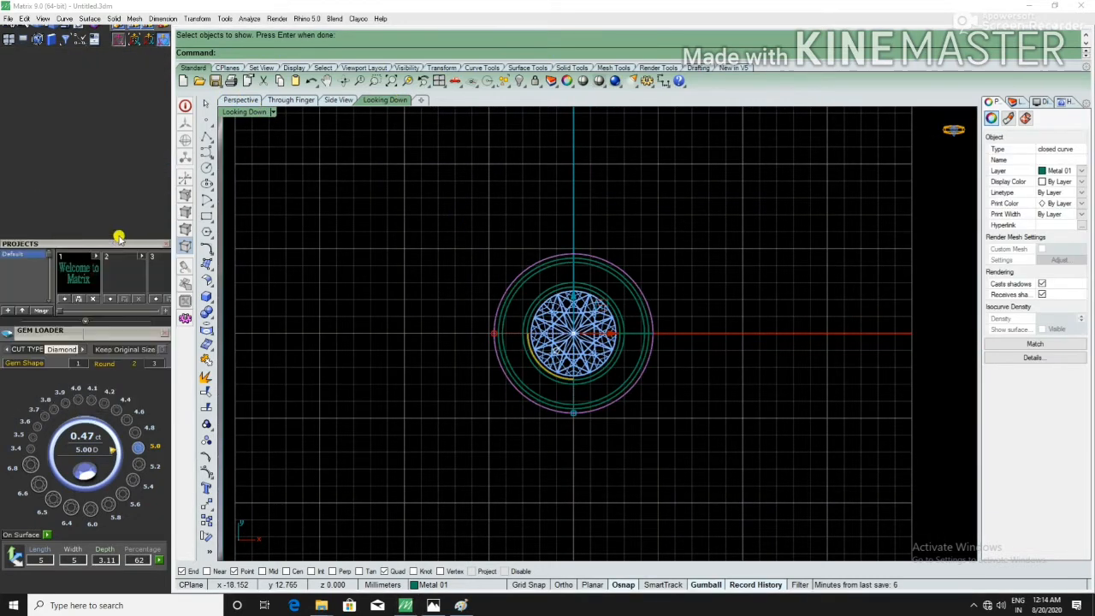
{"action": "left_click_drag", "start_coordinate": [134, 55], "coordinate": [130, 248]}
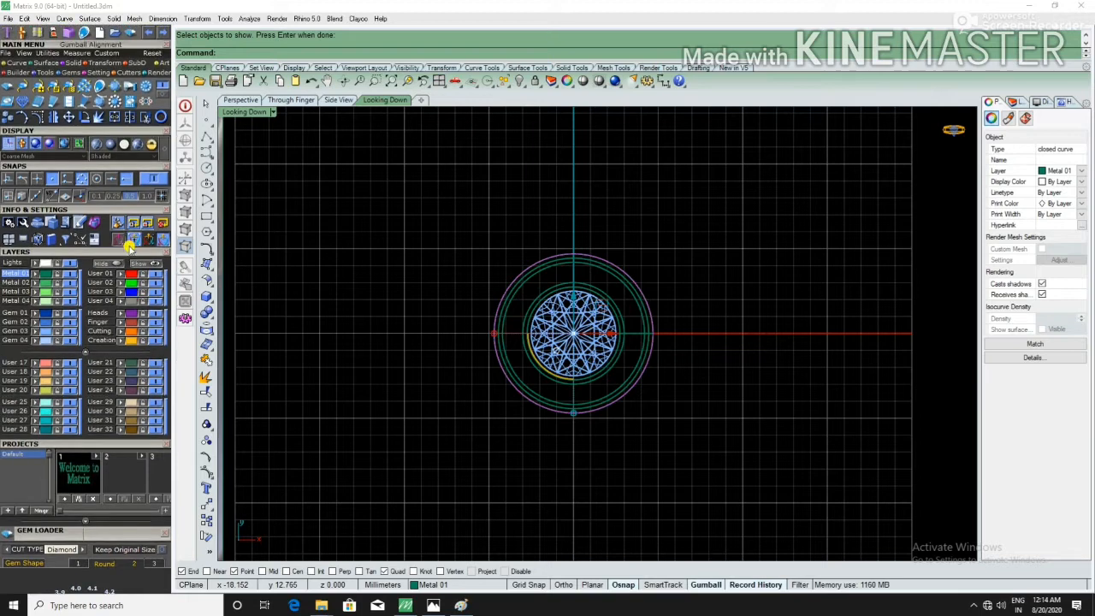
{"action": "left_click", "coordinate": [58, 32]}
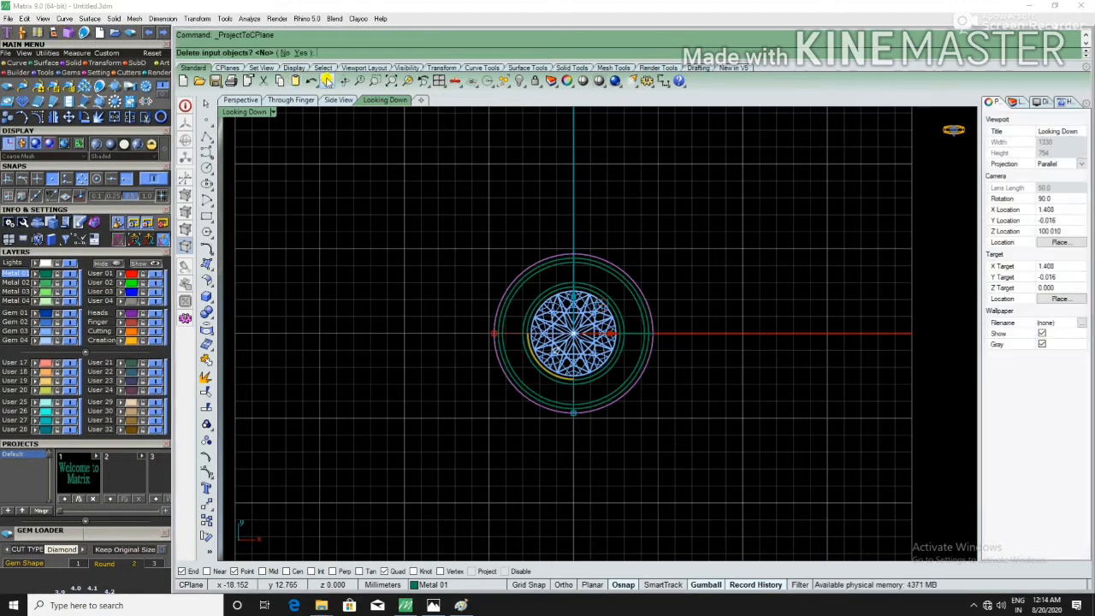
{"action": "left_click", "coordinate": [304, 55]}
{"action": "left_click", "coordinate": [254, 101]}
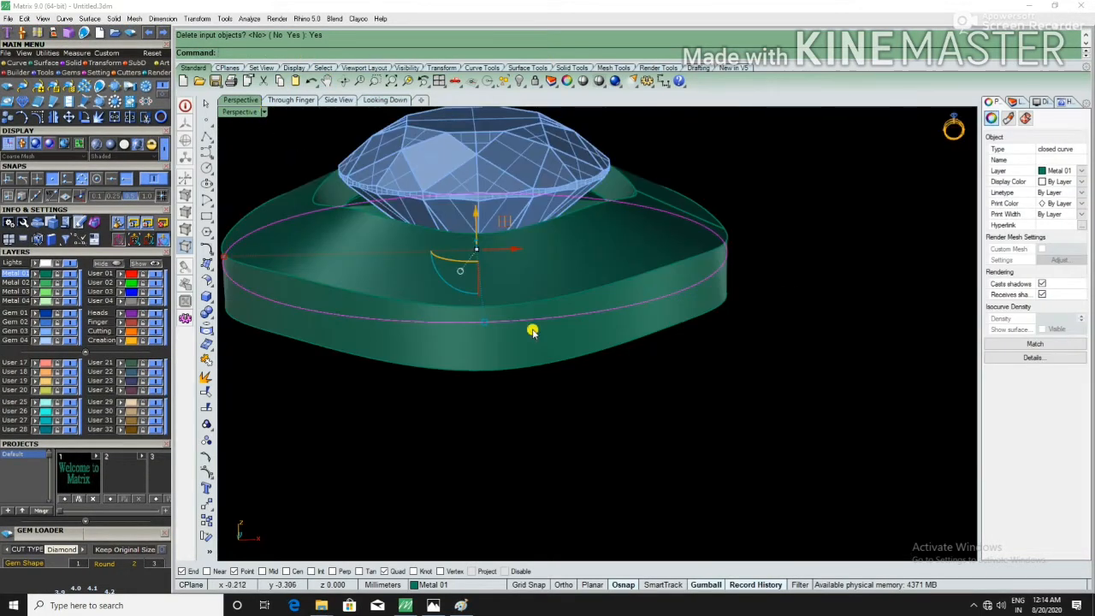
{"action": "scroll", "coordinate": [765, 418], "scroll_direction": "down", "scroll_amount": 5}
{"action": "right_click_drag", "start_coordinate": [767, 419], "coordinate": [638, 342]}
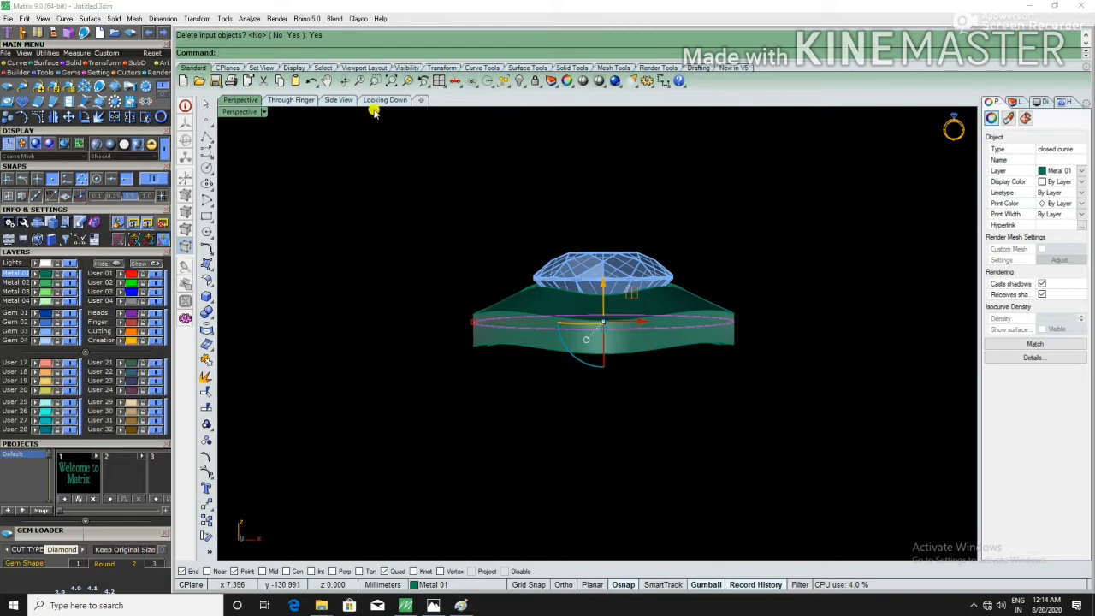
{"action": "left_click_drag", "start_coordinate": [605, 285], "coordinate": [604, 281]}
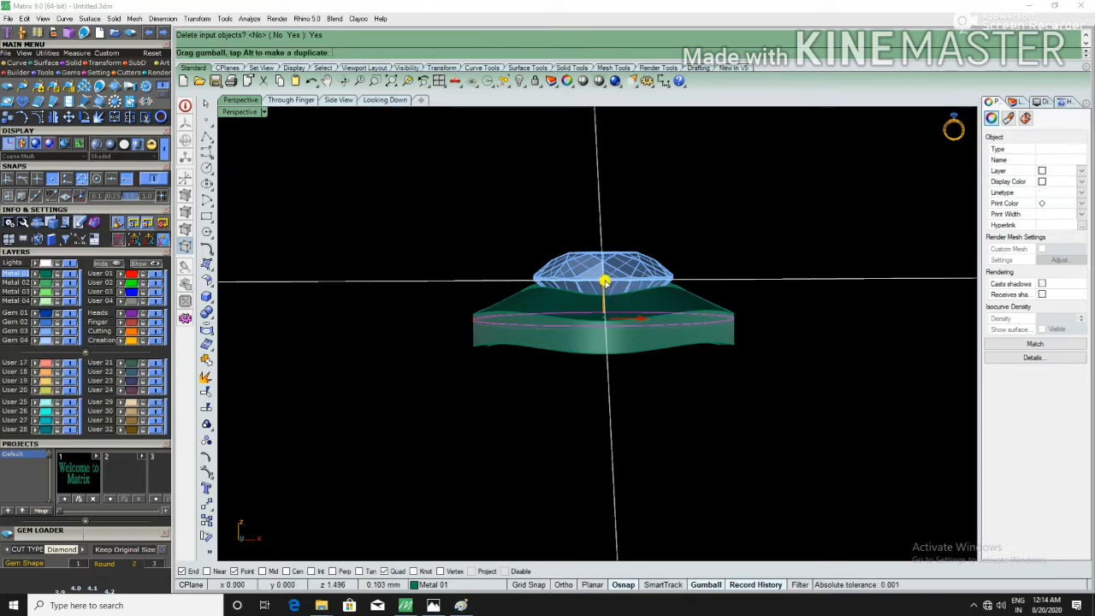
{"action": "key", "text": "ctrl+z"}
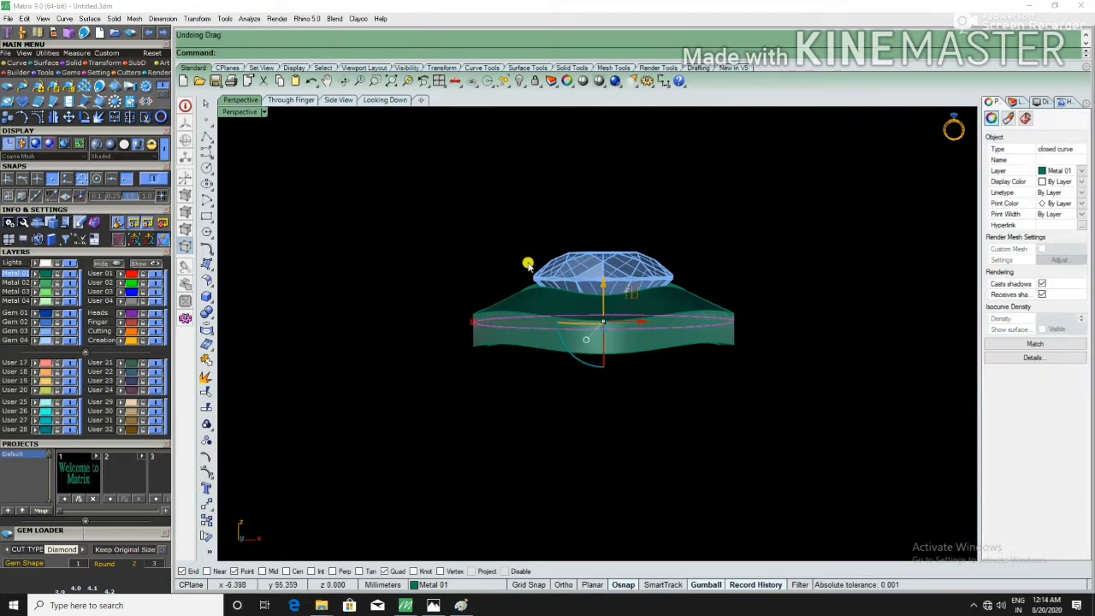
Step: In the Side View, move the projected closed curve straight down about 2.45 mm so it sits below the halo
{"action": "left_click", "coordinate": [338, 101]}
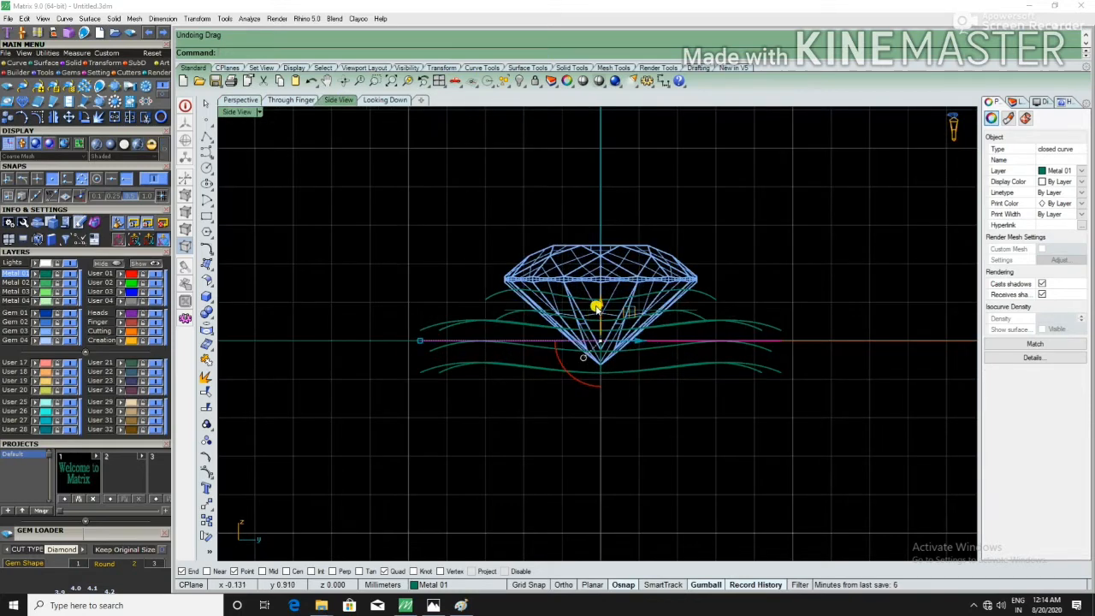
{"action": "left_click_drag", "start_coordinate": [600, 304], "coordinate": [598, 293]}
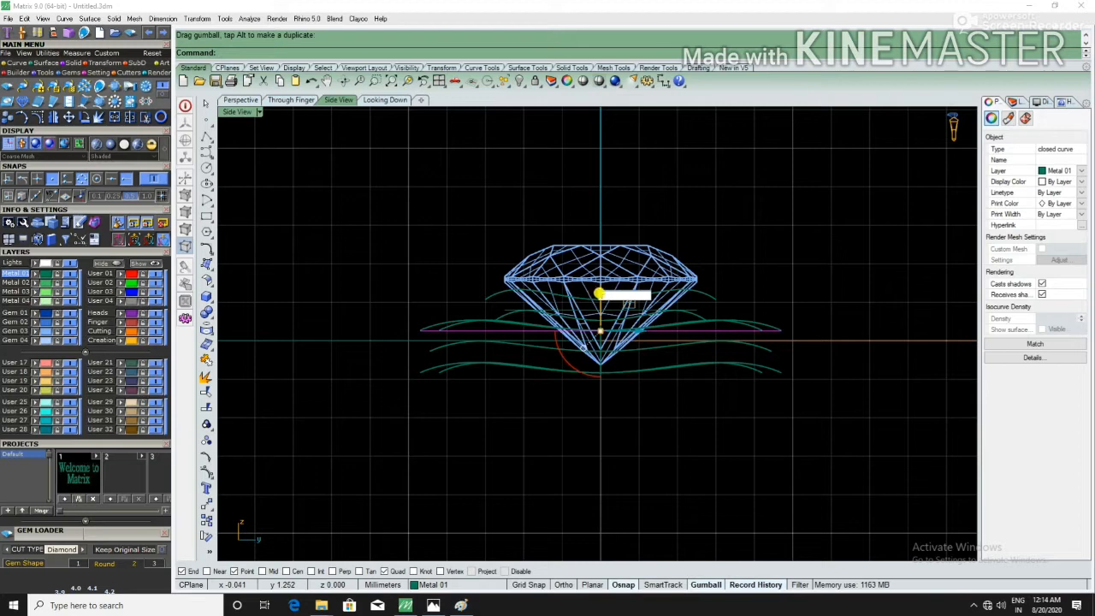
{"action": "left_click_drag", "start_coordinate": [598, 293], "coordinate": [598, 293]}
{"action": "key", "text": "Escape"}
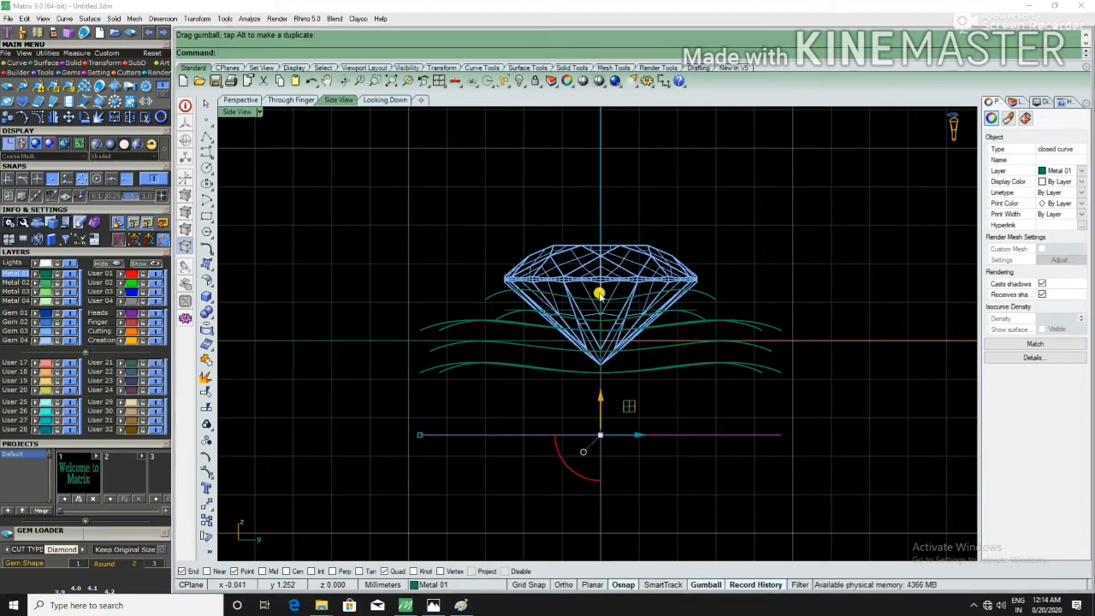
Step: Offset the lowered closed curve 0.5 mm inward with sharp corners
{"action": "left_click", "coordinate": [240, 100]}
{"action": "scroll", "coordinate": [577, 366], "scroll_direction": "up", "scroll_amount": 3}
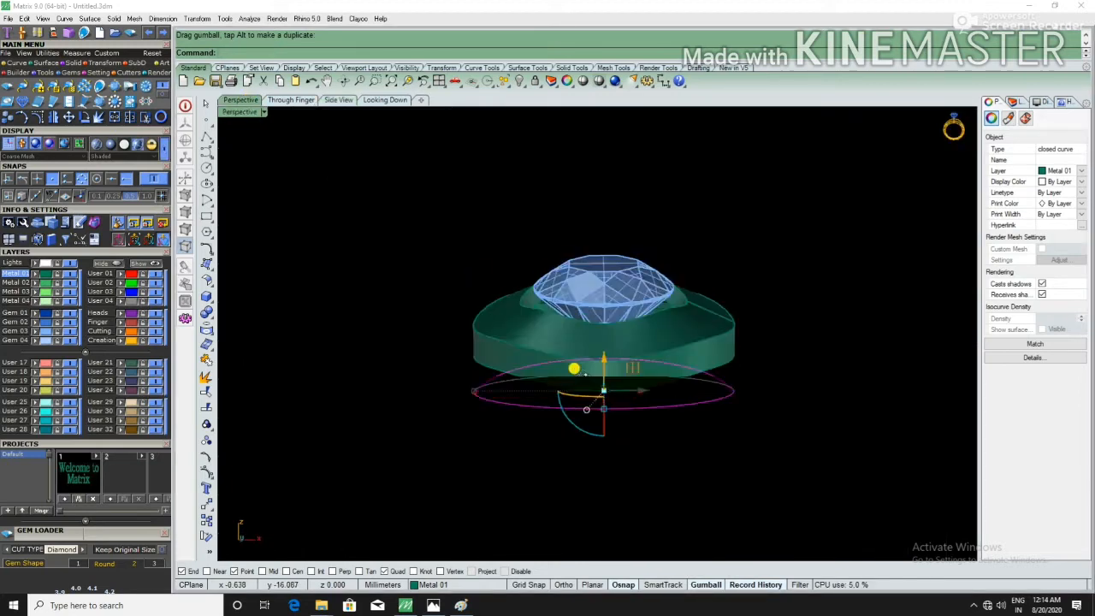
{"action": "right_click_drag", "start_coordinate": [576, 366], "coordinate": [505, 446]}
{"action": "key", "text": "Return"}
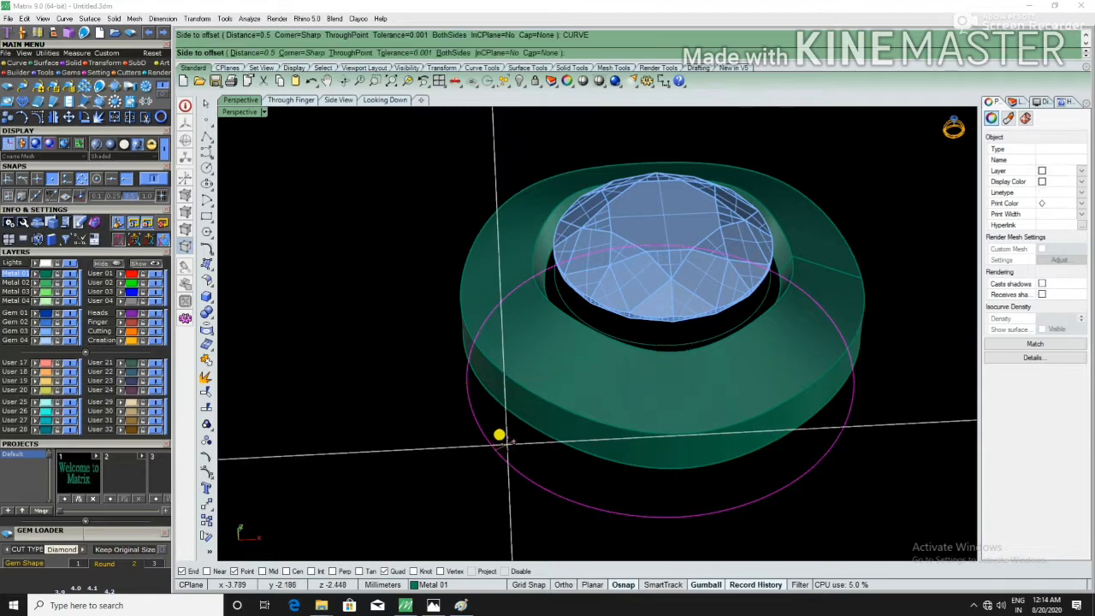
{"action": "left_click", "coordinate": [509, 437]}
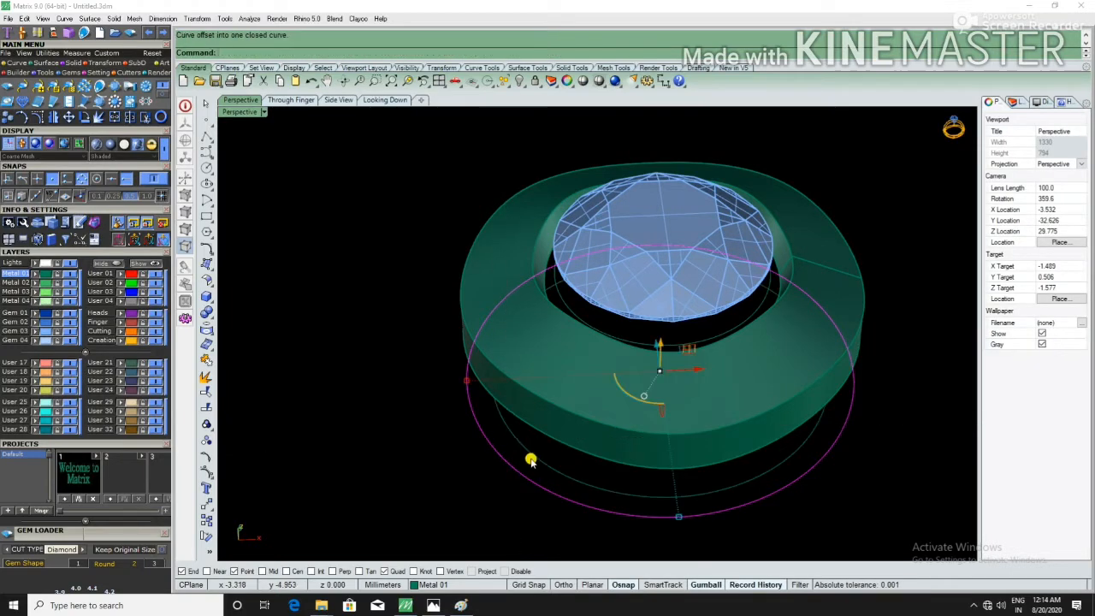
Step: Extrude the lowered curve and its inner offset together upward about 0.6 mm as a solid base ring
{"action": "scroll", "coordinate": [531, 457], "scroll_direction": "up", "scroll_amount": 3}
{"action": "right_click_drag", "start_coordinate": [539, 422], "coordinate": [569, 422]}
{"action": "left_click_drag", "start_coordinate": [569, 422], "coordinate": [519, 469]}
{"action": "right_click_drag", "start_coordinate": [518, 469], "coordinate": [530, 435]}
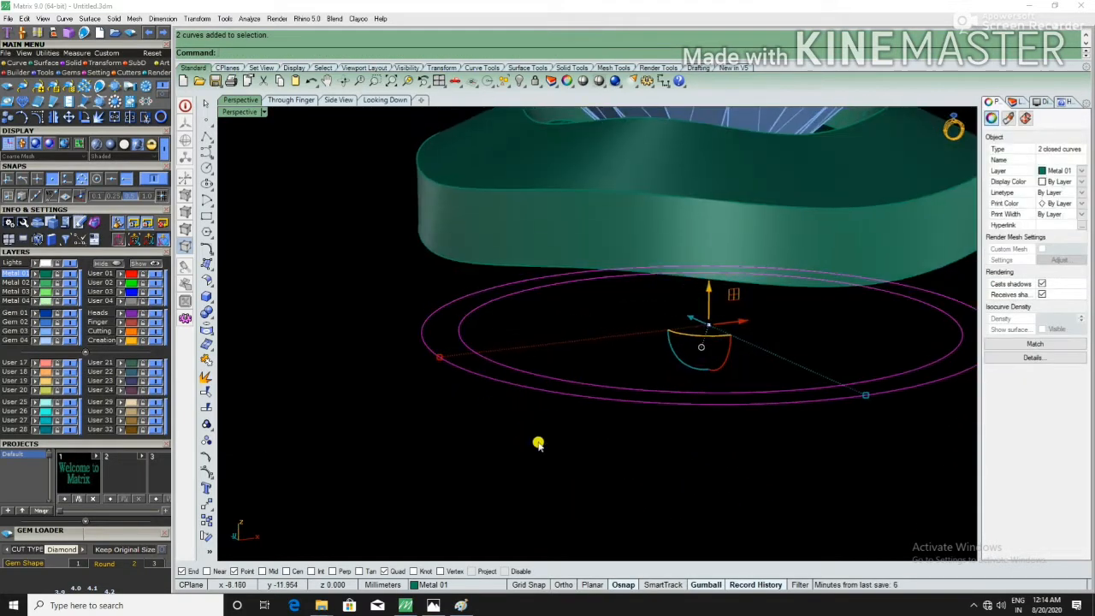
{"action": "key", "text": "Return"}
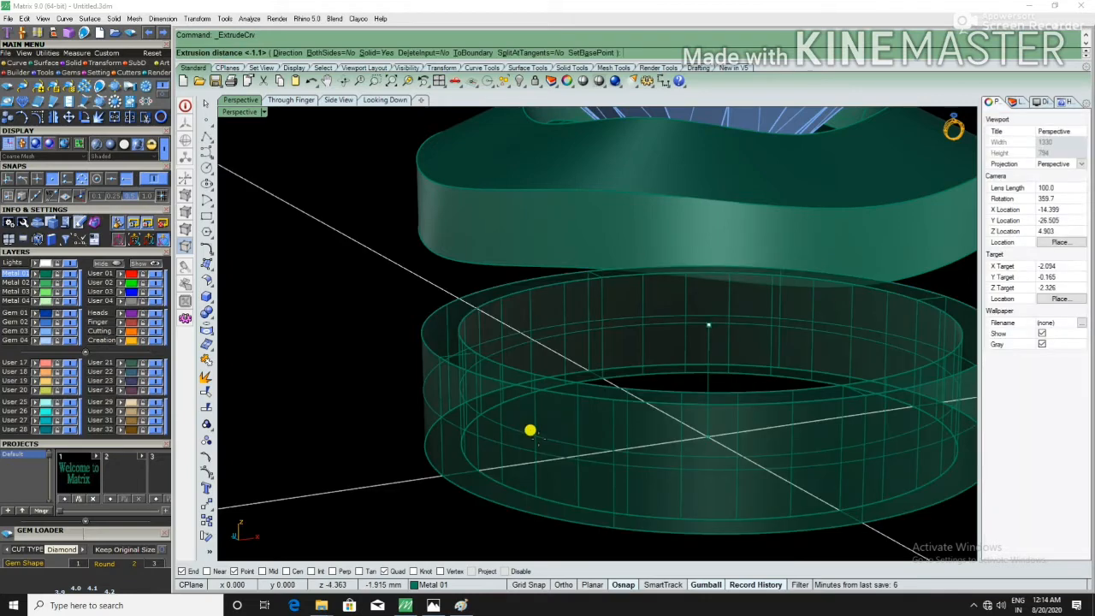
{"action": "key", "text": "Return"}
{"action": "left_click", "coordinate": [522, 456]}
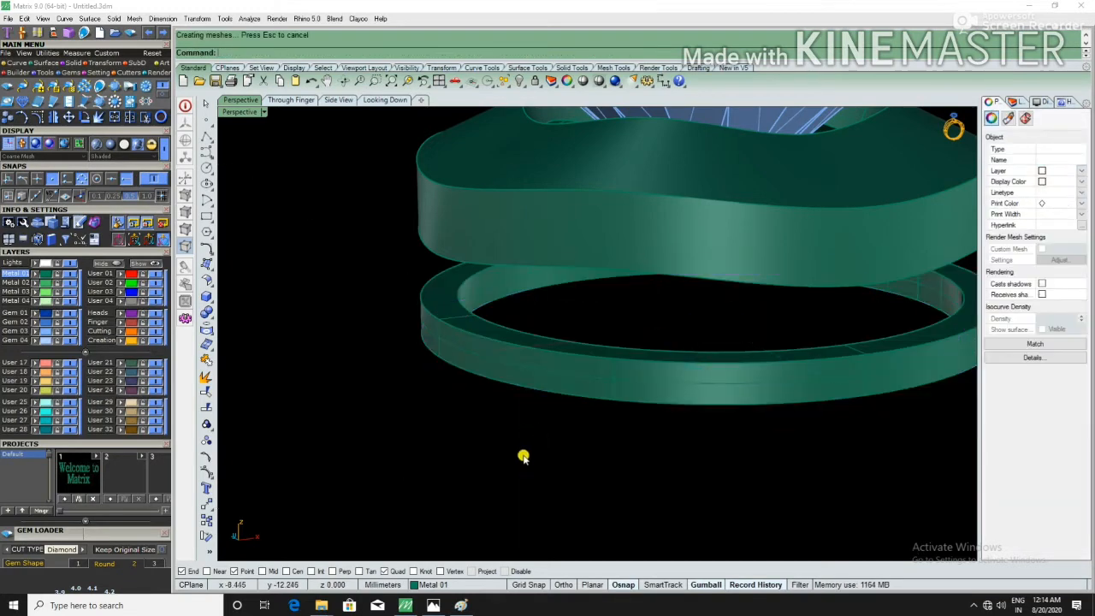
Step: Loft a Normal-style surface between the base ring's outer lower curve and the halo's outer upper edge curve, without simplifying
{"action": "scroll", "coordinate": [547, 410], "scroll_direction": "down", "scroll_amount": 4}
{"action": "right_click_drag", "start_coordinate": [559, 379], "coordinate": [567, 445]}
{"action": "scroll", "coordinate": [592, 456], "scroll_direction": "up", "scroll_amount": 4}
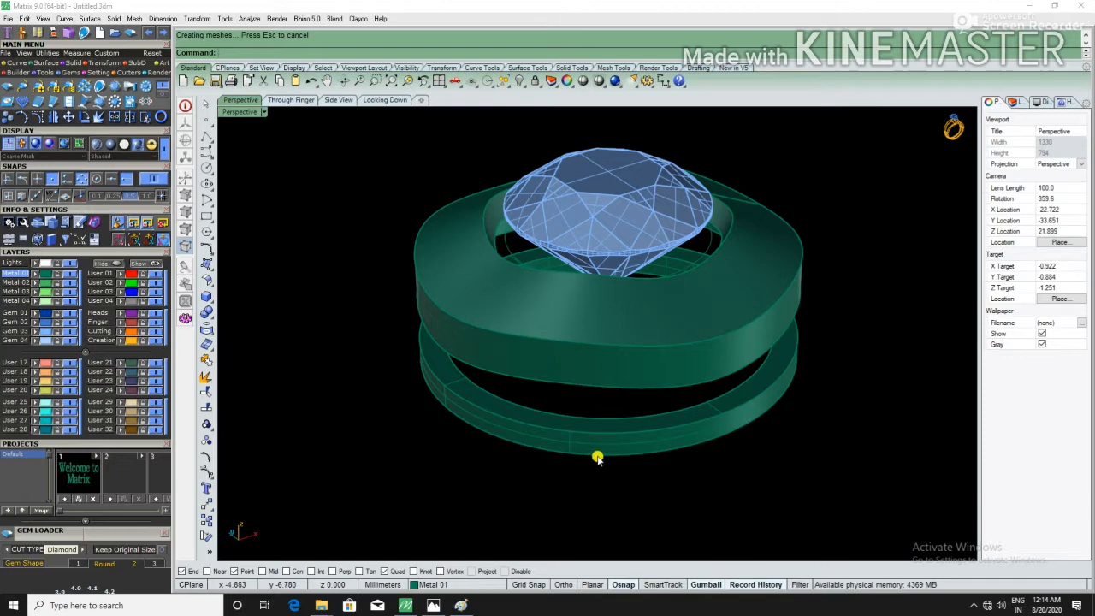
{"action": "left_click", "coordinate": [597, 458]}
{"action": "left_click", "coordinate": [638, 481]}
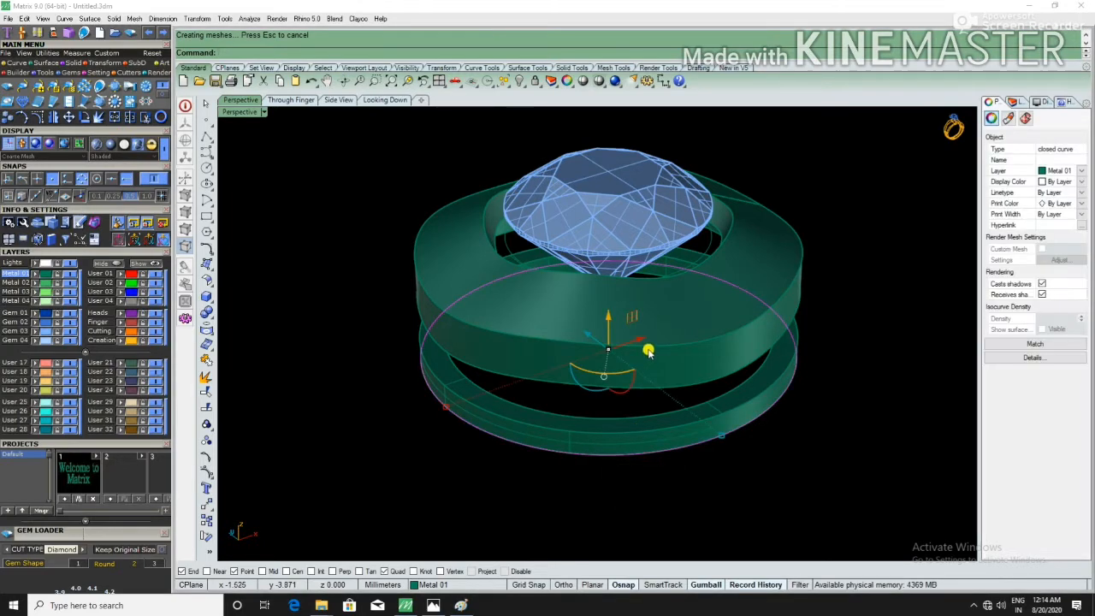
{"action": "left_click", "coordinate": [655, 350]}
{"action": "left_click", "coordinate": [698, 376]}
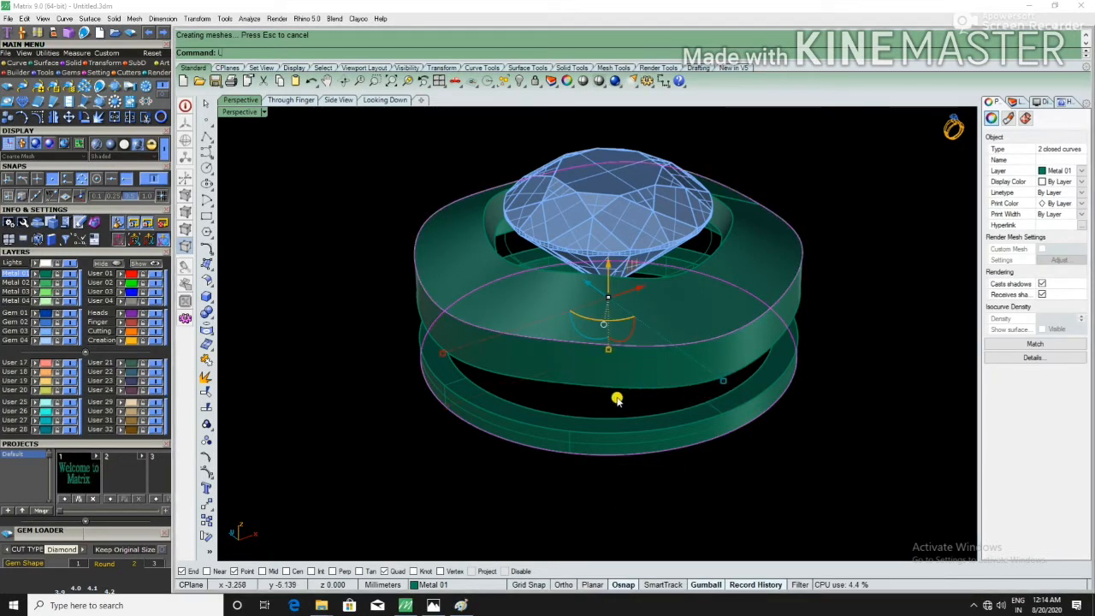
{"action": "type", "text": "ft"}
{"action": "key", "text": "Return"}
{"action": "key", "text": "Return"}
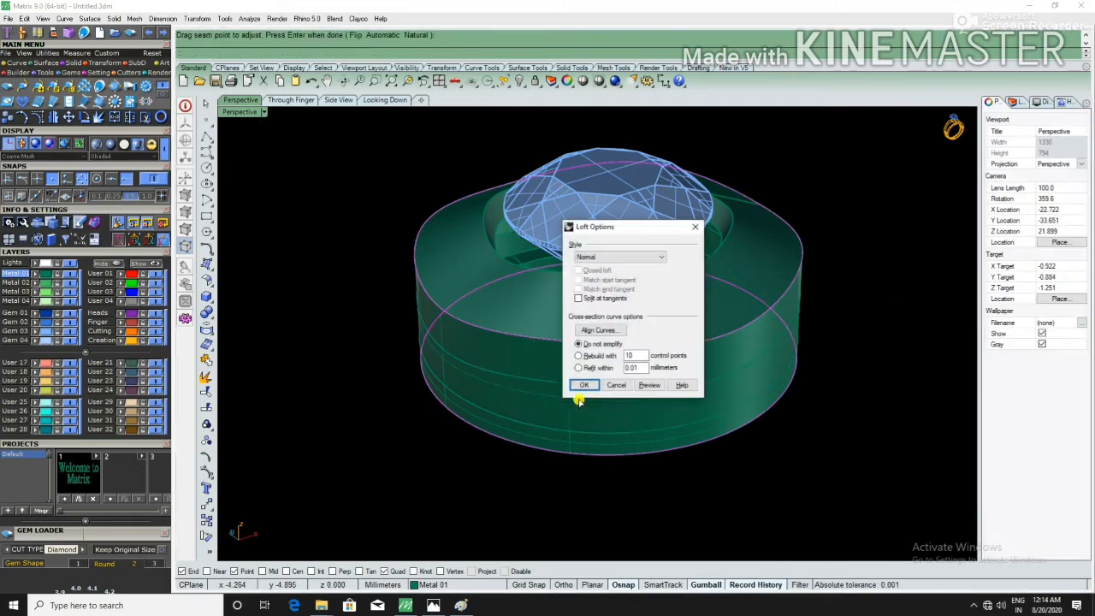
{"action": "left_click", "coordinate": [580, 385]}
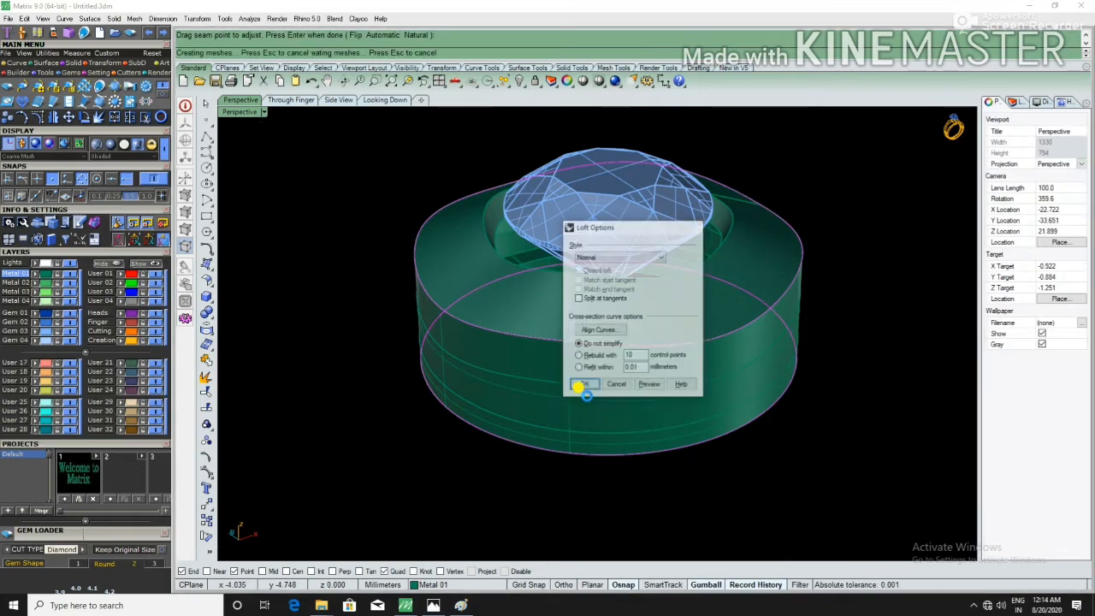
Step: Assign the lofted outer surface to the Metal 03 layer and turn off its surface isocurves
{"action": "left_click", "coordinate": [36, 292]}
{"action": "left_click", "coordinate": [1042, 331]}
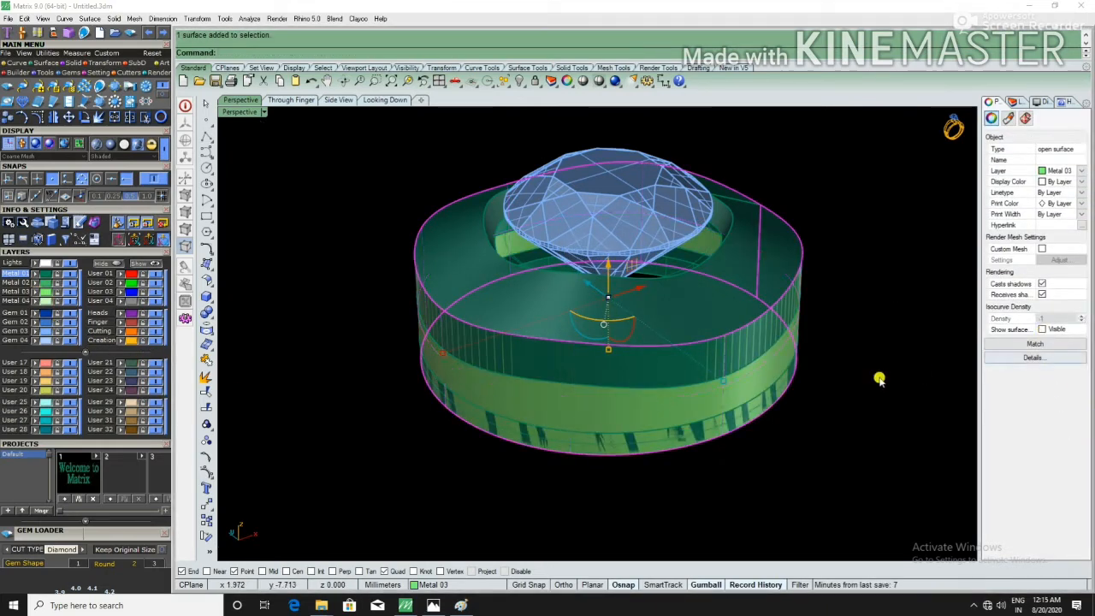
{"action": "left_click", "coordinate": [881, 379]}
Step: Extract a vertical U-direction isocurve from the lofted outer surface at the base ring's side quadrant point
{"action": "scroll", "coordinate": [608, 456], "scroll_direction": "down", "scroll_amount": 5}
{"action": "right_click_drag", "start_coordinate": [608, 456], "coordinate": [542, 447]}
{"action": "scroll", "coordinate": [616, 454], "scroll_direction": "up", "scroll_amount": 3}
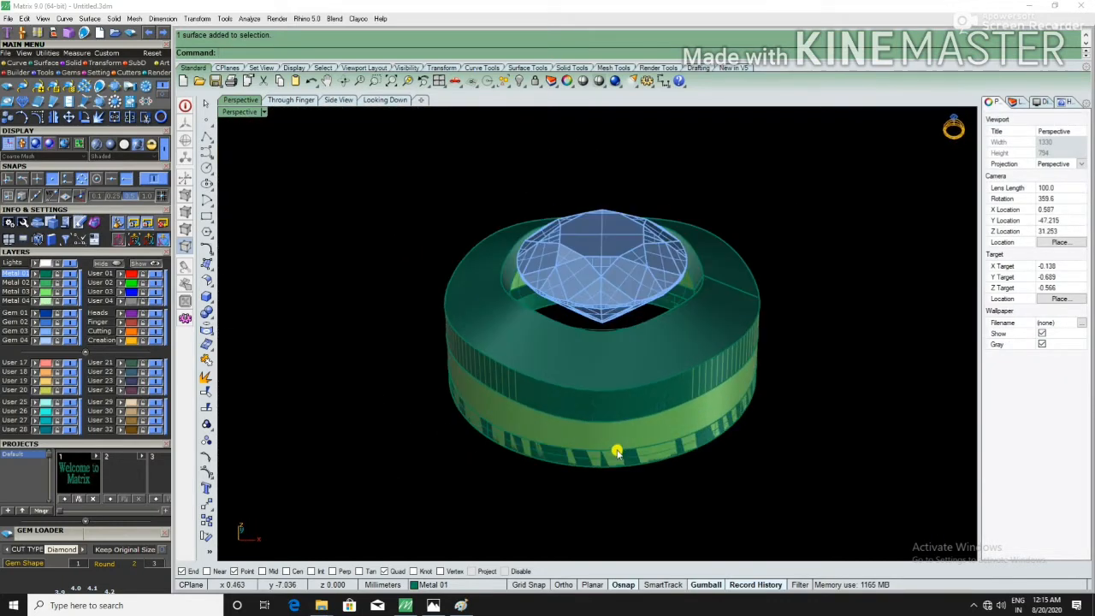
{"action": "left_click", "coordinate": [613, 443]}
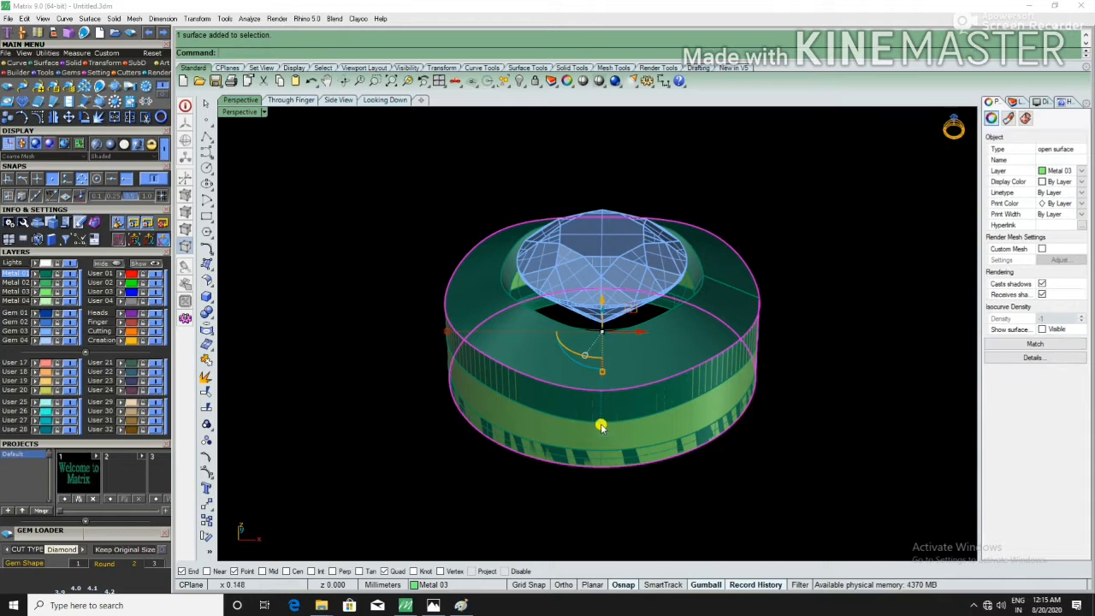
{"action": "left_click", "coordinate": [25, 36]}
{"action": "scroll", "coordinate": [607, 440], "scroll_direction": "up", "scroll_amount": 5}
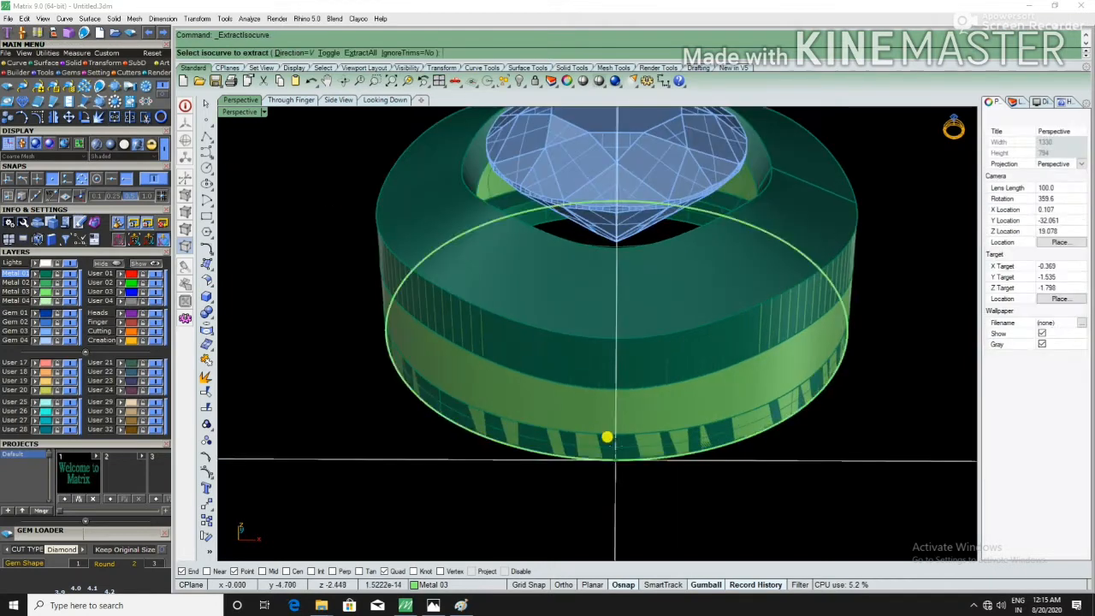
{"action": "left_click", "coordinate": [329, 52]}
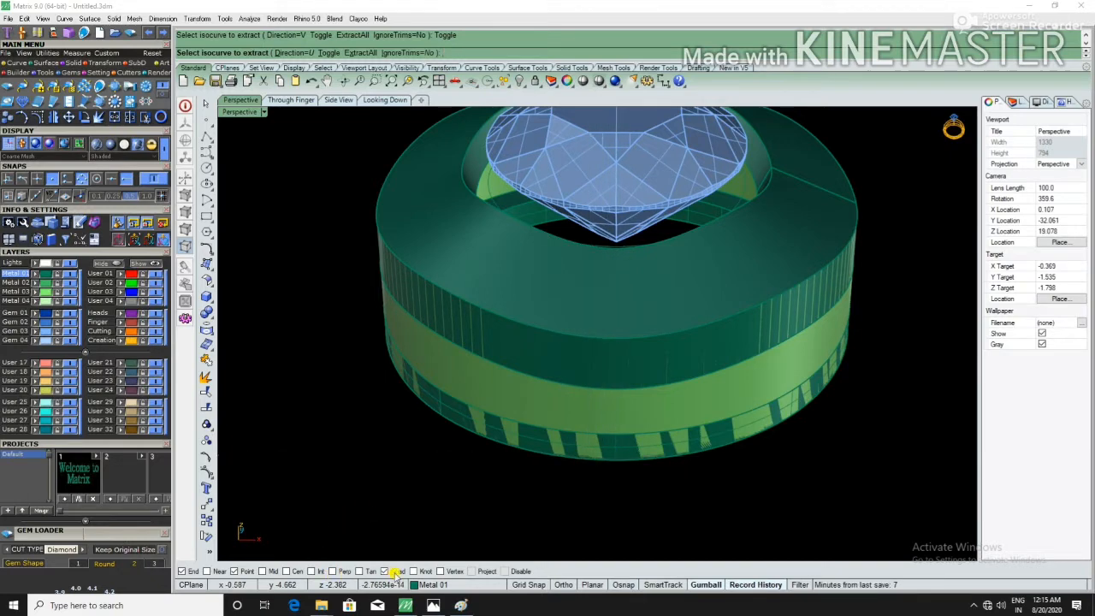
{"action": "scroll", "coordinate": [640, 431], "scroll_direction": "down", "scroll_amount": 6}
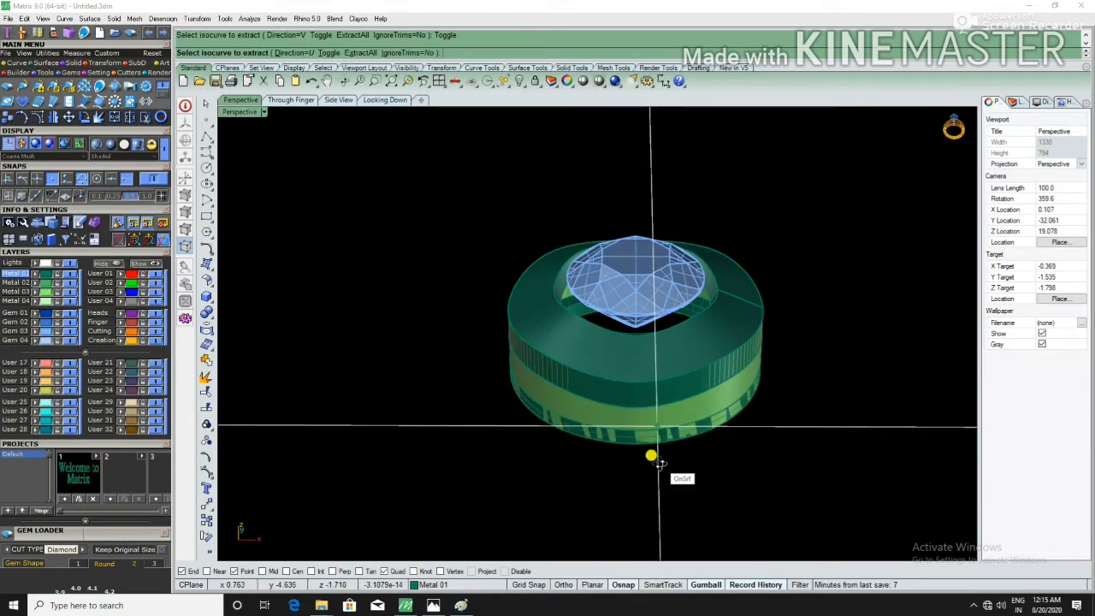
{"action": "right_click_drag", "start_coordinate": [656, 459], "coordinate": [552, 430]}
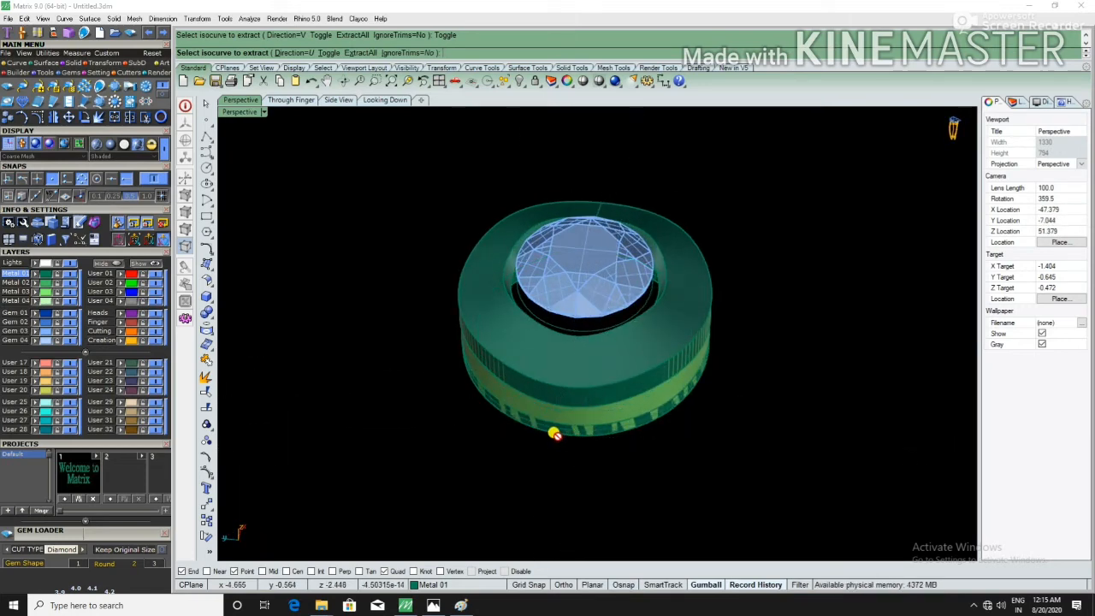
{"action": "left_click", "coordinate": [561, 432]}
{"action": "scroll", "coordinate": [556, 421], "scroll_direction": "up", "scroll_amount": 2}
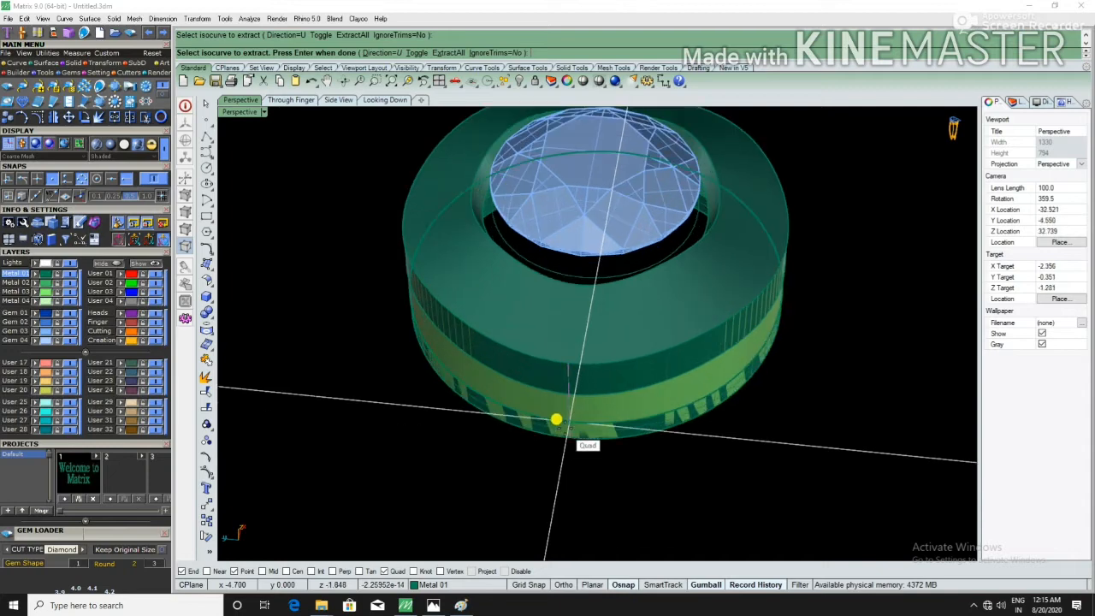
{"action": "scroll", "coordinate": [593, 396], "scroll_direction": "up", "scroll_amount": 3}
{"action": "key", "text": "Return"}
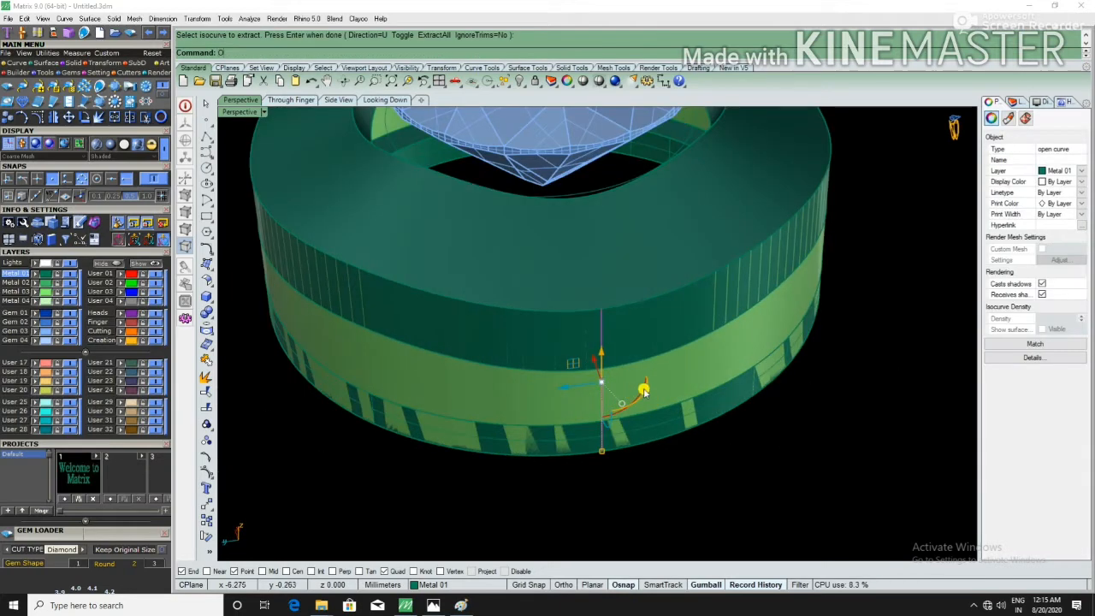
Step: Offset the extracted vertical isocurve 0.25 mm along the lofted surface to both sides
{"action": "type", "text": "OCS"}
{"action": "key", "text": "Return"}
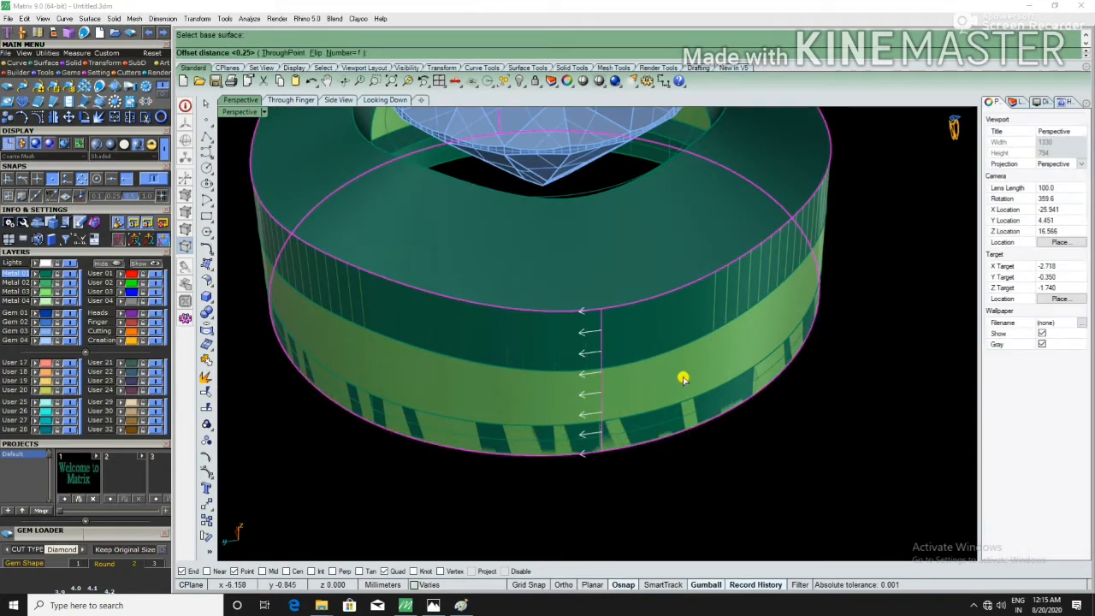
{"action": "left_click", "coordinate": [682, 377]}
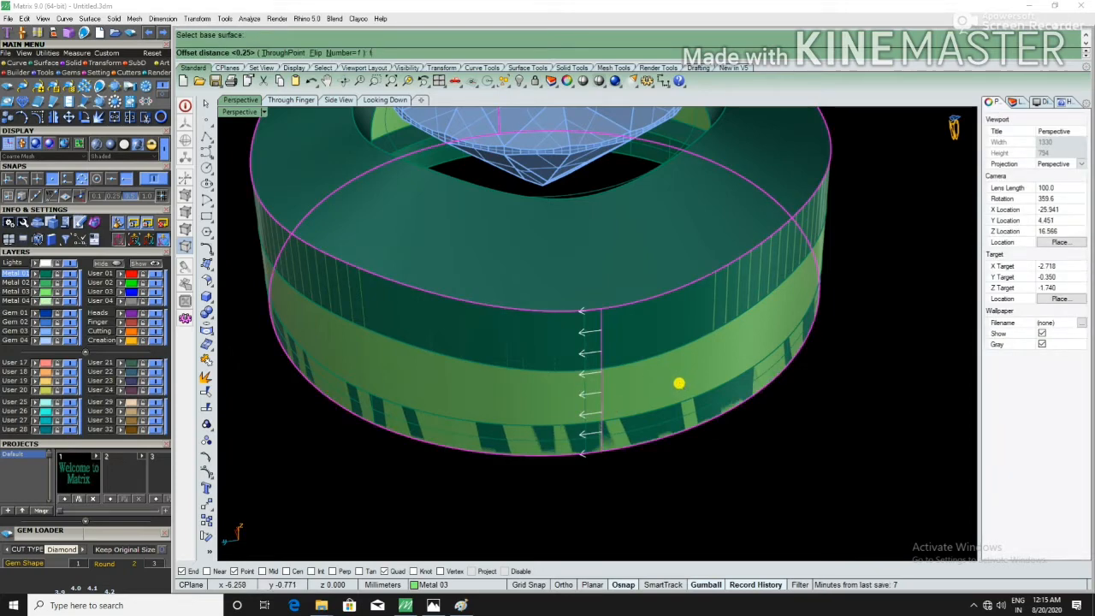
{"action": "key", "text": "Return"}
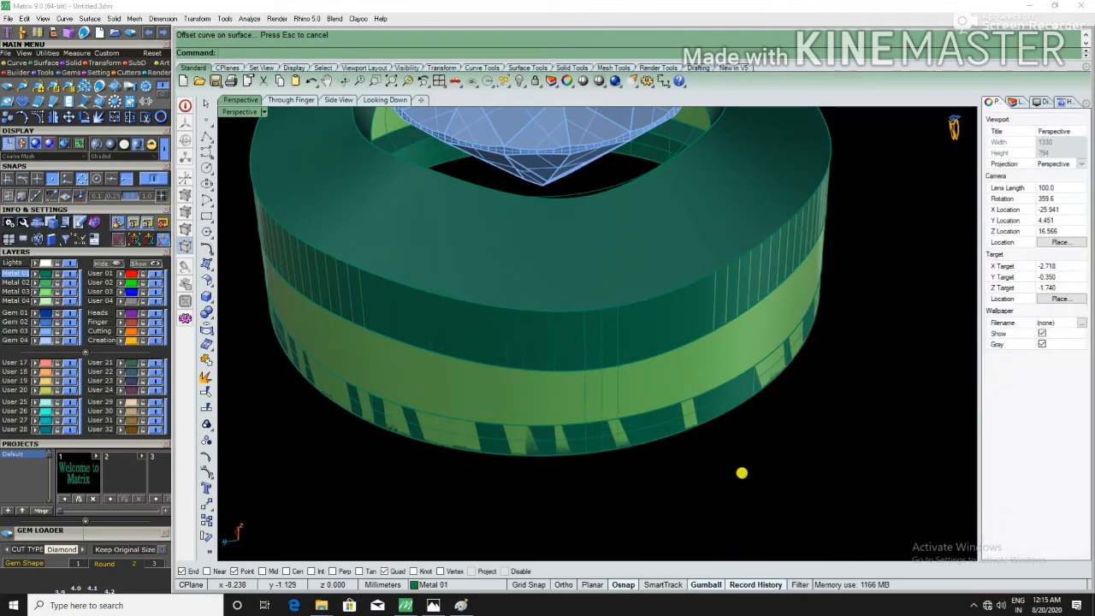
Step: Split the lofted outer surface using the two offset vertical curves as cutting objects
{"action": "type", "text": "Split"}
{"action": "key", "text": "Return"}
{"action": "scroll", "coordinate": [629, 406], "scroll_direction": "up", "scroll_amount": 3}
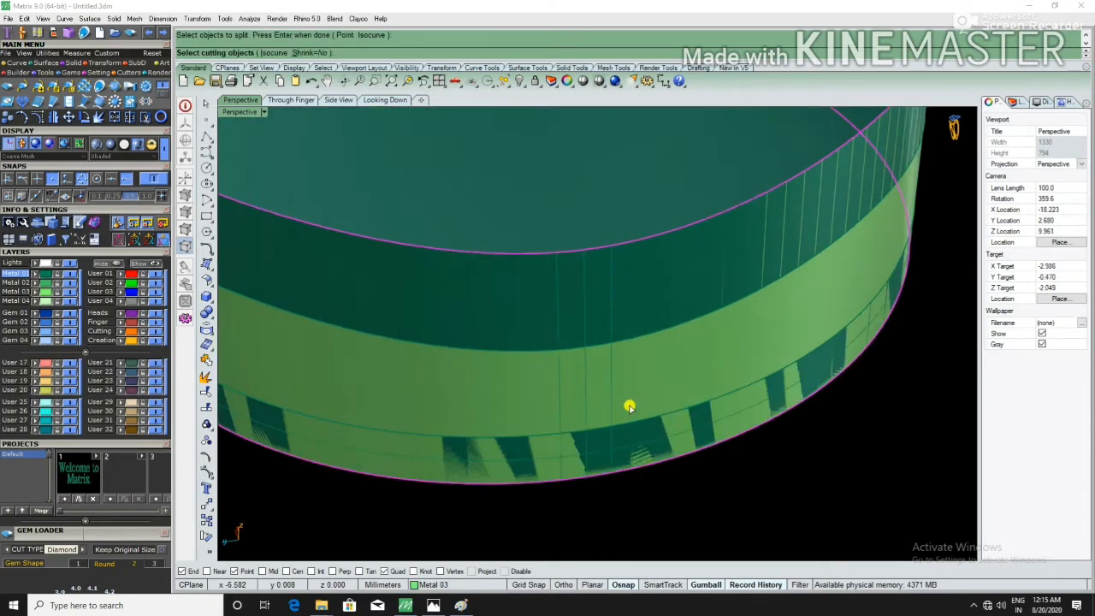
{"action": "left_click", "coordinate": [615, 386]}
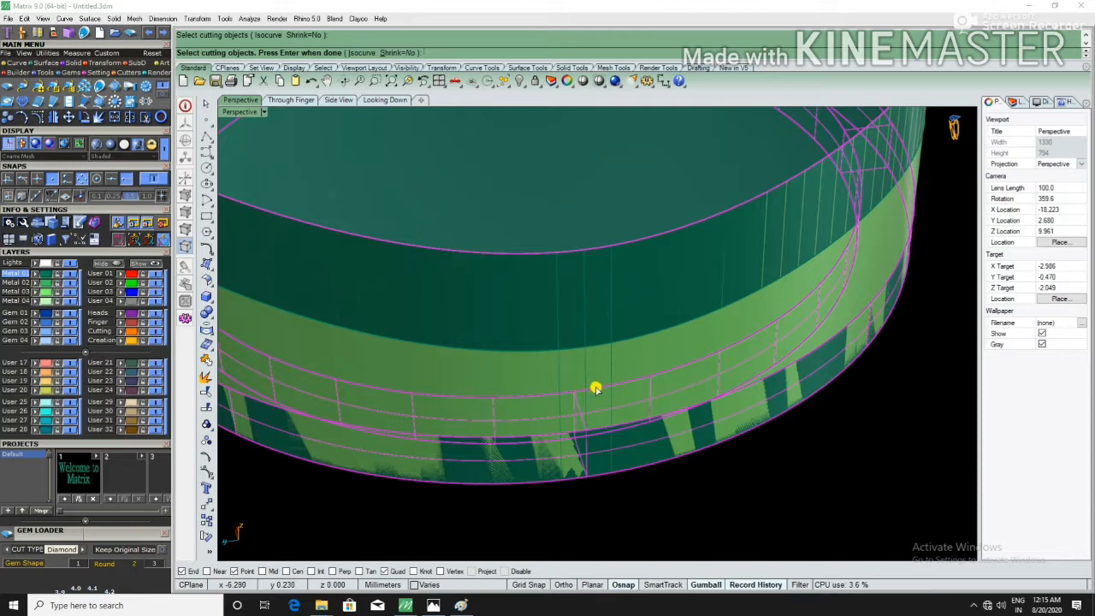
{"action": "left_click", "coordinate": [611, 384]}
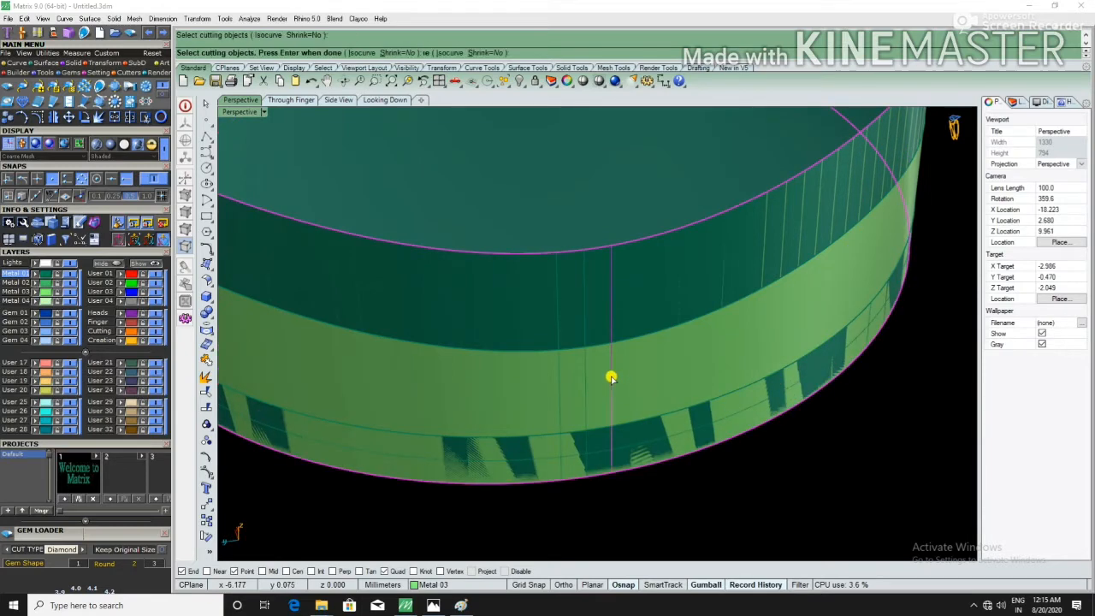
{"action": "key", "text": "Return"}
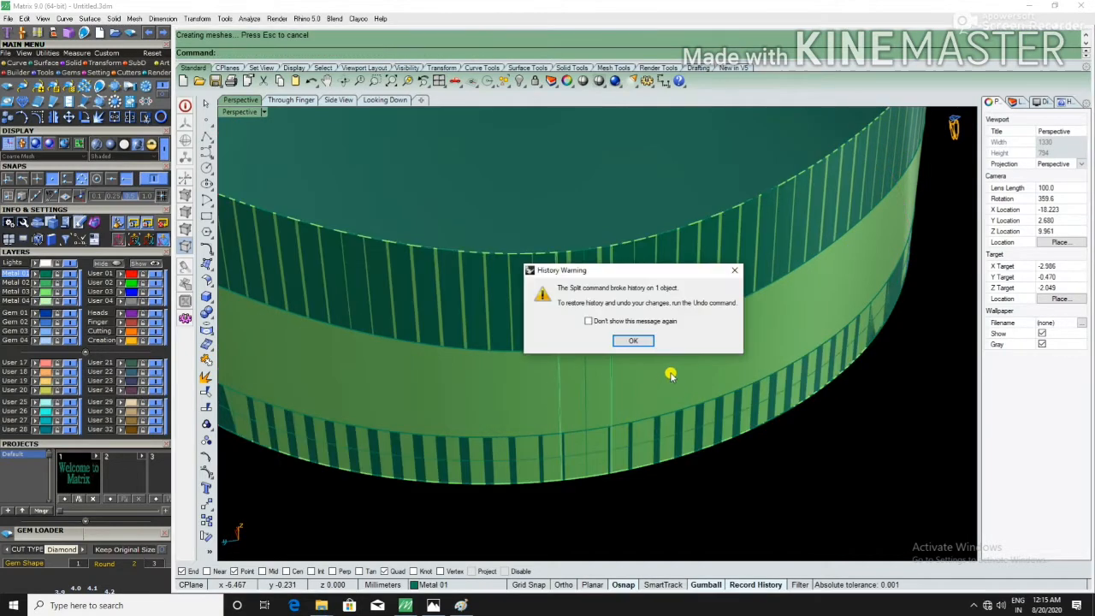
{"action": "left_click", "coordinate": [640, 343]}
Step: Delete the large split parts of the lofted surface, keeping only the narrow vertical strip between the cutting curves
{"action": "left_click", "coordinate": [670, 362]}
{"action": "key", "text": "Up"}
{"action": "key", "text": "Up"}
{"action": "key", "text": "Up"}
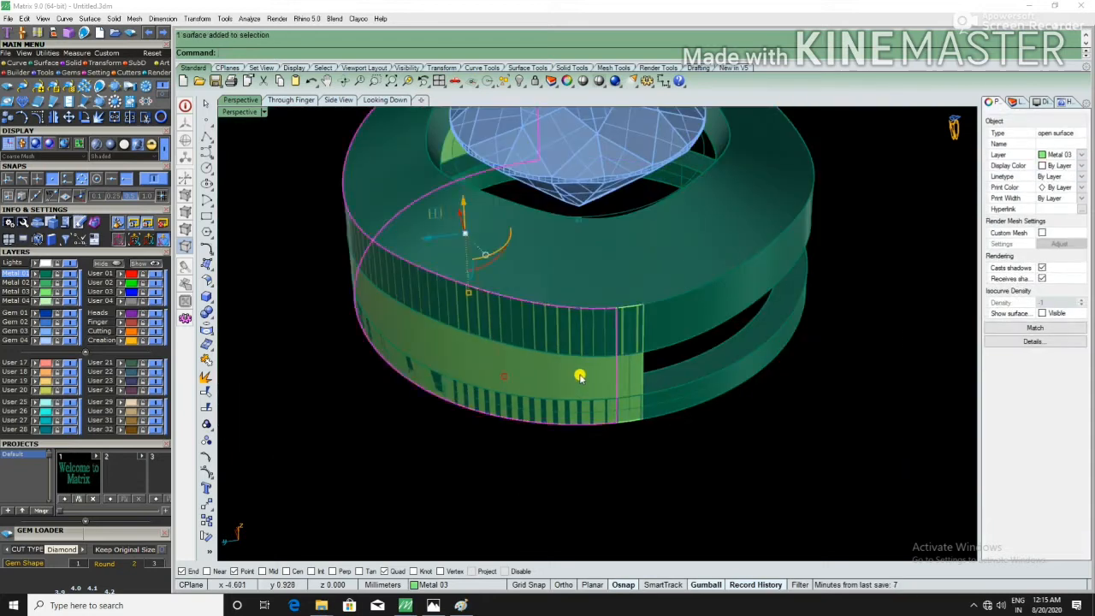
{"action": "key", "text": "Delete"}
Step: Offset the narrow vertical strip 0.6 mm toward the inside of the ring as a solid strut
{"action": "left_click", "coordinate": [622, 385]}
{"action": "scroll", "coordinate": [615, 394], "scroll_direction": "down", "scroll_amount": 2}
{"action": "type", "text": "O"}
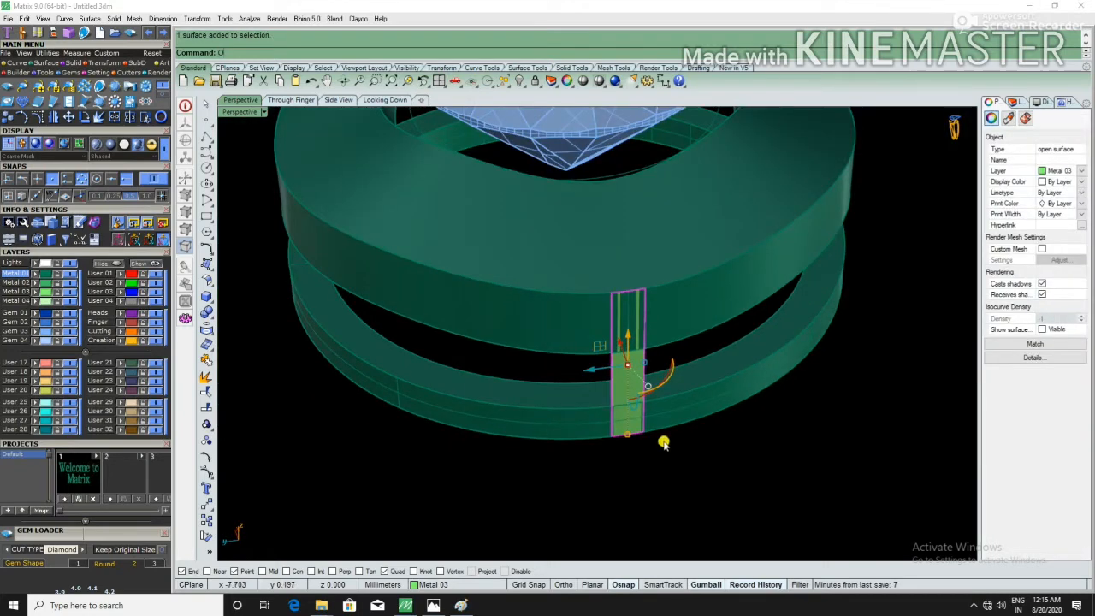
{"action": "scroll", "coordinate": [652, 470], "scroll_direction": "down", "scroll_amount": 4}
{"action": "type", "text": "S"}
{"action": "key", "text": "Return"}
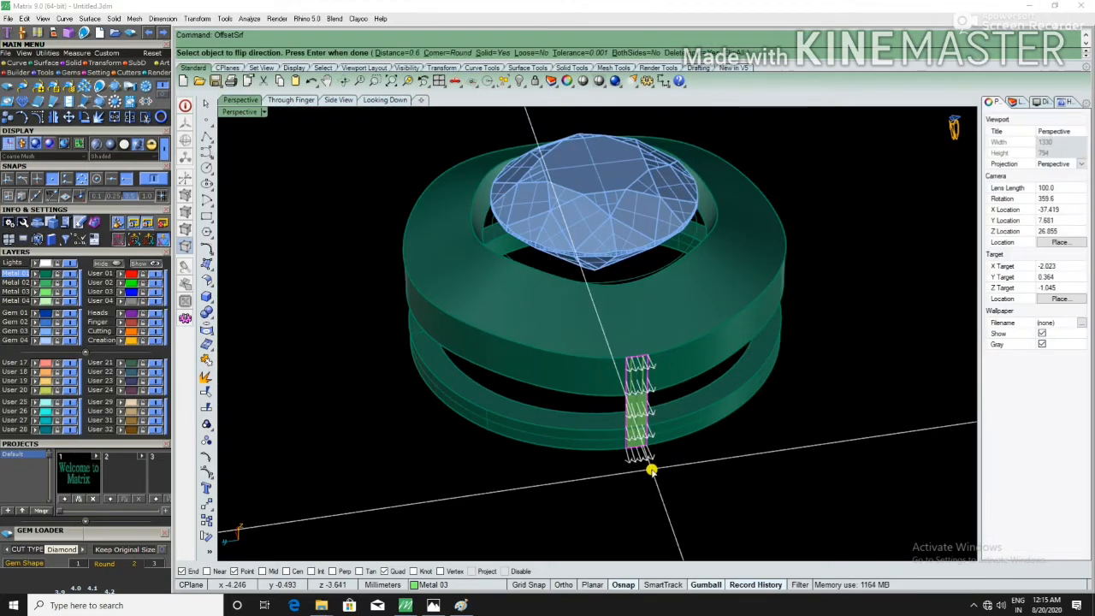
{"action": "type", "text": "f"}
{"action": "key", "text": "Return"}
{"action": "key", "text": "Return"}
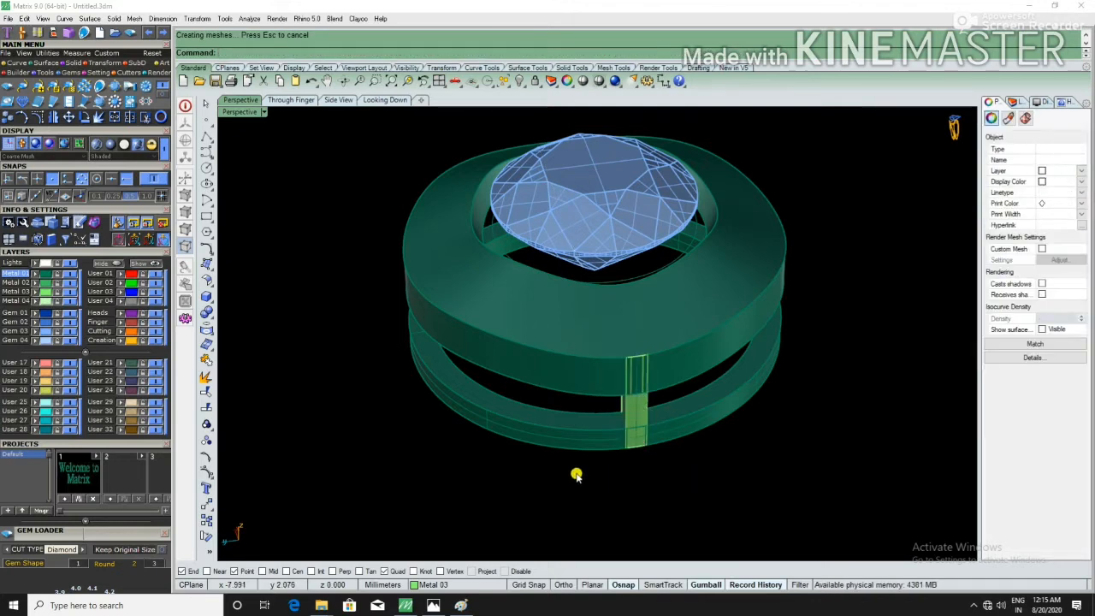
Step: Shorten the solid strut with Scale1D from its bottom corner so its top ends within the halo's outer wall
{"action": "right_click_drag", "start_coordinate": [577, 474], "coordinate": [647, 416]}
{"action": "scroll", "coordinate": [667, 430], "scroll_direction": "up", "scroll_amount": 5}
{"action": "left_click", "coordinate": [674, 382]}
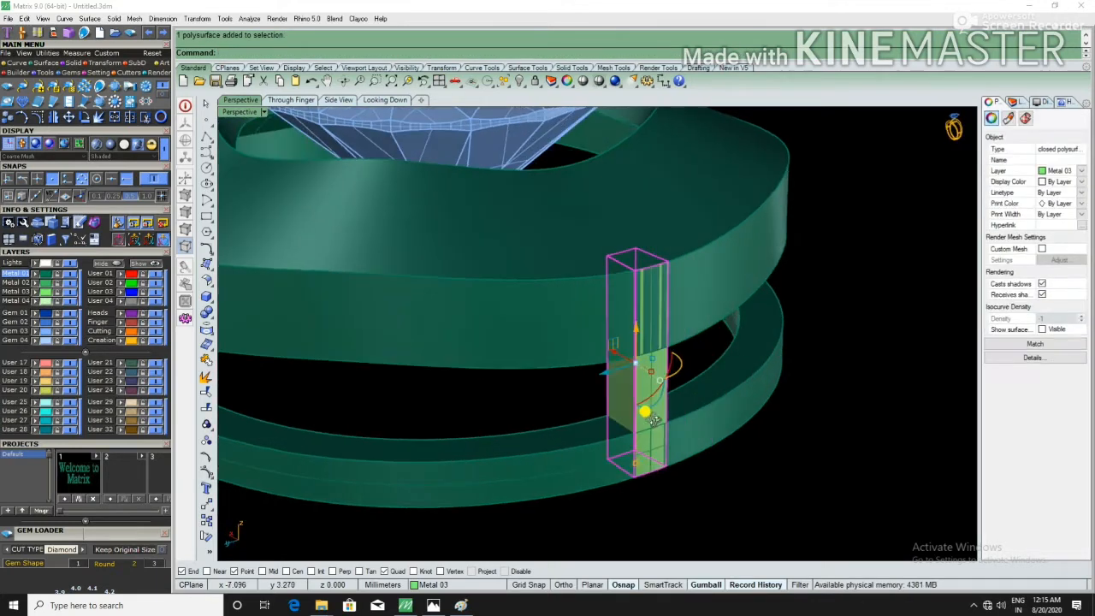
{"action": "type", "text": "s1"}
{"action": "key", "text": "Return"}
{"action": "left_click", "coordinate": [642, 459]}
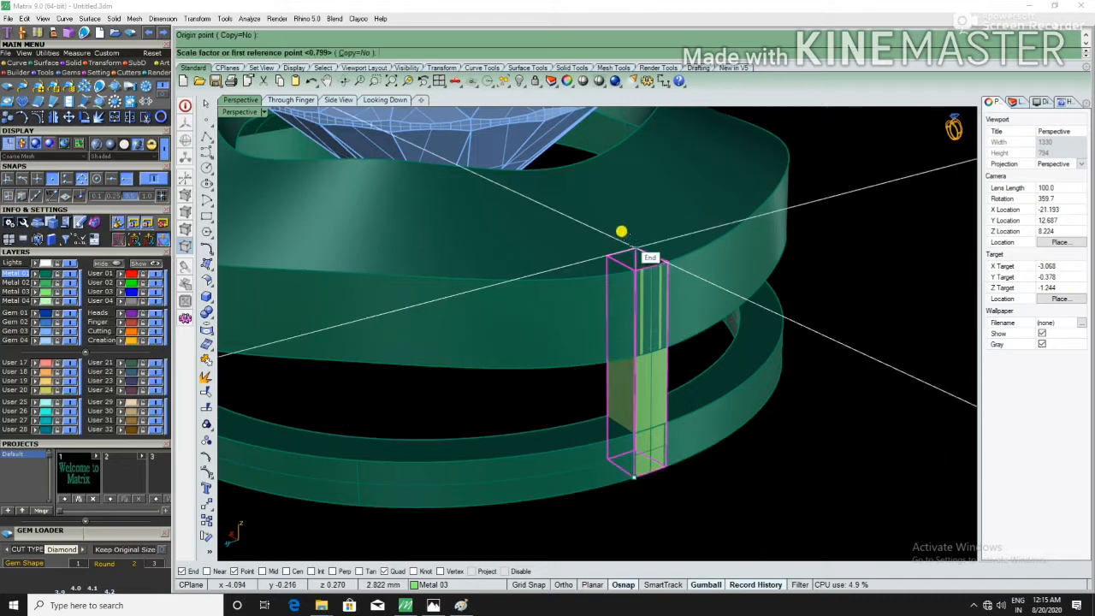
{"action": "left_click", "coordinate": [621, 254]}
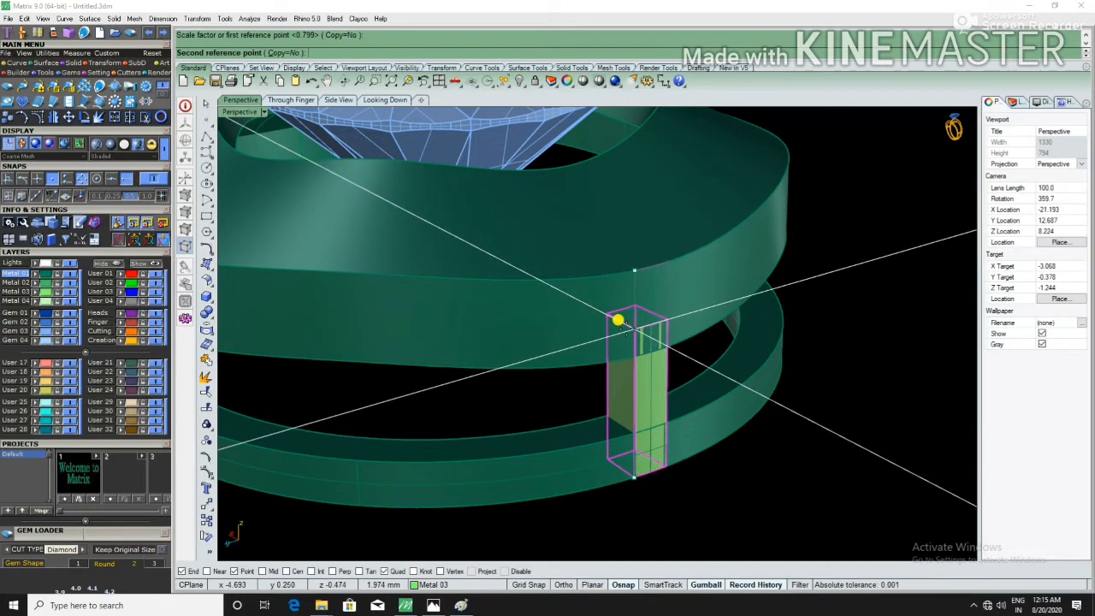
{"action": "left_click", "coordinate": [550, 313]}
Step: Create a polar array of the strut around the origin with 6 items over 360 degrees
{"action": "scroll", "coordinate": [673, 406], "scroll_direction": "down", "scroll_amount": 3}
{"action": "right_click_drag", "start_coordinate": [652, 379], "coordinate": [641, 454]}
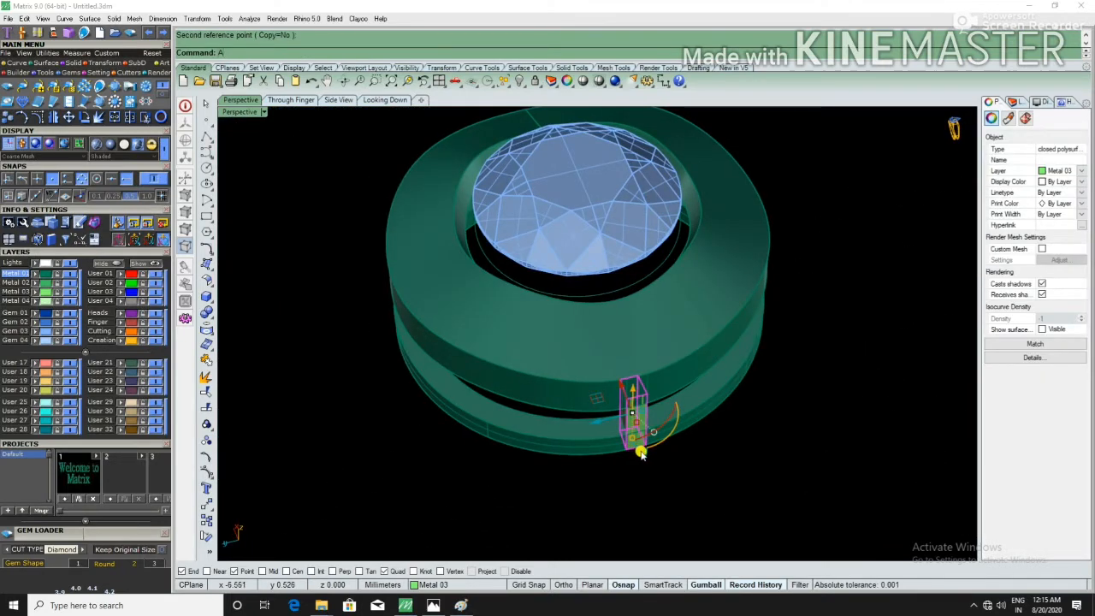
{"action": "type", "text": "rrayPolar"}
{"action": "key", "text": "Return"}
{"action": "type", "text": "0"}
{"action": "key", "text": "Return"}
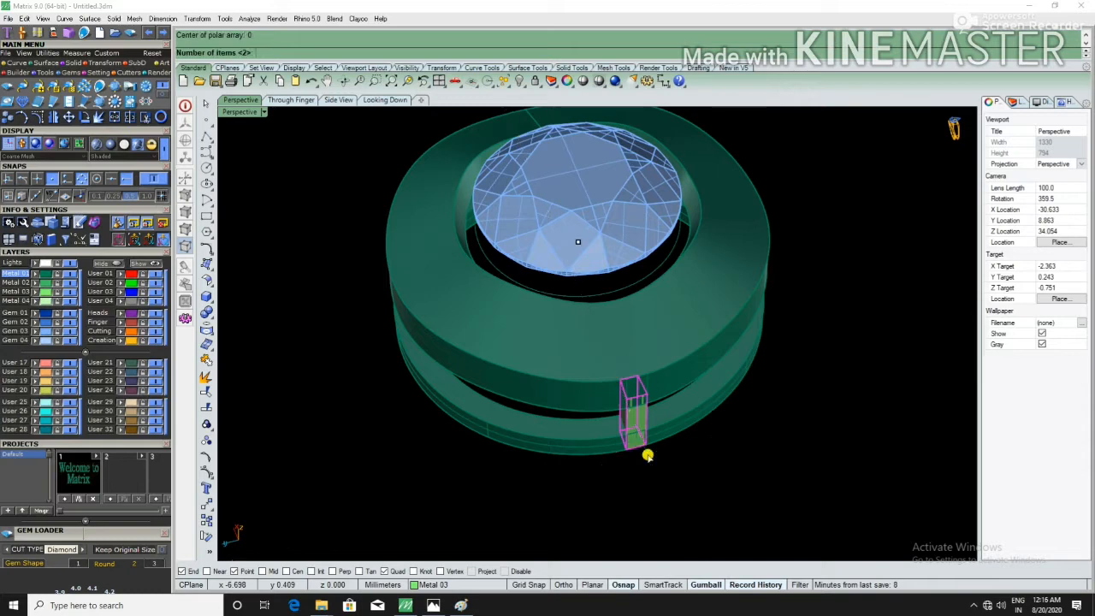
{"action": "type", "text": "8"}
{"action": "key", "text": "Return"}
{"action": "key", "text": "Return"}
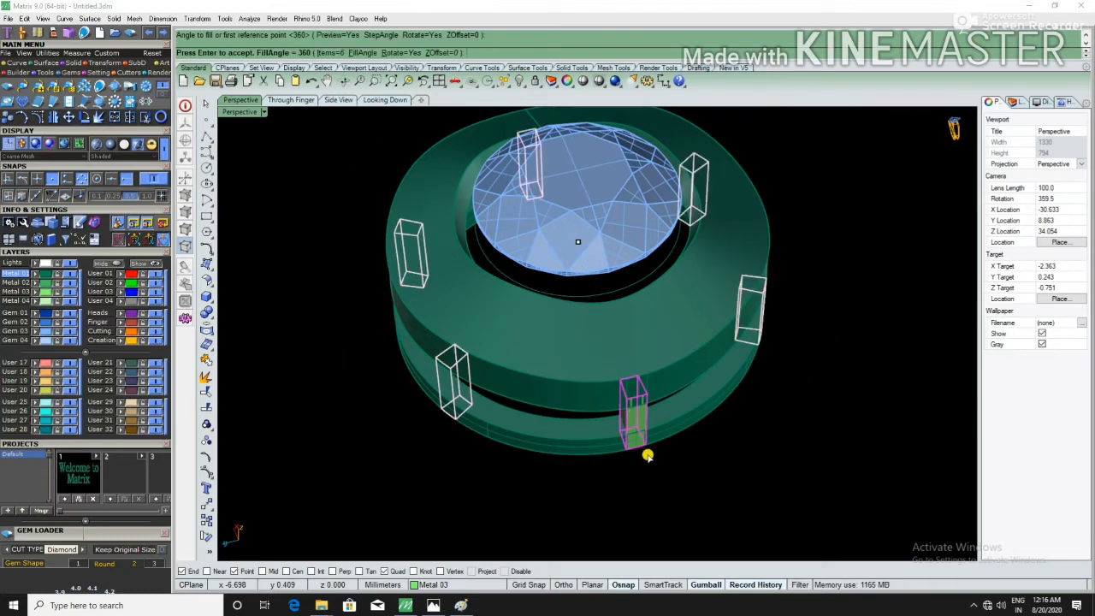
{"action": "right_click_drag", "start_coordinate": [762, 472], "coordinate": [673, 446]}
{"action": "scroll", "coordinate": [673, 446], "scroll_direction": "down", "scroll_amount": 3}
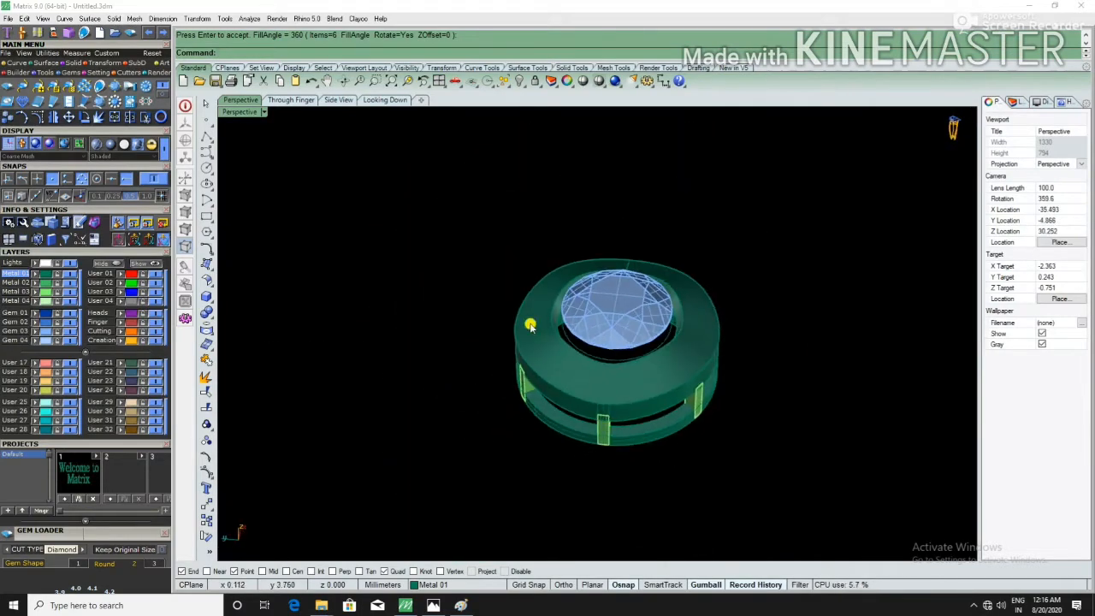
{"action": "left_click_drag", "start_coordinate": [435, 230], "coordinate": [799, 510]}
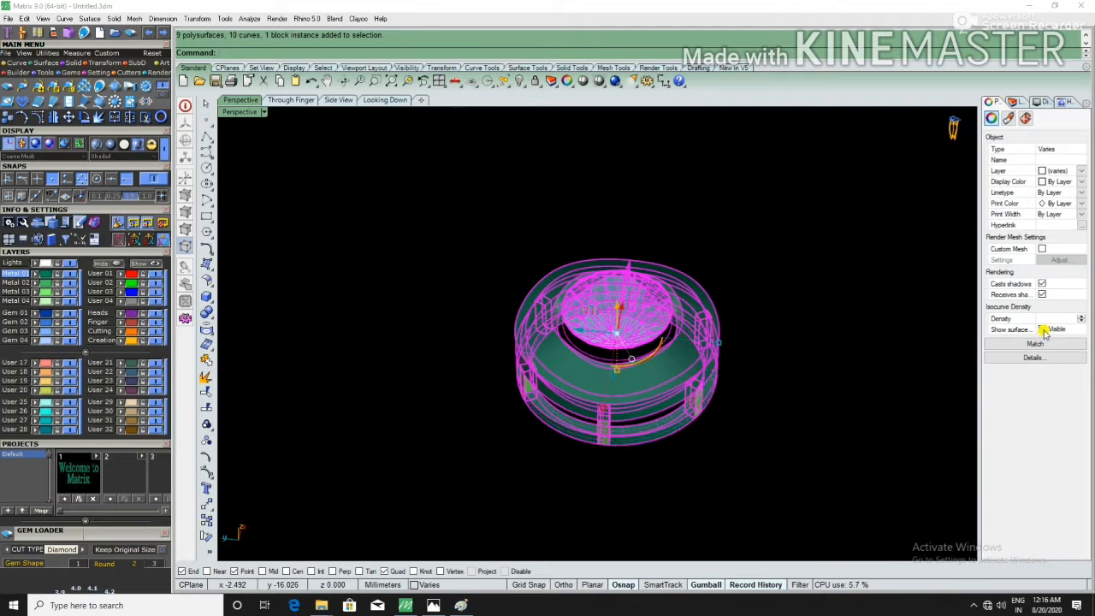
{"action": "key", "text": "Escape"}
Step: Offset the circle beneath the diamond 0.1 mm outward, and offset the resulting circle inward for the bezel outline
{"action": "scroll", "coordinate": [650, 368], "scroll_direction": "up", "scroll_amount": 4}
{"action": "right_click_drag", "start_coordinate": [650, 368], "coordinate": [709, 474]}
{"action": "scroll", "coordinate": [596, 508], "scroll_direction": "down", "scroll_amount": 3}
{"action": "scroll", "coordinate": [596, 367], "scroll_direction": "up", "scroll_amount": 3}
{"action": "left_click", "coordinate": [596, 370]}
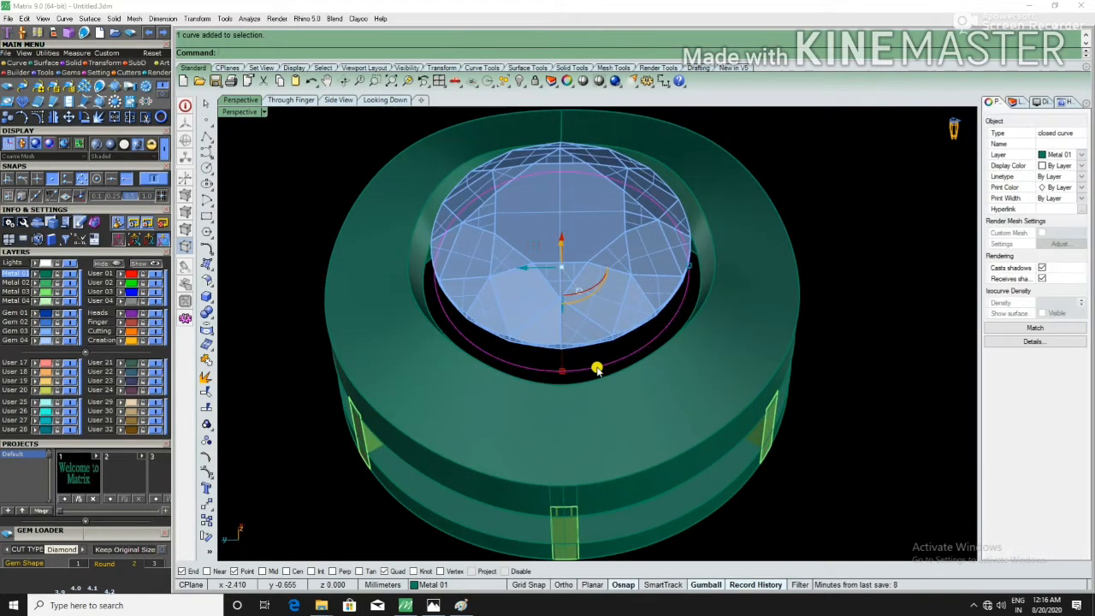
{"action": "left_click", "coordinate": [397, 102]}
{"action": "scroll", "coordinate": [513, 281], "scroll_direction": "up", "scroll_amount": 5}
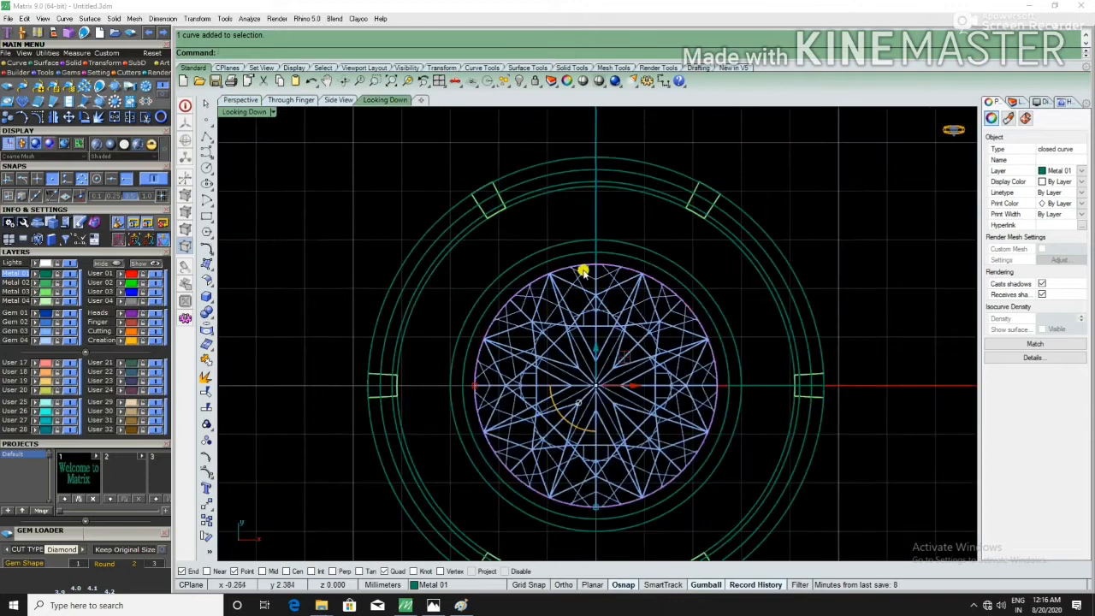
{"action": "key", "text": "Return"}
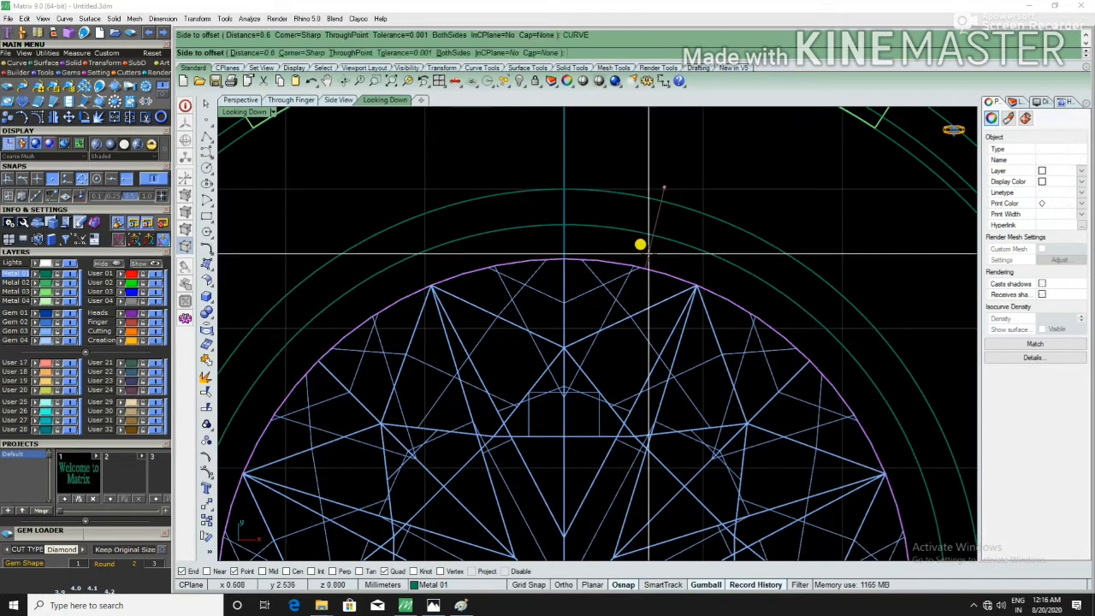
{"action": "left_click", "coordinate": [649, 254]}
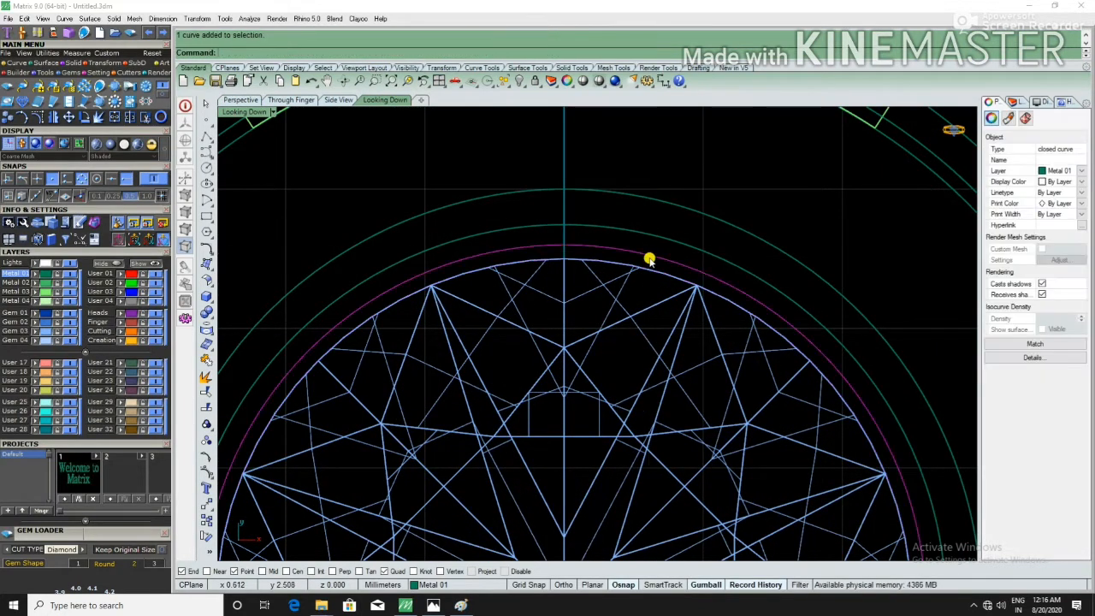
{"action": "key", "text": "Return"}
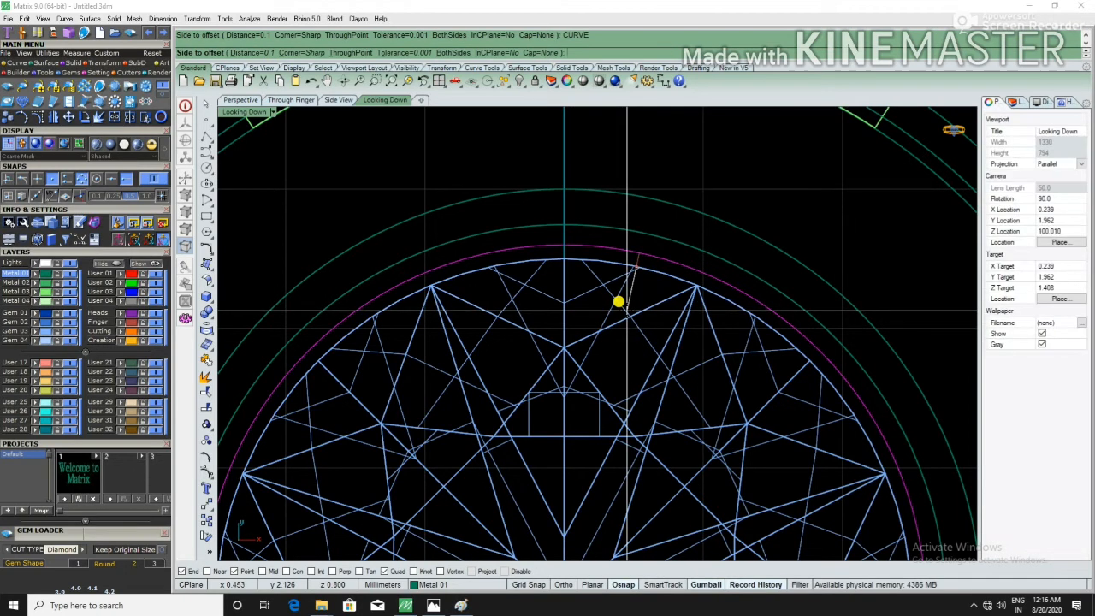
{"action": "left_click", "coordinate": [625, 315]}
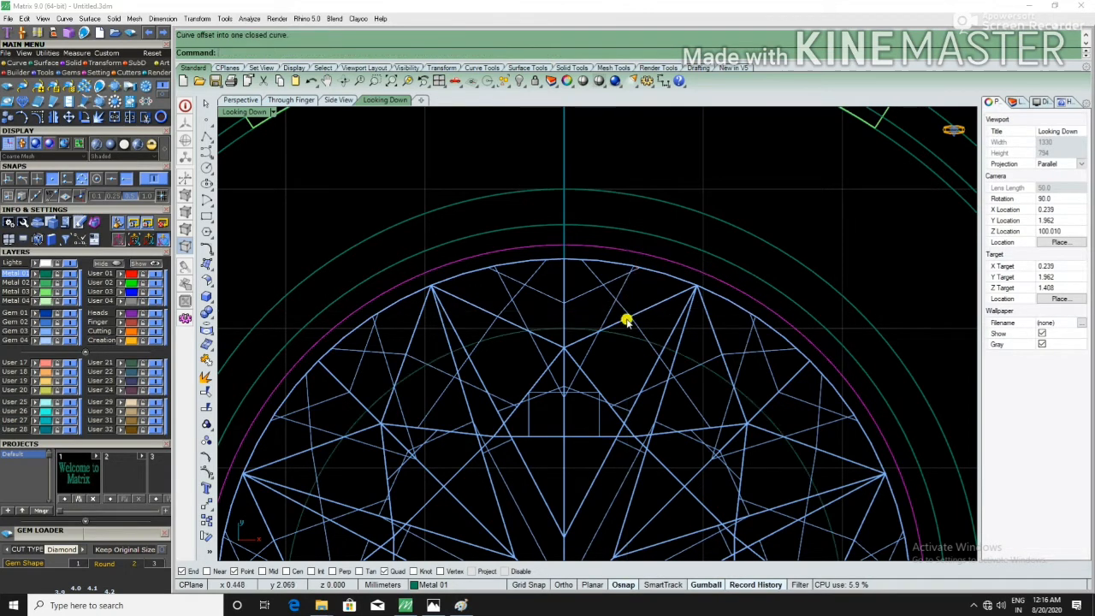
Step: Extrude the two concentric bezel circles upward around the diamond as a solid ring
{"action": "left_click", "coordinate": [248, 100]}
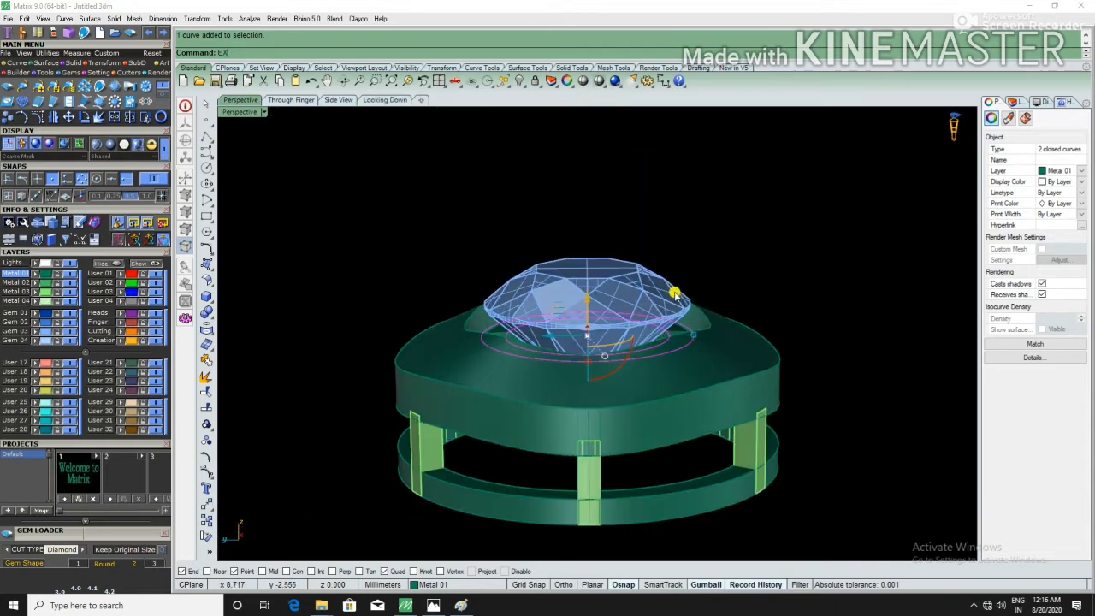
{"action": "key", "text": "Return"}
{"action": "left_click", "coordinate": [666, 283]}
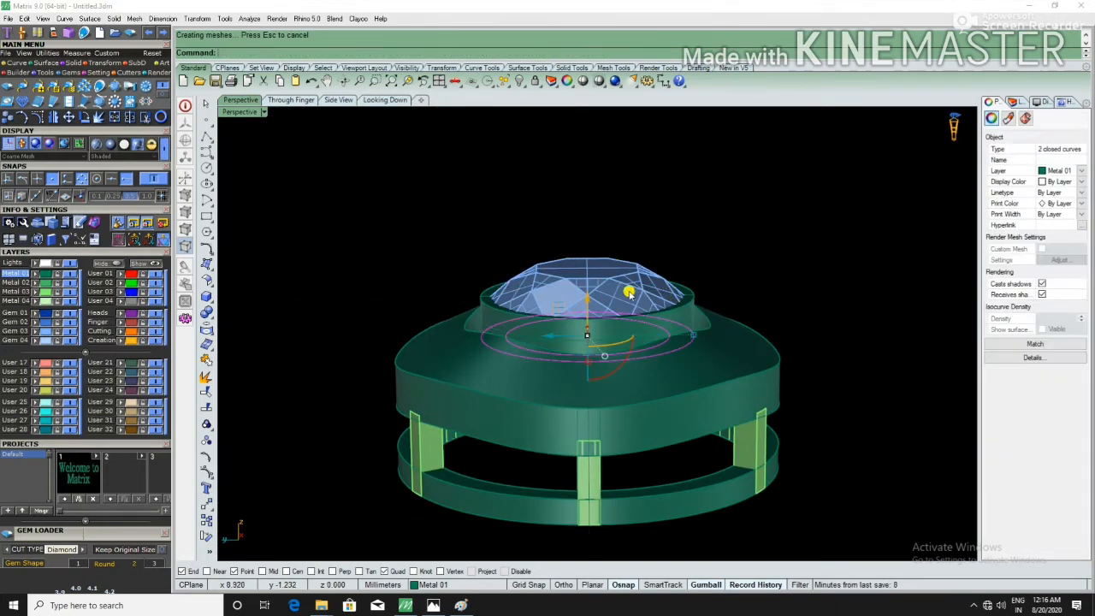
Step: Adjust the vertical position of the diamond and bezel so the stone sits on the bezel's rim
{"action": "left_click", "coordinate": [586, 298]}
{"action": "scroll", "coordinate": [584, 301], "scroll_direction": "up", "scroll_amount": 2}
{"action": "left_click_drag", "start_coordinate": [585, 301], "coordinate": [585, 280]}
{"action": "left_click", "coordinate": [789, 219]}
{"action": "scroll", "coordinate": [701, 243], "scroll_direction": "down", "scroll_amount": 4}
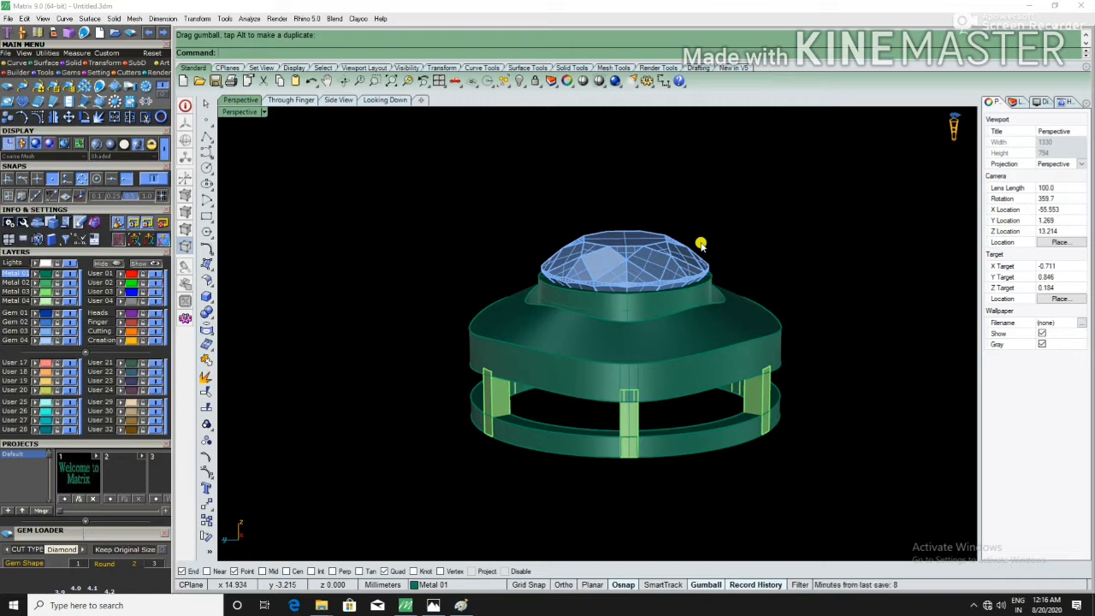
{"action": "right_click_drag", "start_coordinate": [737, 226], "coordinate": [621, 387]}
{"action": "scroll", "coordinate": [633, 383], "scroll_direction": "up", "scroll_amount": 3}
{"action": "scroll", "coordinate": [644, 379], "scroll_direction": "down", "scroll_amount": 3}
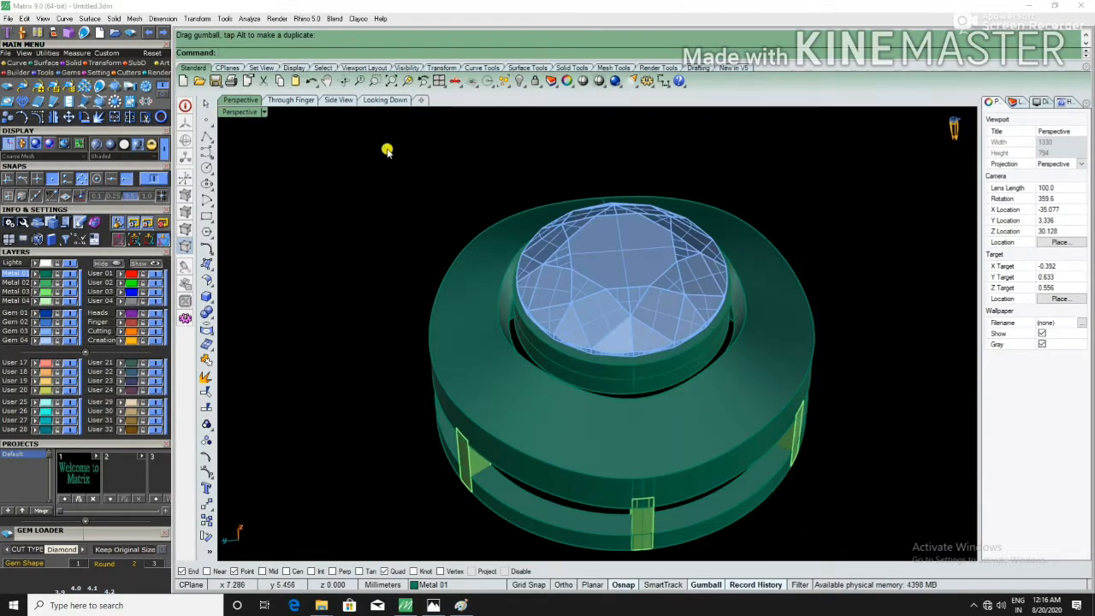
Step: Enable grid snap and draw a small circle in the top view, centred on the Y axis at Y 3.5 mm
{"action": "left_click", "coordinate": [381, 101]}
{"action": "scroll", "coordinate": [564, 263], "scroll_direction": "down", "scroll_amount": 2}
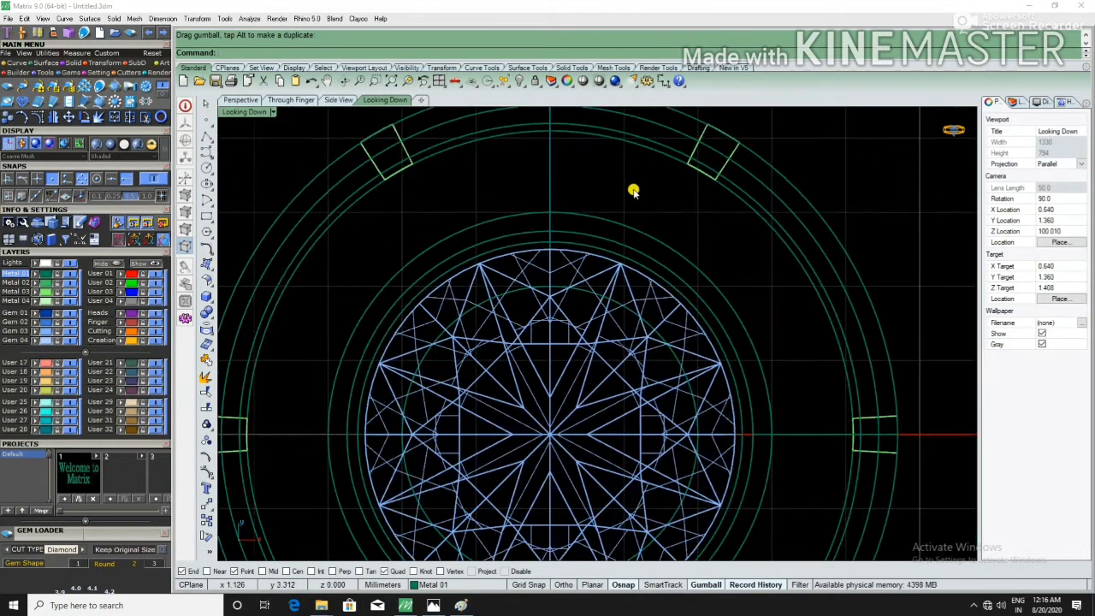
{"action": "key", "text": "Return"}
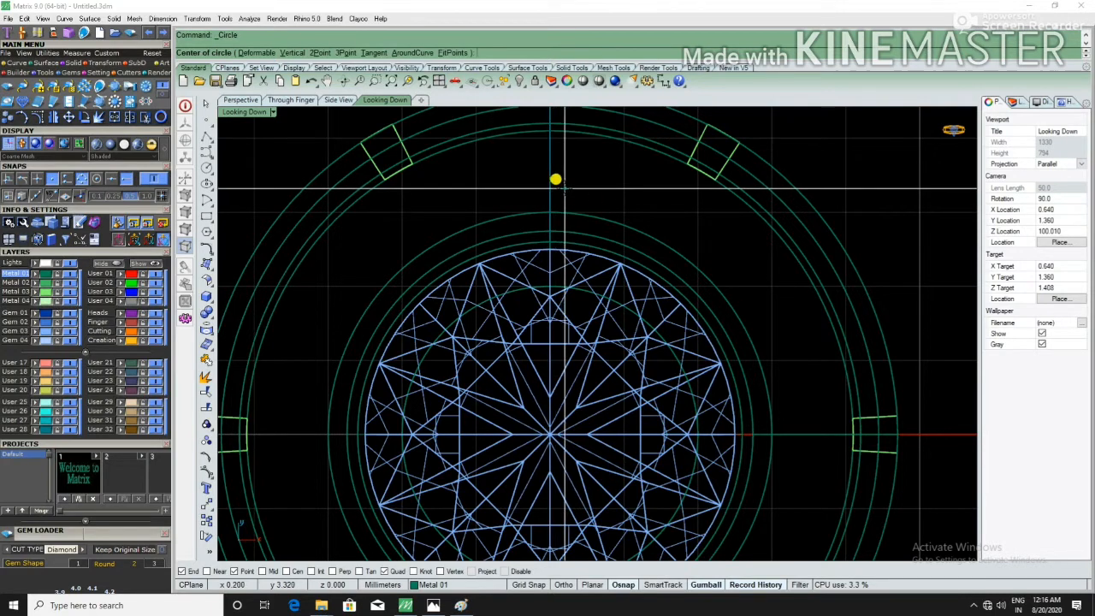
{"action": "key", "text": "F9"}
{"action": "scroll", "coordinate": [538, 229], "scroll_direction": "up", "scroll_amount": 2}
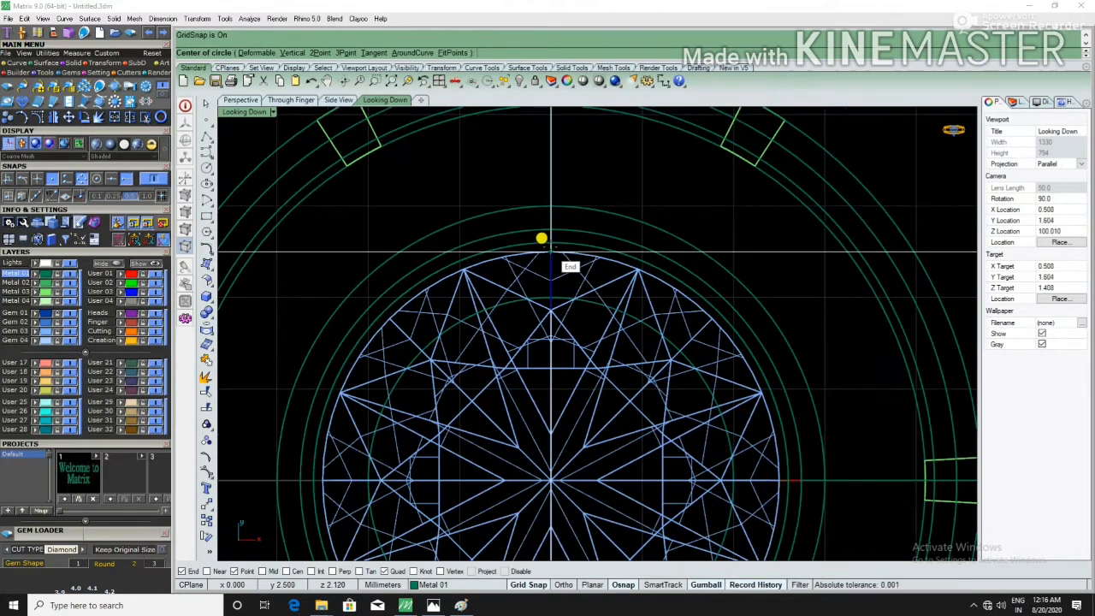
{"action": "left_click", "coordinate": [549, 162]}
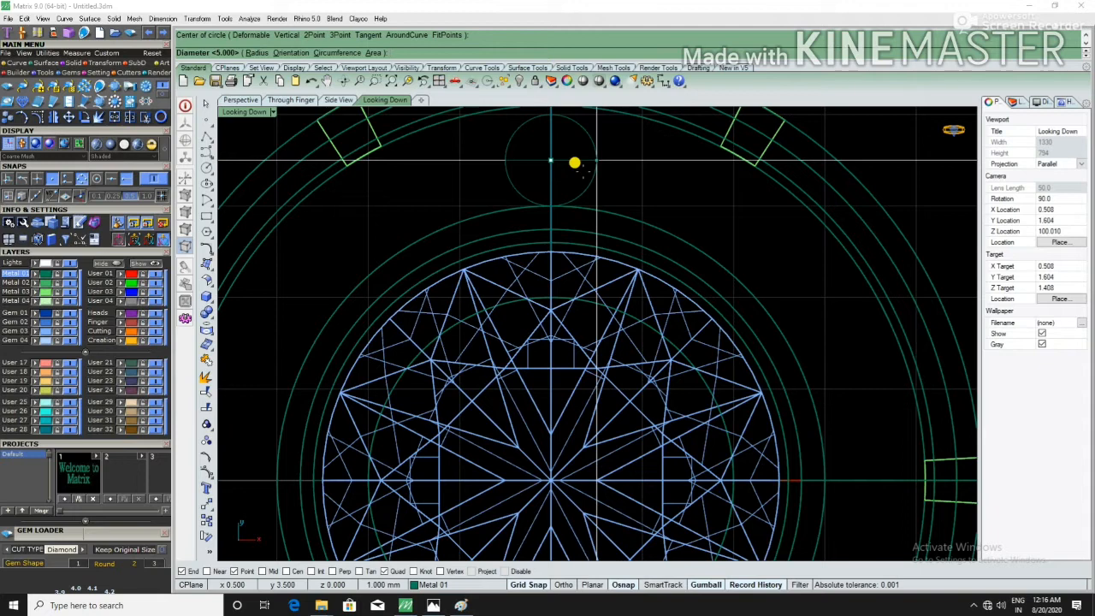
{"action": "left_click", "coordinate": [583, 173]}
{"action": "left_click", "coordinate": [583, 172]}
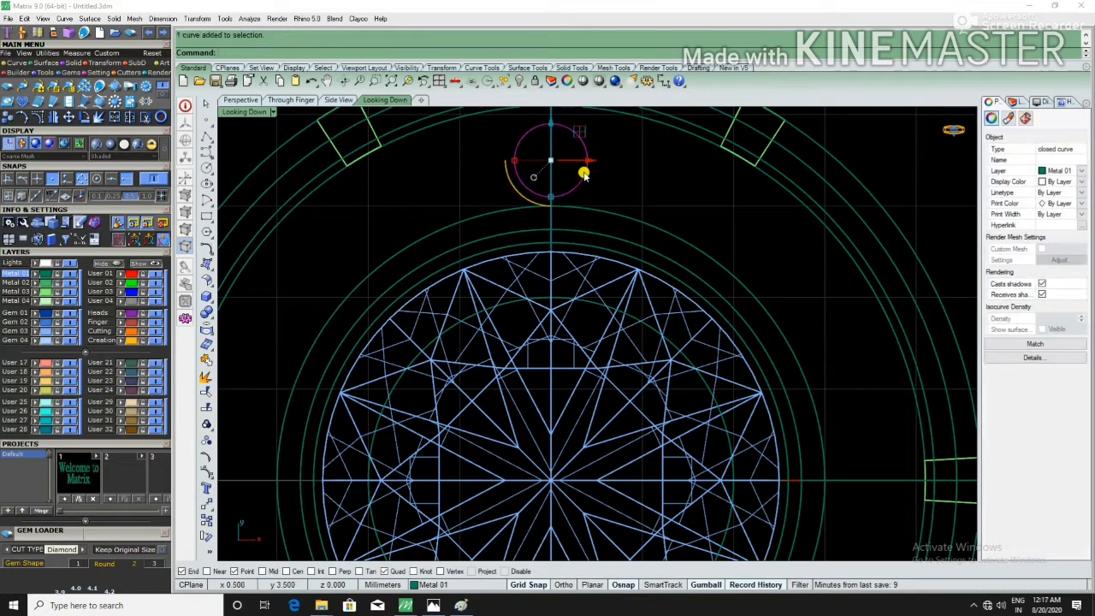
Step: Offset the small circle inward and place a point at the circles' common centre
{"action": "type", "text": "OF"}
{"action": "key", "text": "Return"}
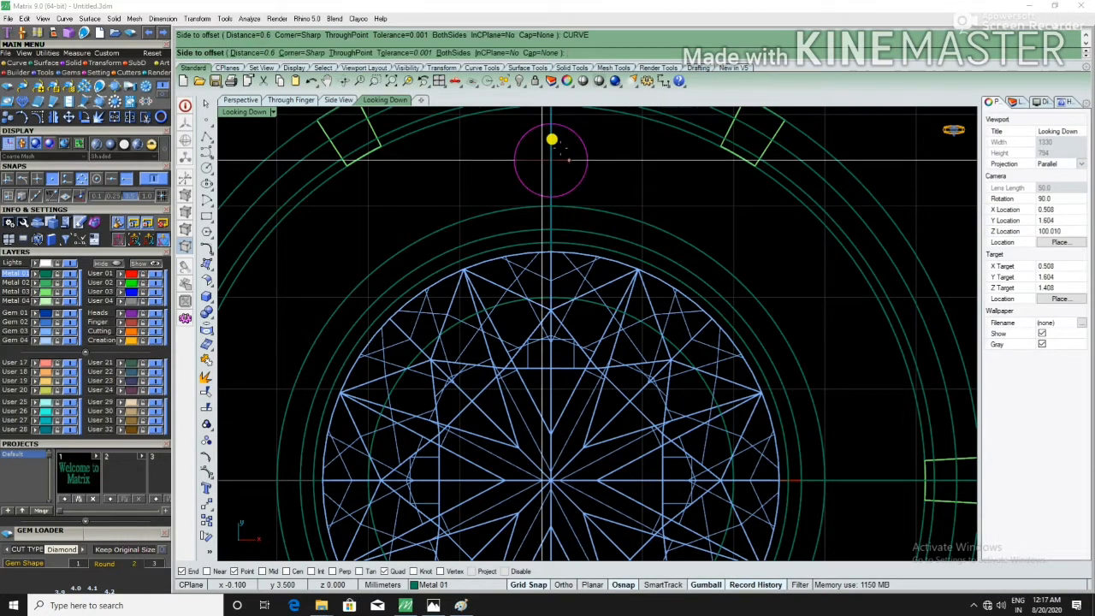
{"action": "left_click", "coordinate": [551, 139]}
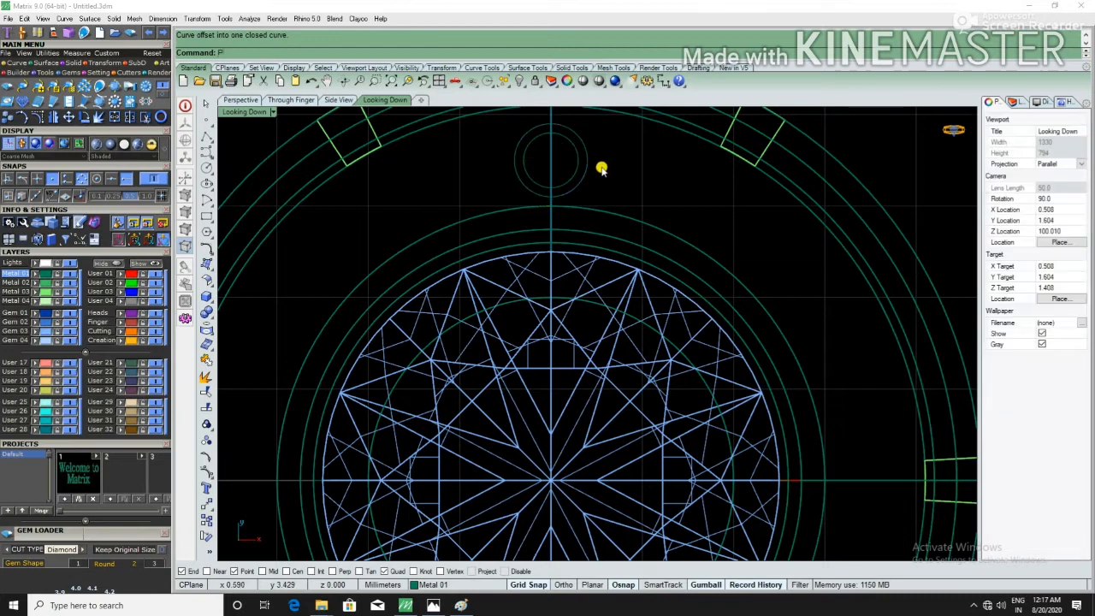
{"action": "type", "text": "P"}
{"action": "key", "text": "Return"}
{"action": "key", "text": "Escape"}
Step: Move the two small circles and their point along Y to 7.5 mm, clear of the halo
{"action": "left_click", "coordinate": [589, 161]}
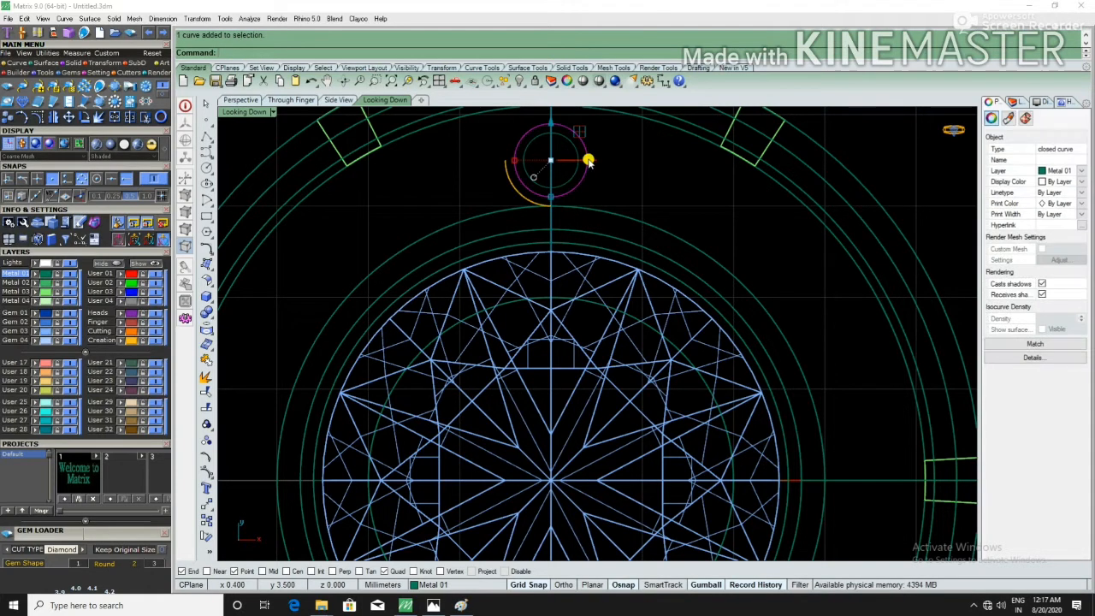
{"action": "left_click", "coordinate": [250, 101]}
{"action": "scroll", "coordinate": [547, 303], "scroll_direction": "down", "scroll_amount": 4}
{"action": "mouse_move", "coordinate": [547, 308]}
{"action": "right_mouse_down"}
{"action": "mouse_move", "coordinate": [552, 271]}
{"action": "mouse_move", "coordinate": [543, 260]}
{"action": "mouse_move", "coordinate": [530, 304]}
{"action": "right_mouse_up"}
{"action": "left_click_drag", "start_coordinate": [414, 264], "coordinate": [506, 368]}
{"action": "right_click_drag", "start_coordinate": [497, 336], "coordinate": [713, 244]}
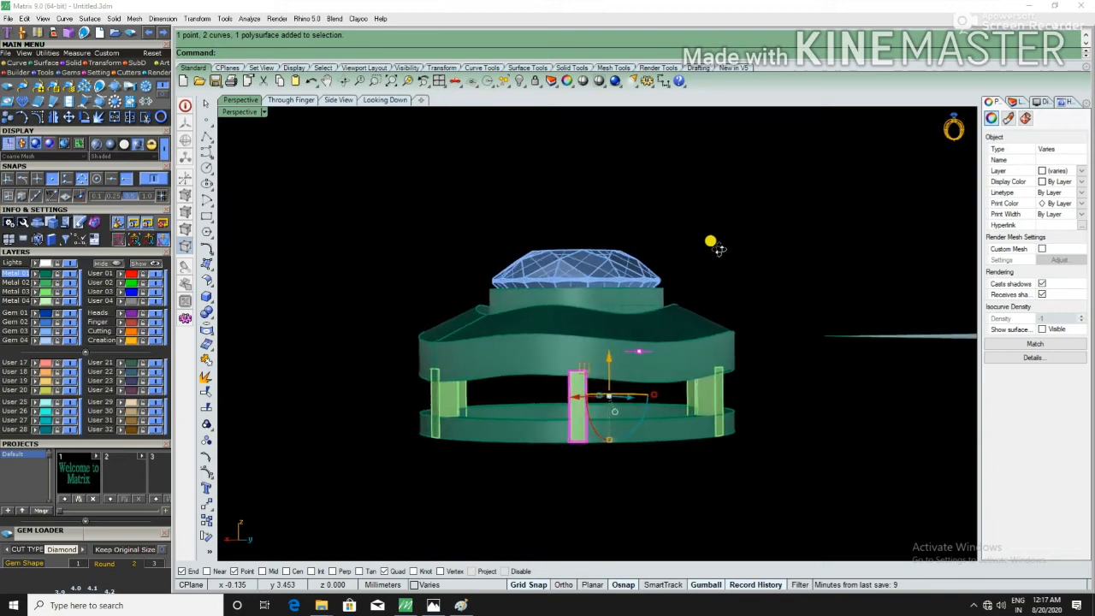
{"action": "left_click_drag", "start_coordinate": [779, 420], "coordinate": [561, 478]}
{"action": "scroll", "coordinate": [565, 466], "scroll_direction": "down", "scroll_amount": 4}
{"action": "right_click_drag", "start_coordinate": [558, 402], "coordinate": [564, 445]}
{"action": "scroll", "coordinate": [629, 403], "scroll_direction": "up", "scroll_amount": 4}
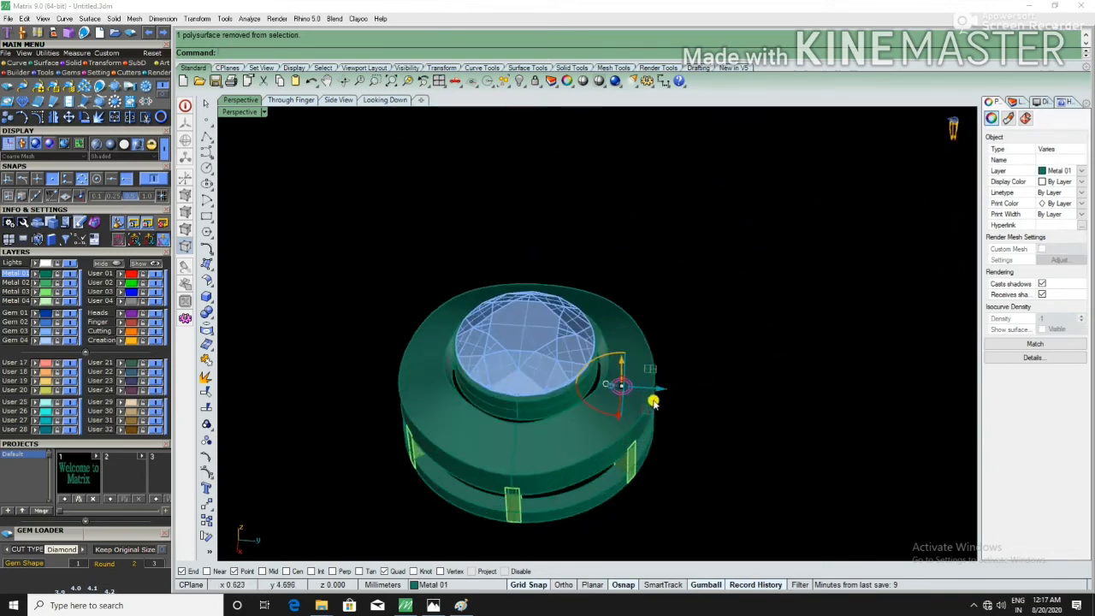
{"action": "left_click_drag", "start_coordinate": [660, 390], "coordinate": [769, 394]}
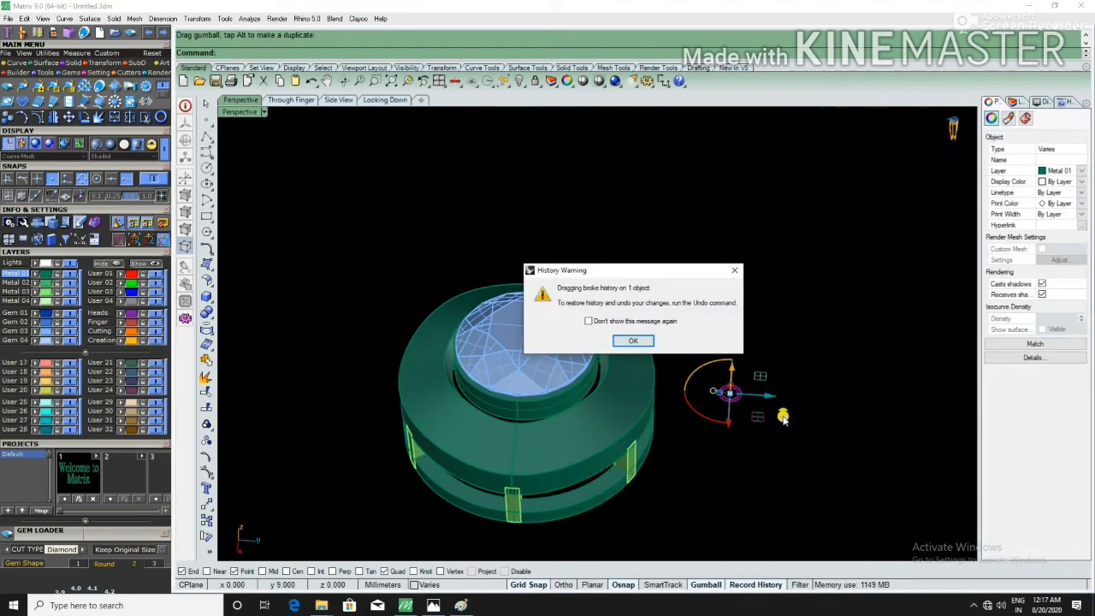
{"action": "left_click", "coordinate": [639, 345]}
{"action": "left_click", "coordinate": [811, 361]}
Step: Extrude the larger small circle 3 mm upward as a solid cylinder
{"action": "right_click_drag", "start_coordinate": [747, 462], "coordinate": [728, 405]}
{"action": "scroll", "coordinate": [730, 402], "scroll_direction": "up", "scroll_amount": 4}
{"action": "left_click", "coordinate": [749, 383]}
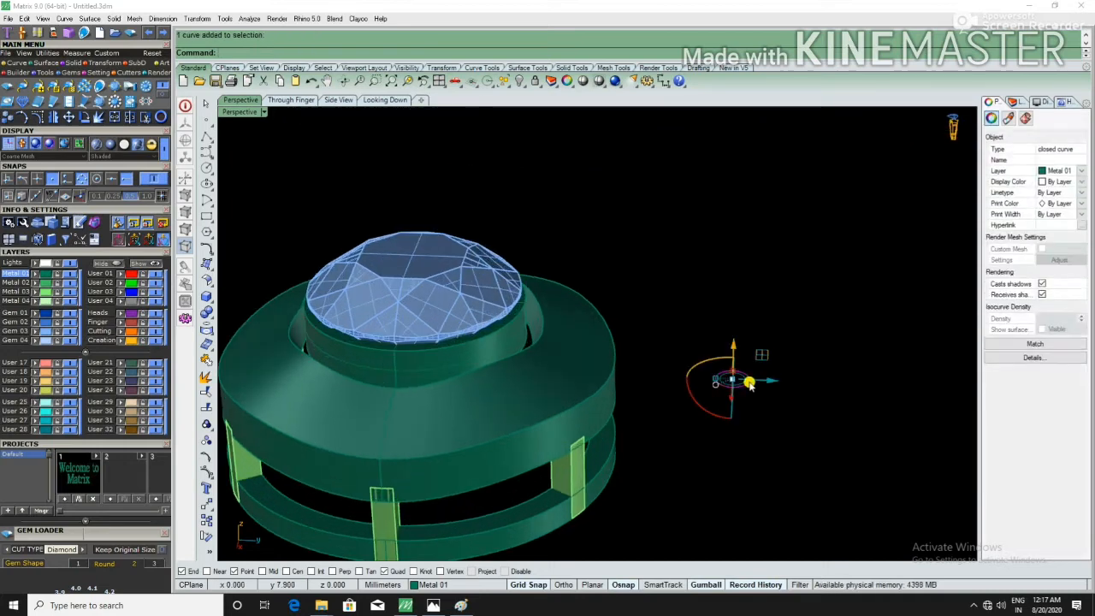
{"action": "key", "text": "Return"}
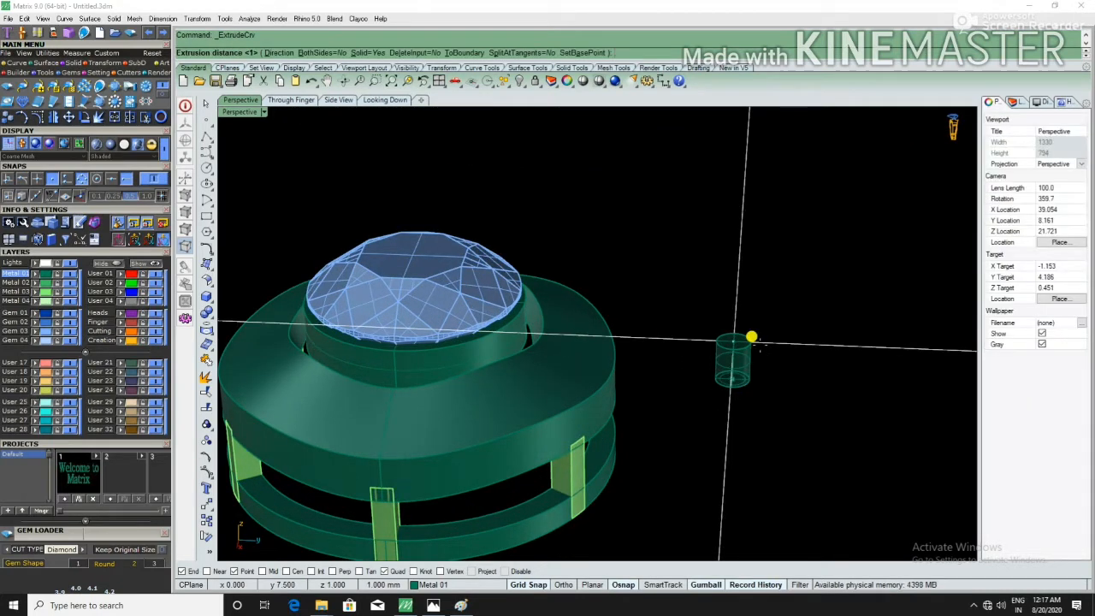
{"action": "type", "text": "3"}
{"action": "key", "text": "Return"}
{"action": "left_click", "coordinate": [806, 317]}
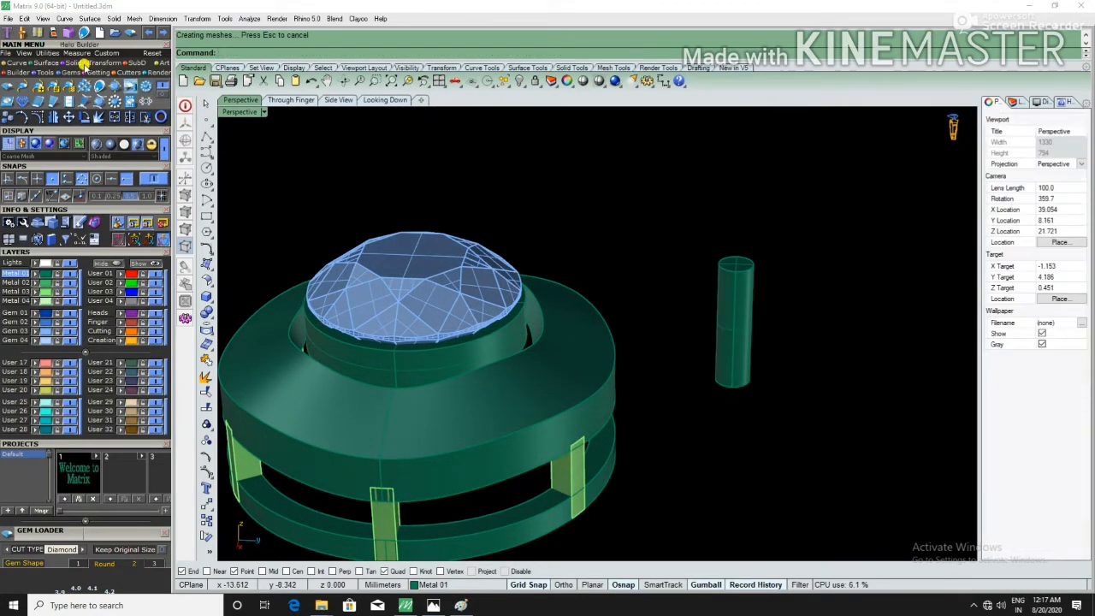
Step: Fillet the post's top edge with a 0.3 mm radius
{"action": "left_click", "coordinate": [67, 35]}
{"action": "left_click", "coordinate": [737, 271]}
{"action": "right_click", "coordinate": [819, 286]}
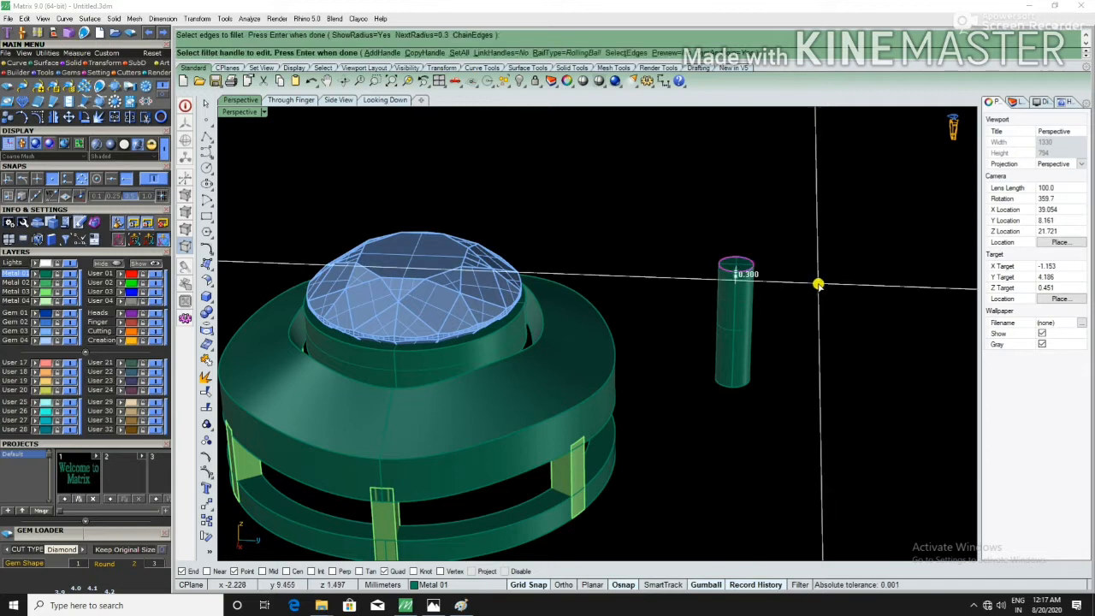
{"action": "right_click", "coordinate": [819, 288]}
{"action": "left_click", "coordinate": [633, 343]}
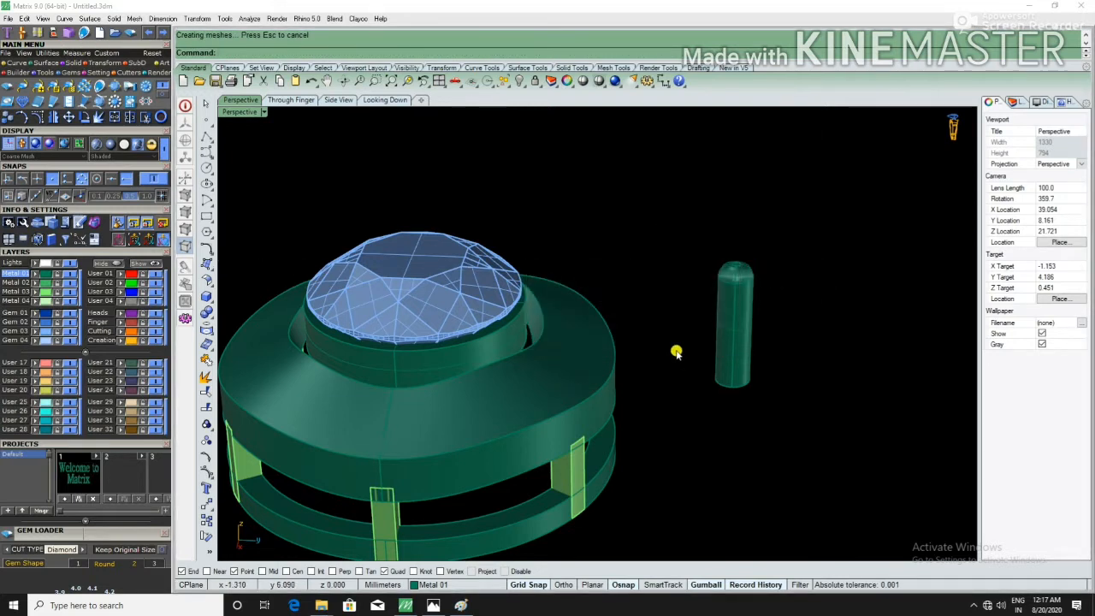
Step: Assign the post with its two circles and point to the Heads layer and group them
{"action": "left_click_drag", "start_coordinate": [662, 224], "coordinate": [879, 454]}
{"action": "left_click", "coordinate": [120, 314]}
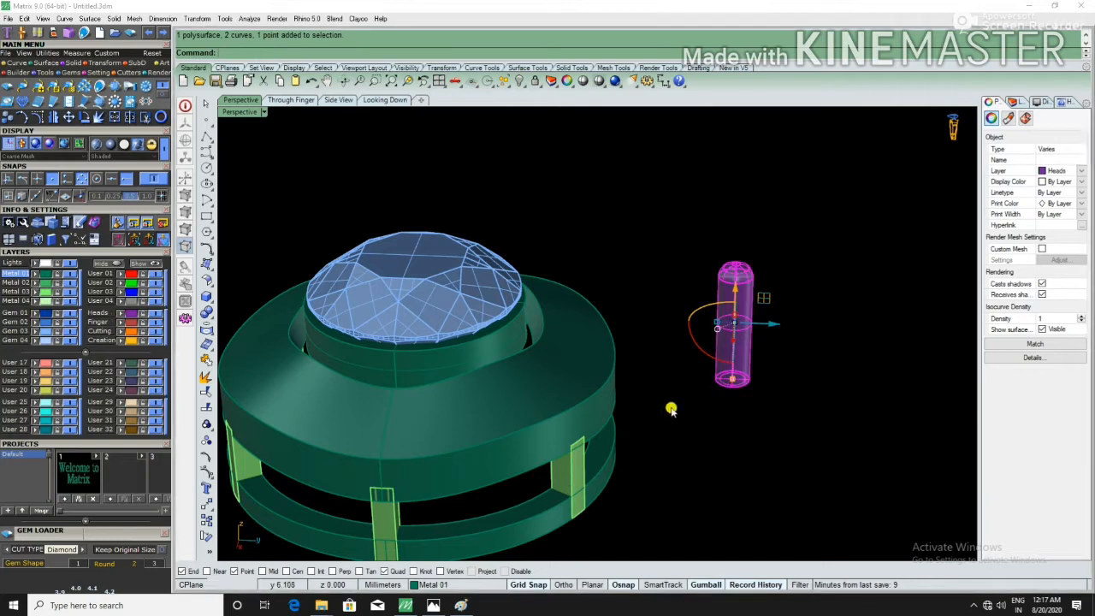
{"action": "key", "text": "ctrl+g"}
{"action": "scroll", "coordinate": [759, 349], "scroll_direction": "up", "scroll_amount": 2}
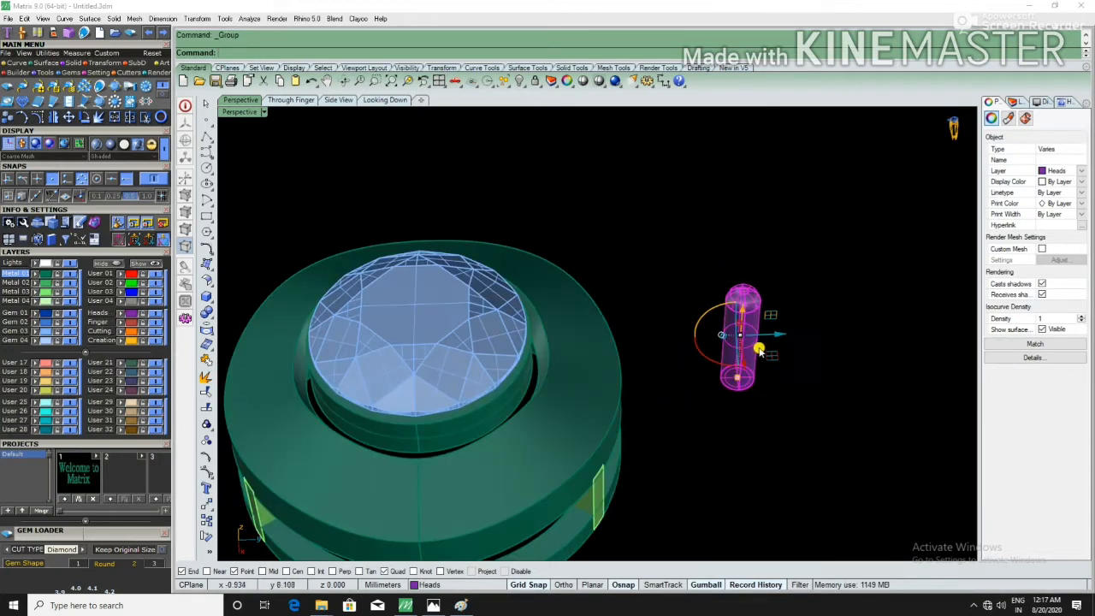
Step: Move the grouped post along Y to the diamond's girdle, fine-positioning it in the top view with grid snap off
{"action": "left_click_drag", "start_coordinate": [781, 339], "coordinate": [570, 337]}
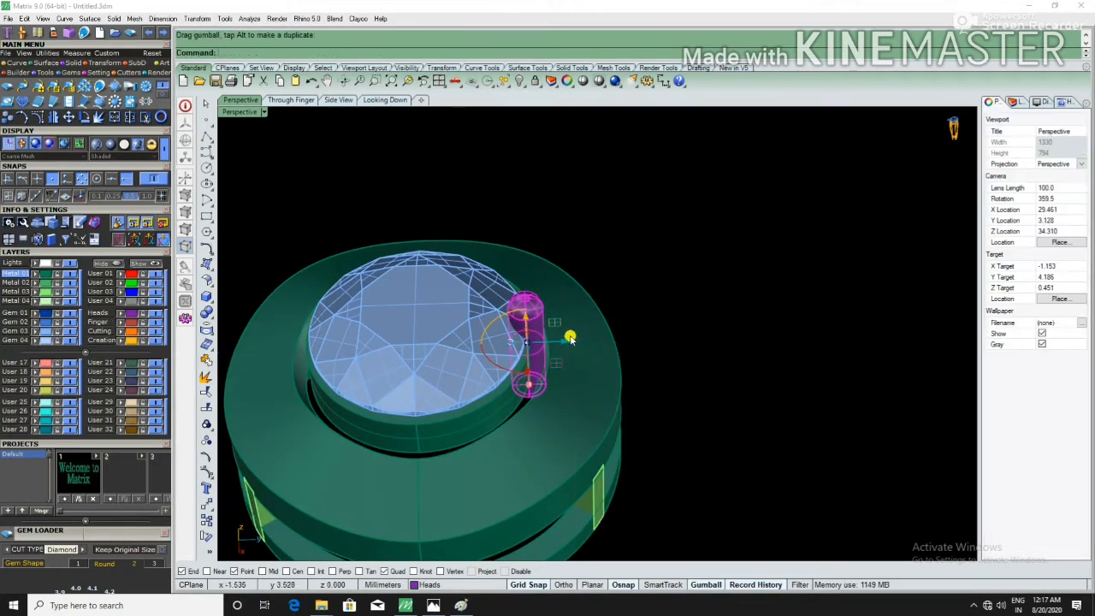
{"action": "left_click", "coordinate": [370, 99]}
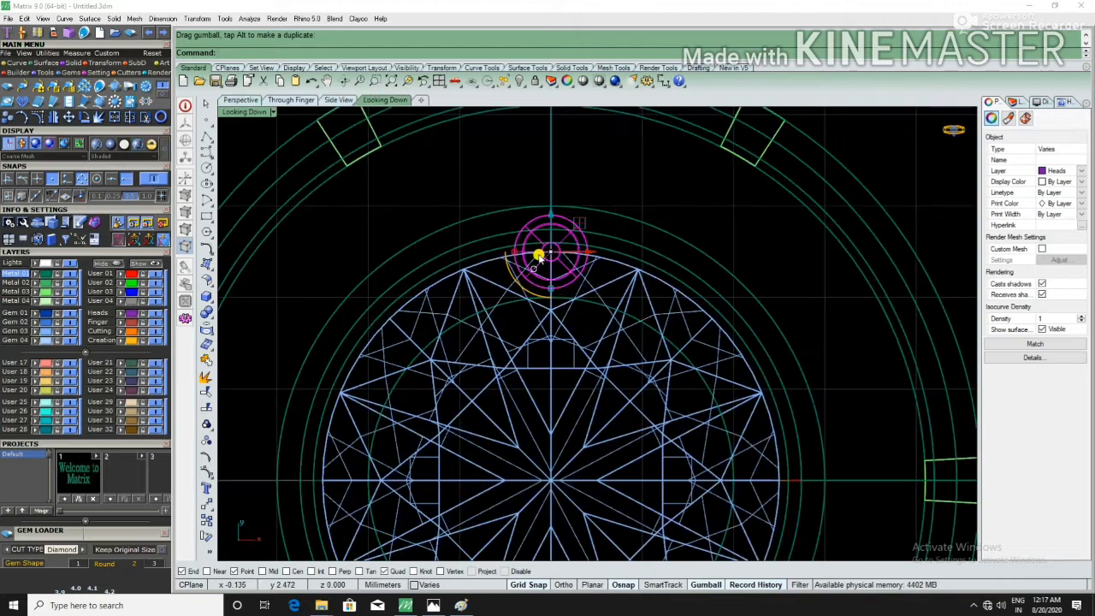
{"action": "scroll", "coordinate": [537, 257], "scroll_direction": "up", "scroll_amount": 5}
{"action": "left_click_drag", "start_coordinate": [556, 249], "coordinate": [572, 152]}
{"action": "key", "text": "F9"}
Step: Polar-array the grouped post around the origin as 4 items over 360 degrees
{"action": "scroll", "coordinate": [599, 262], "scroll_direction": "down", "scroll_amount": 6}
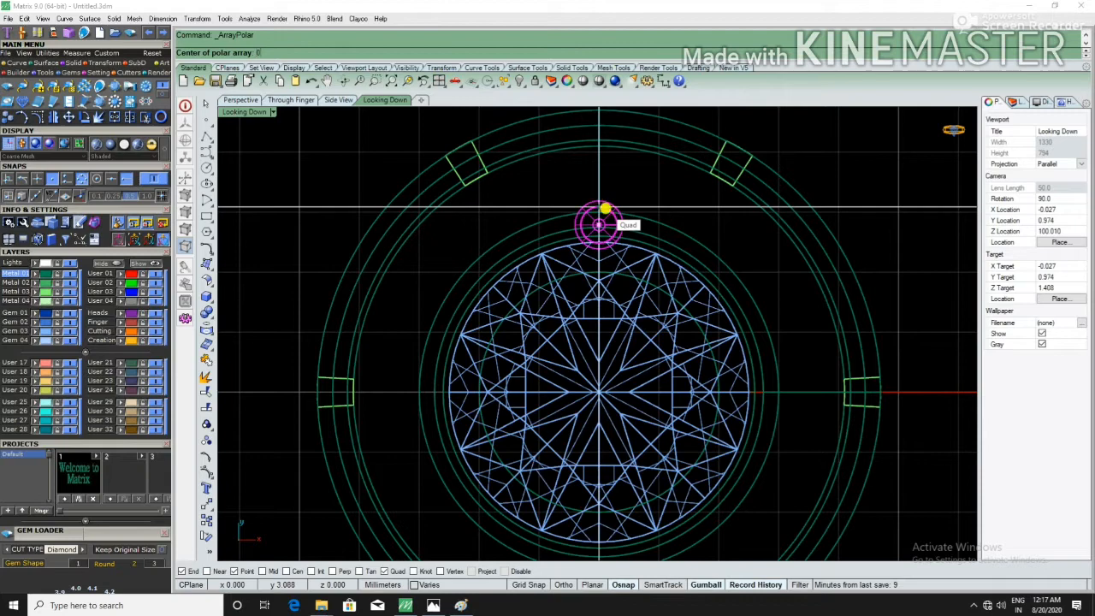
{"action": "key", "text": "Return"}
{"action": "key", "text": "Return"}
{"action": "key", "text": "Return"}
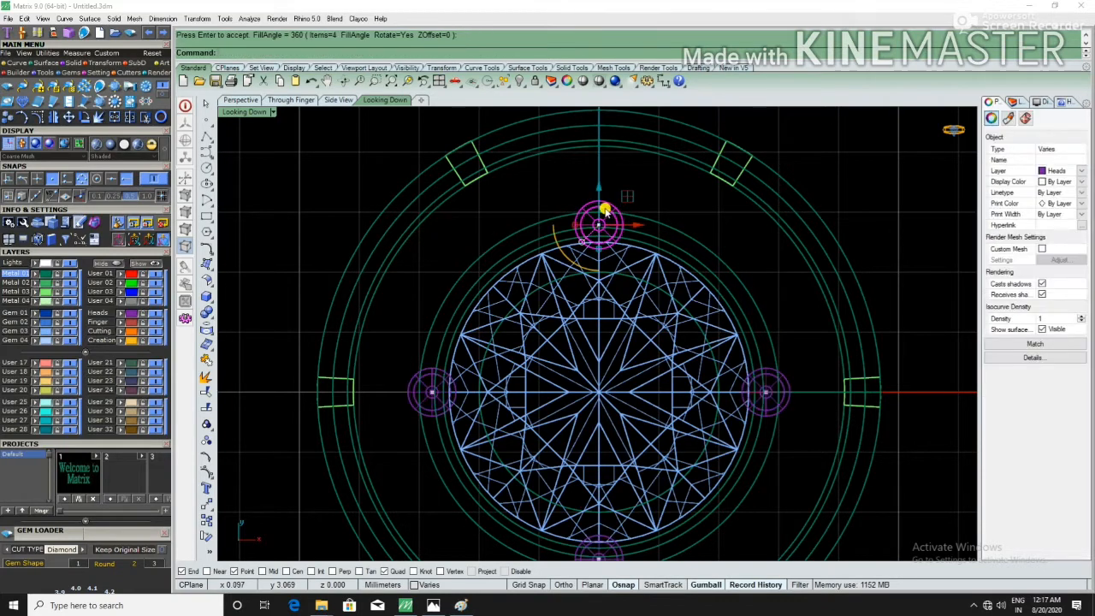
{"action": "scroll", "coordinate": [513, 391], "scroll_direction": "down", "scroll_amount": 2}
{"action": "scroll", "coordinate": [450, 310], "scroll_direction": "up", "scroll_amount": 2}
{"action": "key", "text": "Return"}
Step: Select all four prongs and rotate them 45 degrees about the origin
{"action": "scroll", "coordinate": [488, 342], "scroll_direction": "down", "scroll_amount": 2}
{"action": "scroll", "coordinate": [570, 439], "scroll_direction": "up", "scroll_amount": 3}
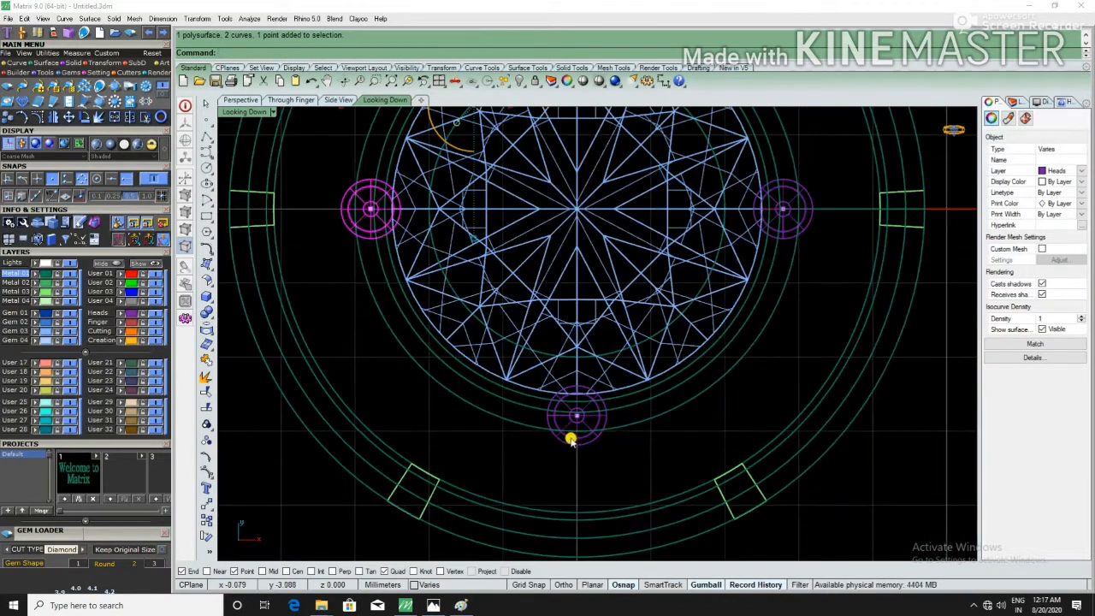
{"action": "left_click", "coordinate": [570, 438]}
{"action": "scroll", "coordinate": [804, 215], "scroll_direction": "down", "scroll_amount": 5}
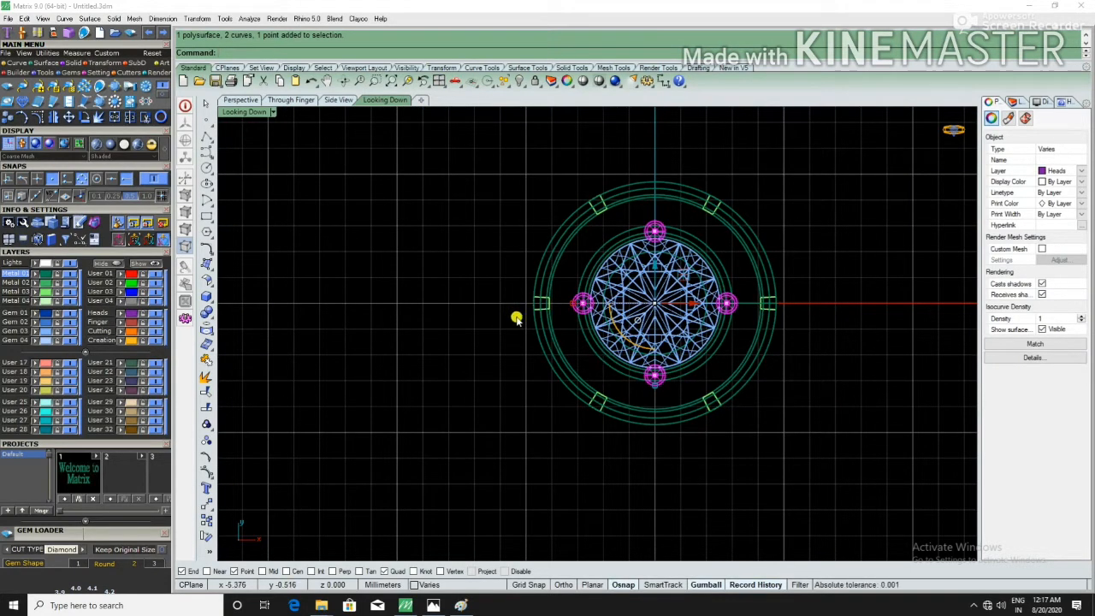
{"action": "type", "text": "Ro"}
{"action": "key", "text": "Return"}
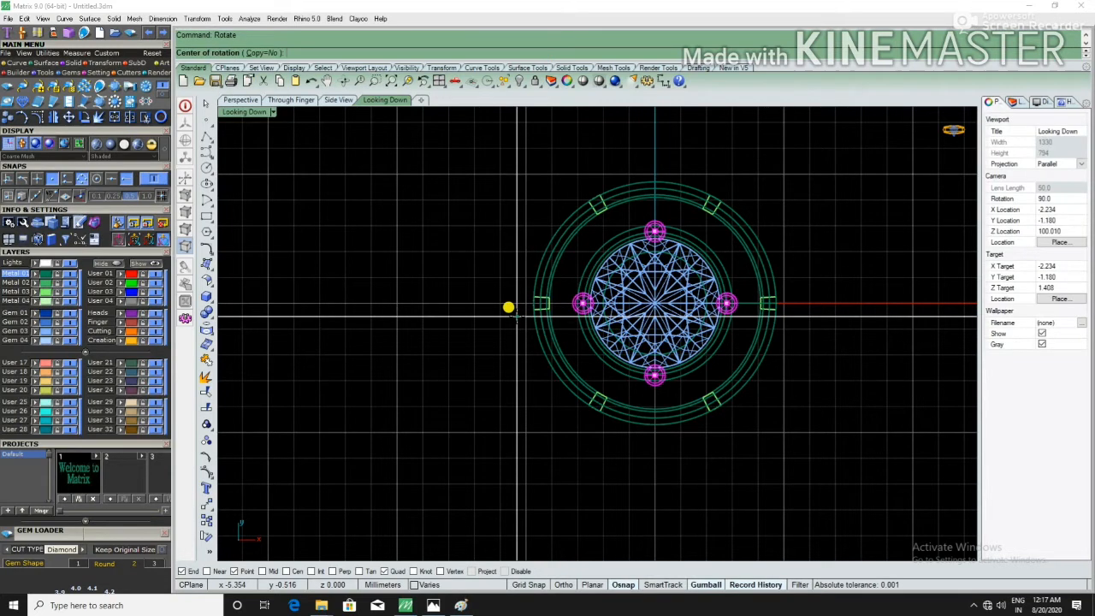
{"action": "type", "text": "0"}
{"action": "key", "text": "Return"}
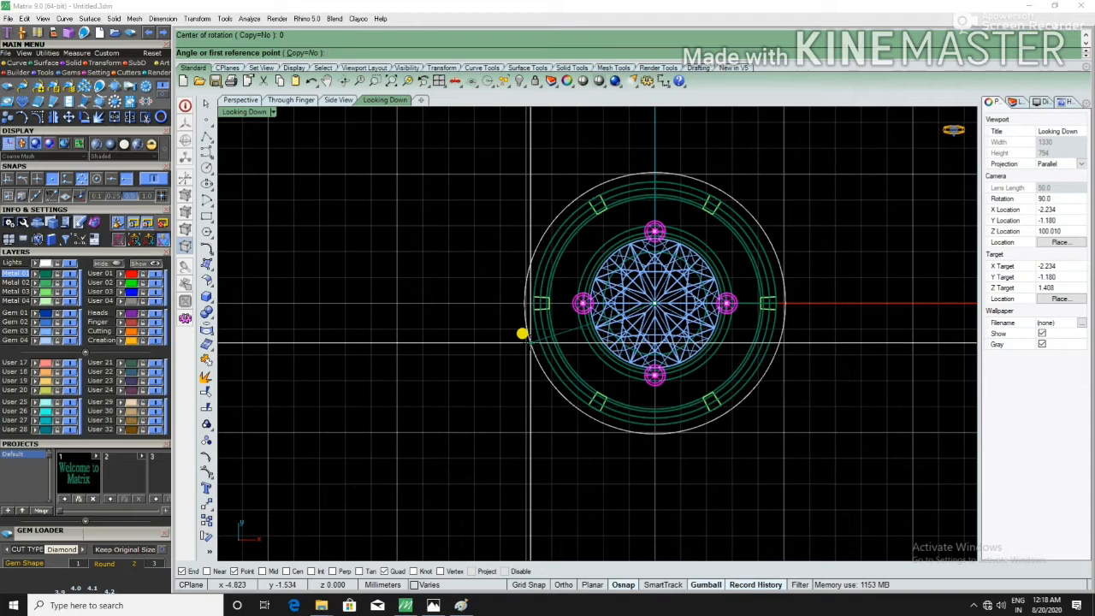
{"action": "type", "text": "45"}
{"action": "key", "text": "Return"}
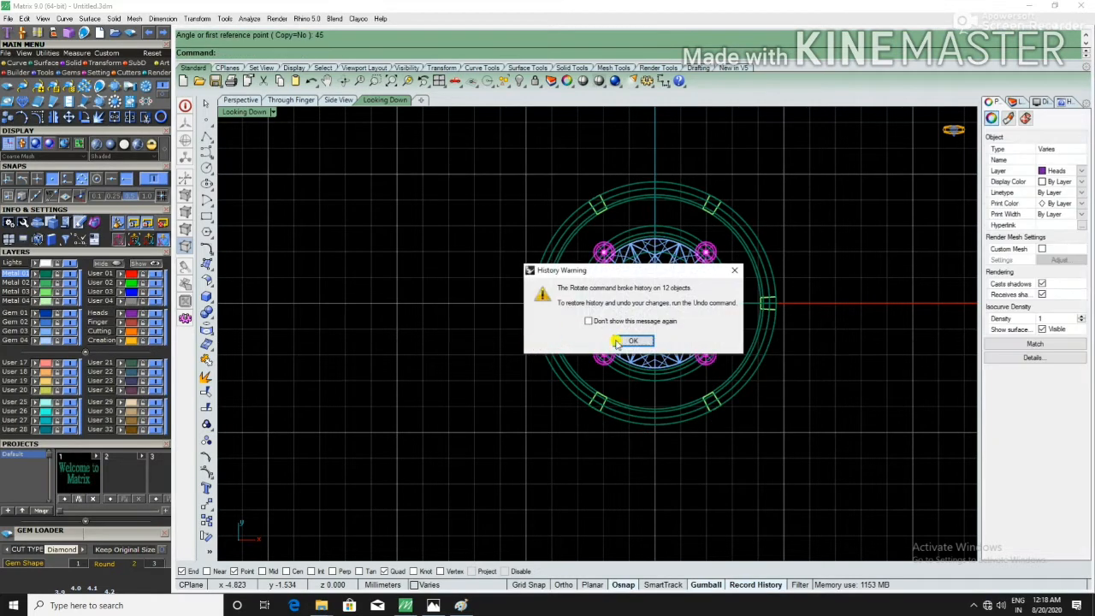
{"action": "left_click", "coordinate": [632, 340]}
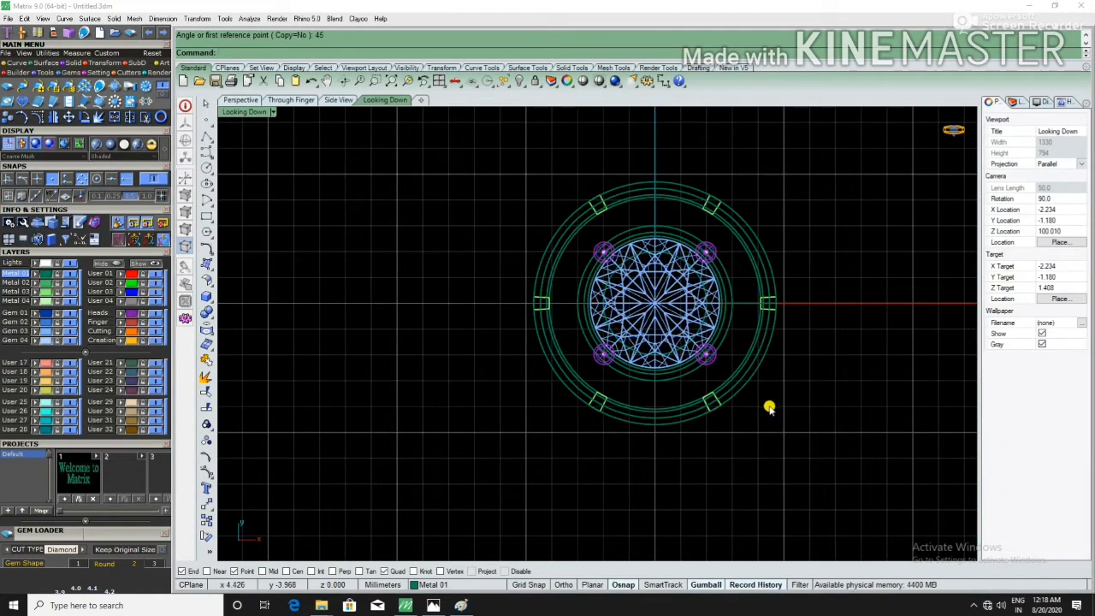
Step: Select the four prongs in the perspective view and raise them vertically above the halo and diamond
{"action": "key", "text": "ctrl+F4"}
{"action": "right_click_drag", "start_coordinate": [694, 392], "coordinate": [792, 311]}
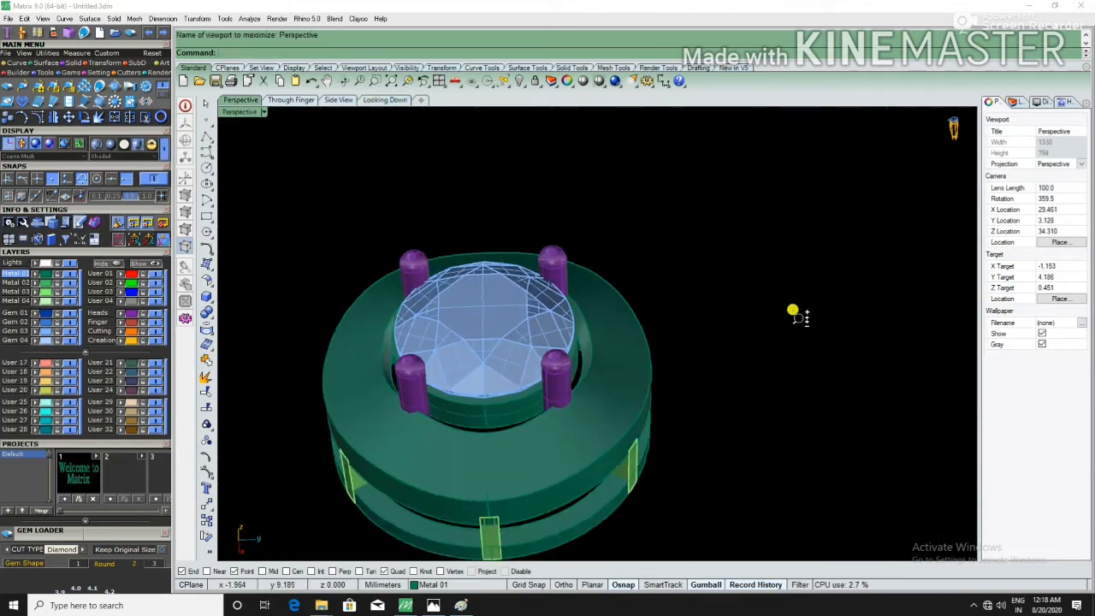
{"action": "scroll", "coordinate": [792, 310], "scroll_direction": "down", "scroll_amount": 4}
{"action": "right_click_drag", "start_coordinate": [657, 402], "coordinate": [539, 248]}
{"action": "scroll", "coordinate": [656, 391], "scroll_direction": "up", "scroll_amount": 4}
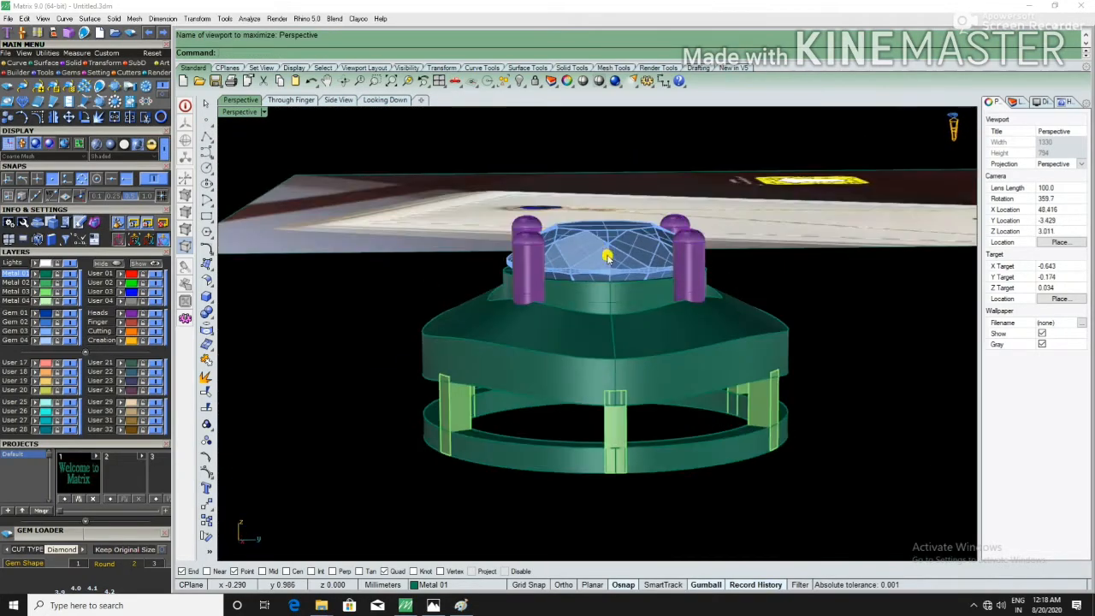
{"action": "left_click", "coordinate": [537, 249]}
{"action": "left_click", "coordinate": [683, 220], "text": "shift"}
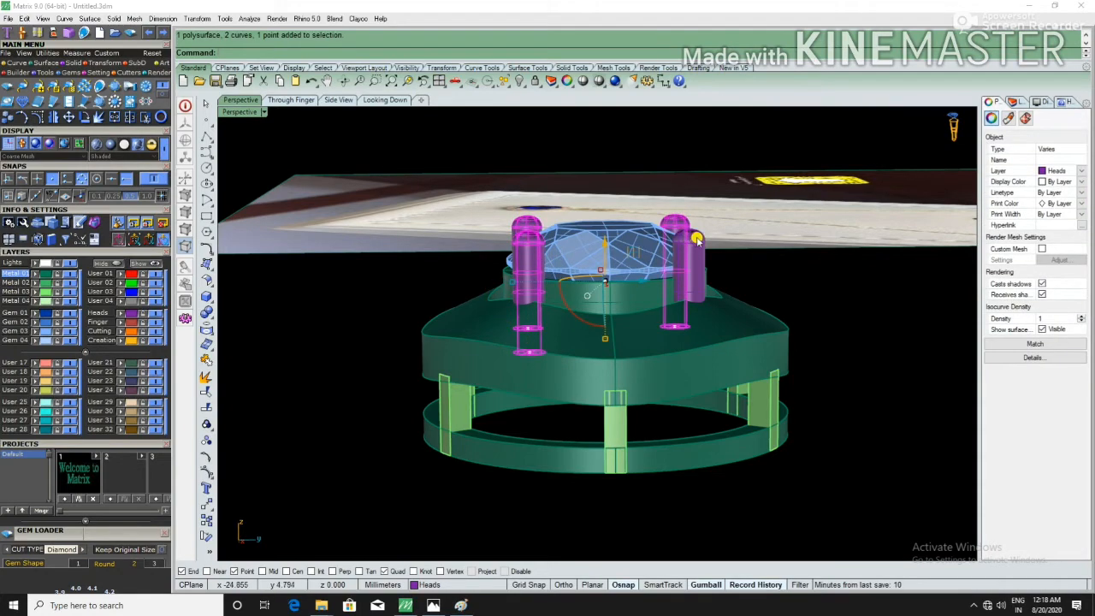
{"action": "left_click", "coordinate": [696, 239], "text": "shift"}
{"action": "right_click_drag", "start_coordinate": [677, 304], "coordinate": [638, 270]}
{"action": "scroll", "coordinate": [637, 271], "scroll_direction": "up", "scroll_amount": 3}
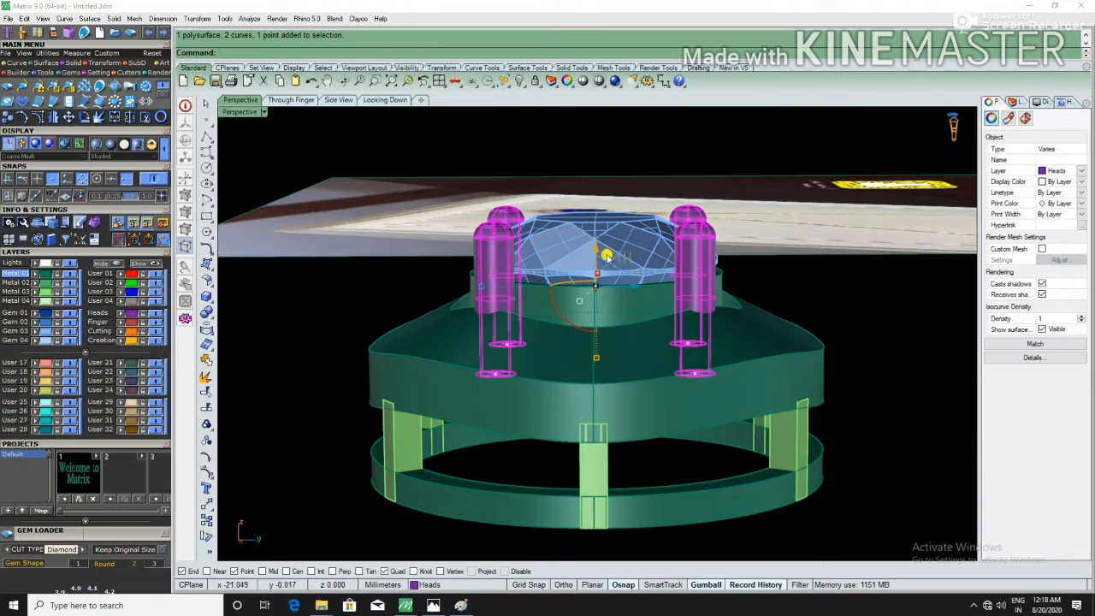
{"action": "left_click_drag", "start_coordinate": [625, 283], "coordinate": [624, 285]}
{"action": "right_click_drag", "start_coordinate": [625, 285], "coordinate": [630, 190]}
{"action": "right_click_drag", "start_coordinate": [609, 240], "coordinate": [592, 210]}
{"action": "left_click_drag", "start_coordinate": [603, 236], "coordinate": [603, 233]}
{"action": "left_click", "coordinate": [887, 256]}
Step: Raise the diamond about 0.3 mm along Z above the bezel
{"action": "right_click_drag", "start_coordinate": [686, 284], "coordinate": [636, 403]}
{"action": "left_click", "coordinate": [614, 273]}
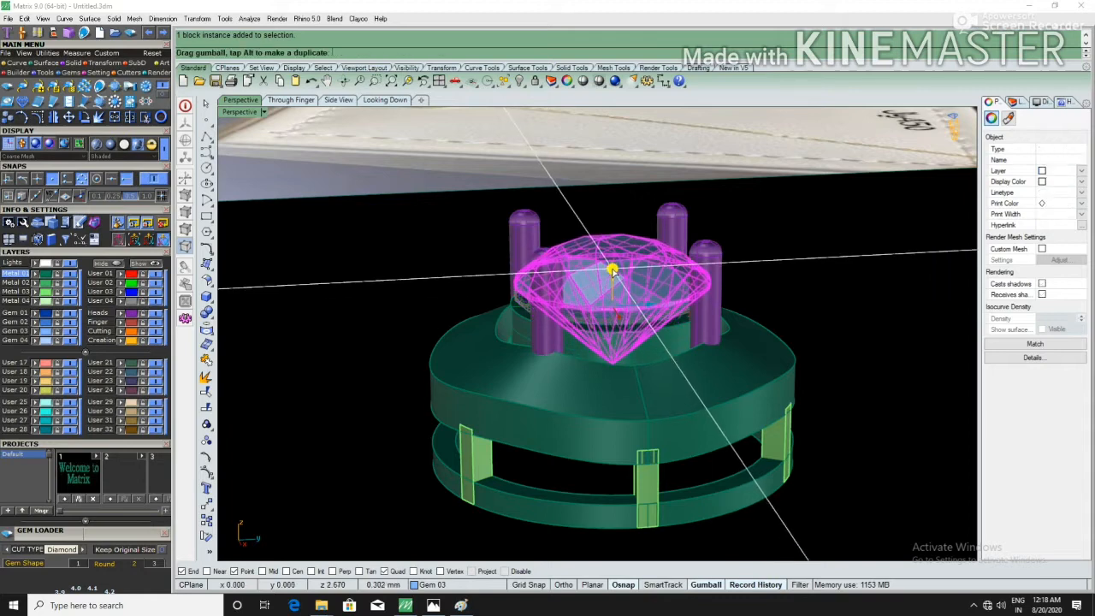
{"action": "left_click", "coordinate": [762, 283]}
{"action": "left_click", "coordinate": [604, 276]}
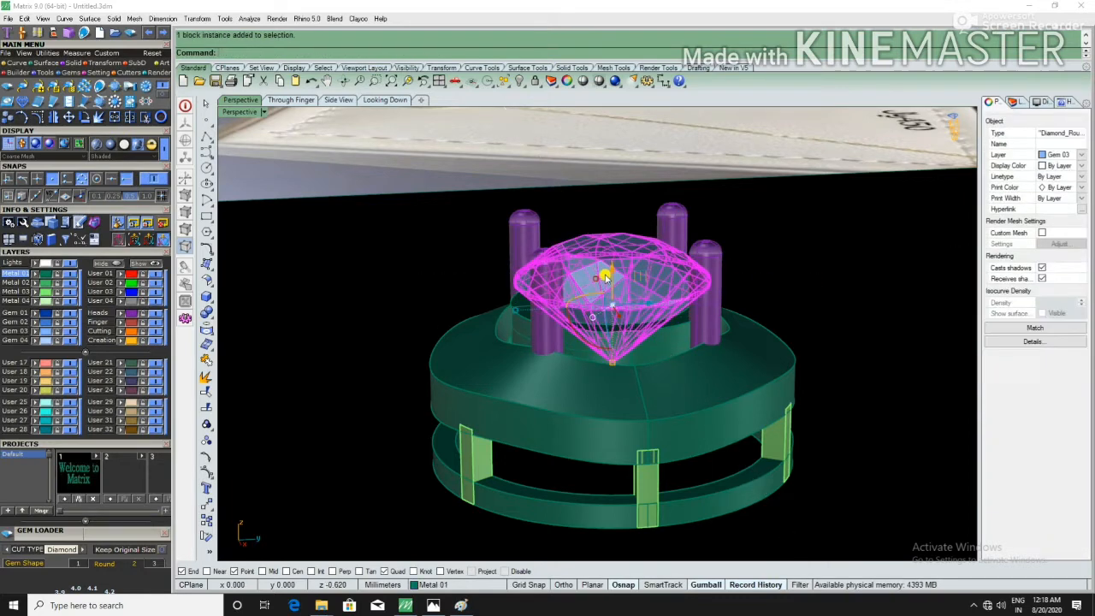
{"action": "left_click", "coordinate": [400, 274]}
Step: Hide the Gem 03 layer, chamfer the bezel's inner top edge by 0.4 mm, and show the layer again
{"action": "left_click", "coordinate": [69, 332]}
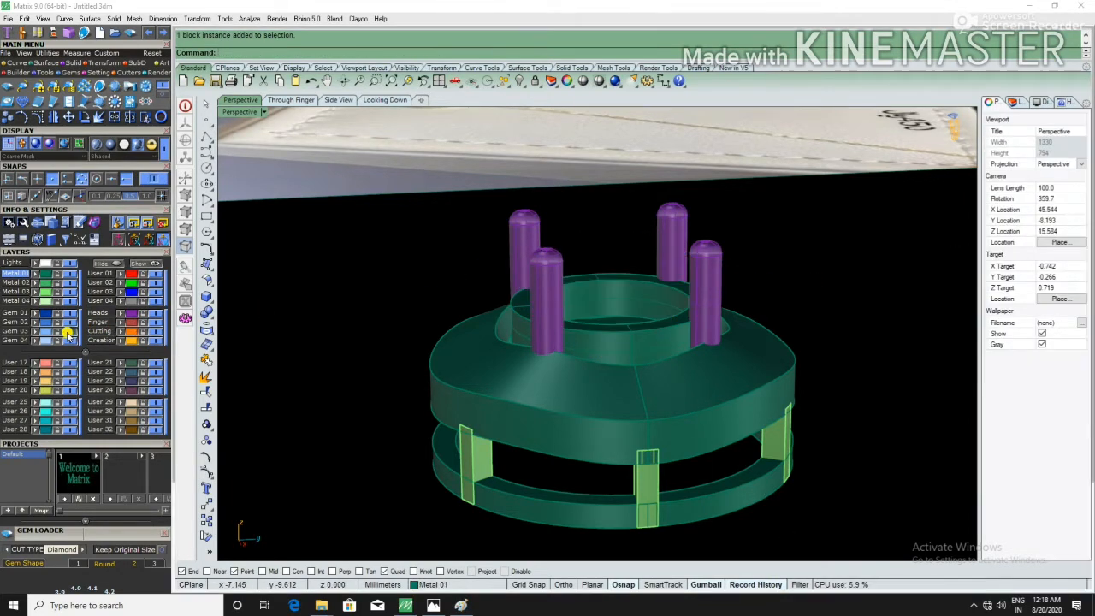
{"action": "right_click_drag", "start_coordinate": [441, 283], "coordinate": [475, 354]}
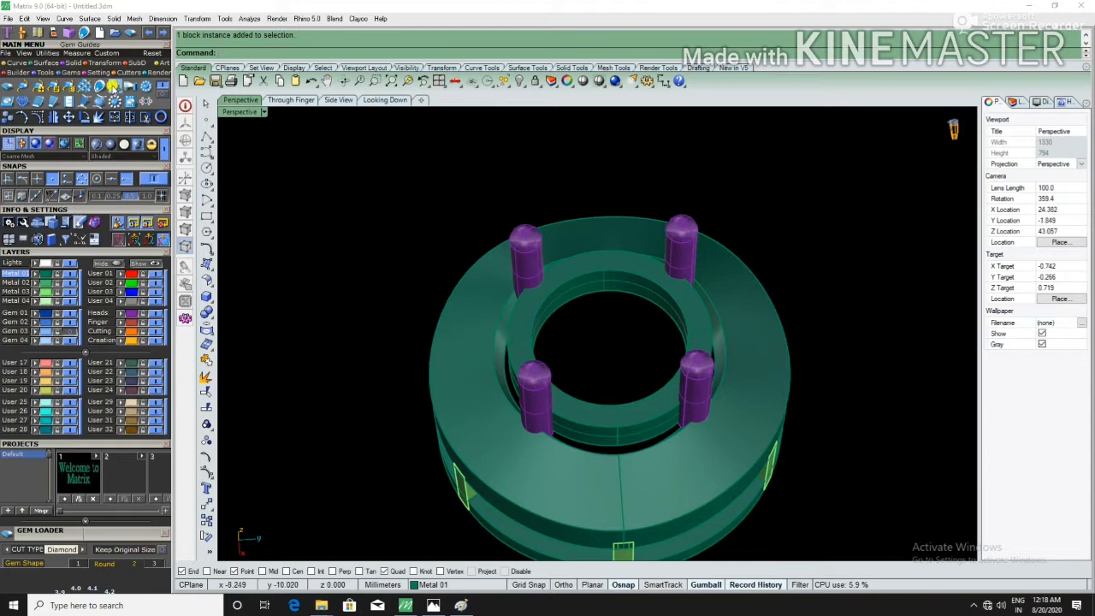
{"action": "left_click", "coordinate": [212, 318]}
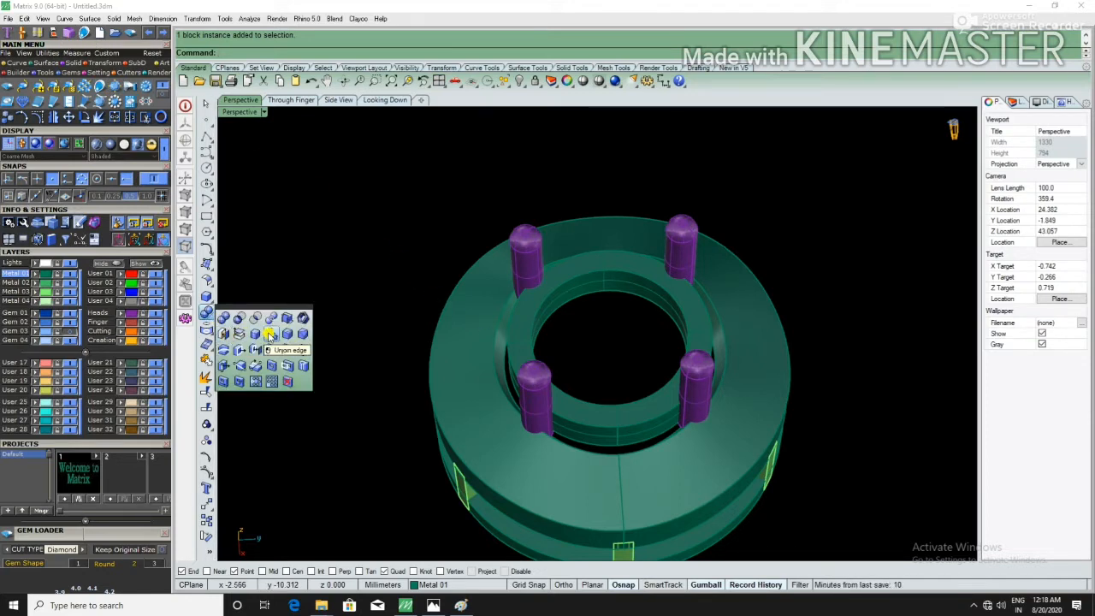
{"action": "left_click", "coordinate": [303, 333]}
{"action": "scroll", "coordinate": [585, 279], "scroll_direction": "up", "scroll_amount": 3}
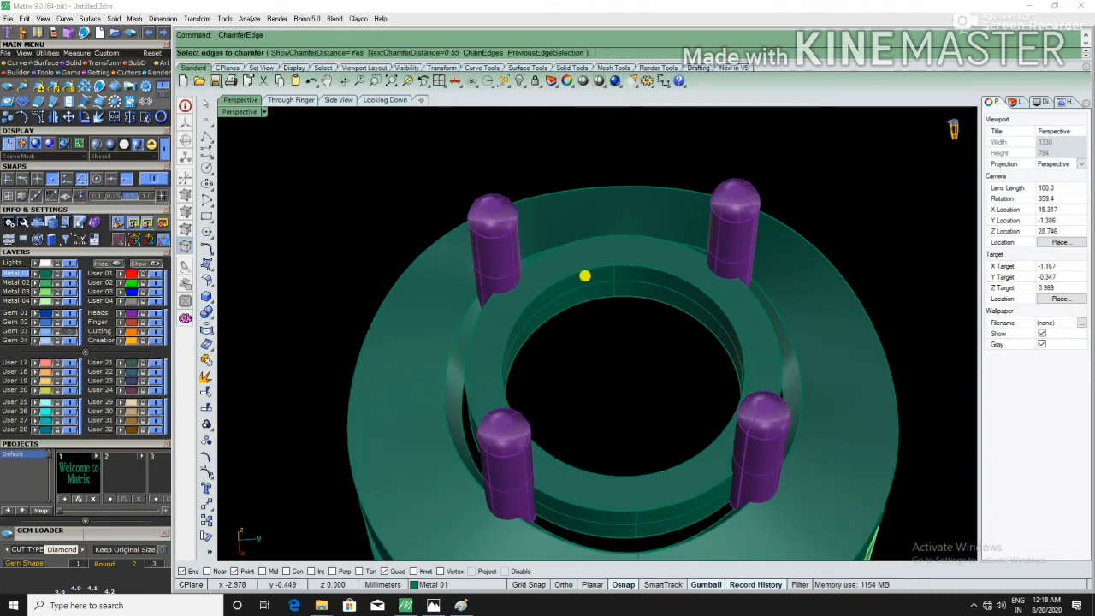
{"action": "type", "text": ".4"}
{"action": "key", "text": "Return"}
{"action": "left_click", "coordinate": [584, 274]}
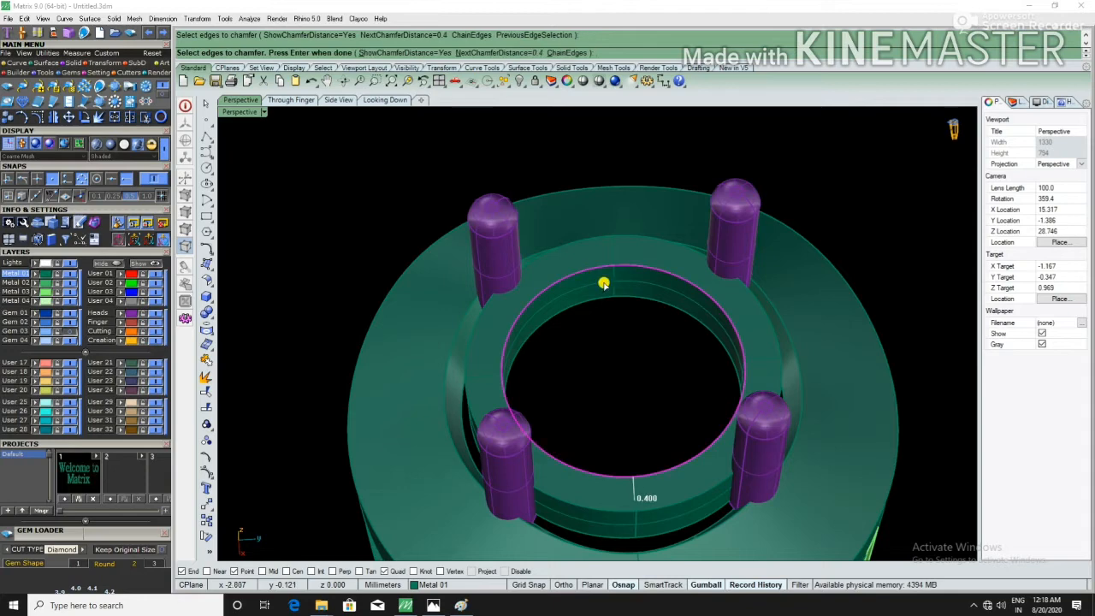
{"action": "key", "text": "Return"}
{"action": "key", "text": "Return"}
{"action": "left_click", "coordinate": [633, 343]}
{"action": "right_click_drag", "start_coordinate": [633, 343], "coordinate": [550, 350]}
{"action": "left_click", "coordinate": [70, 331]}
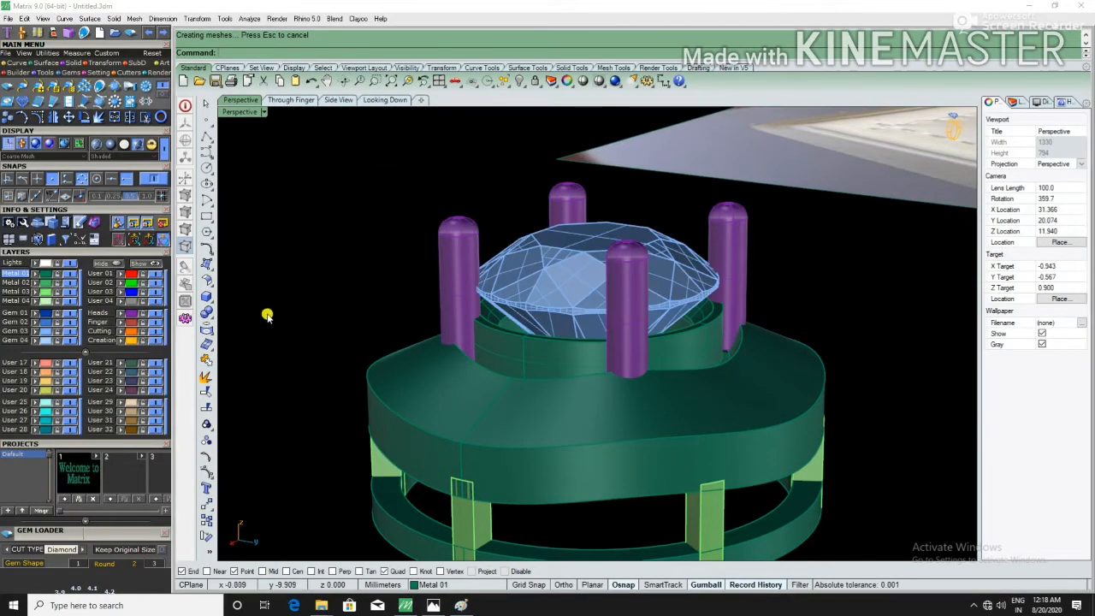
Step: Group the four prongs, the diamond and the bezel together
{"action": "right_click_drag", "start_coordinate": [351, 293], "coordinate": [572, 281]}
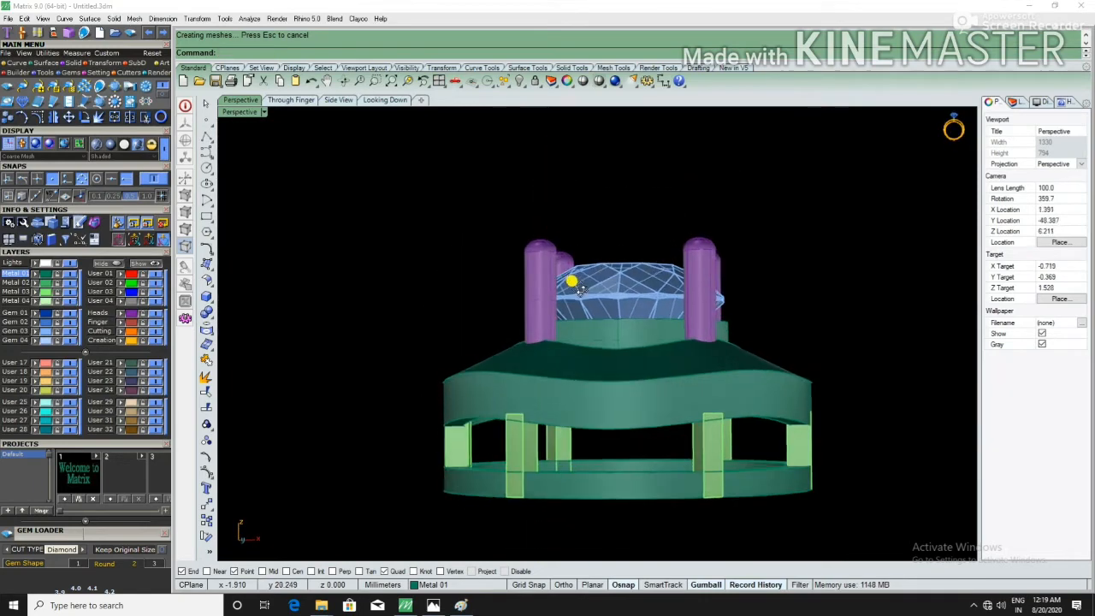
{"action": "left_click_drag", "start_coordinate": [708, 213], "coordinate": [444, 326]}
{"action": "key", "text": "ctrl+g"}
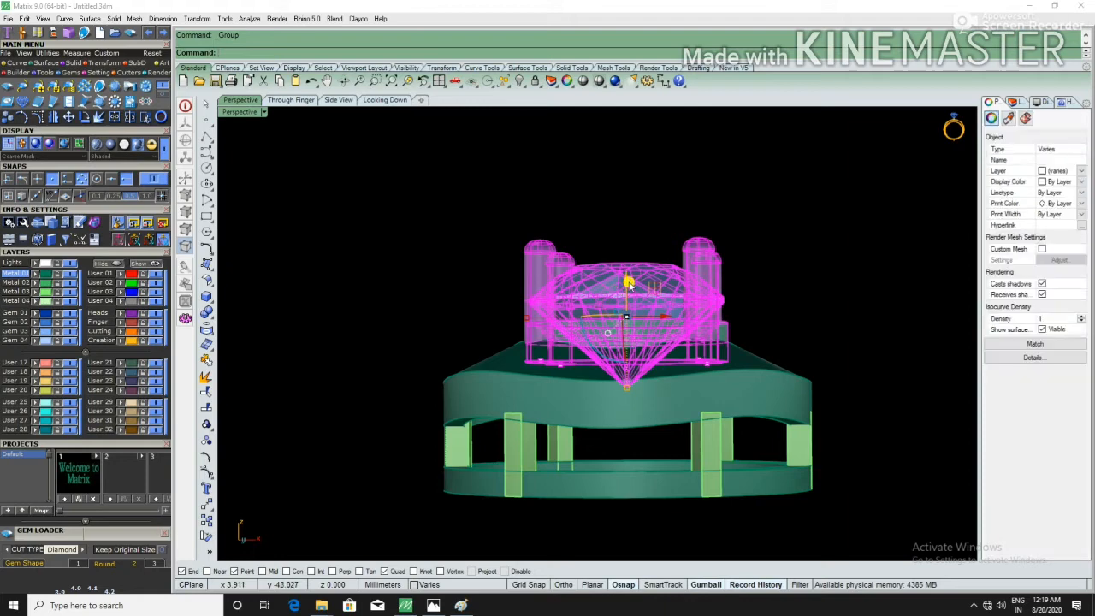
{"action": "left_click", "coordinate": [626, 282]}
Step: Offset the halo's inner opening curve outward on its top surface by 0.15 mm
{"action": "right_click_drag", "start_coordinate": [625, 283], "coordinate": [635, 372]}
{"action": "scroll", "coordinate": [642, 359], "scroll_direction": "up", "scroll_amount": 3}
{"action": "left_click", "coordinate": [648, 325]}
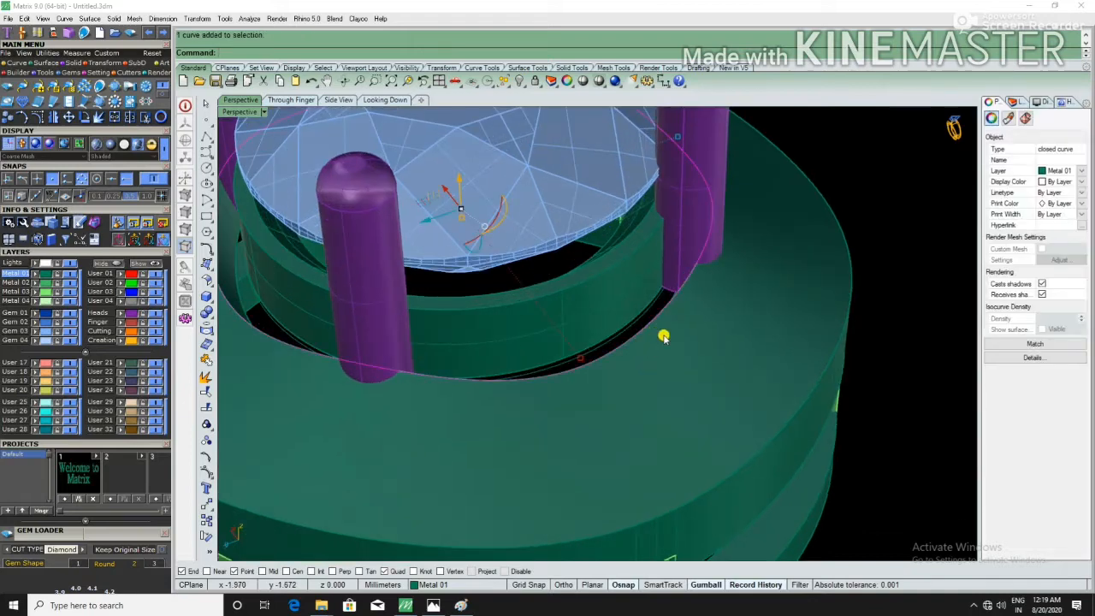
{"action": "scroll", "coordinate": [658, 338], "scroll_direction": "down", "scroll_amount": 2}
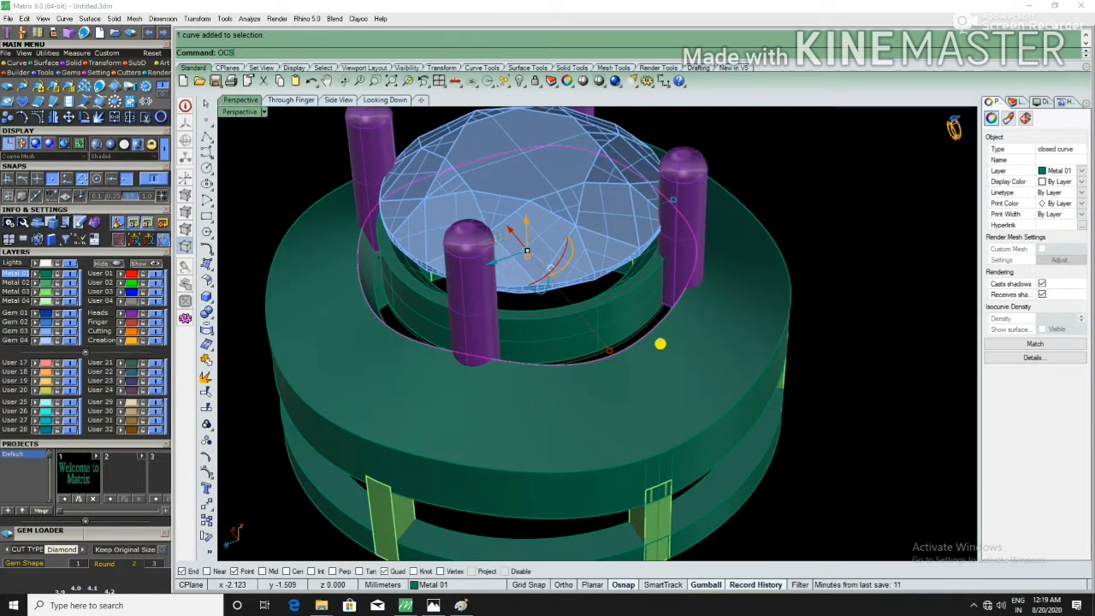
{"action": "key", "text": "Return"}
{"action": "left_click", "coordinate": [681, 354]}
{"action": "type", "text": "f"}
{"action": "key", "text": "Return"}
{"action": "type", "text": "f"}
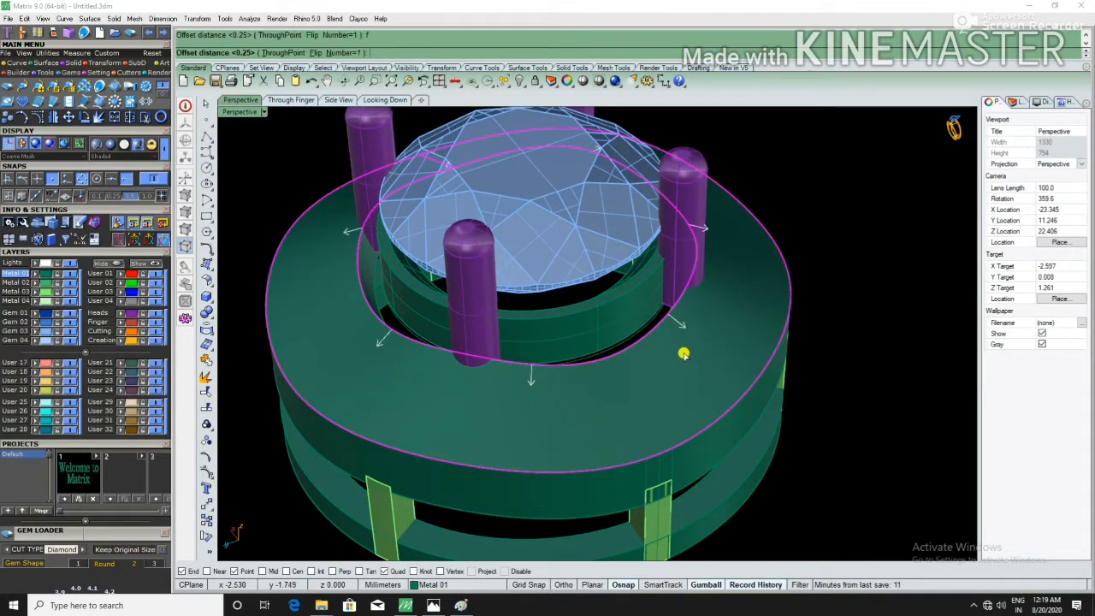
{"action": "key", "text": "Return"}
Step: Offset the halo's outer edge curve inward on the top surface by 0.15 mm
{"action": "scroll", "coordinate": [701, 427], "scroll_direction": "up", "scroll_amount": 2}
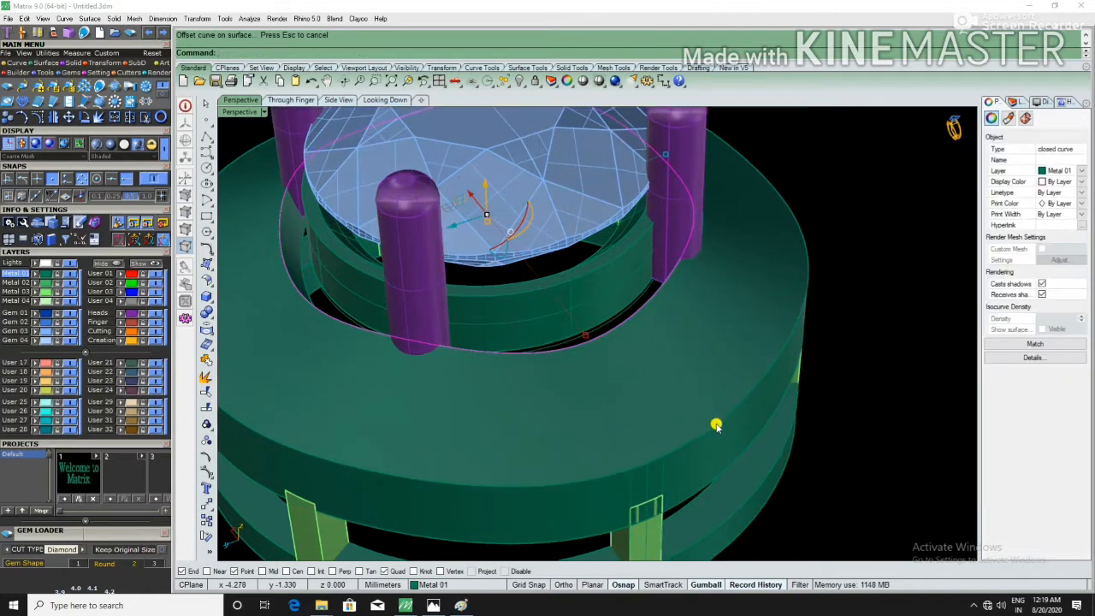
{"action": "left_click", "coordinate": [736, 436]}
{"action": "left_click", "coordinate": [748, 453]}
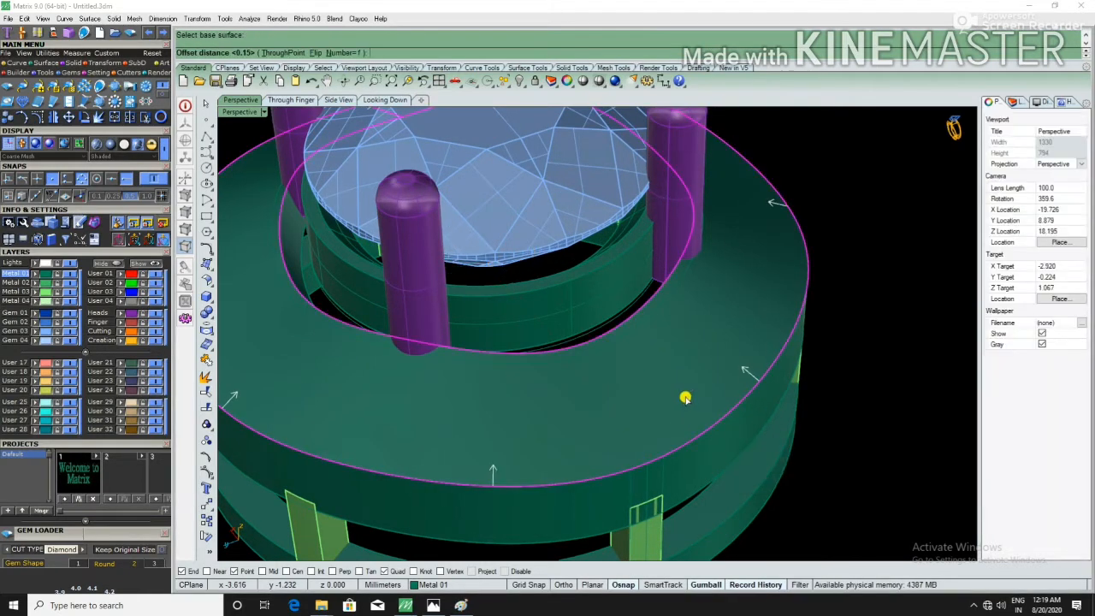
Step: Move the two offset curves on the halo's top surface to User Layer 01
{"action": "left_click", "coordinate": [714, 413]}
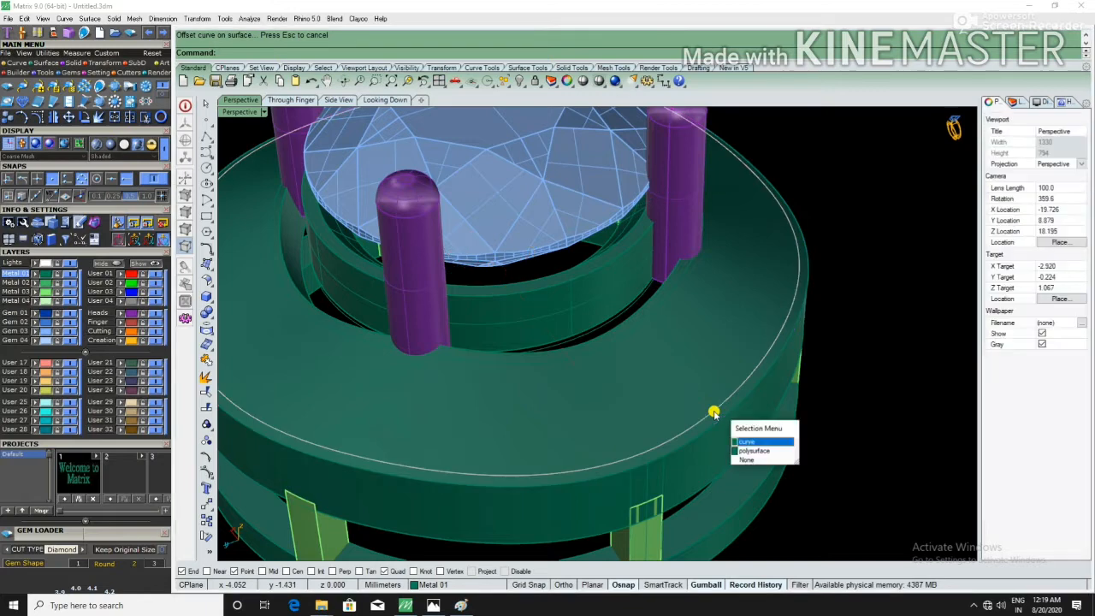
{"action": "left_click", "coordinate": [737, 440]}
{"action": "left_click", "coordinate": [648, 336]}
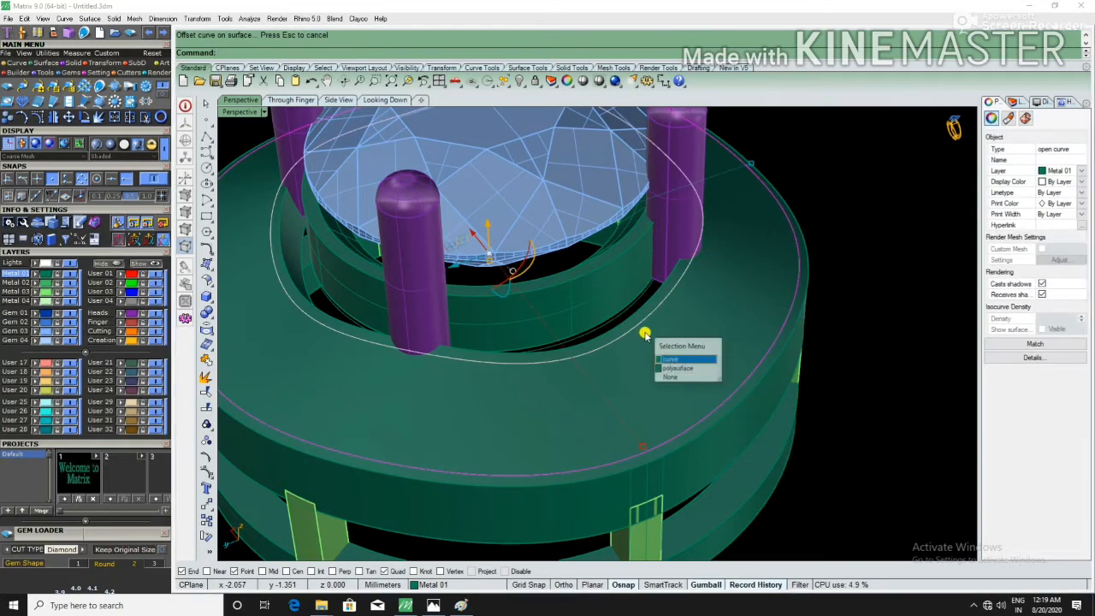
{"action": "left_click", "coordinate": [675, 359]}
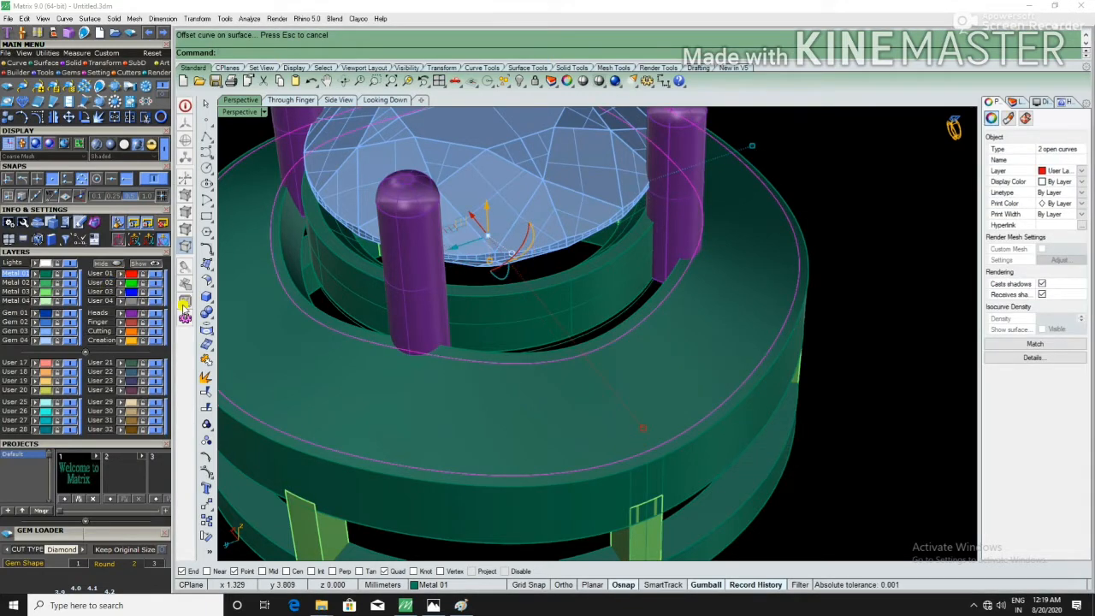
{"action": "left_click", "coordinate": [665, 416]}
Step: Switch to the Looking Down view and set its display mode to Shaded
{"action": "scroll", "coordinate": [665, 416], "scroll_direction": "down", "scroll_amount": 5}
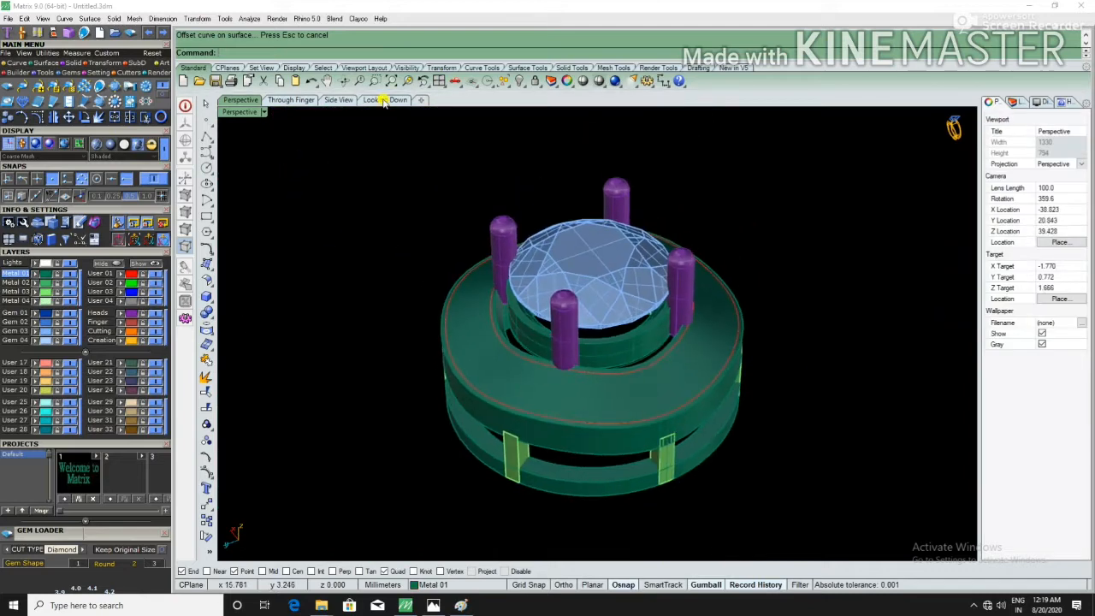
{"action": "left_click", "coordinate": [385, 100]}
{"action": "key", "text": "F6"}
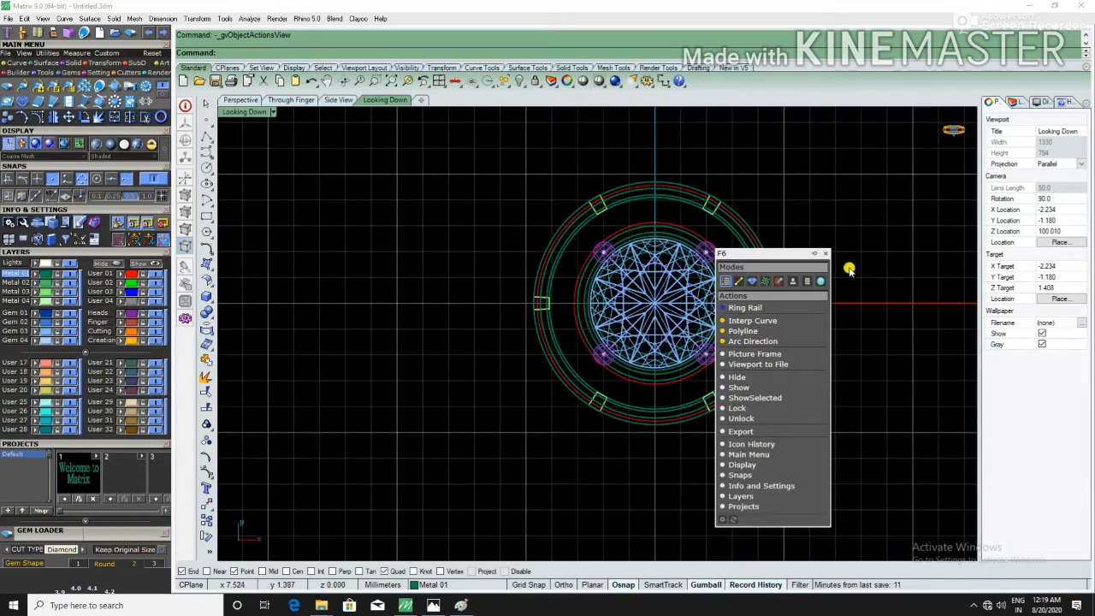
{"action": "key", "text": "ctrl+alt+s"}
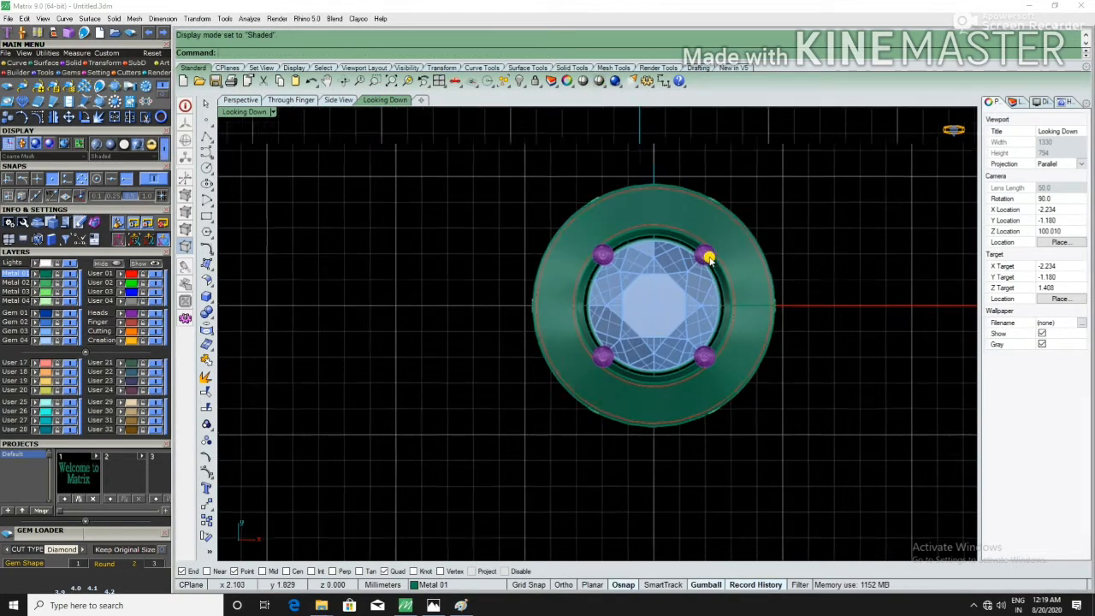
Step: Place one 1.5 mm round gem on the halo's top surface with Gem on Surface, centred on the Y axis between the two guide curves
{"action": "scroll", "coordinate": [582, 221], "scroll_direction": "up", "scroll_amount": 3}
{"action": "scroll", "coordinate": [581, 221], "scroll_direction": "up", "scroll_amount": 3}
{"action": "left_click", "coordinate": [694, 234]}
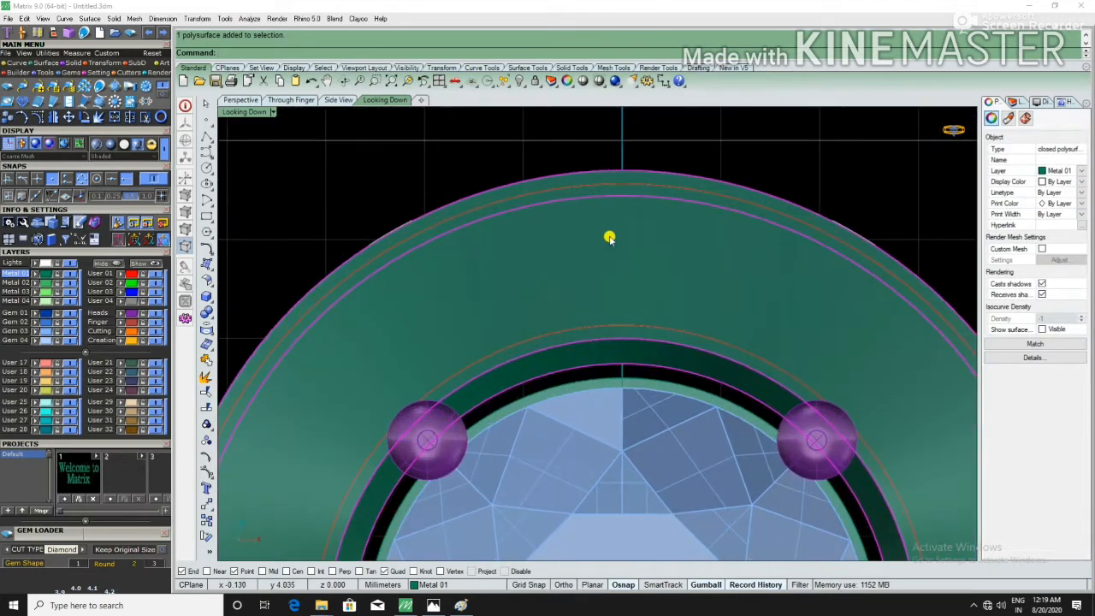
{"action": "middle_click", "coordinate": [621, 247]}
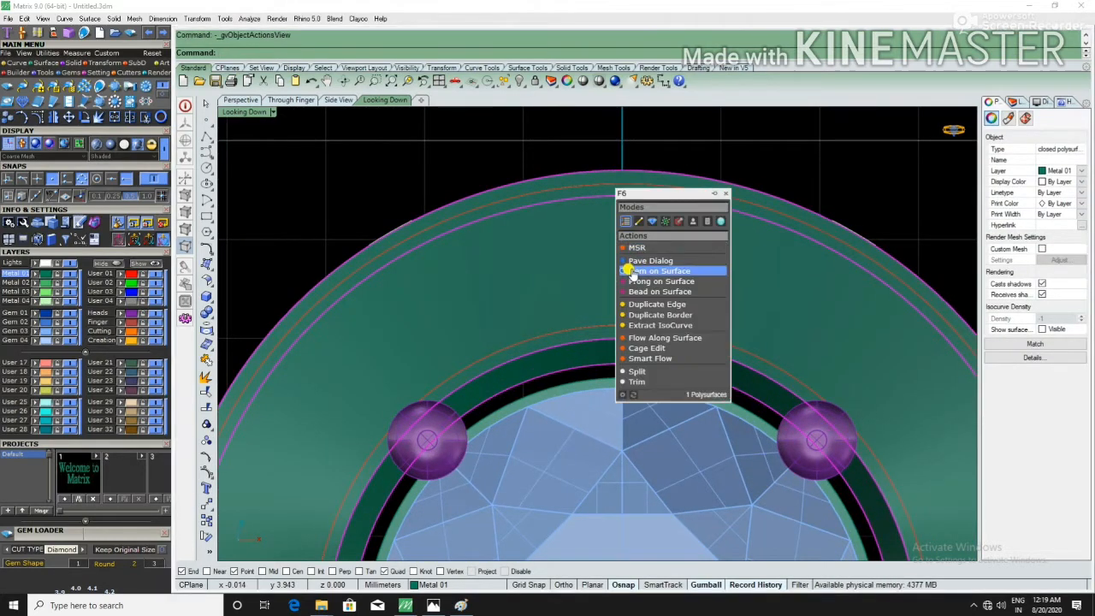
{"action": "left_click", "coordinate": [633, 266]}
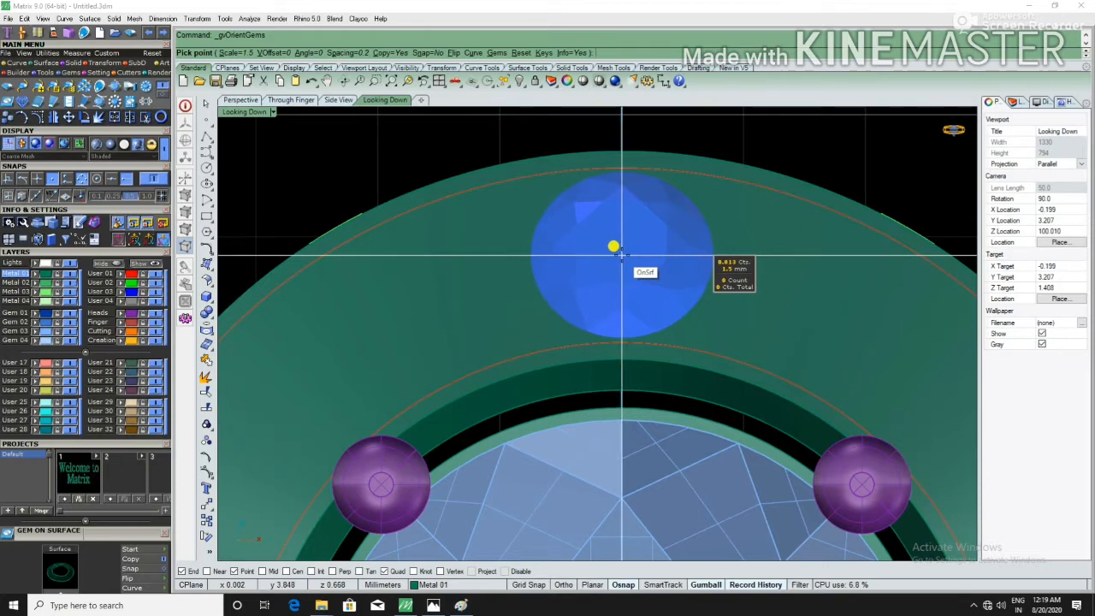
{"action": "left_click", "coordinate": [622, 247]}
{"action": "right_click", "coordinate": [619, 249]}
{"action": "scroll", "coordinate": [618, 251], "scroll_direction": "down", "scroll_amount": 2}
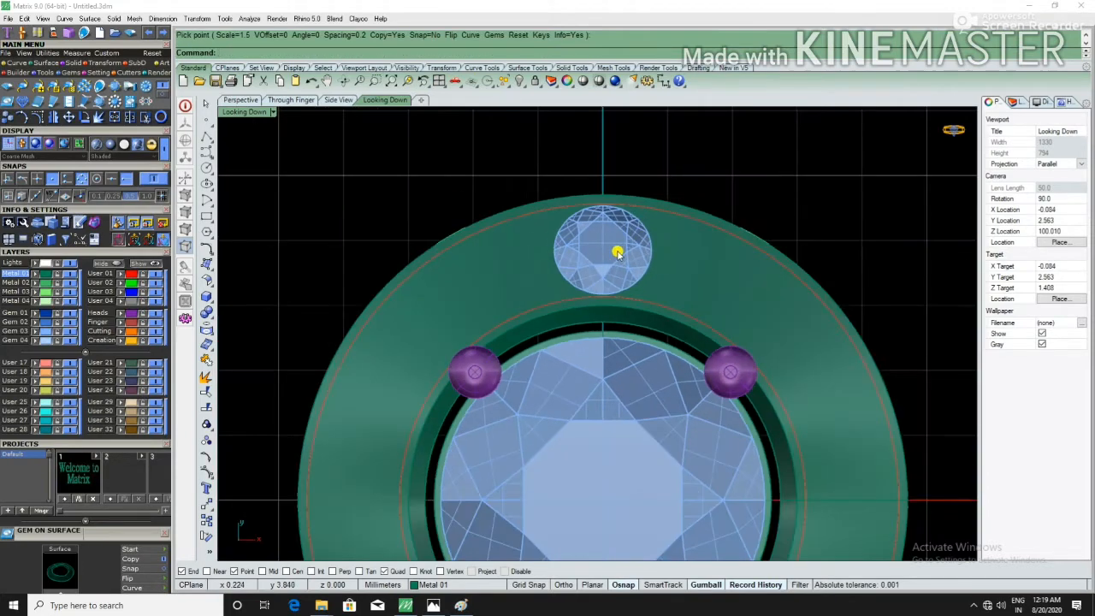
Step: Try a polar array of the small gem around the origin with 10 items over 360 degrees
{"action": "left_click", "coordinate": [617, 253]}
{"action": "scroll", "coordinate": [587, 221], "scroll_direction": "down", "scroll_amount": 3}
{"action": "key", "text": "Return"}
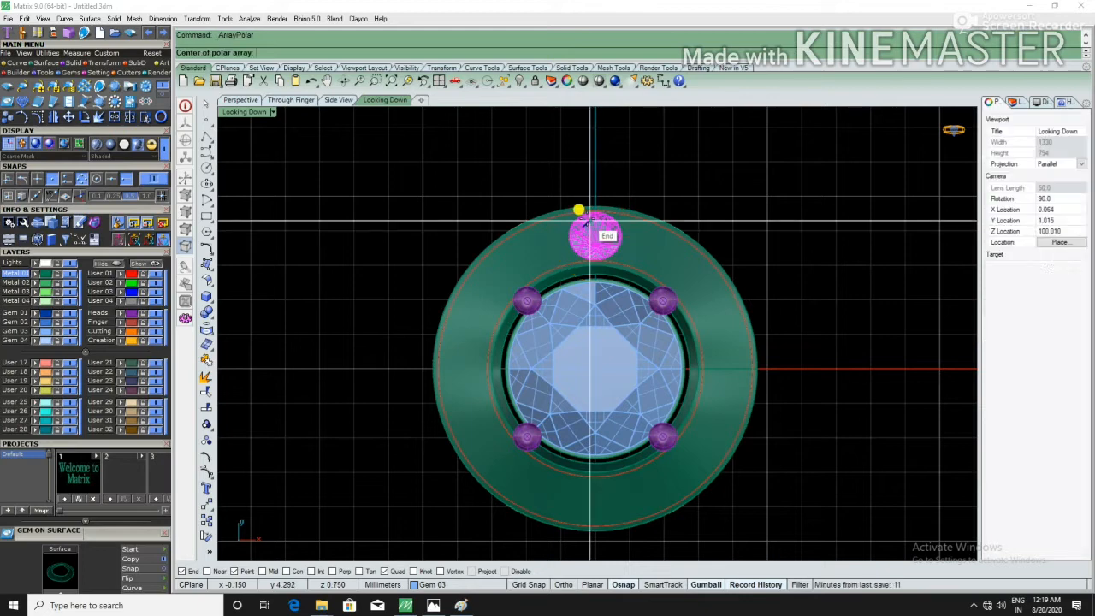
{"action": "type", "text": "0"}
{"action": "key", "text": "Return"}
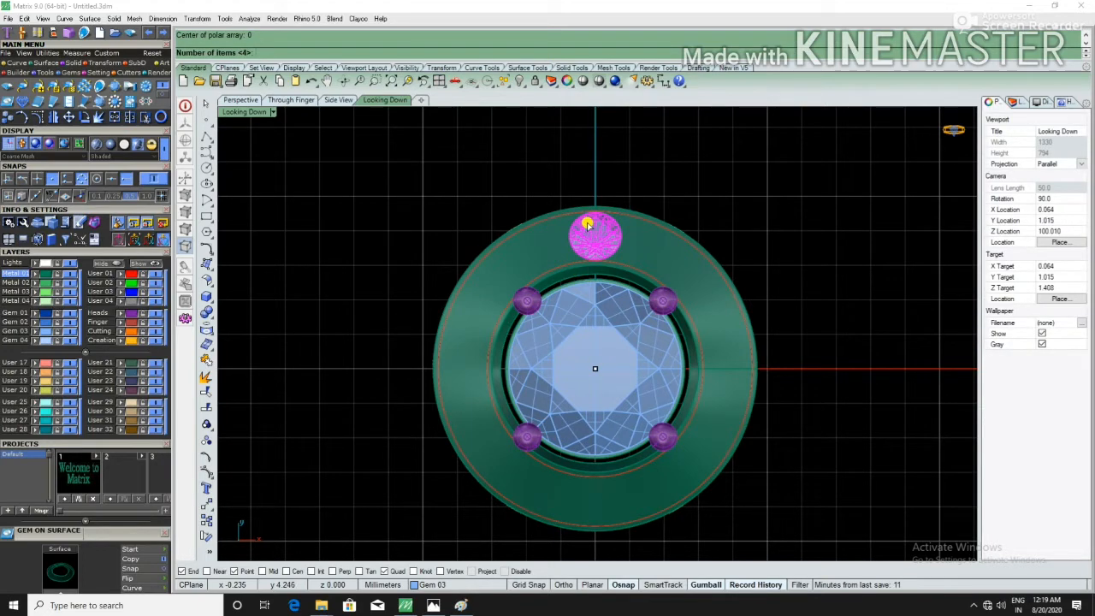
{"action": "key", "text": "Return"}
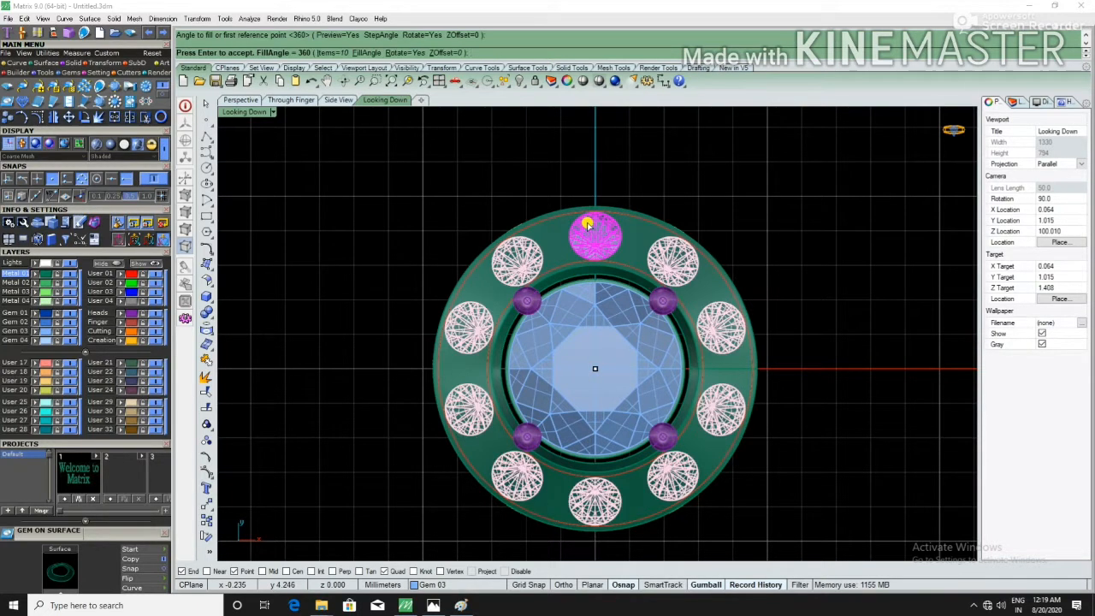
{"action": "key", "text": "Escape"}
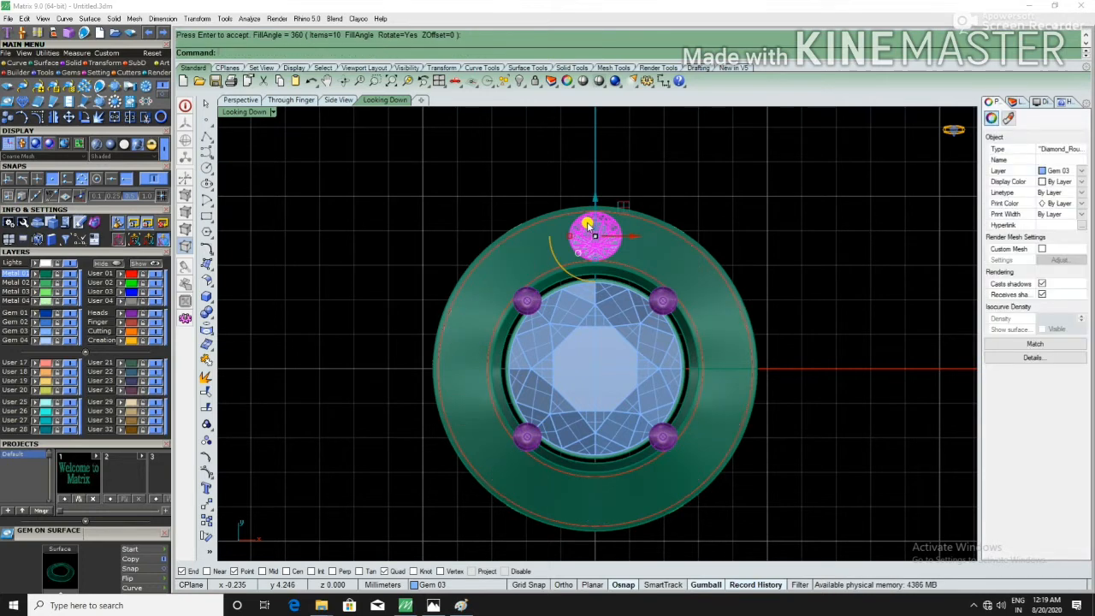
Step: Try a polar array of the small gem around the origin with 18 items
{"action": "key", "text": "Return"}
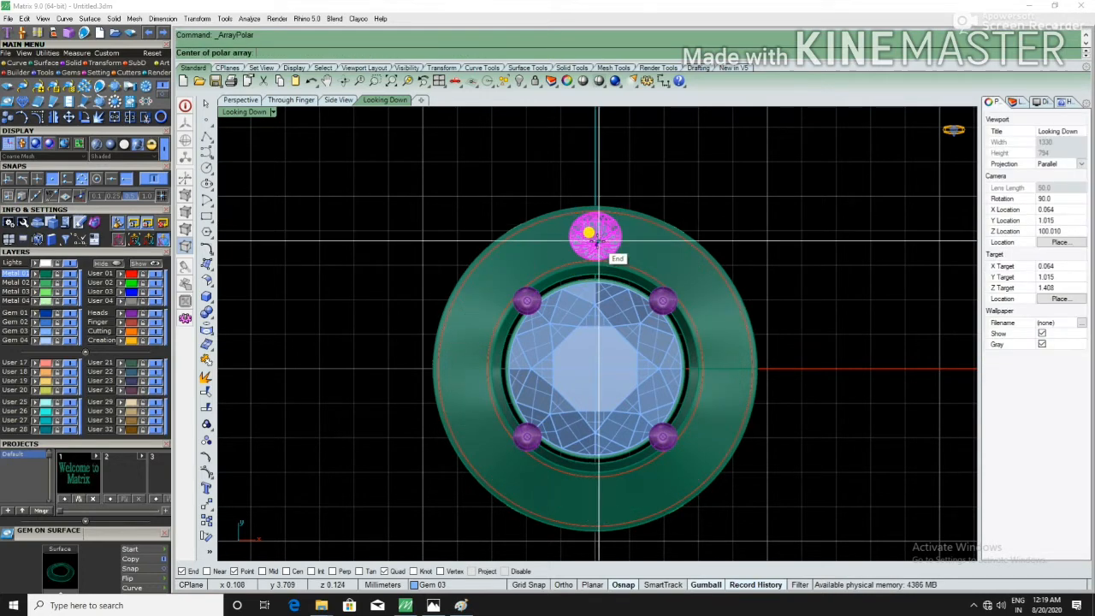
{"action": "type", "text": "0"}
{"action": "key", "text": "Return"}
{"action": "type", "text": "18"}
{"action": "key", "text": "Return"}
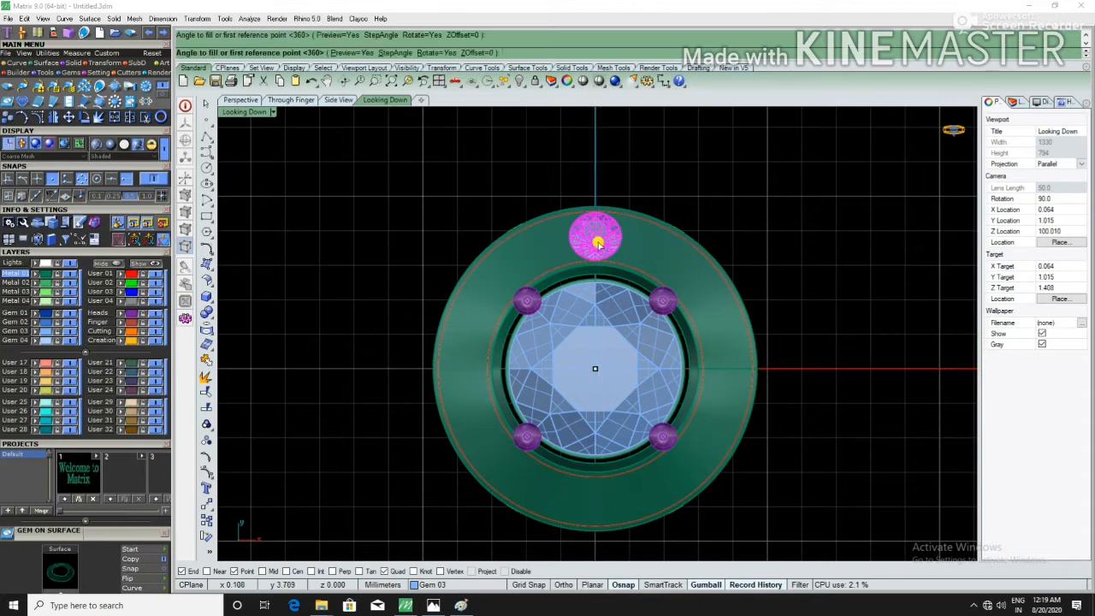
{"action": "key", "text": "Return"}
{"action": "key", "text": "Return"}
{"action": "key", "text": "Escape"}
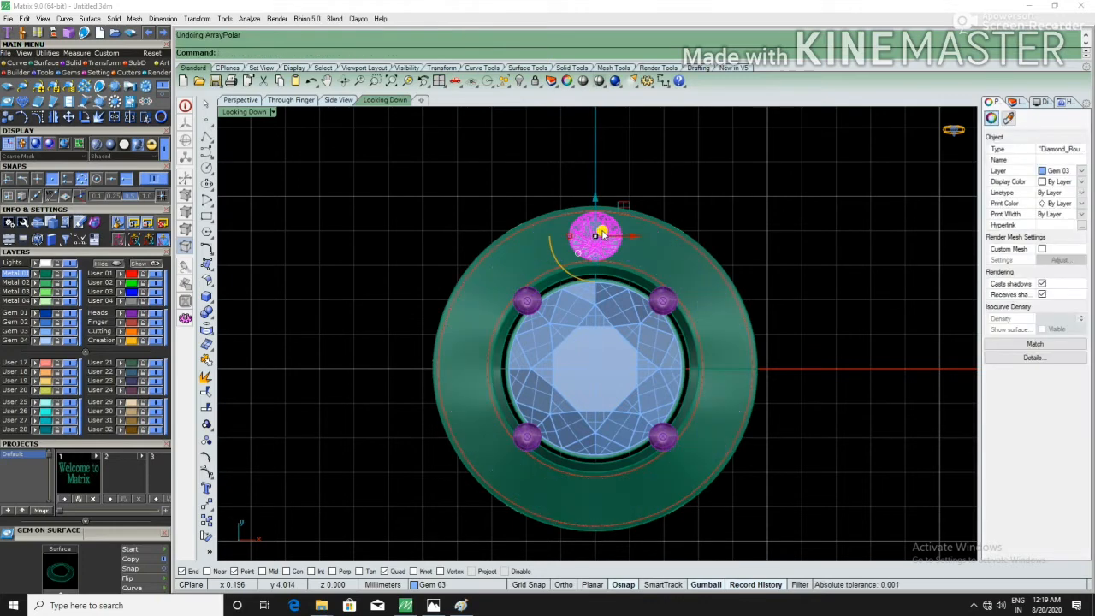
{"action": "key", "text": "Return"}
{"action": "type", "text": "0"}
{"action": "key", "text": "Return"}
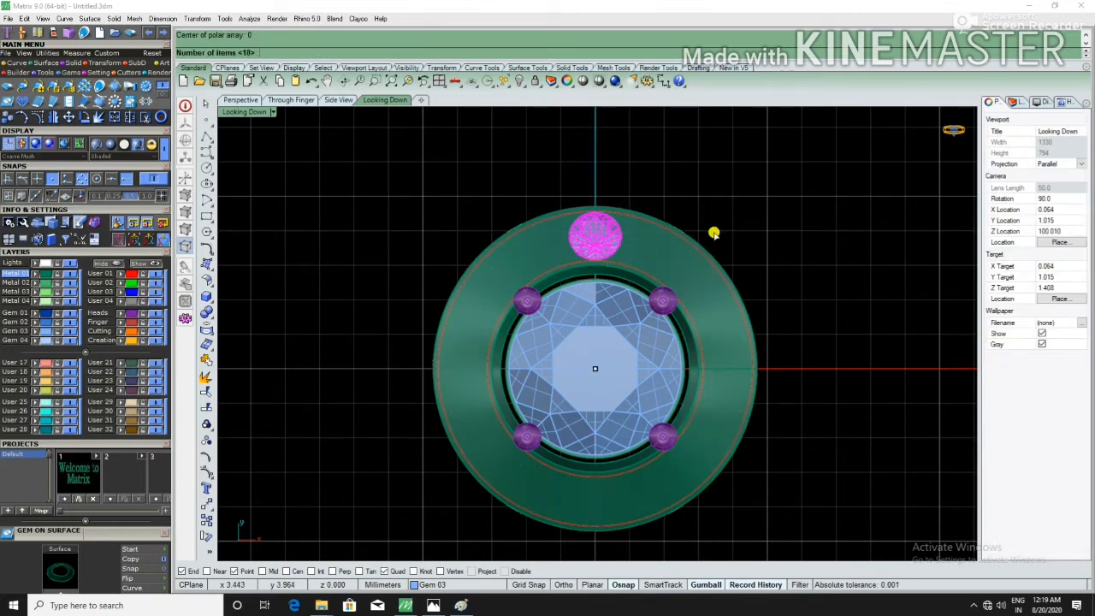
{"action": "key", "text": "Escape"}
{"action": "key", "text": "Escape"}
Step: Run Gem on Surface on the halo and set the gem spacing to 0.15 mm
{"action": "scroll", "coordinate": [635, 243], "scroll_direction": "up", "scroll_amount": 2}
{"action": "left_click", "coordinate": [635, 245]}
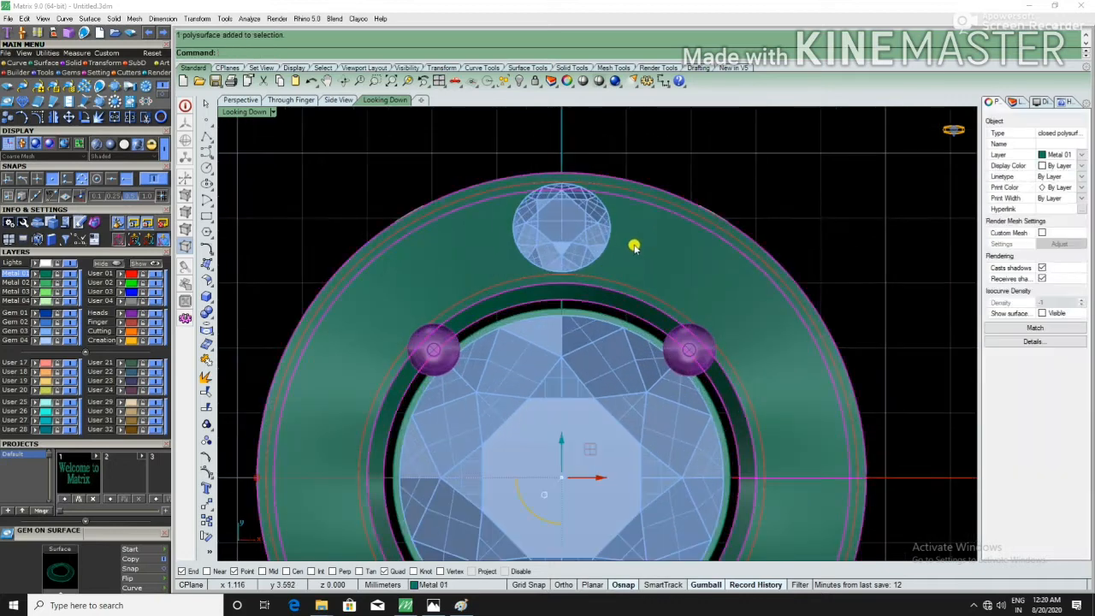
{"action": "scroll", "coordinate": [646, 250], "scroll_direction": "up", "scroll_amount": 3}
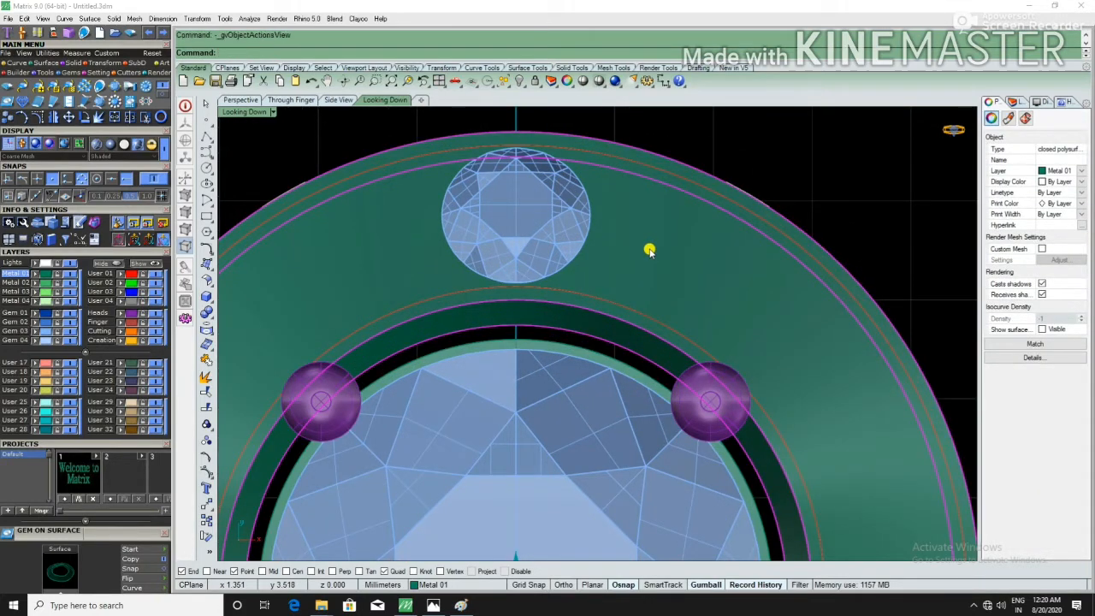
{"action": "middle_click", "coordinate": [650, 250]}
{"action": "left_click", "coordinate": [665, 274]}
{"action": "scroll", "coordinate": [652, 246], "scroll_direction": "up", "scroll_amount": 2}
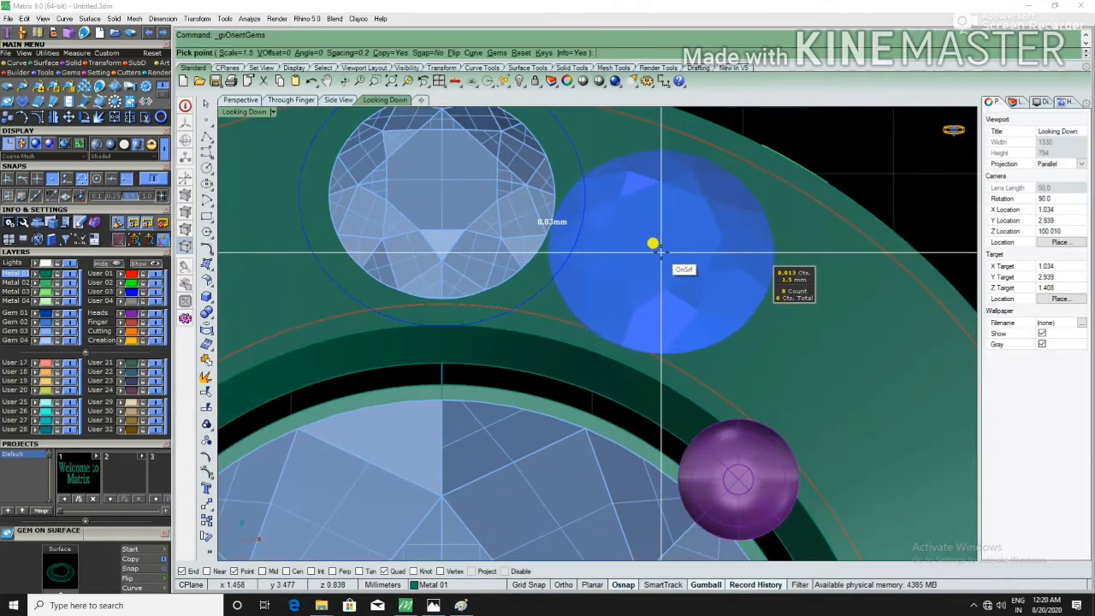
{"action": "left_click", "coordinate": [347, 53]}
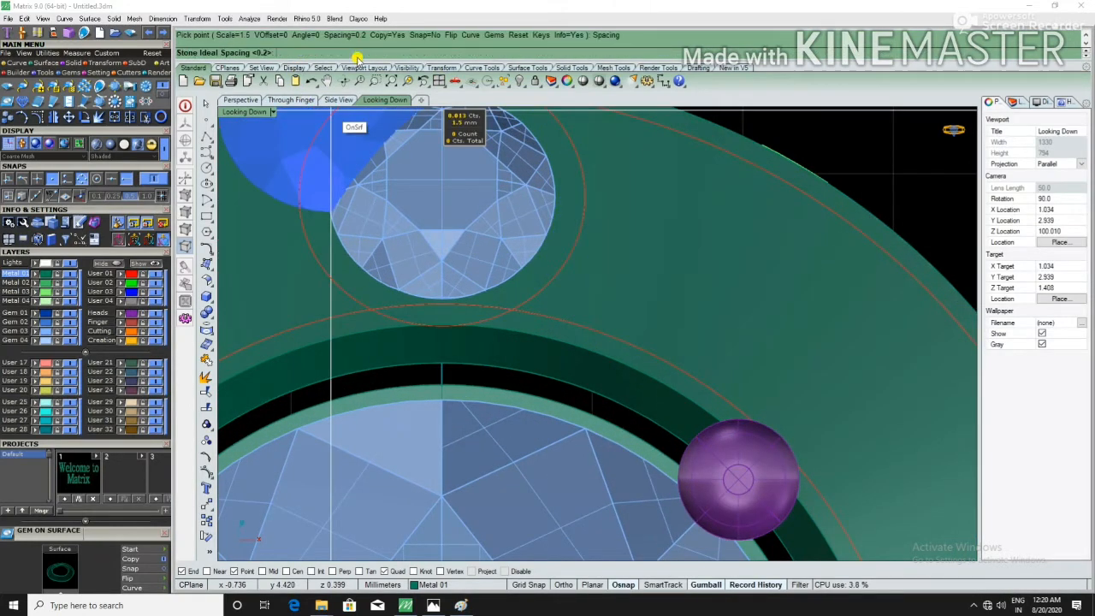
{"action": "key", "text": "Return"}
{"action": "scroll", "coordinate": [663, 274], "scroll_direction": "up", "scroll_amount": 3}
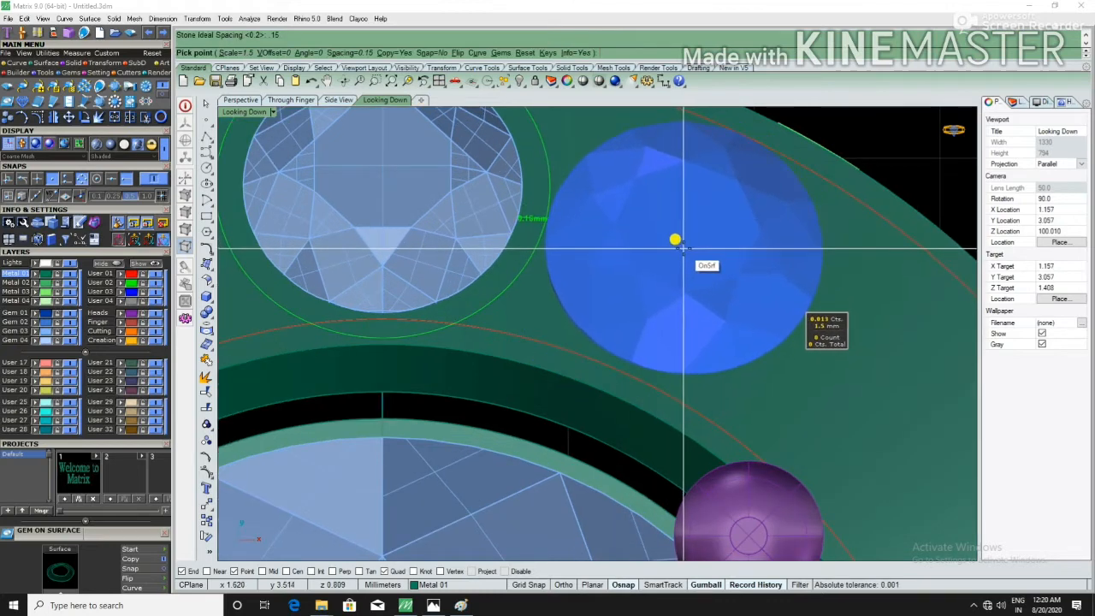
Step: Place three 1.5 mm gems clockwise from the first small gem, between the halo's guide curves
{"action": "left_click", "coordinate": [675, 242]}
{"action": "scroll", "coordinate": [599, 245], "scroll_direction": "down", "scroll_amount": 3}
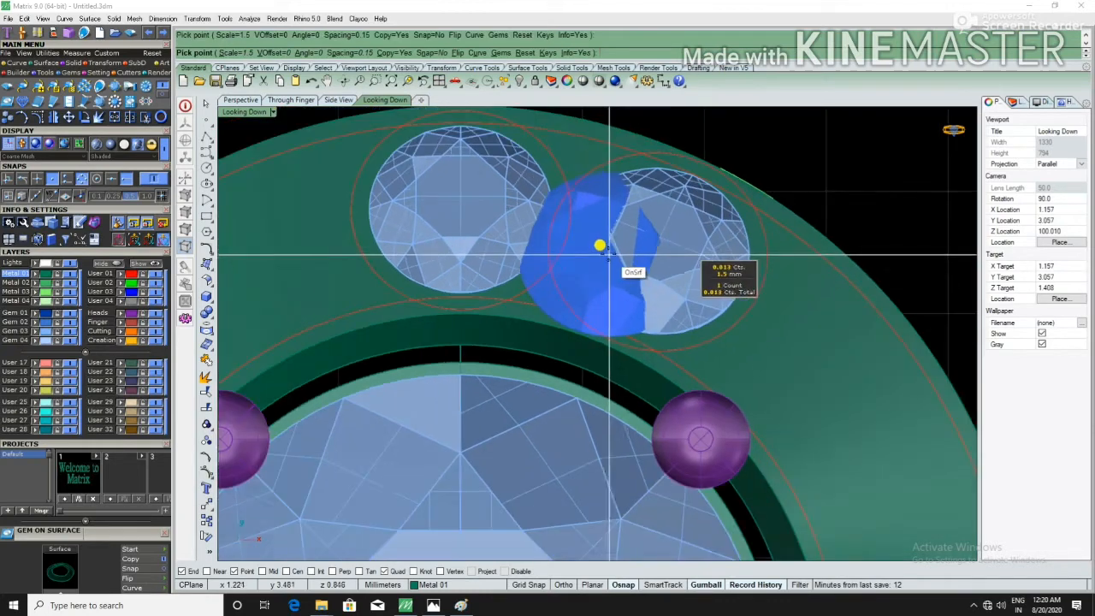
{"action": "scroll", "coordinate": [770, 318], "scroll_direction": "up", "scroll_amount": 2}
{"action": "scroll", "coordinate": [764, 332], "scroll_direction": "up", "scroll_amount": 1}
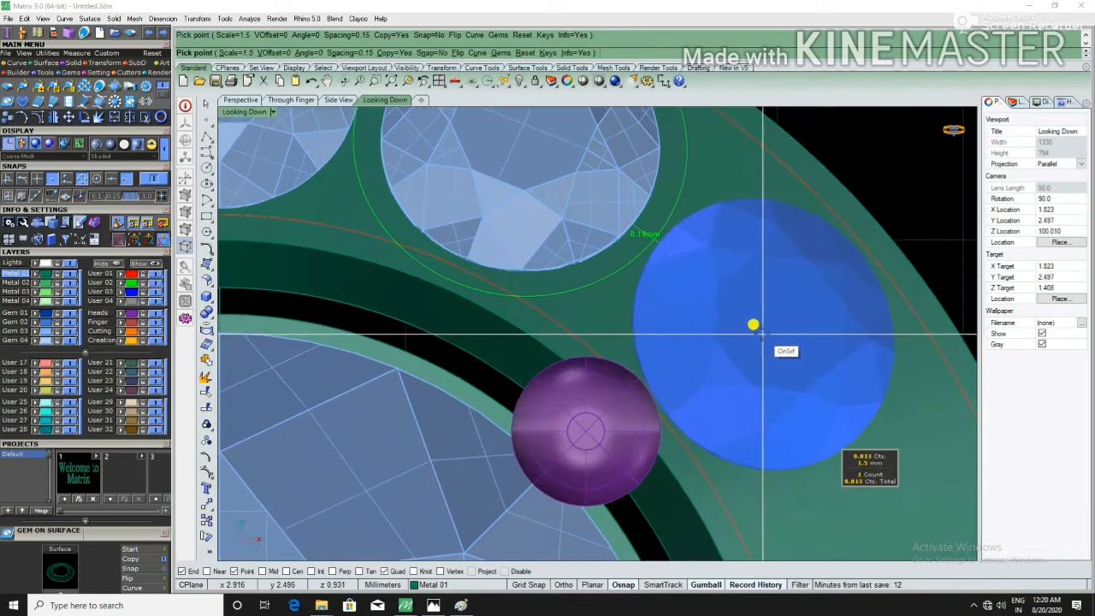
{"action": "left_click", "coordinate": [757, 332]}
{"action": "scroll", "coordinate": [630, 225], "scroll_direction": "down", "scroll_amount": 3}
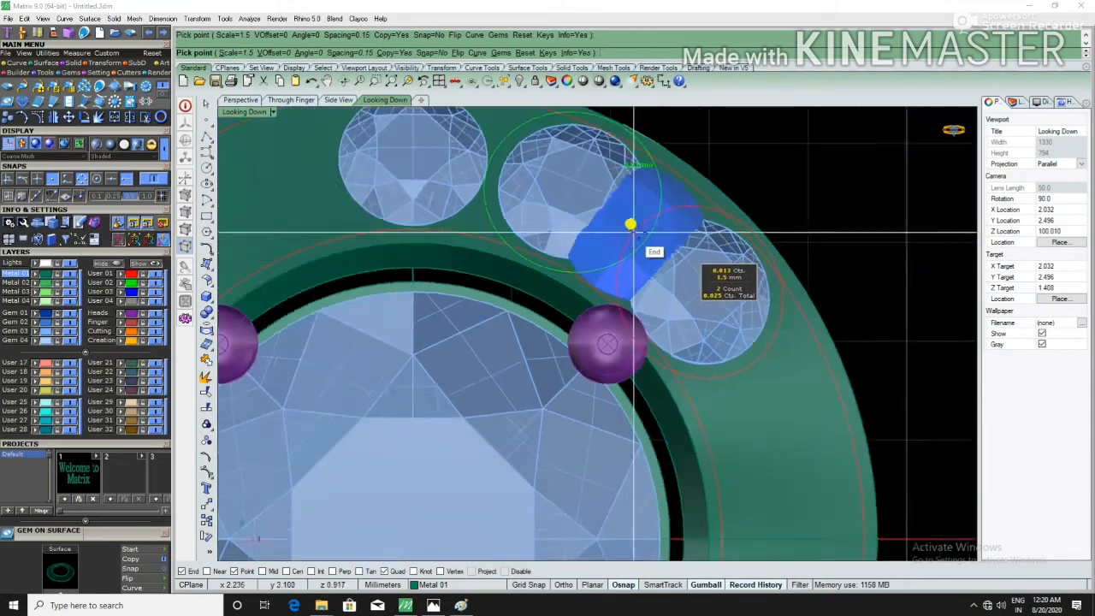
{"action": "scroll", "coordinate": [737, 386], "scroll_direction": "up", "scroll_amount": 2}
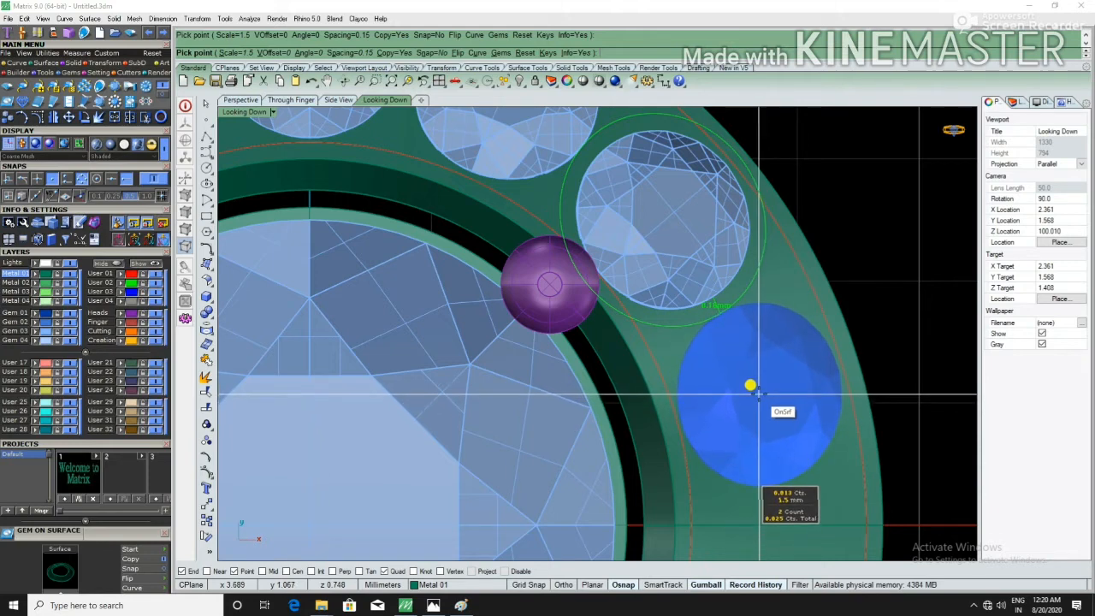
{"action": "left_click", "coordinate": [750, 386]}
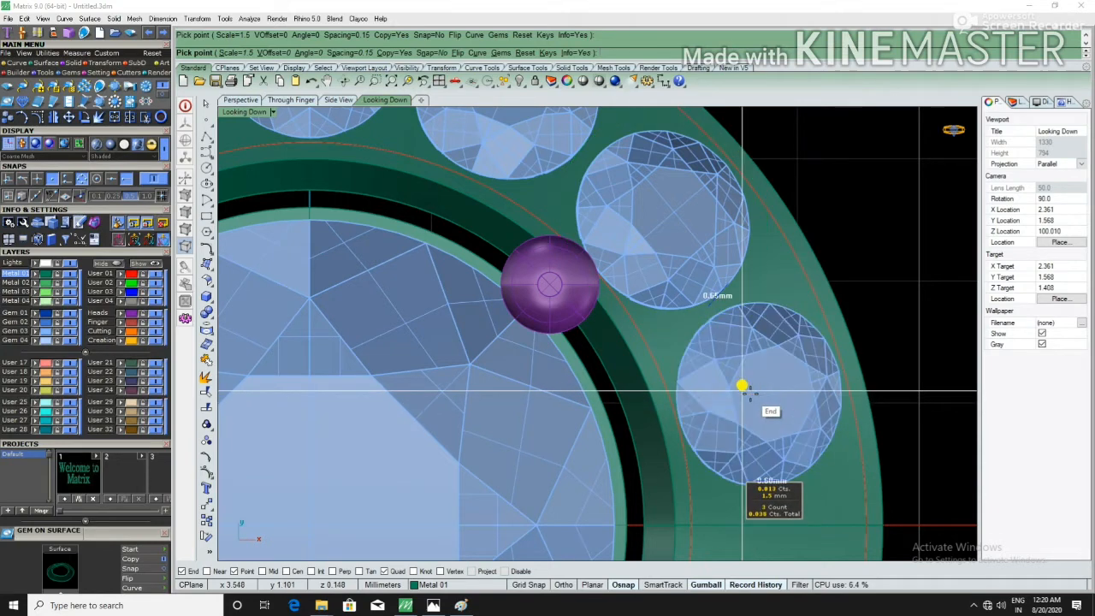
{"action": "key", "text": "Return"}
Step: Duplicate the halo's straight seam edge on its top surface along the X axis
{"action": "scroll", "coordinate": [723, 444], "scroll_direction": "down", "scroll_amount": 3}
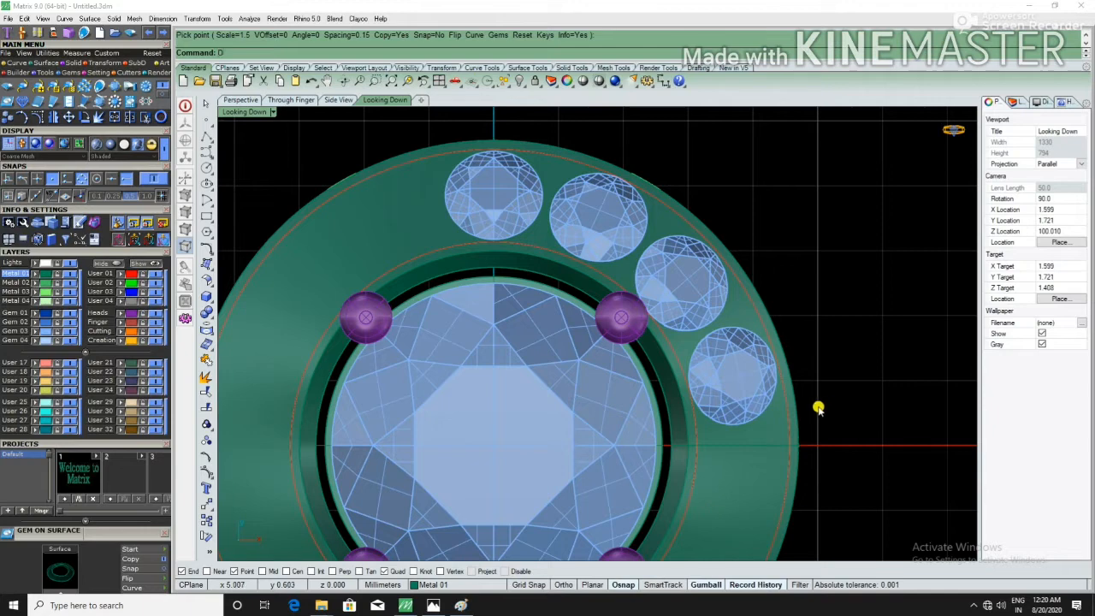
{"action": "key", "text": "Return"}
{"action": "left_click", "coordinate": [739, 447]}
{"action": "key", "text": "Return"}
Step: Offset the duplicated seam edge on the halo's top surface and move the offset curve to User Layer 01
{"action": "scroll", "coordinate": [765, 430], "scroll_direction": "up", "scroll_amount": 4}
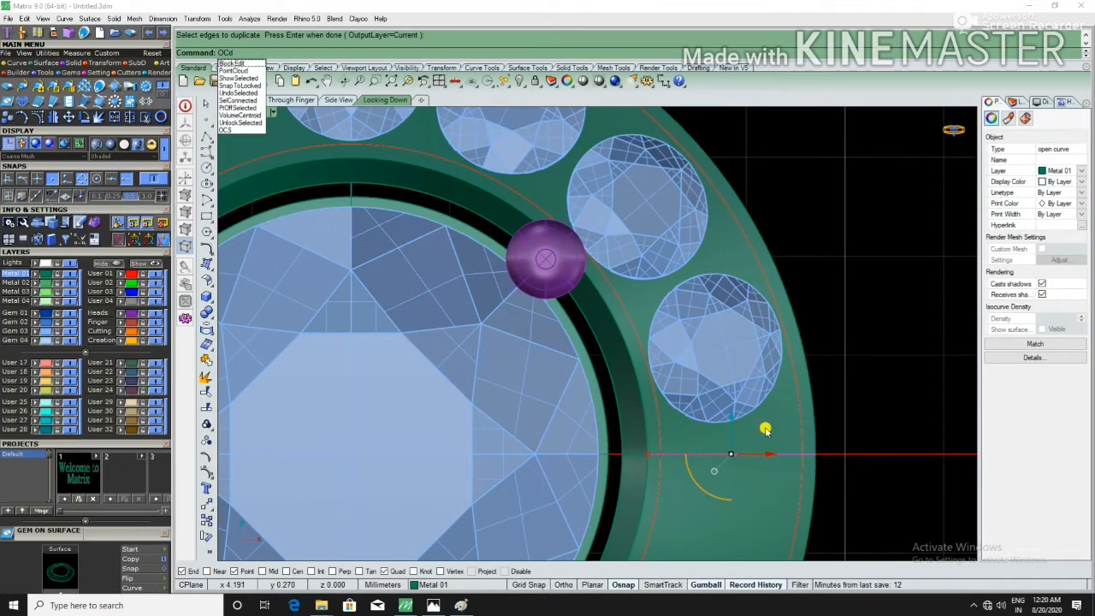
{"action": "key", "text": "Return"}
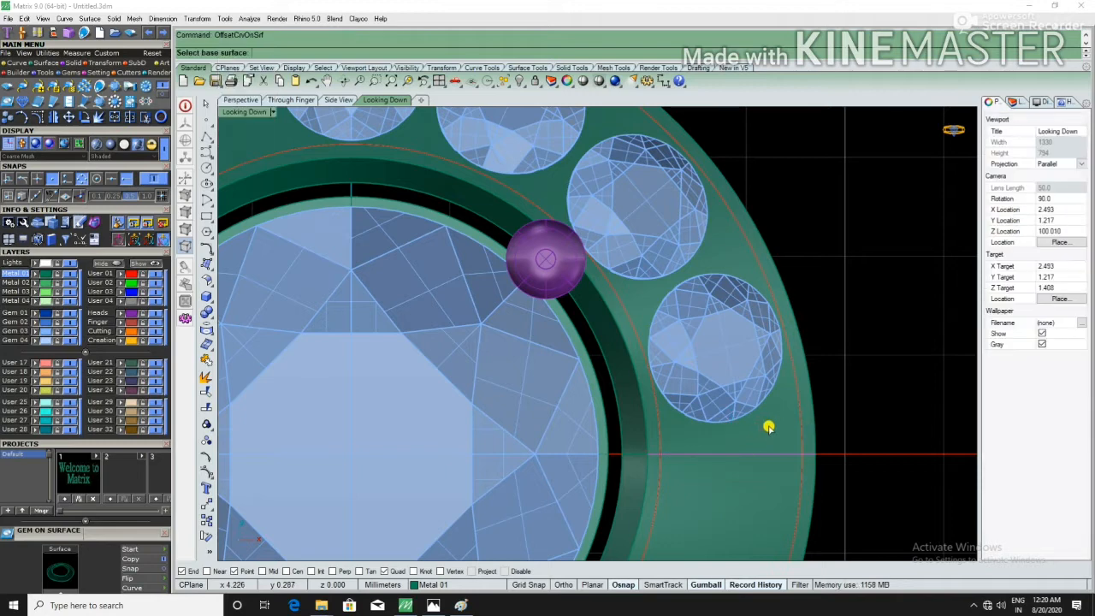
{"action": "left_click", "coordinate": [770, 430]}
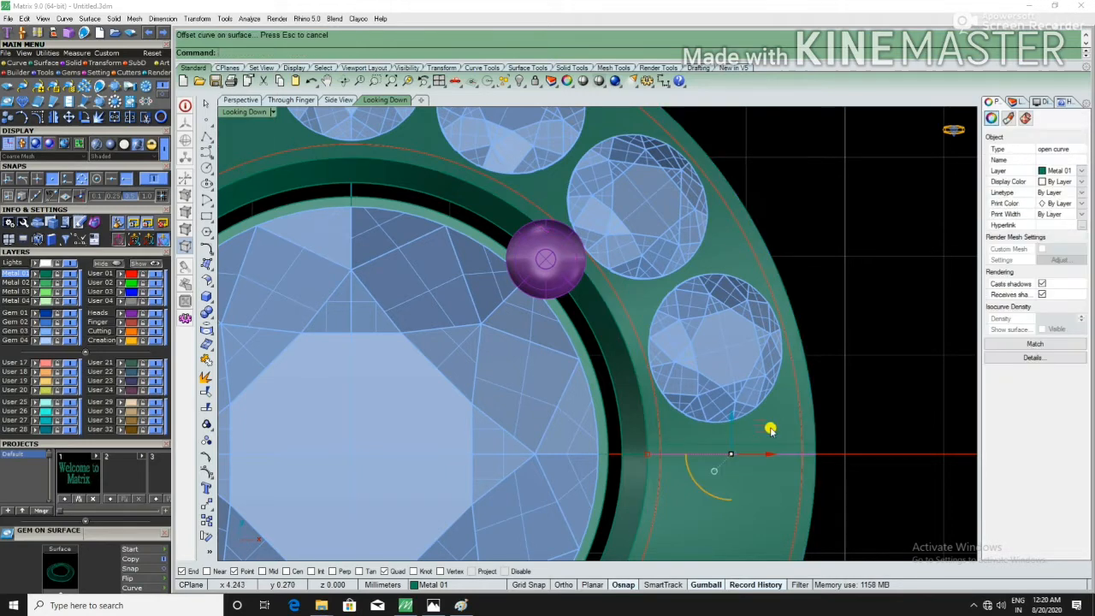
{"action": "left_click", "coordinate": [769, 444]}
{"action": "left_click", "coordinate": [793, 473]}
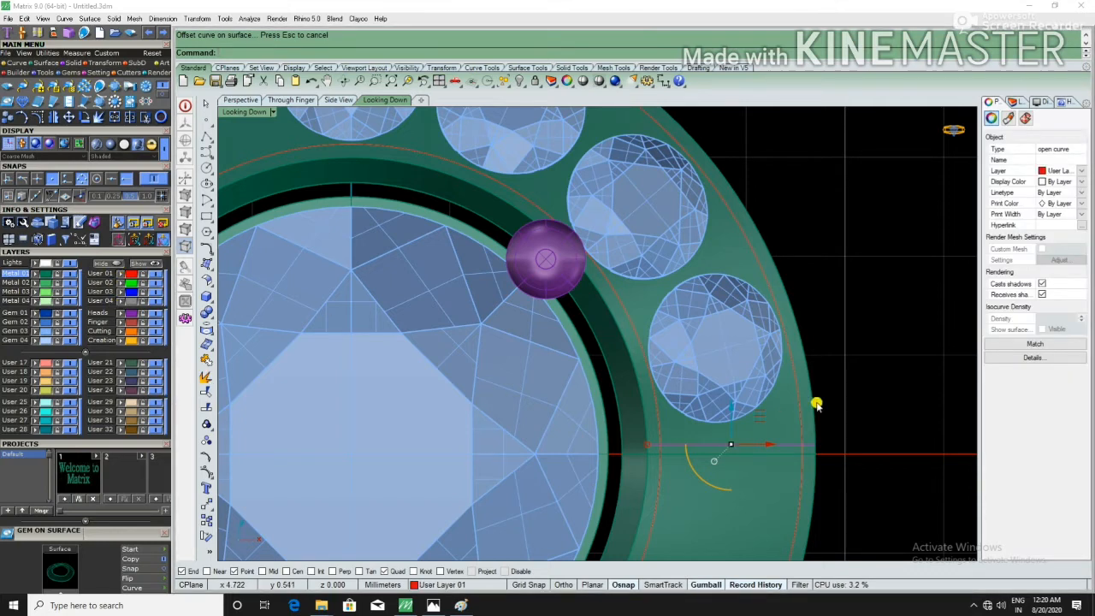
{"action": "key", "text": "Escape"}
Step: Delete the three small gems that follow the first one along the halo
{"action": "left_click", "coordinate": [713, 386]}
{"action": "key", "text": "Delete"}
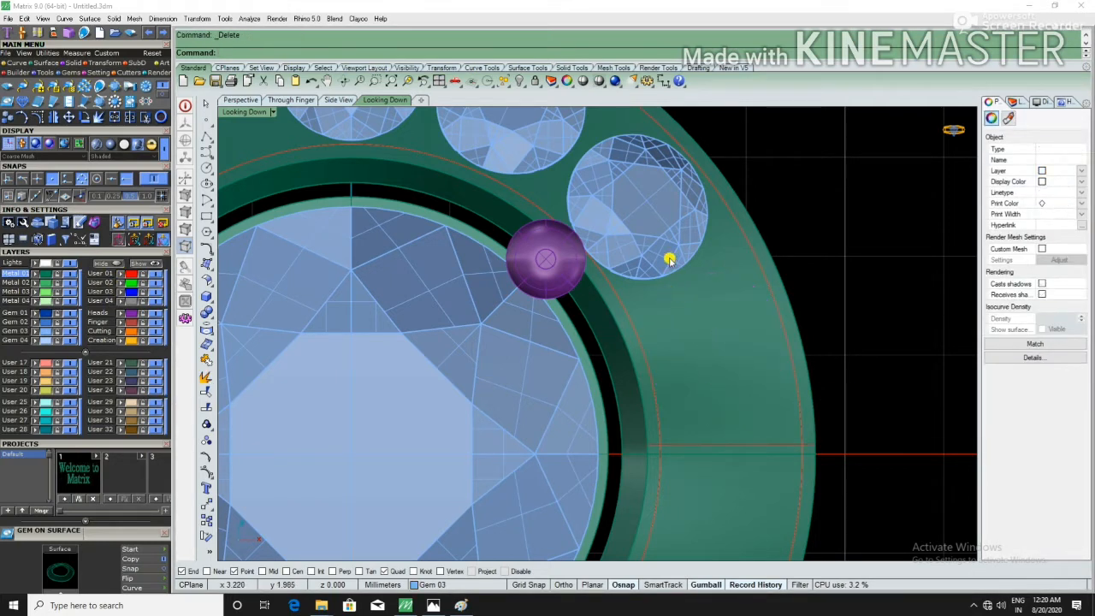
{"action": "left_click", "coordinate": [670, 259]}
{"action": "key", "text": "Delete"}
{"action": "left_click", "coordinate": [539, 155]}
{"action": "key", "text": "Delete"}
Step: Place two 1.5 mm gems on the halo's surface between the seam line and the gem on the Y axis
{"action": "scroll", "coordinate": [685, 334], "scroll_direction": "down", "scroll_amount": 4}
{"action": "left_click", "coordinate": [733, 374]}
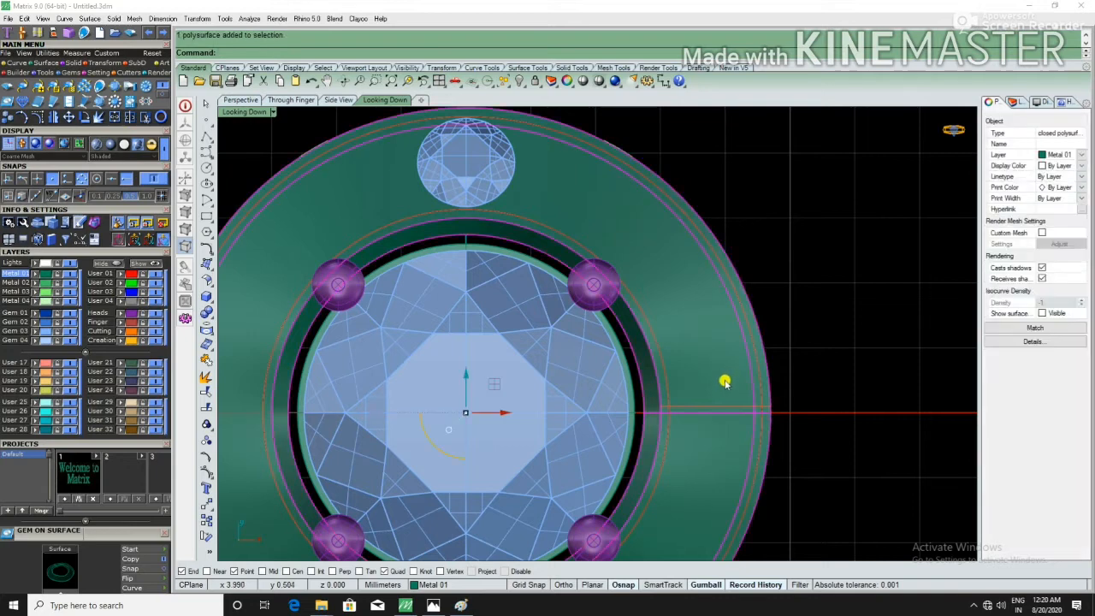
{"action": "scroll", "coordinate": [711, 377], "scroll_direction": "up", "scroll_amount": 3}
{"action": "key", "text": "F6"}
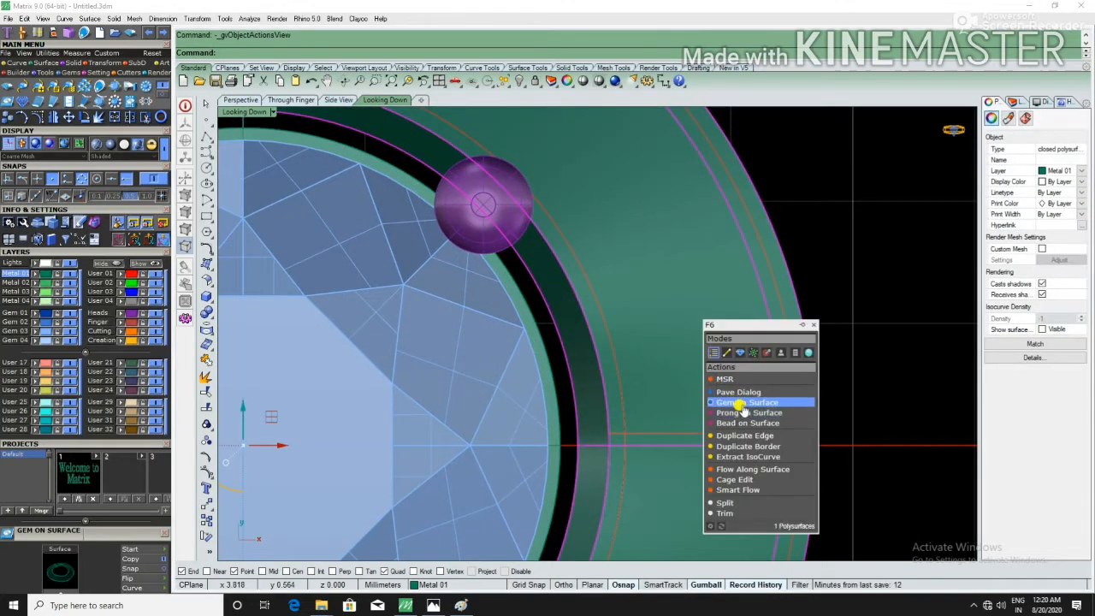
{"action": "left_click", "coordinate": [739, 403]}
{"action": "scroll", "coordinate": [702, 370], "scroll_direction": "up", "scroll_amount": 4}
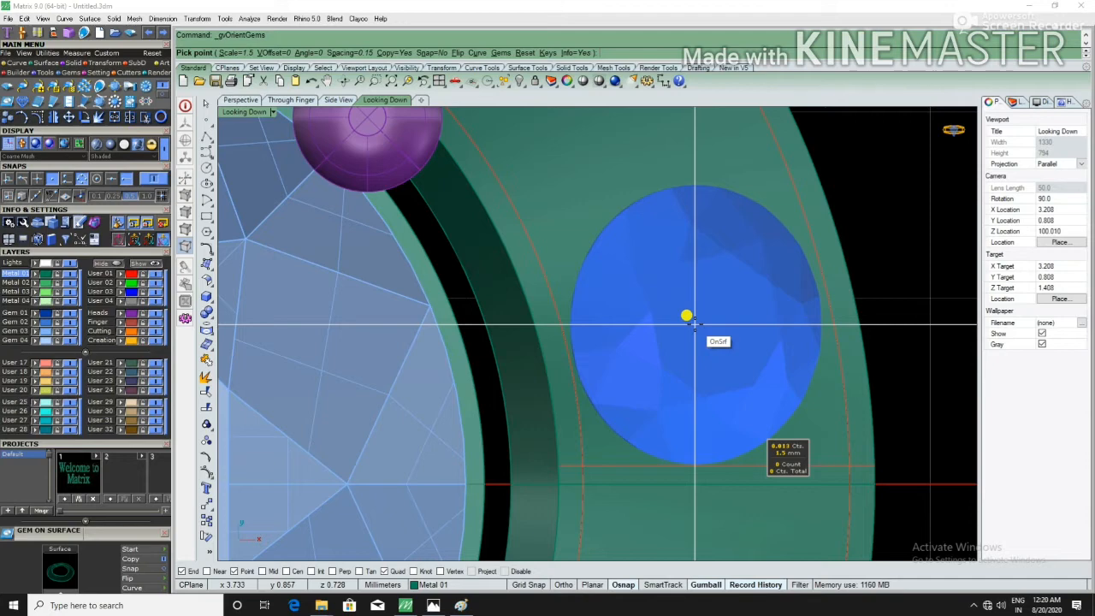
{"action": "left_click", "coordinate": [694, 321]}
{"action": "scroll", "coordinate": [697, 293], "scroll_direction": "down", "scroll_amount": 3}
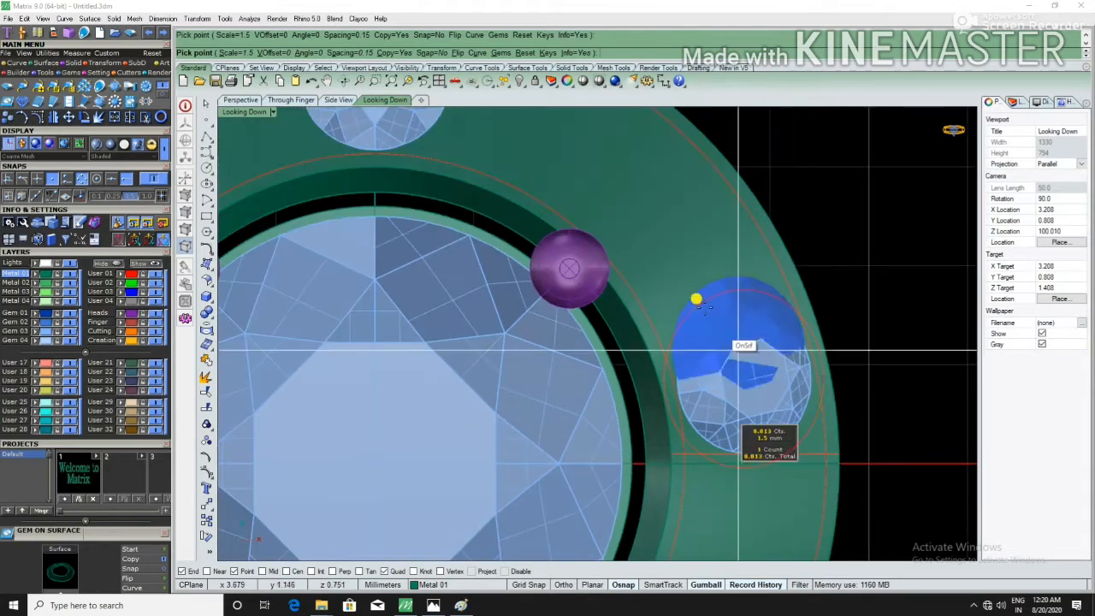
{"action": "scroll", "coordinate": [659, 213], "scroll_direction": "up", "scroll_amount": 3}
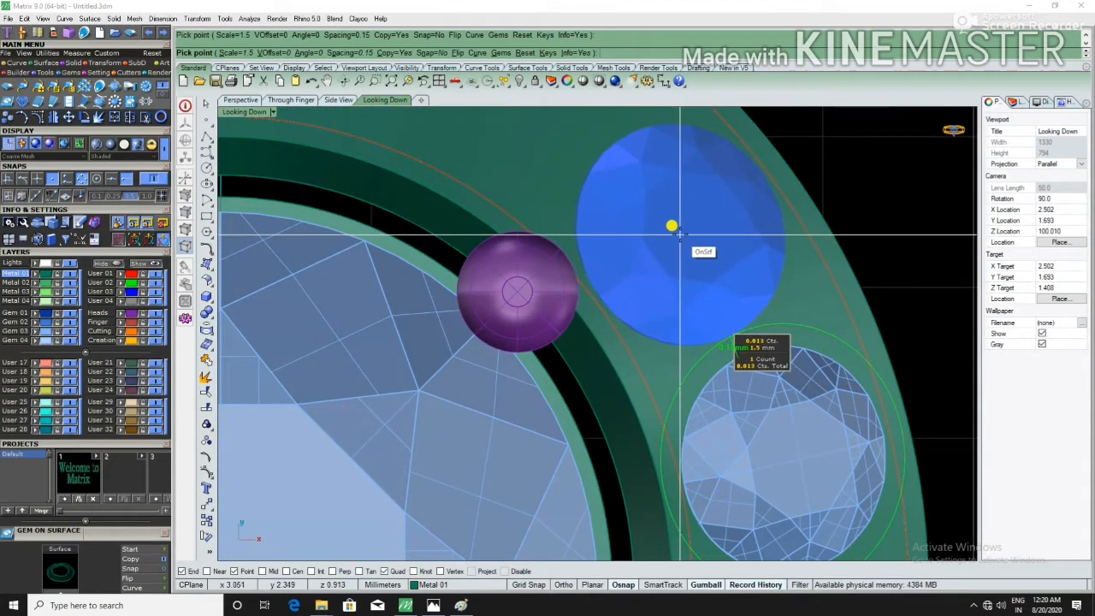
{"action": "left_click", "coordinate": [673, 227]}
{"action": "scroll", "coordinate": [795, 415], "scroll_direction": "down", "scroll_amount": 3}
{"action": "scroll", "coordinate": [655, 245], "scroll_direction": "up", "scroll_amount": 3}
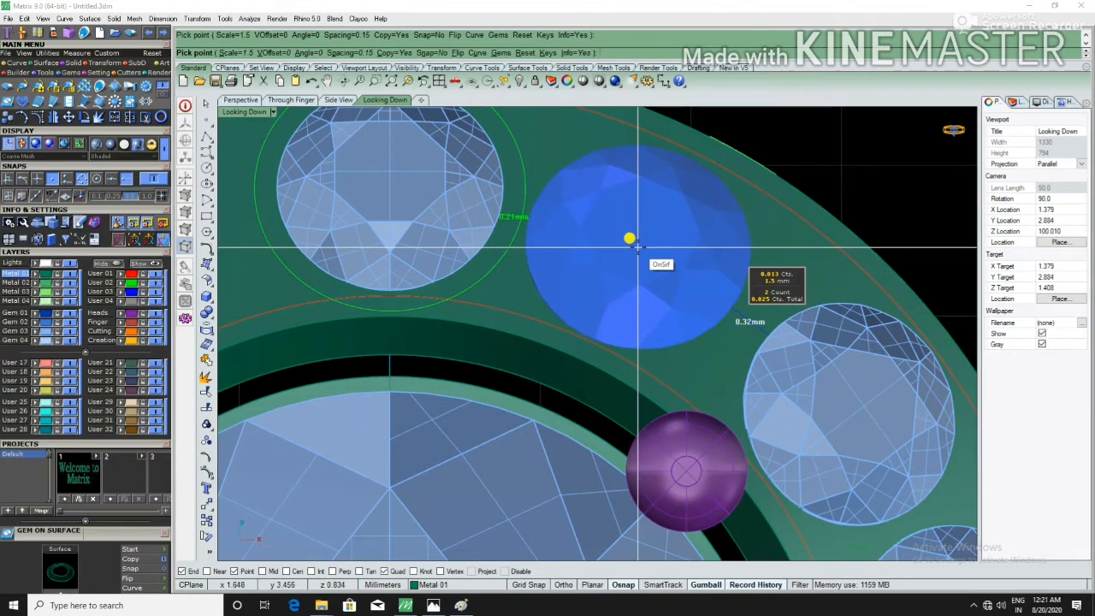
{"action": "key", "text": "Escape"}
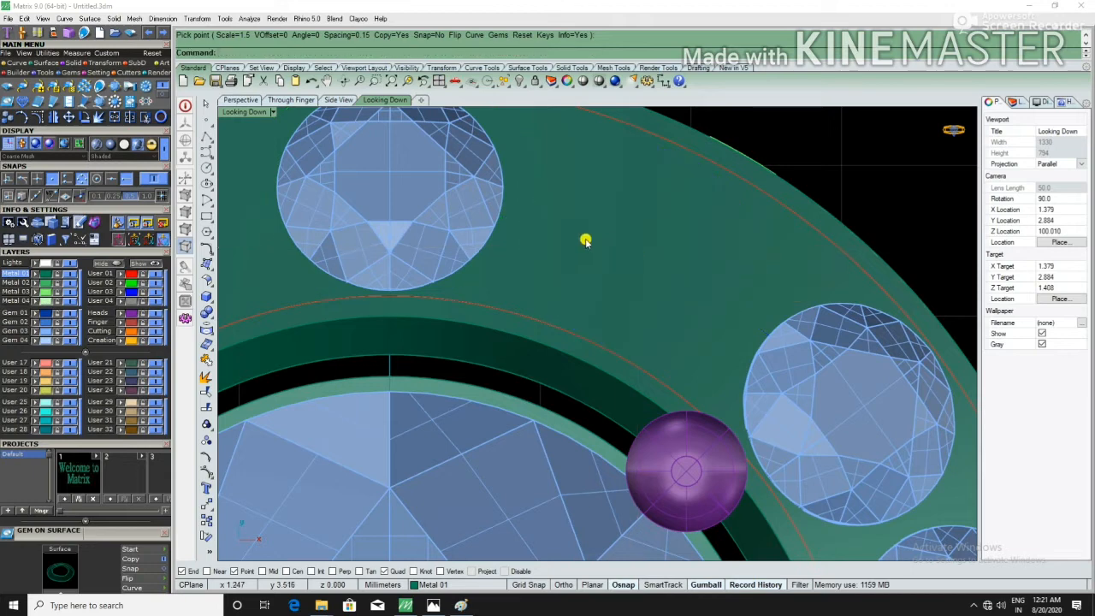
Step: Delete all three 1.5 mm gems from the halo's top surface
{"action": "left_click", "coordinate": [454, 213]}
{"action": "left_click", "coordinate": [797, 364]}
{"action": "key", "text": "Delete"}
{"action": "scroll", "coordinate": [723, 316], "scroll_direction": "down", "scroll_amount": 7}
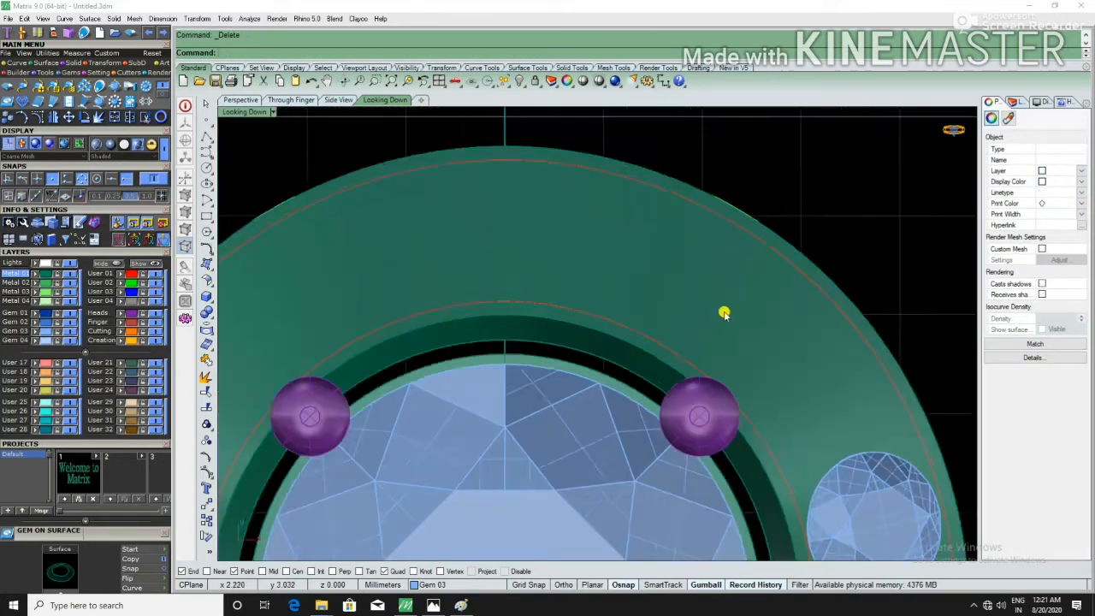
{"action": "left_click", "coordinate": [834, 472]}
{"action": "key", "text": "Delete"}
{"action": "scroll", "coordinate": [626, 276], "scroll_direction": "down", "scroll_amount": 8}
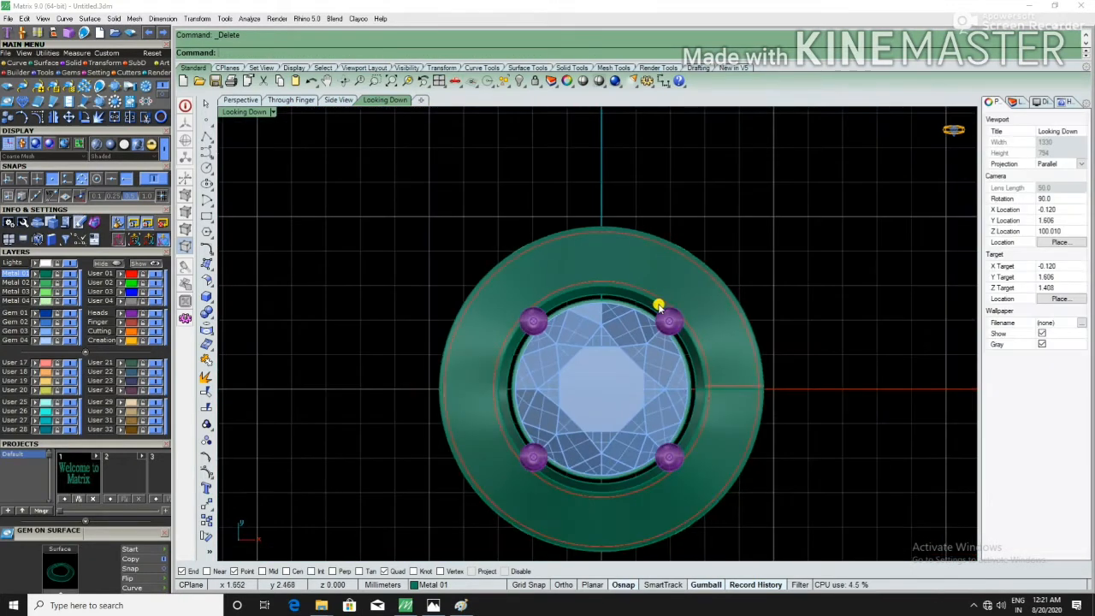
Step: Place a 1.6 mm gem on the halo's surface at the Y axis, centred between the guide curves
{"action": "scroll", "coordinate": [655, 296], "scroll_direction": "up", "scroll_amount": 3}
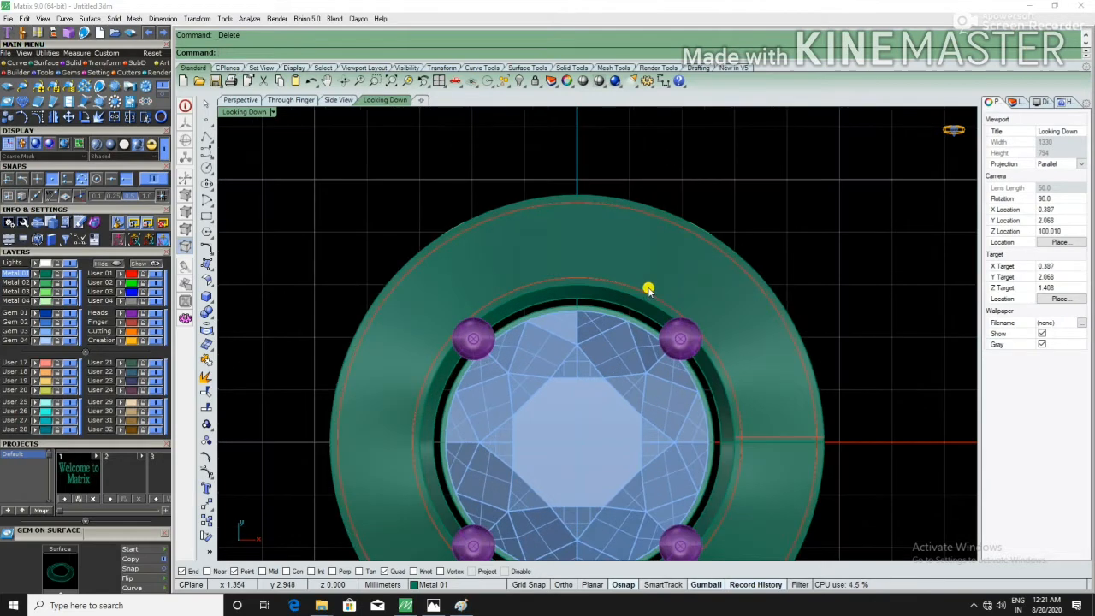
{"action": "left_click", "coordinate": [646, 278]}
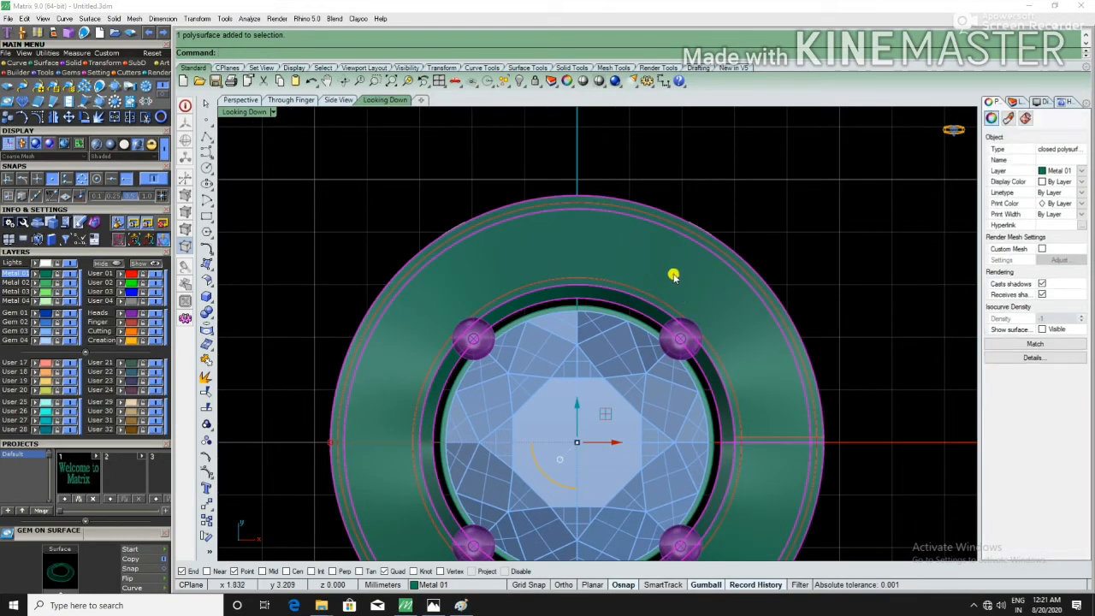
{"action": "key", "text": "F6"}
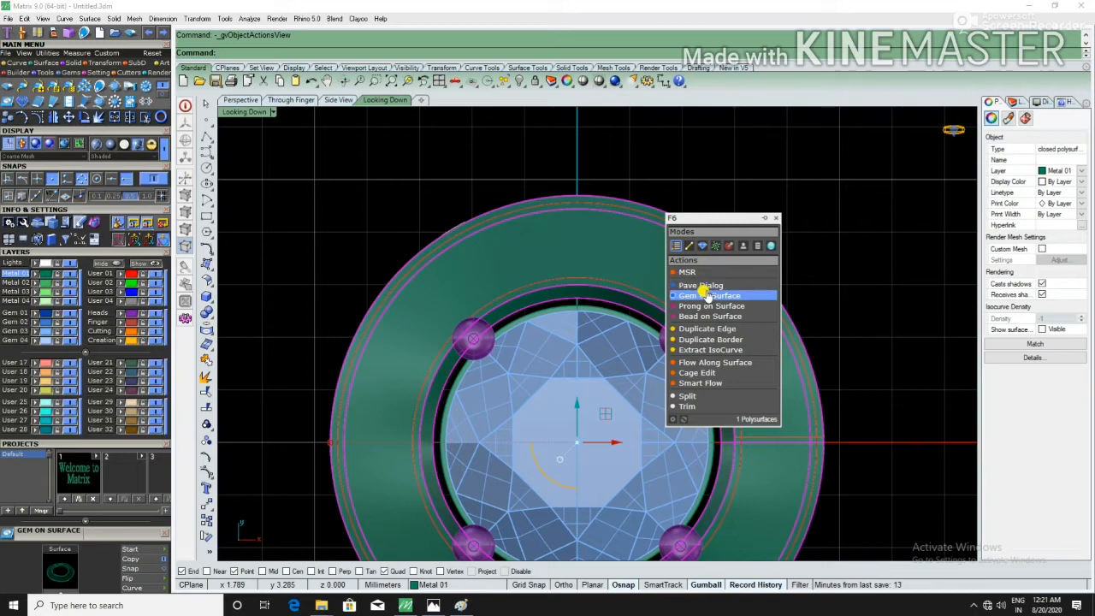
{"action": "left_click", "coordinate": [708, 295]}
{"action": "scroll", "coordinate": [556, 248], "scroll_direction": "up", "scroll_amount": 2}
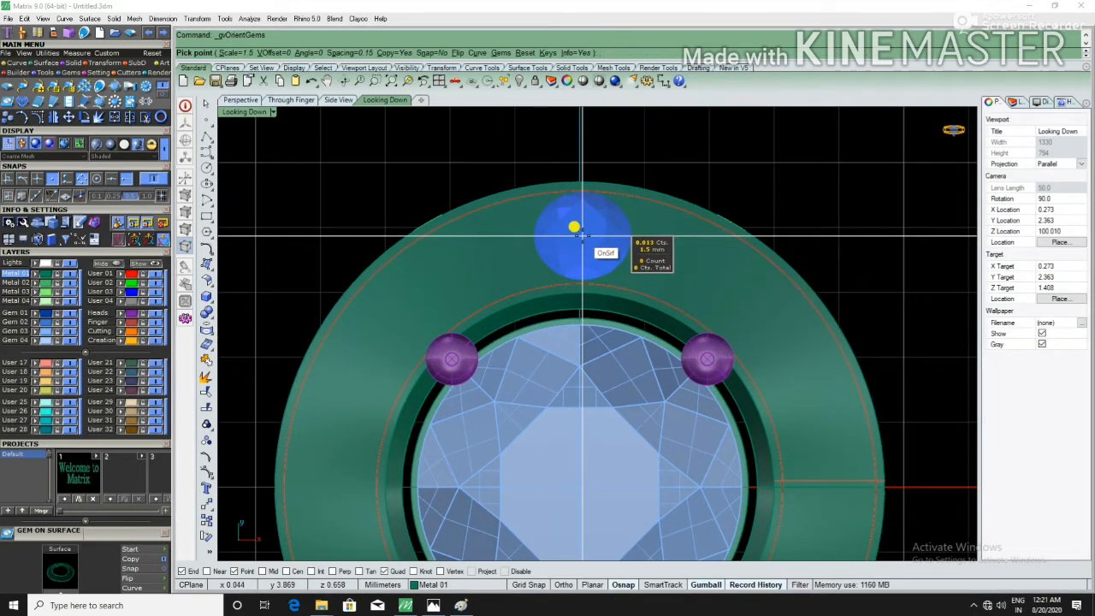
{"action": "scroll", "coordinate": [590, 221], "scroll_direction": "up", "scroll_amount": 2}
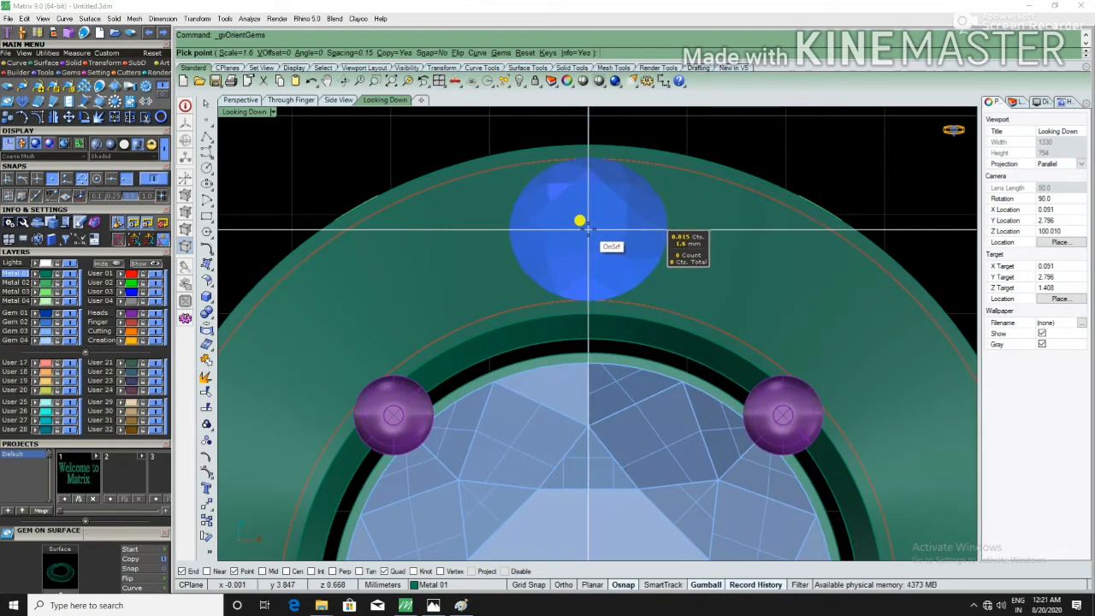
{"action": "left_click", "coordinate": [587, 227]}
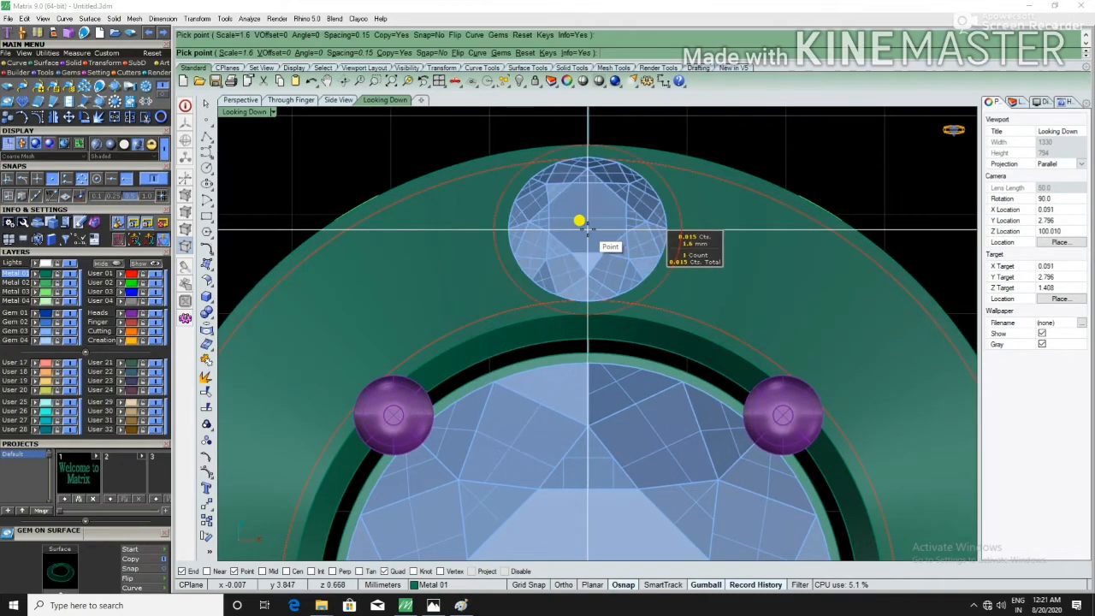
Step: Place a 1.6 mm gem between the guide curves, just above the offset seam line near the X axis
{"action": "scroll", "coordinate": [639, 251], "scroll_direction": "down", "scroll_amount": 2}
{"action": "scroll", "coordinate": [709, 254], "scroll_direction": "up", "scroll_amount": 2}
{"action": "scroll", "coordinate": [761, 419], "scroll_direction": "down", "scroll_amount": 2}
{"action": "scroll", "coordinate": [762, 419], "scroll_direction": "up", "scroll_amount": 2}
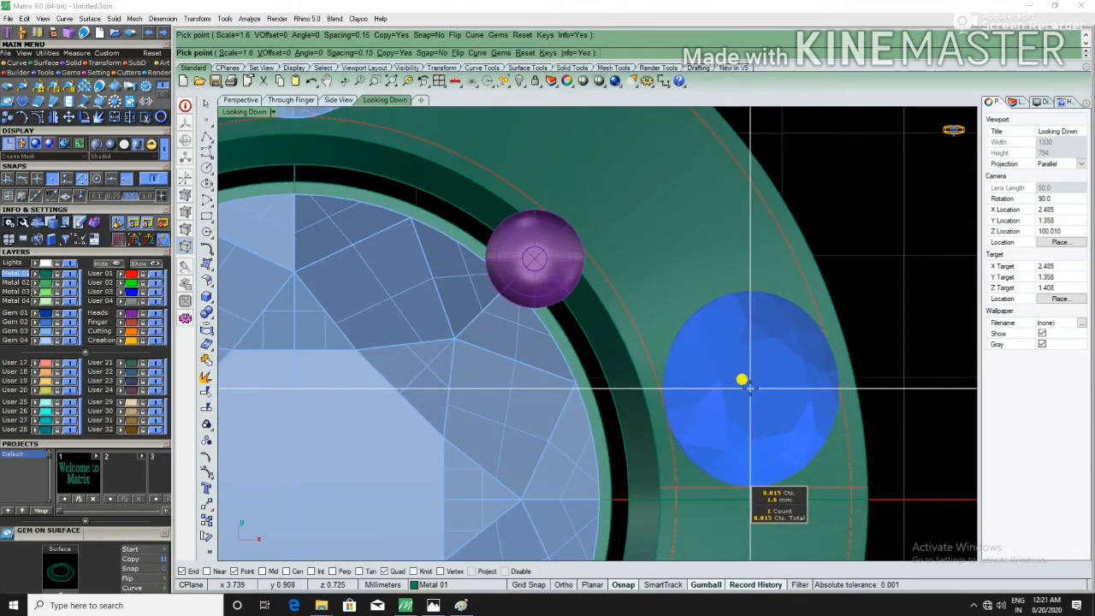
{"action": "left_click", "coordinate": [748, 386]}
{"action": "scroll", "coordinate": [629, 427], "scroll_direction": "down", "scroll_amount": 2}
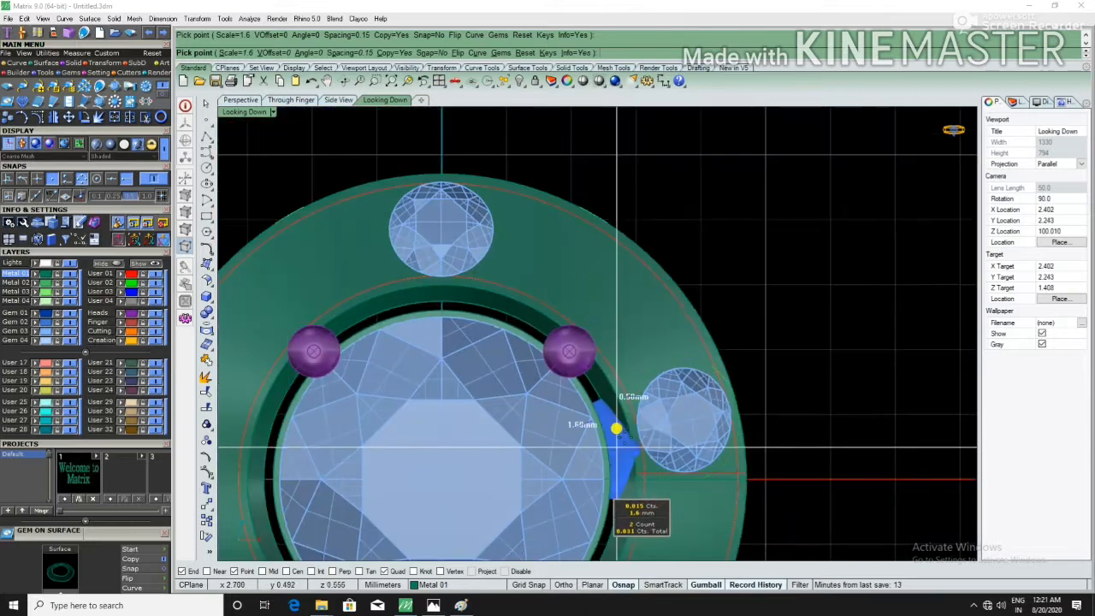
Step: Try a third 1.6 mm gem next to the seam-line gem and delete it
{"action": "scroll", "coordinate": [628, 308], "scroll_direction": "up", "scroll_amount": 2}
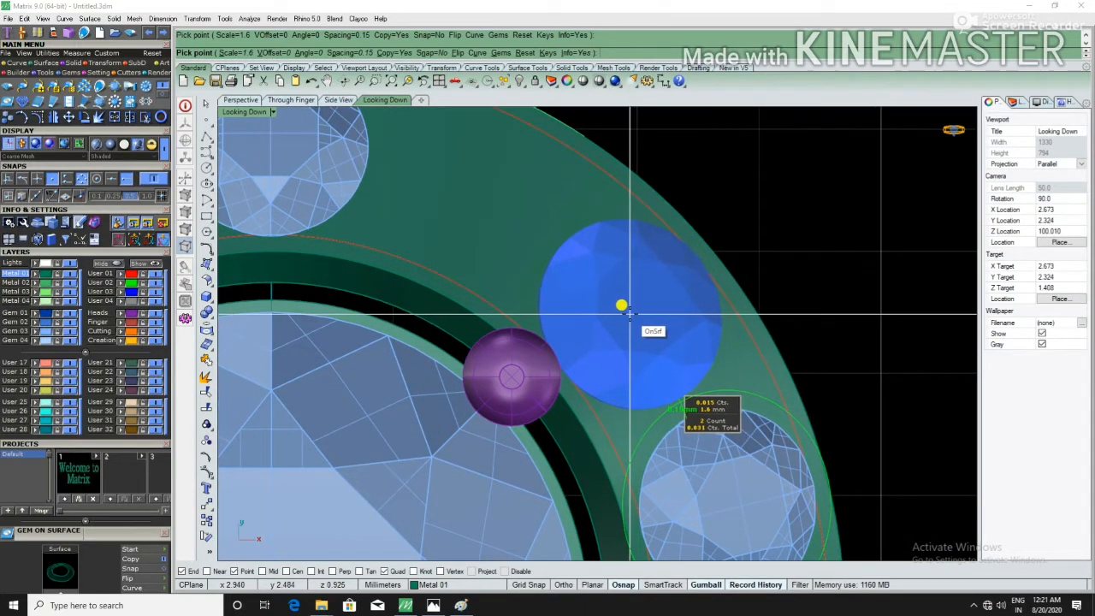
{"action": "left_click", "coordinate": [628, 315]}
{"action": "scroll", "coordinate": [667, 359], "scroll_direction": "down", "scroll_amount": 2}
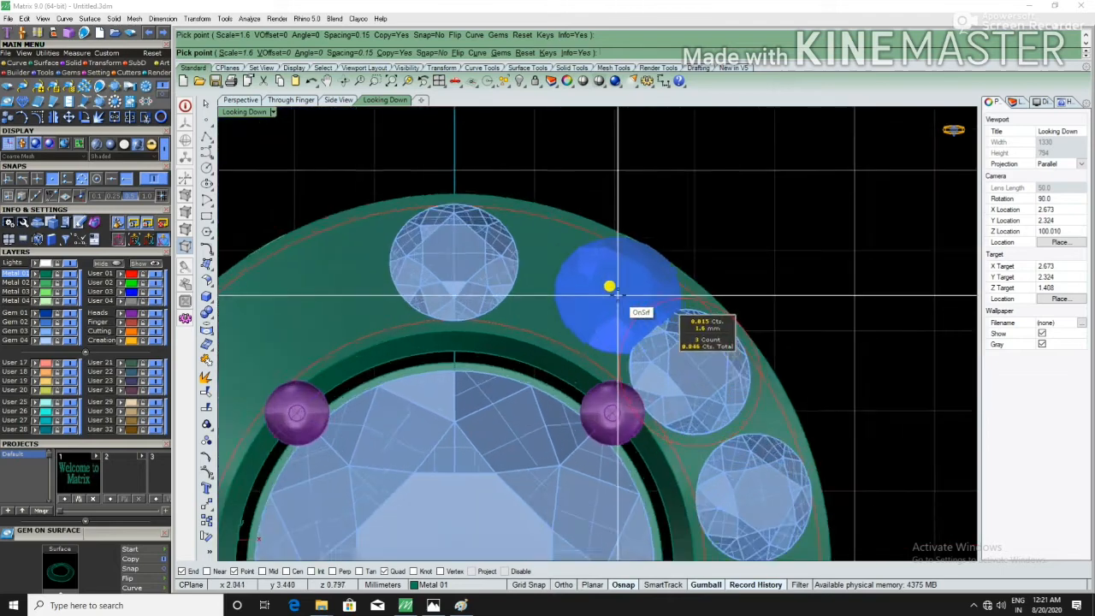
{"action": "scroll", "coordinate": [599, 286], "scroll_direction": "up", "scroll_amount": 2}
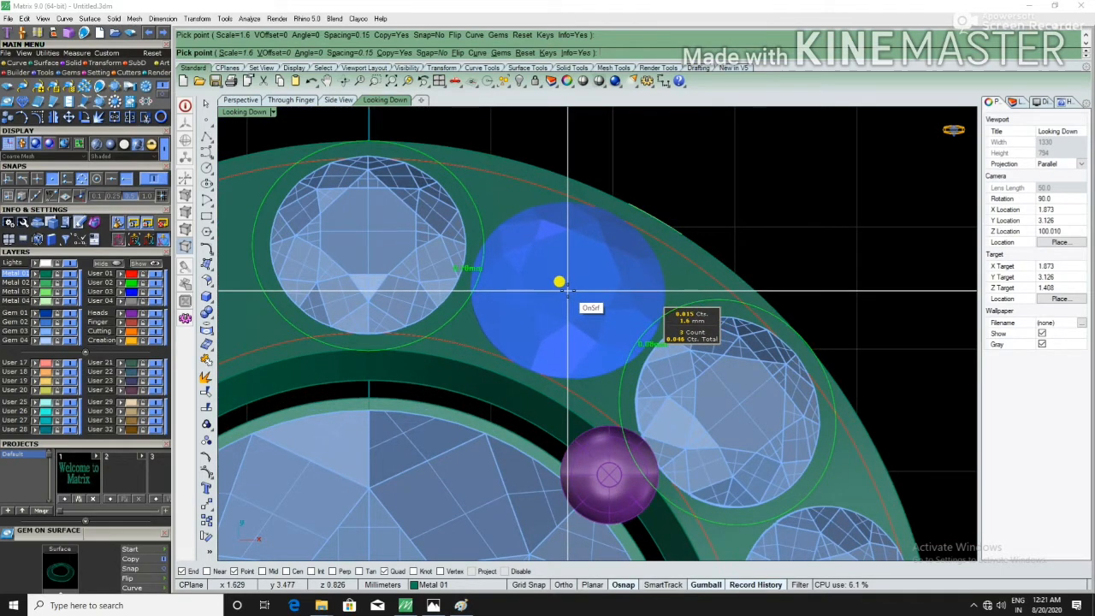
{"action": "key", "text": "Escape"}
{"action": "left_click", "coordinate": [693, 381]}
{"action": "key", "text": "Delete"}
{"action": "scroll", "coordinate": [672, 345], "scroll_direction": "down", "scroll_amount": 2}
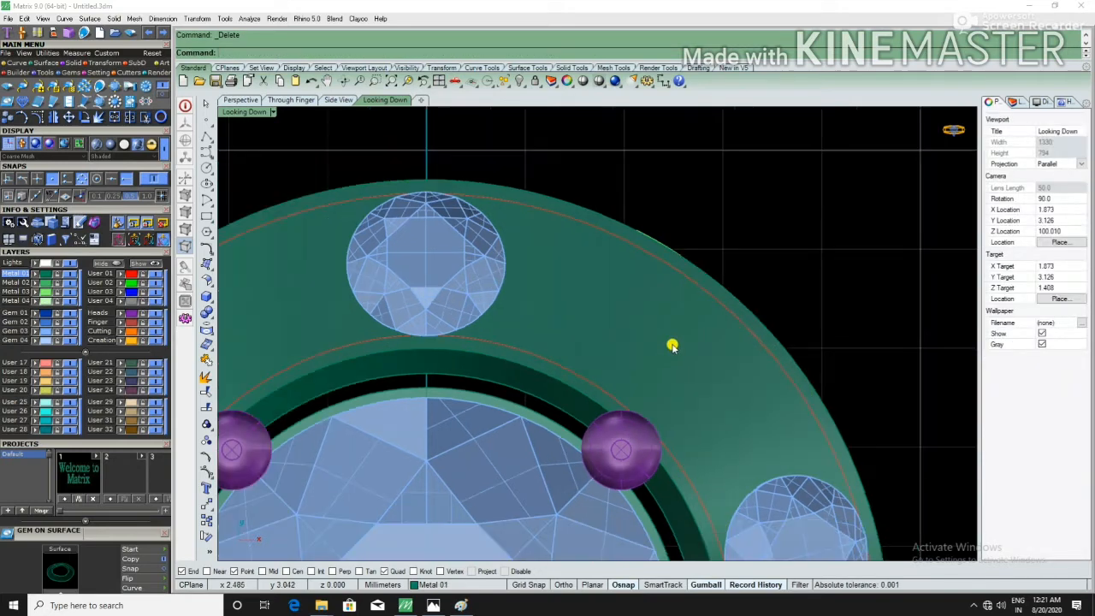
Step: Place two 1.6 mm gems on the halo to fill the gap between the Y-axis gem and the seam-line gem
{"action": "left_click", "coordinate": [670, 345]}
{"action": "right_click", "coordinate": [686, 361]}
{"action": "scroll", "coordinate": [686, 361], "scroll_direction": "up", "scroll_amount": 4}
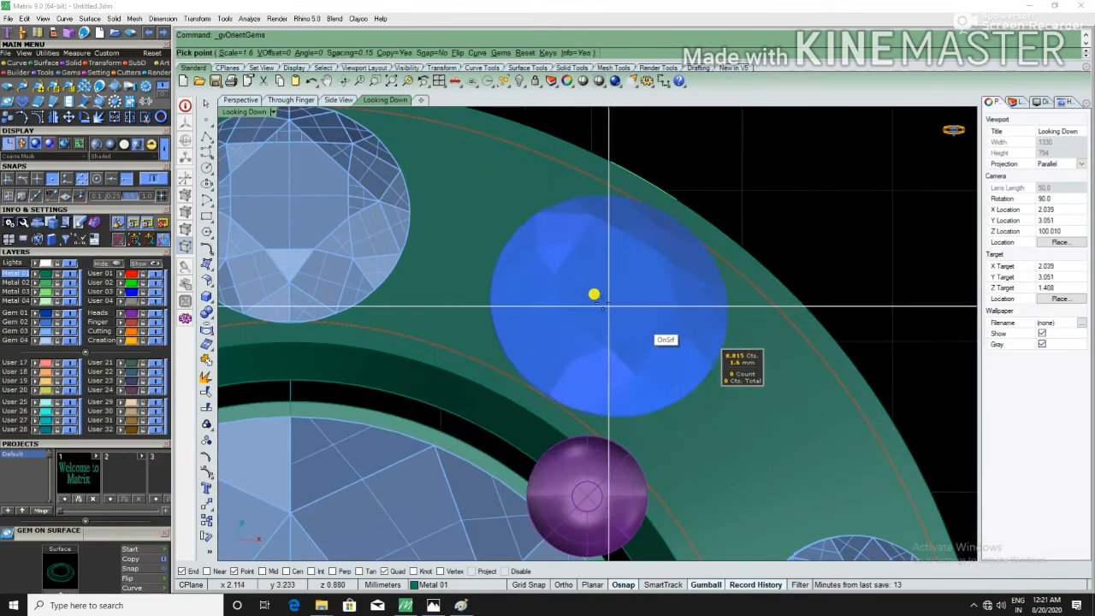
{"action": "left_click", "coordinate": [539, 270]}
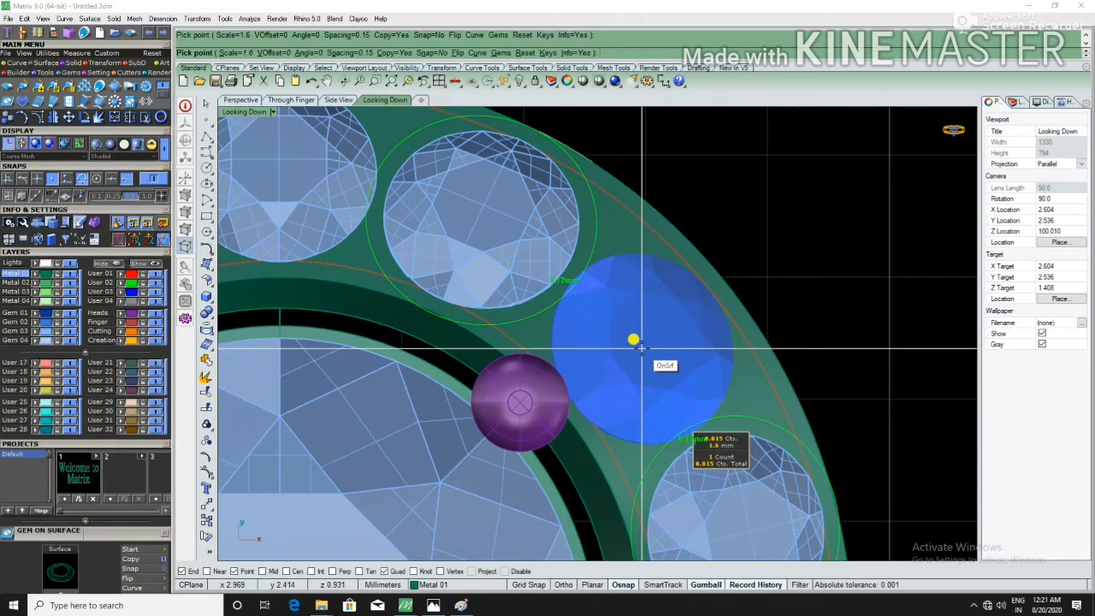
{"action": "left_click", "coordinate": [633, 341]}
{"action": "key", "text": "Return"}
{"action": "scroll", "coordinate": [637, 340], "scroll_direction": "down", "scroll_amount": 5}
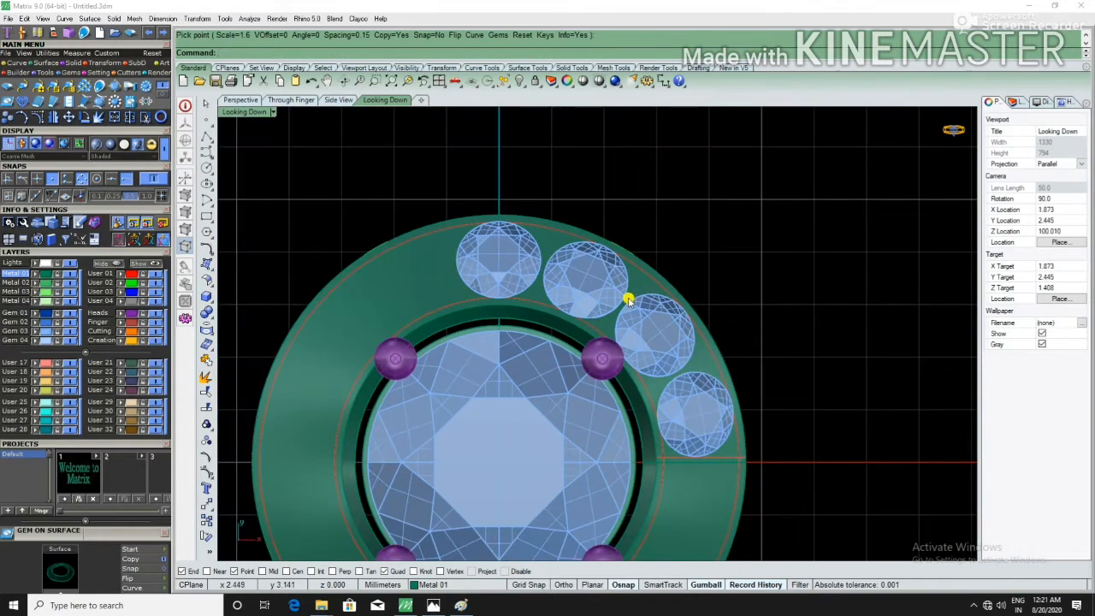
Step: Try to mirror the three gems in the quadrant across the X axis from origin 0
{"action": "left_click", "coordinate": [582, 278]}
{"action": "left_click", "coordinate": [647, 317], "text": "shift"}
{"action": "left_click", "coordinate": [700, 390], "text": "shift"}
{"action": "scroll", "coordinate": [765, 393], "scroll_direction": "down", "scroll_amount": 3}
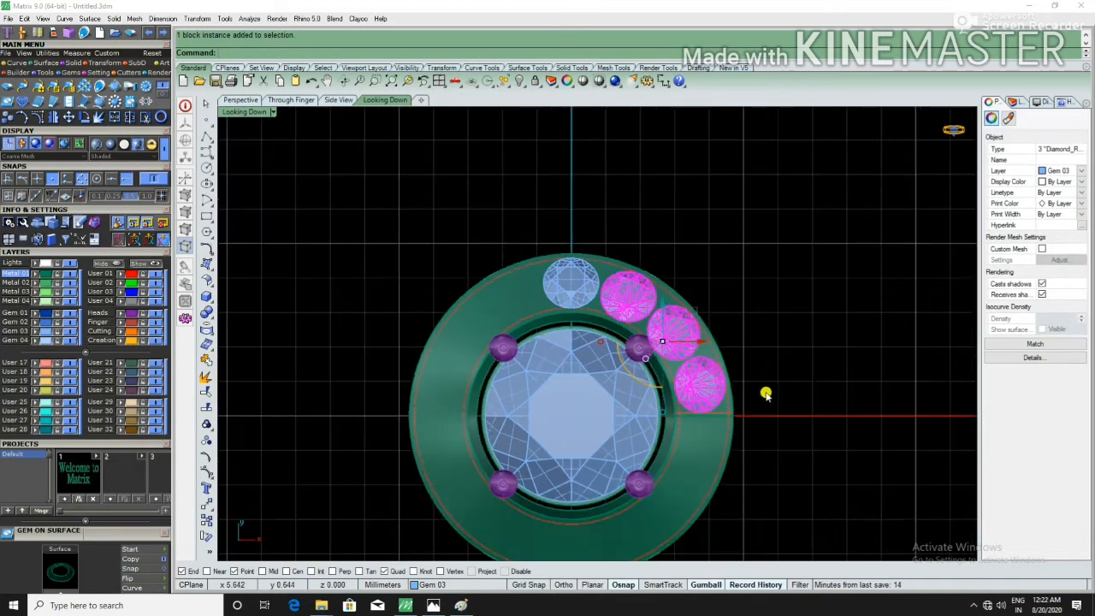
{"action": "type", "text": "irror"}
{"action": "key", "text": "Return"}
{"action": "type", "text": "0"}
{"action": "key", "text": "Return"}
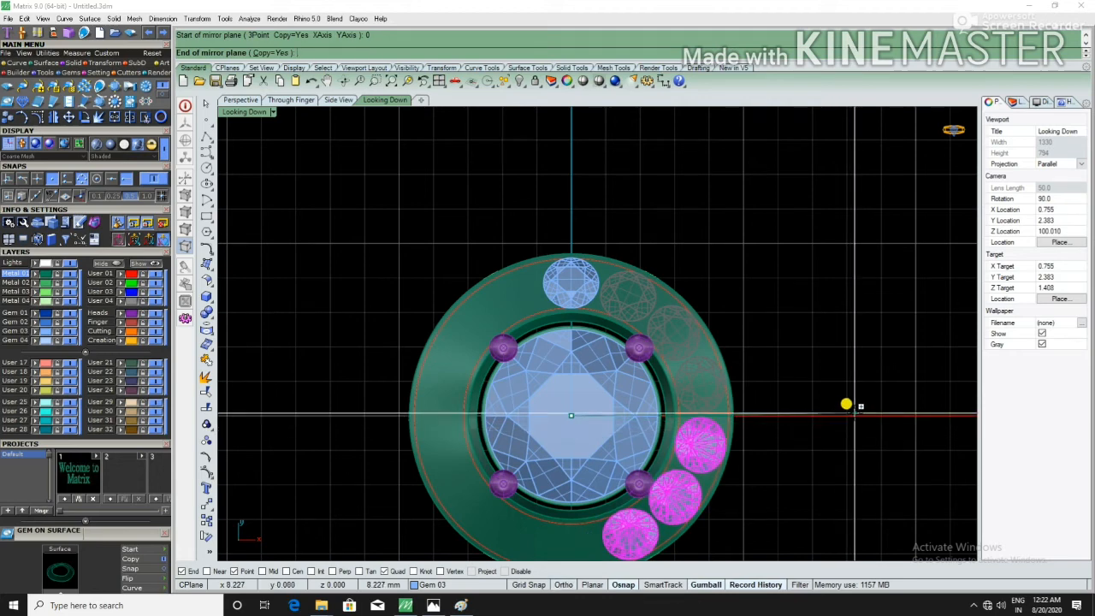
{"action": "left_click", "coordinate": [846, 405]}
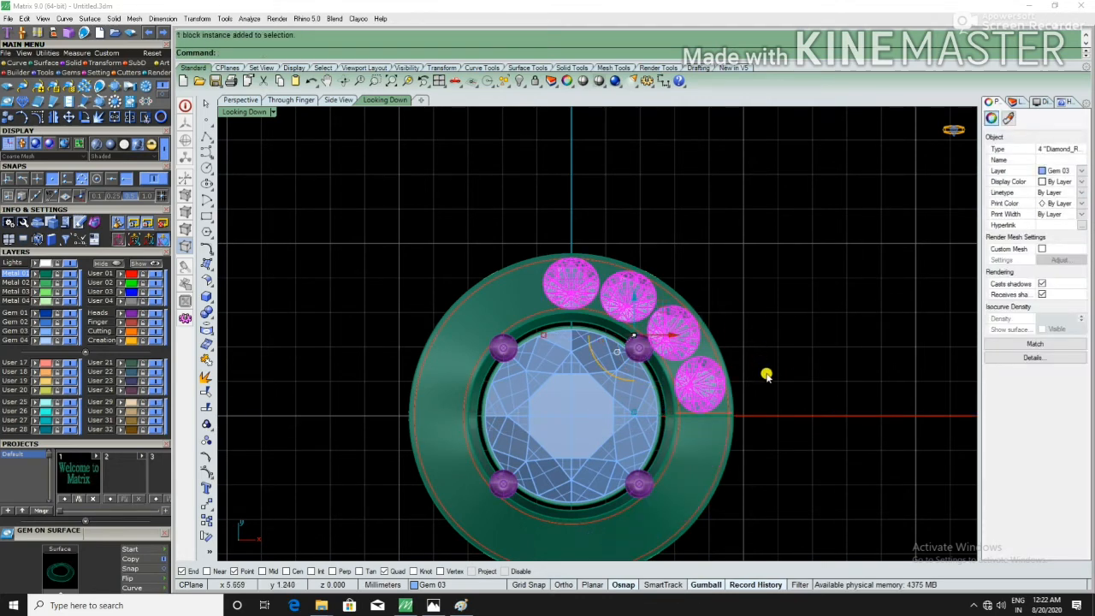
Step: Mirror the Y-axis gem and the three gems beside it across the X axis, starting the mirror plane at 0
{"action": "type", "text": "Mirror"}
{"action": "key", "text": "Return"}
{"action": "type", "text": "0"}
{"action": "key", "text": "Return"}
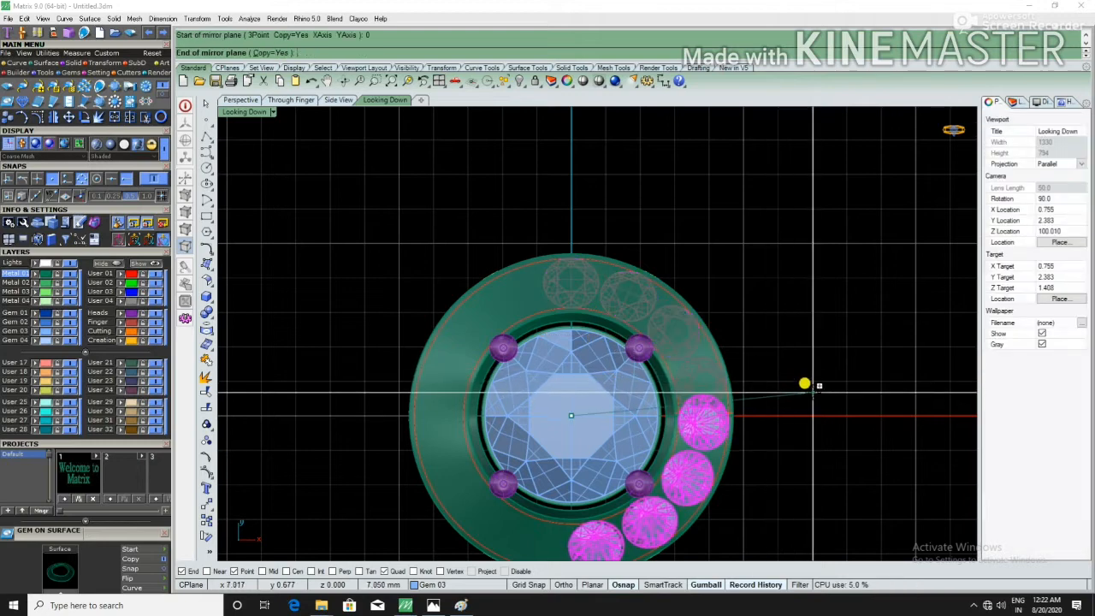
{"action": "left_click", "coordinate": [812, 389]}
{"action": "scroll", "coordinate": [745, 353], "scroll_direction": "down", "scroll_amount": 2}
{"action": "scroll", "coordinate": [701, 402], "scroll_direction": "up", "scroll_amount": 3}
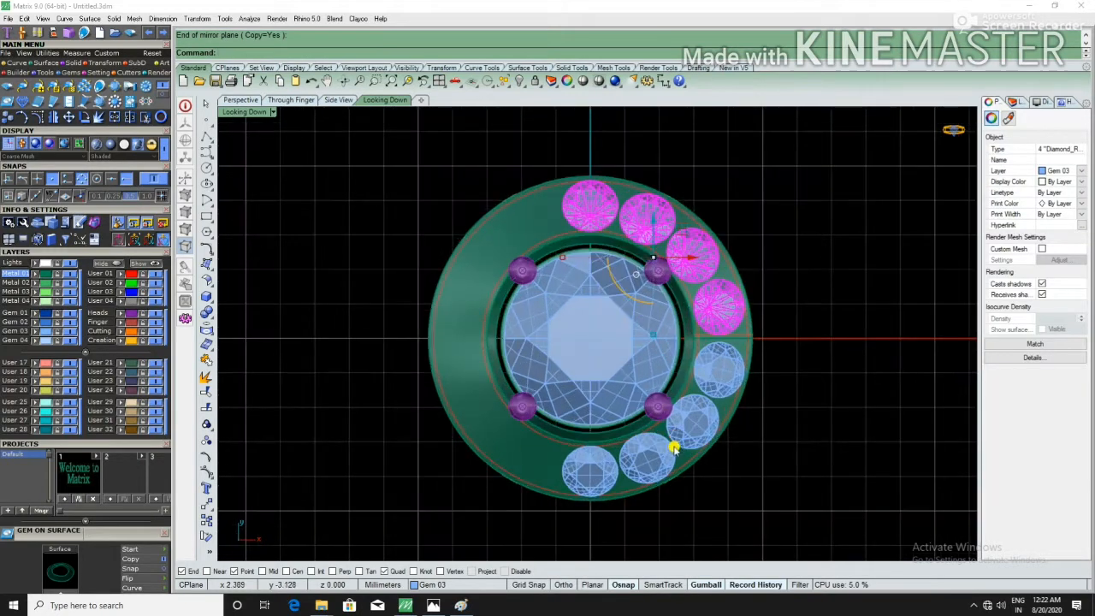
Step: Mirror the six side gems across the Y axis, starting the mirror plane at 0 and leaving out both Y-axis gems
{"action": "left_click", "coordinate": [710, 419]}
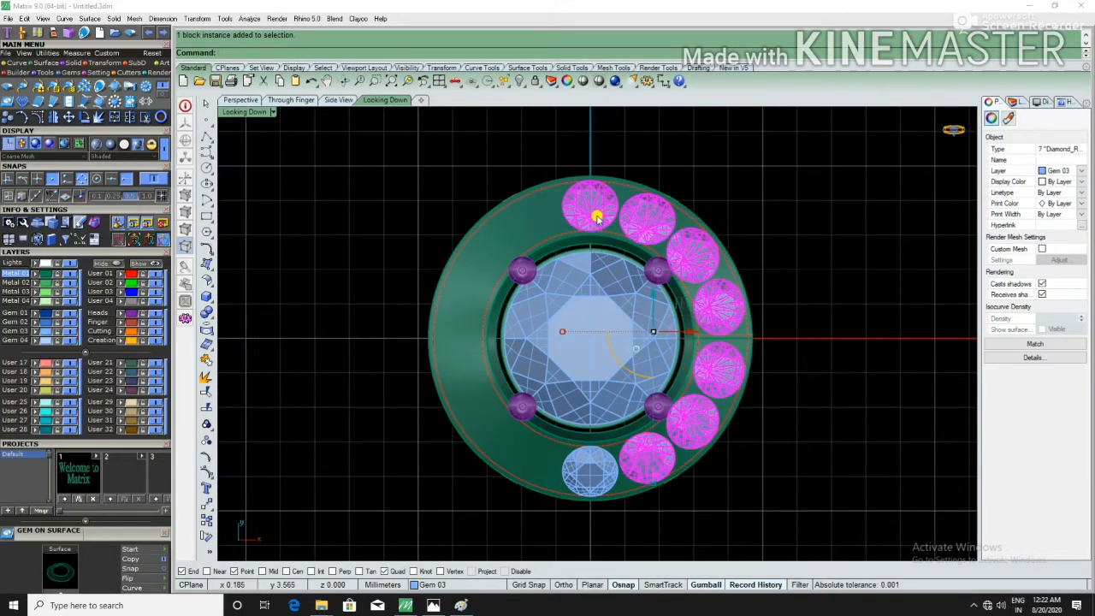
{"action": "scroll", "coordinate": [633, 250], "scroll_direction": "down", "scroll_amount": 2}
{"action": "type", "text": "Mirror"}
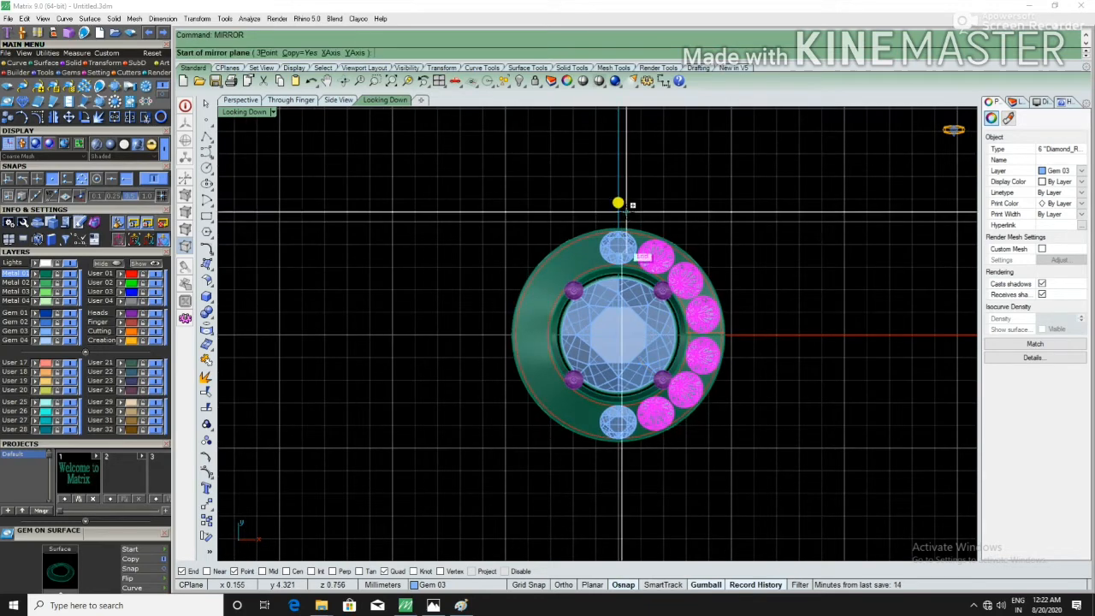
{"action": "key", "text": "Return"}
{"action": "type", "text": "0"}
{"action": "key", "text": "Return"}
{"action": "left_click", "coordinate": [624, 186], "text": "shift"}
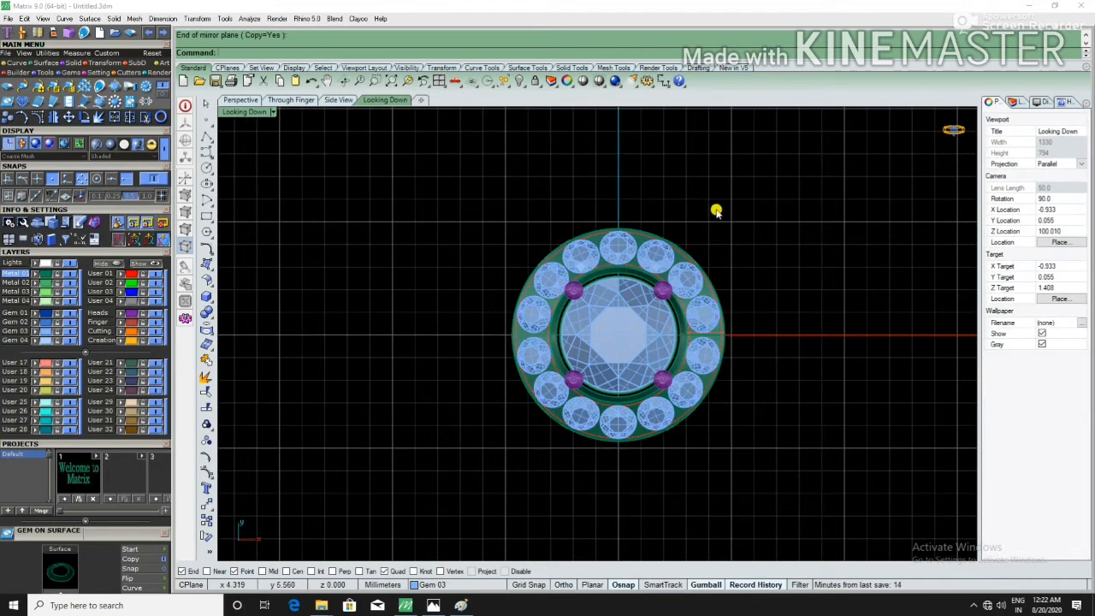
Step: Inspect the complete ring of gems on the halo from several angles in the Perspective view
{"action": "left_click", "coordinate": [243, 100]}
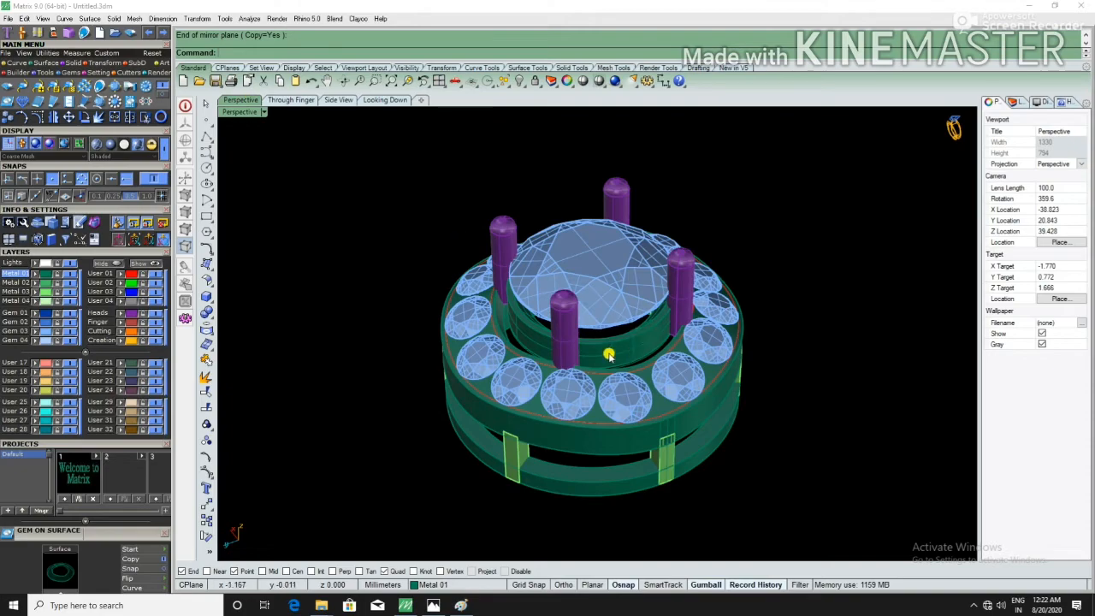
{"action": "right_click_drag", "start_coordinate": [608, 354], "coordinate": [364, 384]}
{"action": "scroll", "coordinate": [414, 322], "scroll_direction": "down", "scroll_amount": 4}
{"action": "scroll", "coordinate": [694, 447], "scroll_direction": "up", "scroll_amount": 3}
{"action": "right_click_drag", "start_coordinate": [694, 447], "coordinate": [423, 149]}
{"action": "scroll", "coordinate": [489, 266], "scroll_direction": "down", "scroll_amount": 3}
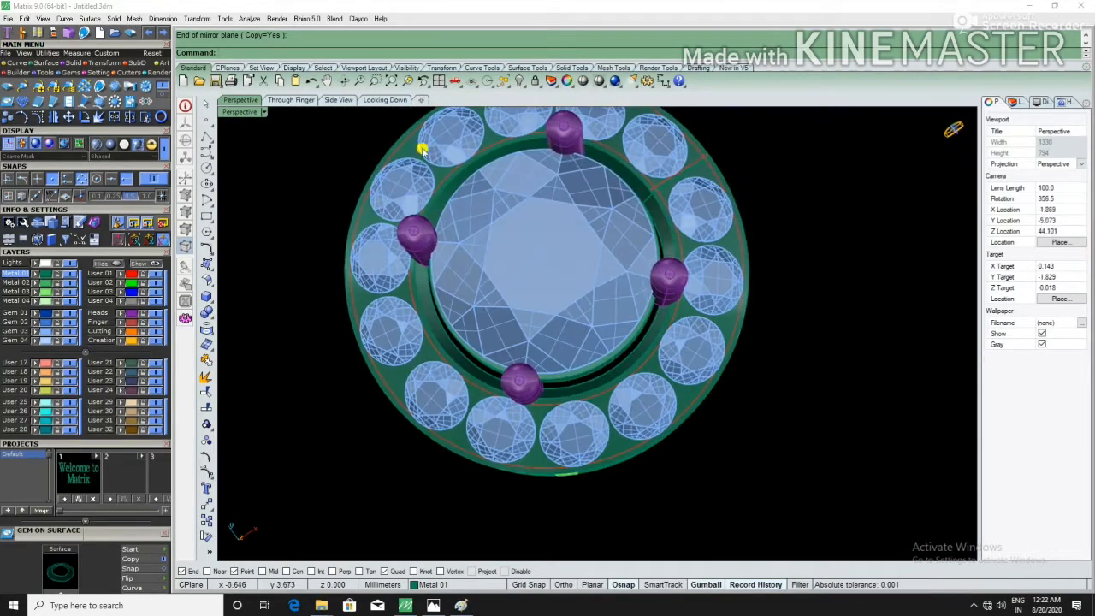
Step: Place an inner and an outer 0.6 mm prong, 0.7 high, on the halo's top between the Y-axis gem and its positive-X neighbour
{"action": "left_click", "coordinate": [383, 103]}
{"action": "scroll", "coordinate": [636, 231], "scroll_direction": "up", "scroll_amount": 6}
{"action": "left_click", "coordinate": [634, 314]}
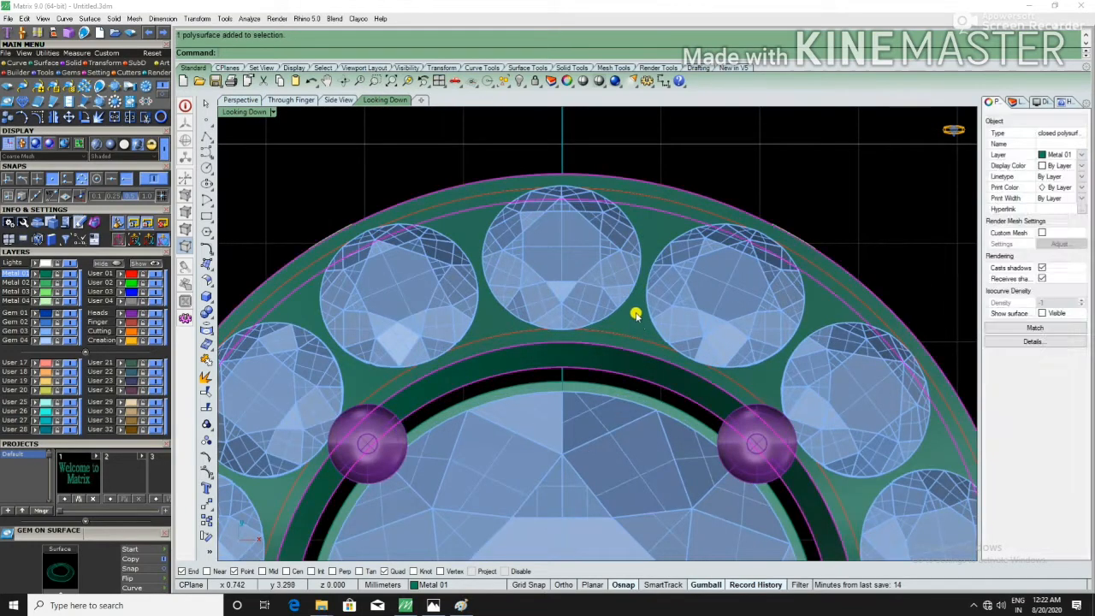
{"action": "key", "text": "F6"}
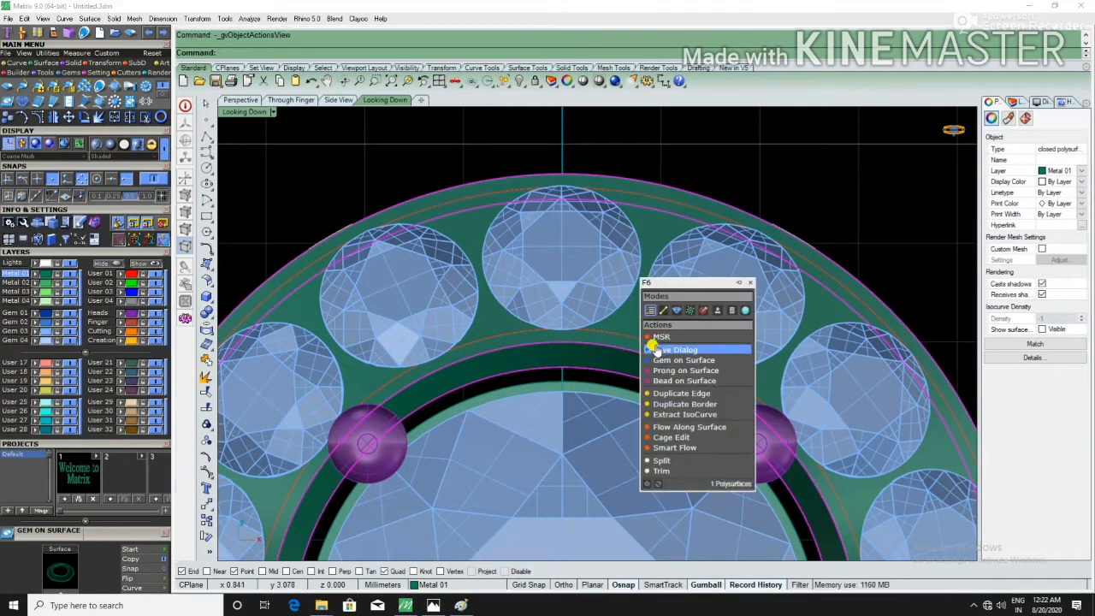
{"action": "left_click", "coordinate": [680, 370]}
{"action": "scroll", "coordinate": [625, 293], "scroll_direction": "up", "scroll_amount": 5}
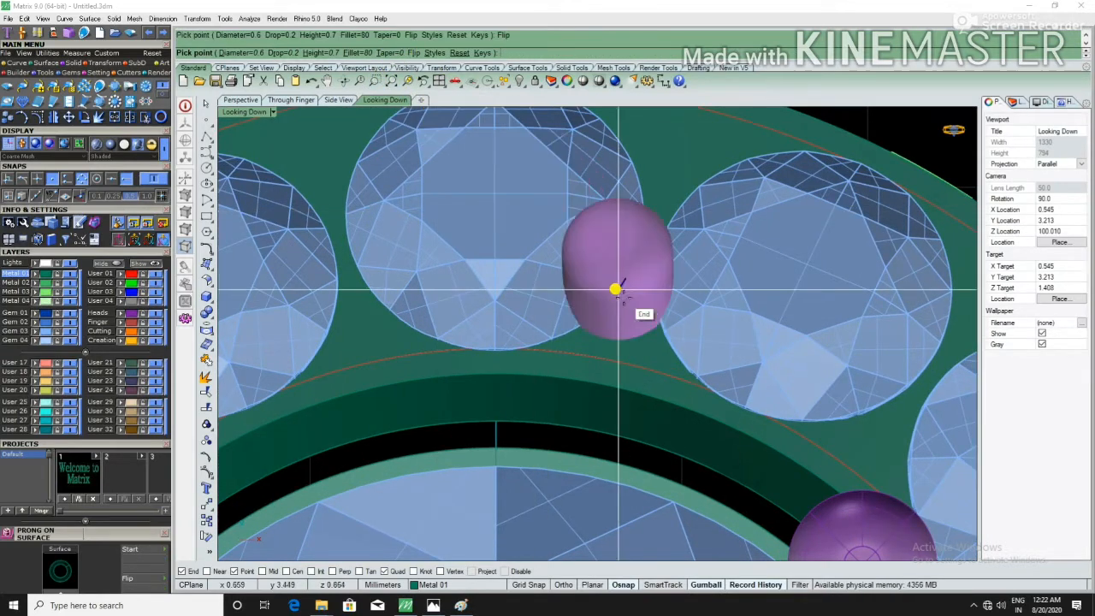
{"action": "scroll", "coordinate": [616, 299], "scroll_direction": "up", "scroll_amount": 4}
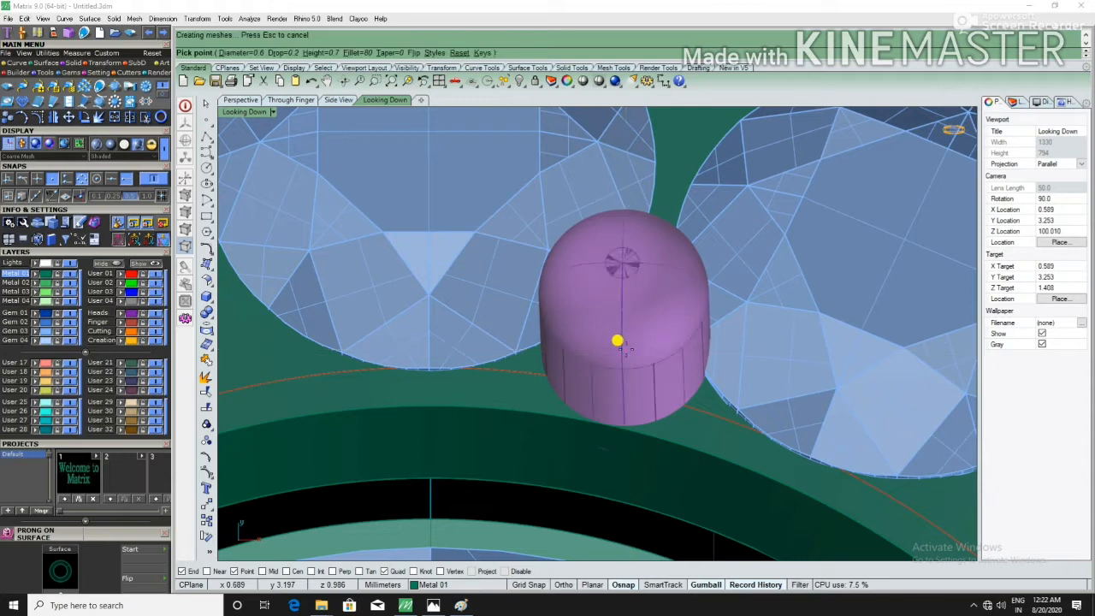
{"action": "left_click", "coordinate": [618, 340]}
{"action": "scroll", "coordinate": [623, 398], "scroll_direction": "down", "scroll_amount": 3}
{"action": "scroll", "coordinate": [655, 222], "scroll_direction": "up", "scroll_amount": 4}
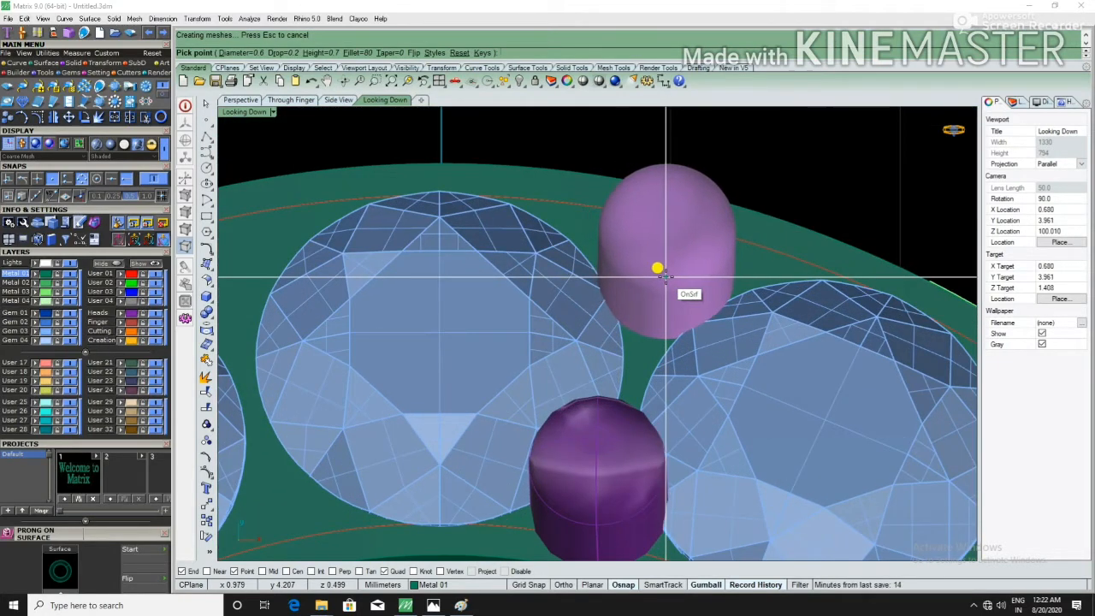
{"action": "left_click", "coordinate": [666, 275]}
Step: Place an outer and an inner prong on the halo between the second and third gems from the Y axis
{"action": "scroll", "coordinate": [577, 261], "scroll_direction": "down", "scroll_amount": 3}
{"action": "scroll", "coordinate": [772, 313], "scroll_direction": "up", "scroll_amount": 4}
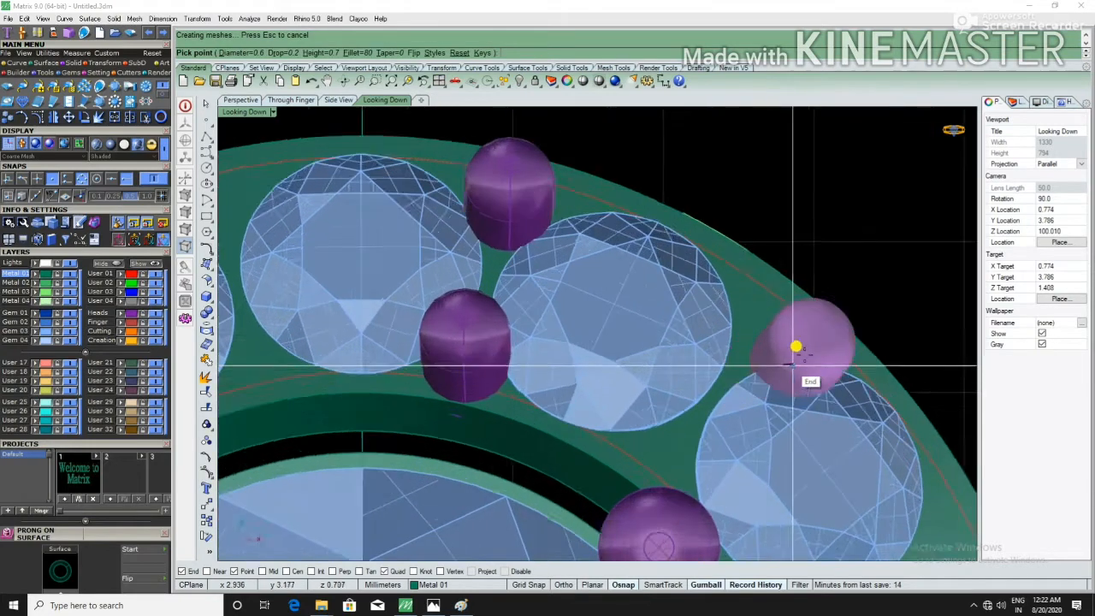
{"action": "scroll", "coordinate": [773, 313], "scroll_direction": "up", "scroll_amount": 2}
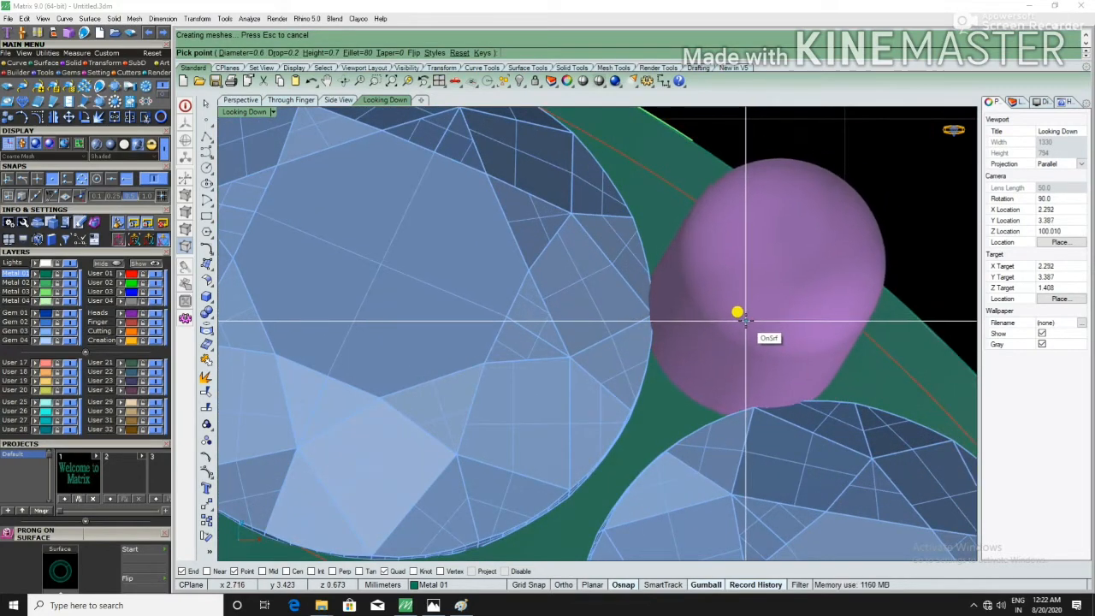
{"action": "left_click", "coordinate": [746, 299]}
{"action": "scroll", "coordinate": [718, 303], "scroll_direction": "down", "scroll_amount": 2}
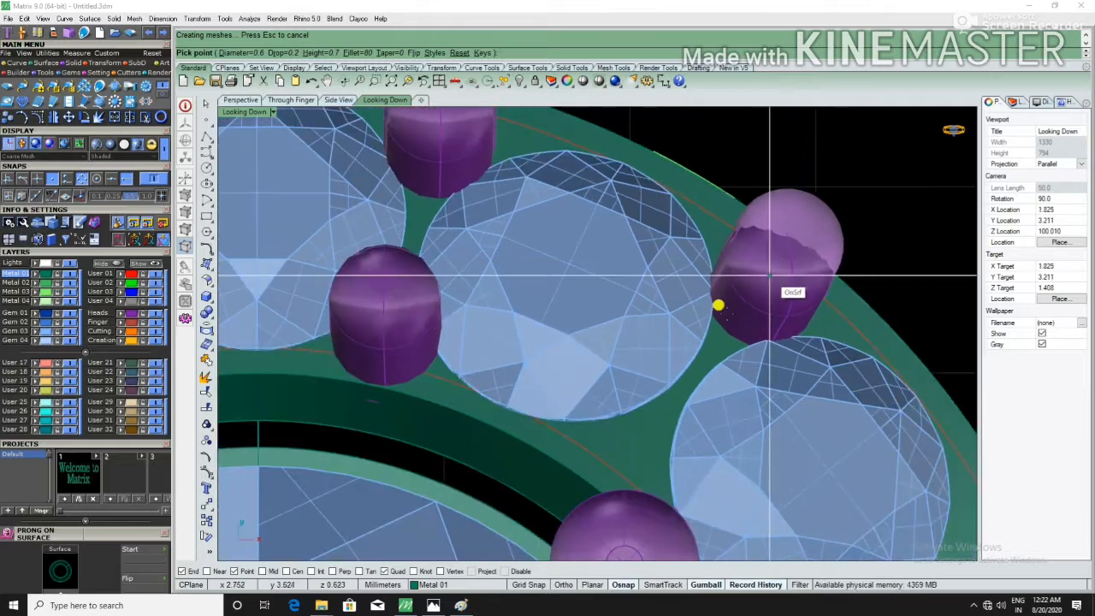
{"action": "scroll", "coordinate": [644, 436], "scroll_direction": "up", "scroll_amount": 3}
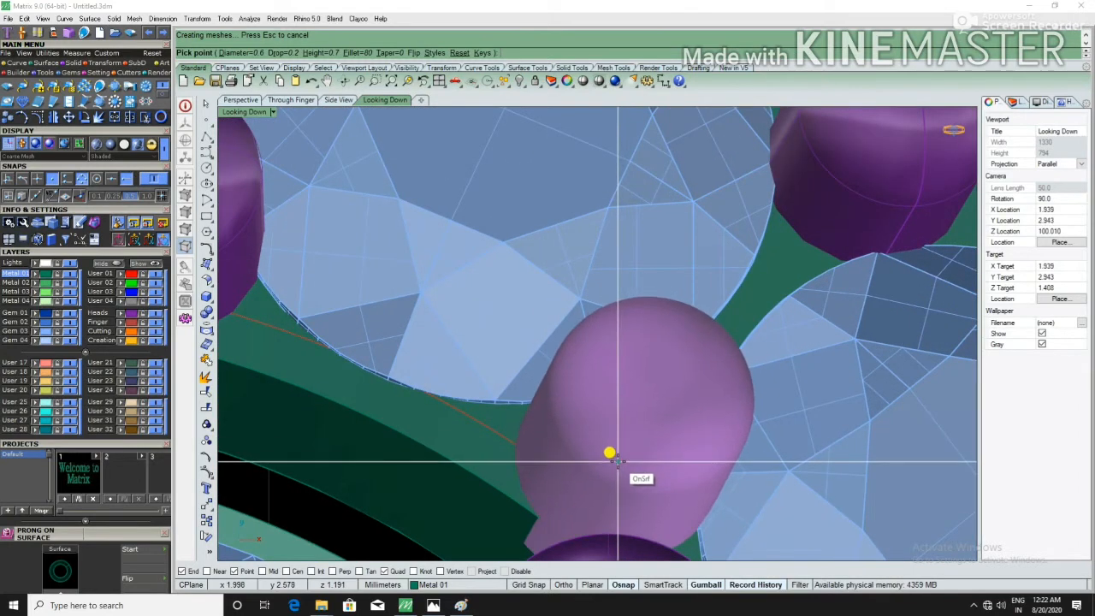
{"action": "scroll", "coordinate": [608, 443], "scroll_direction": "down", "scroll_amount": 4}
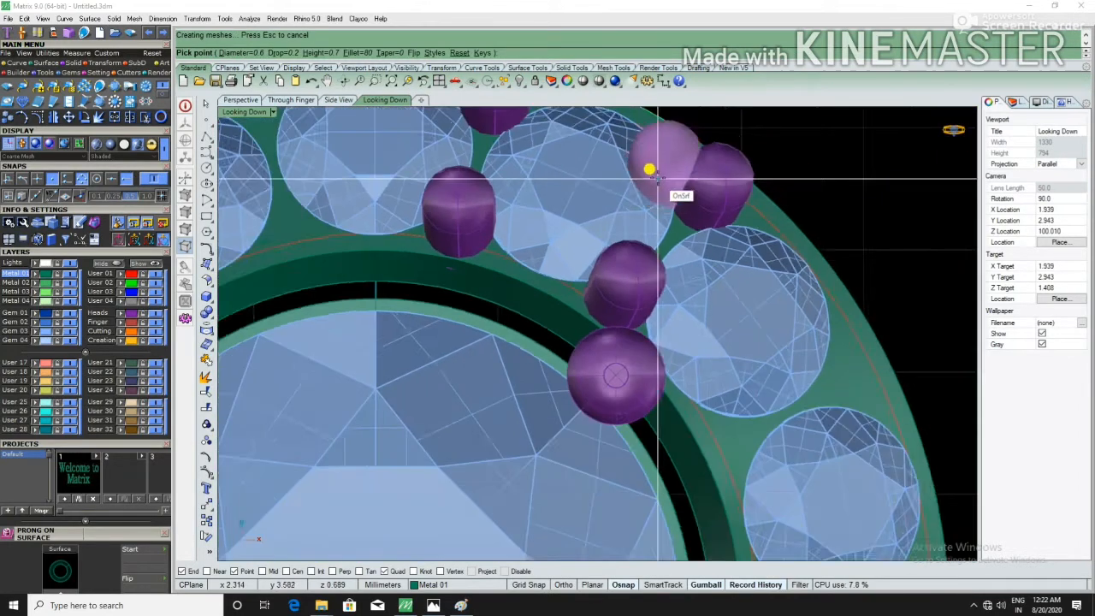
Step: Place an inner and an outer prong on the halo between the third and fourth gems from the Y axis
{"action": "scroll", "coordinate": [710, 376], "scroll_direction": "up", "scroll_amount": 4}
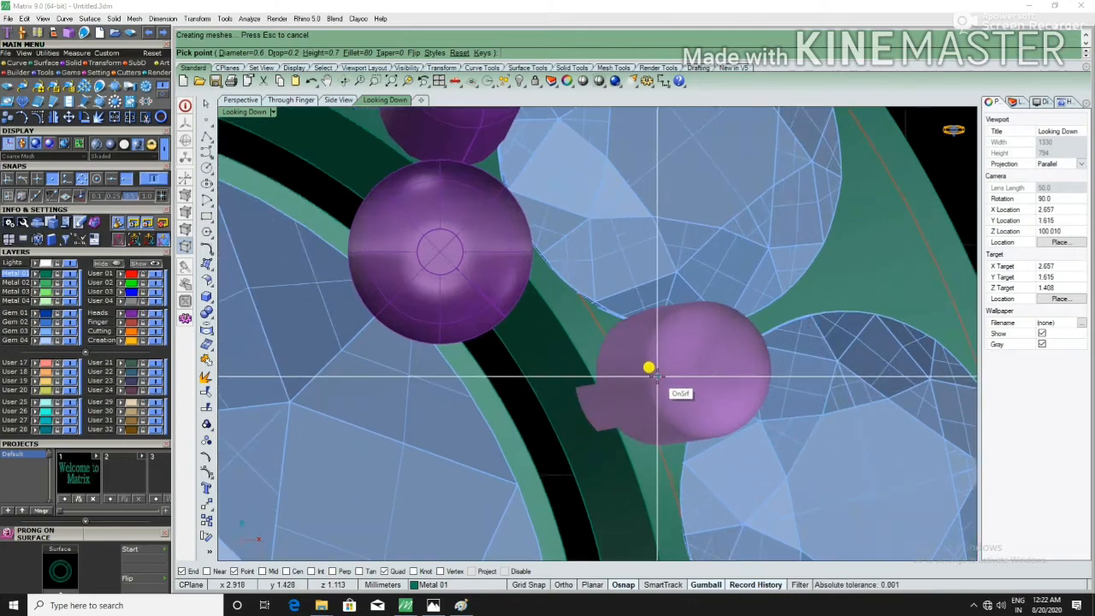
{"action": "scroll", "coordinate": [664, 374], "scroll_direction": "up", "scroll_amount": 1}
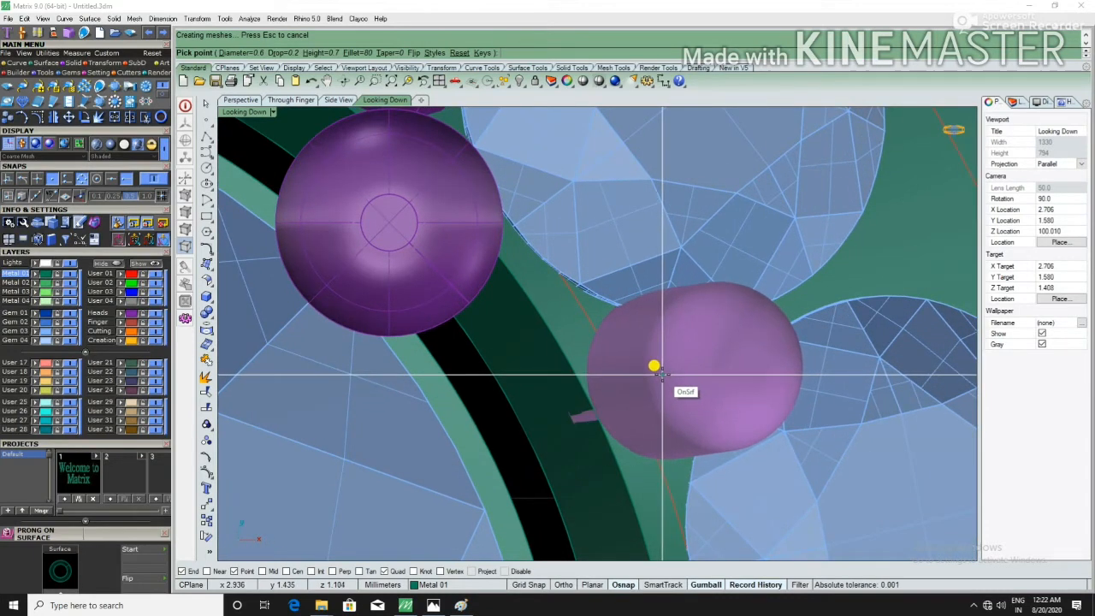
{"action": "scroll", "coordinate": [582, 362], "scroll_direction": "down", "scroll_amount": 3}
{"action": "scroll", "coordinate": [680, 299], "scroll_direction": "up", "scroll_amount": 4}
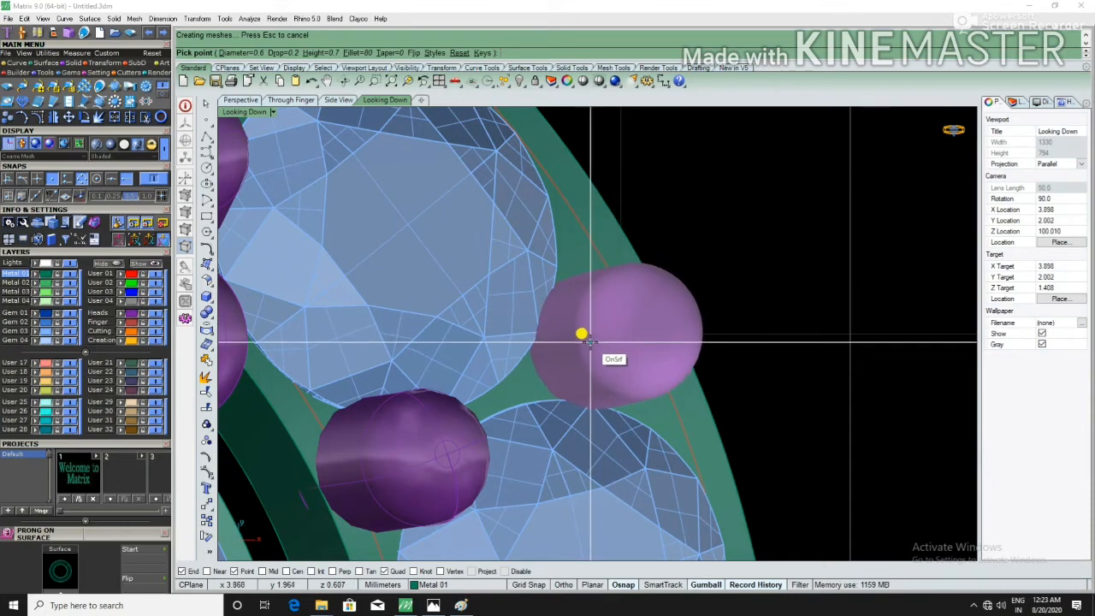
Step: Disable object snaps and place an outer and an inner prong on the X axis in the gap between the two gems
{"action": "scroll", "coordinate": [700, 258], "scroll_direction": "down", "scroll_amount": 3}
{"action": "scroll", "coordinate": [689, 388], "scroll_direction": "up", "scroll_amount": 5}
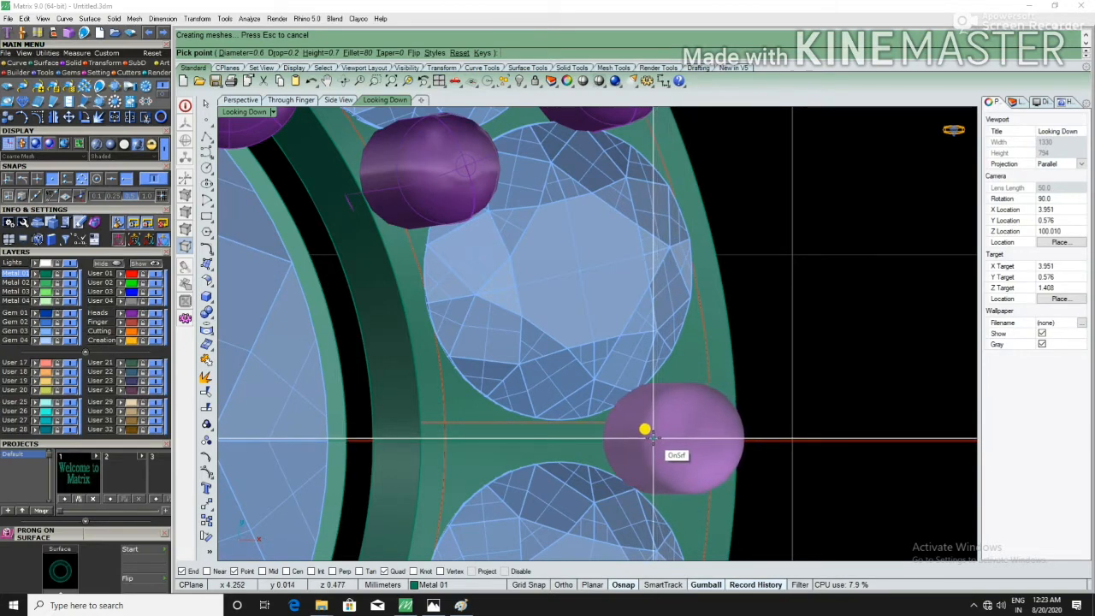
{"action": "left_click", "coordinate": [506, 571]}
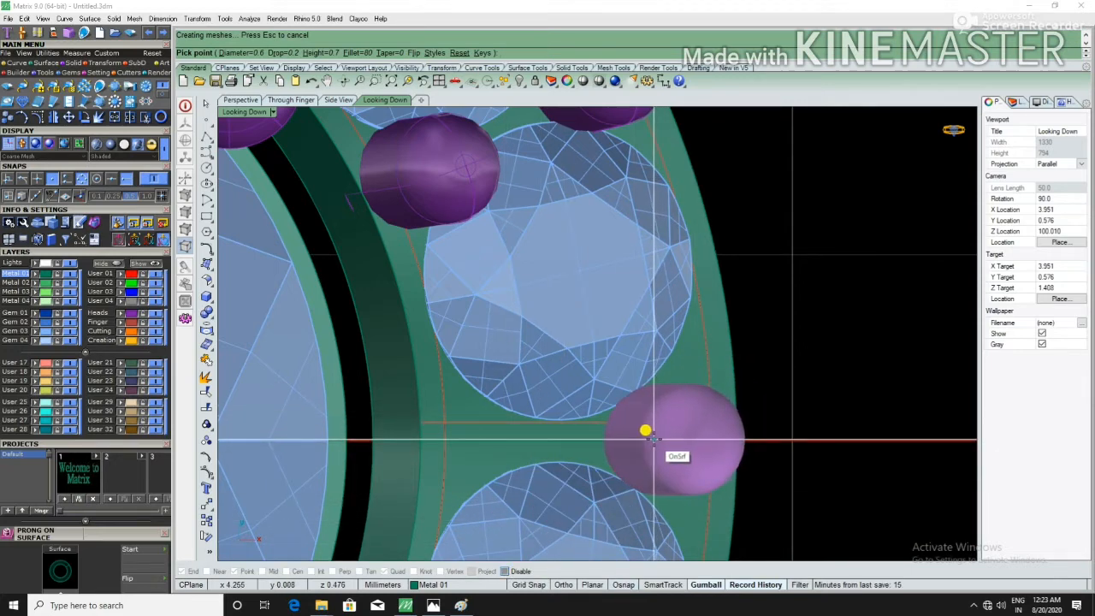
{"action": "scroll", "coordinate": [652, 438], "scroll_direction": "up", "scroll_amount": 1}
{"action": "scroll", "coordinate": [648, 432], "scroll_direction": "down", "scroll_amount": 2}
{"action": "scroll", "coordinate": [587, 413], "scroll_direction": "up", "scroll_amount": 3}
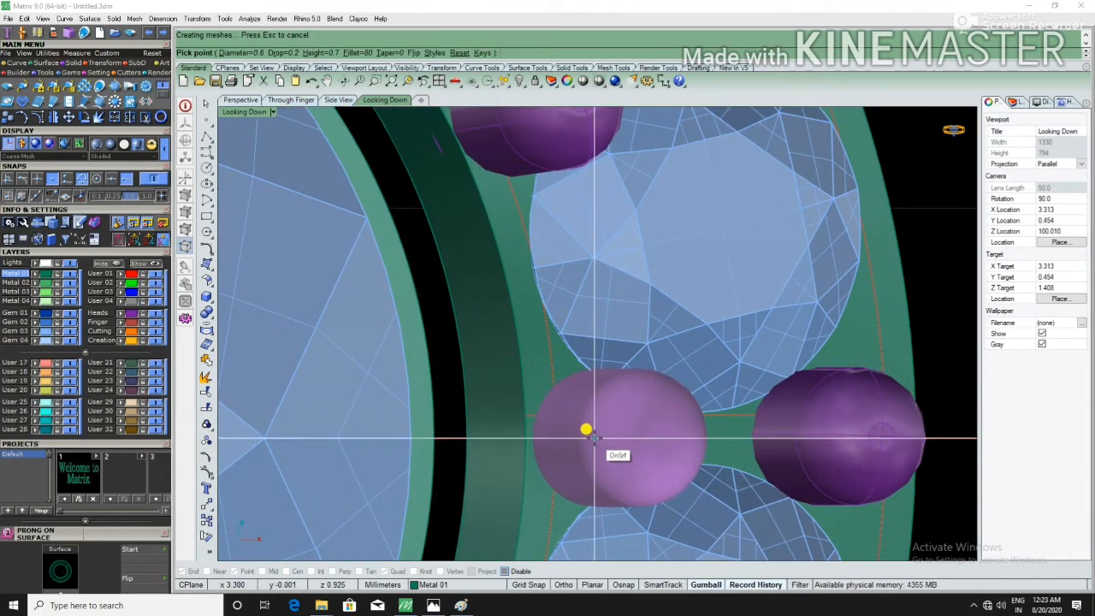
{"action": "left_click", "coordinate": [596, 437]}
{"action": "scroll", "coordinate": [672, 402], "scroll_direction": "down", "scroll_amount": 4}
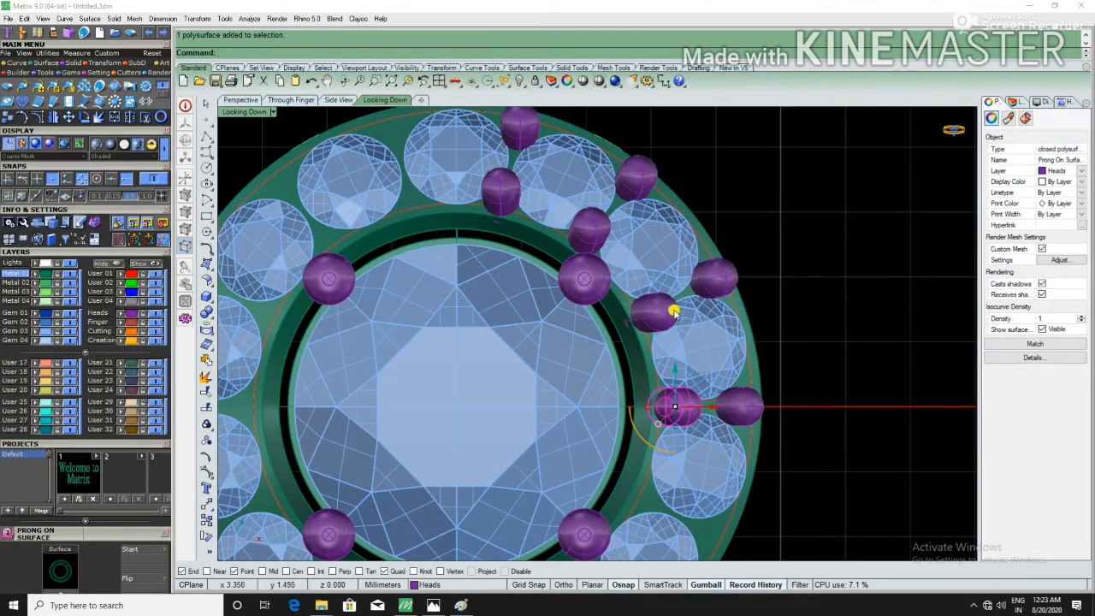
Step: Mirror the six small prongs above the X axis across that axis, starting the mirror plane at 0
{"action": "left_click", "coordinate": [672, 313]}
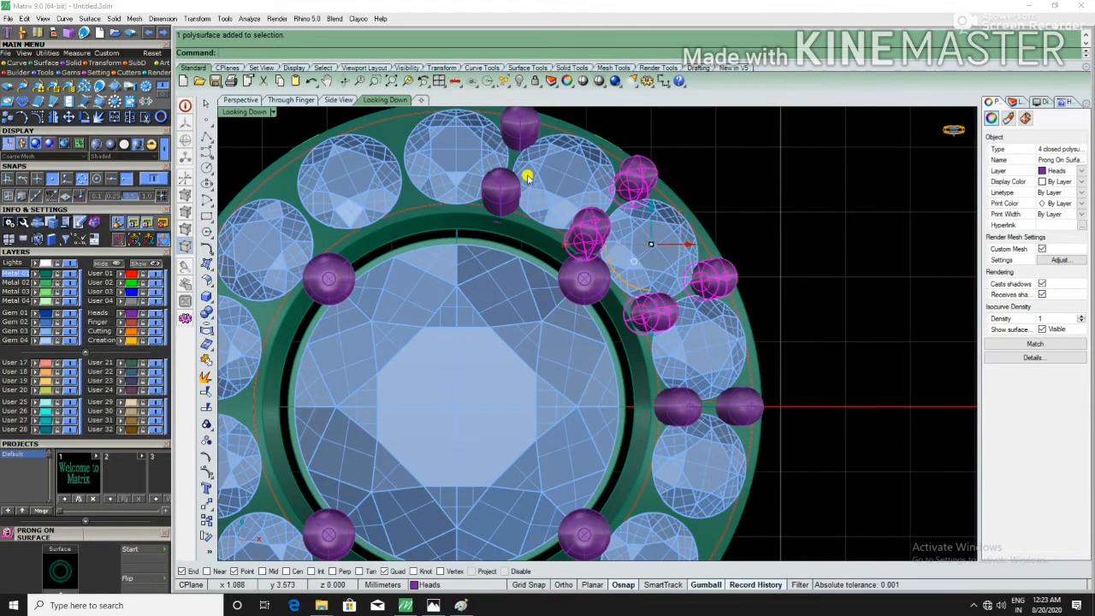
{"action": "left_click", "coordinate": [503, 189], "text": "shift"}
{"action": "left_click", "coordinate": [519, 130], "text": "shift"}
{"action": "scroll", "coordinate": [682, 176], "scroll_direction": "down", "scroll_amount": 3}
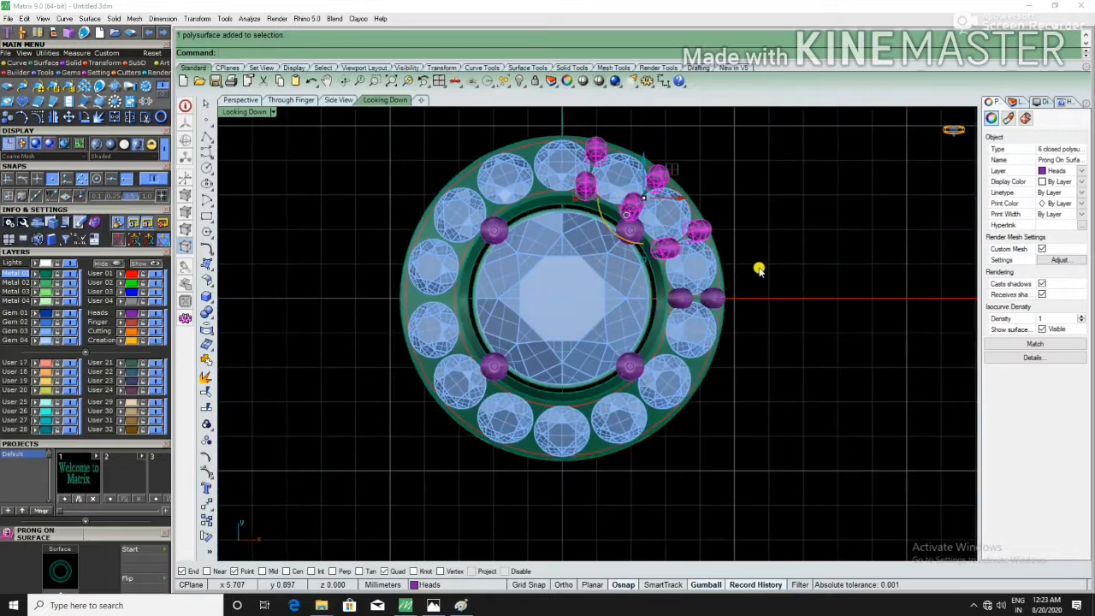
{"action": "type", "text": "irror"}
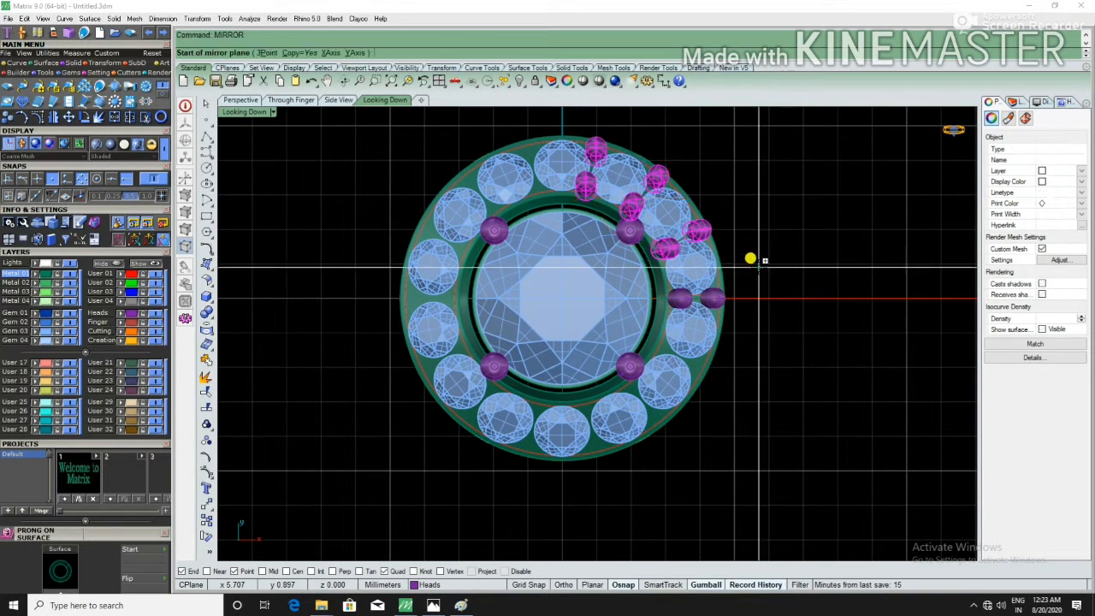
{"action": "key", "text": "Return"}
{"action": "type", "text": "0"}
{"action": "key", "text": "Return"}
{"action": "left_click", "coordinate": [829, 287]}
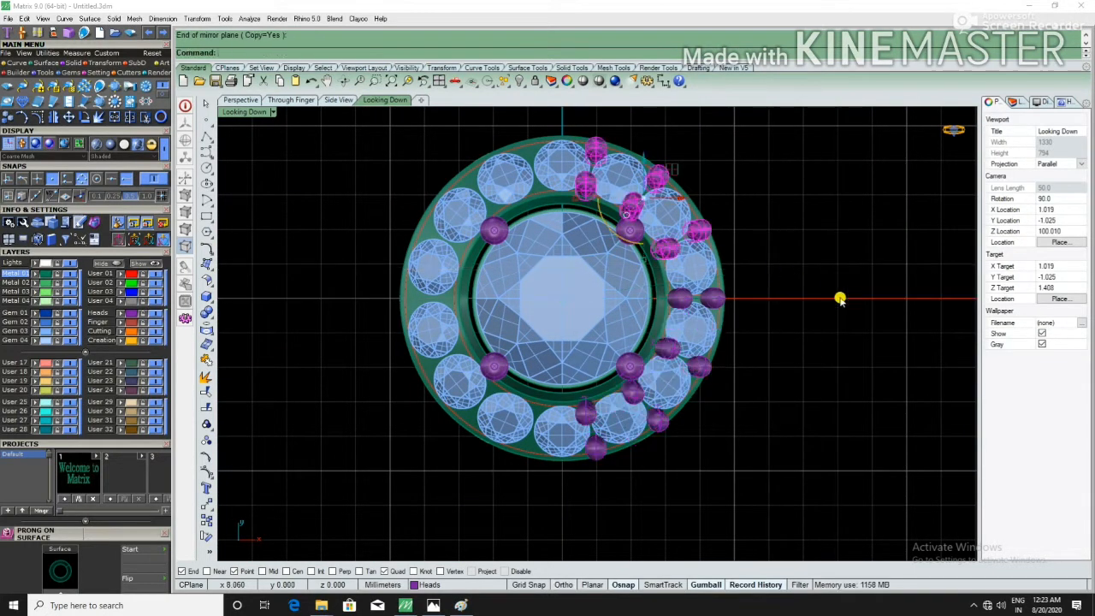
Step: Mirror all small prongs on the positive-X half of the halo across the Y axis, starting the mirror plane at 0
{"action": "scroll", "coordinate": [692, 361], "scroll_direction": "up", "scroll_amount": 3}
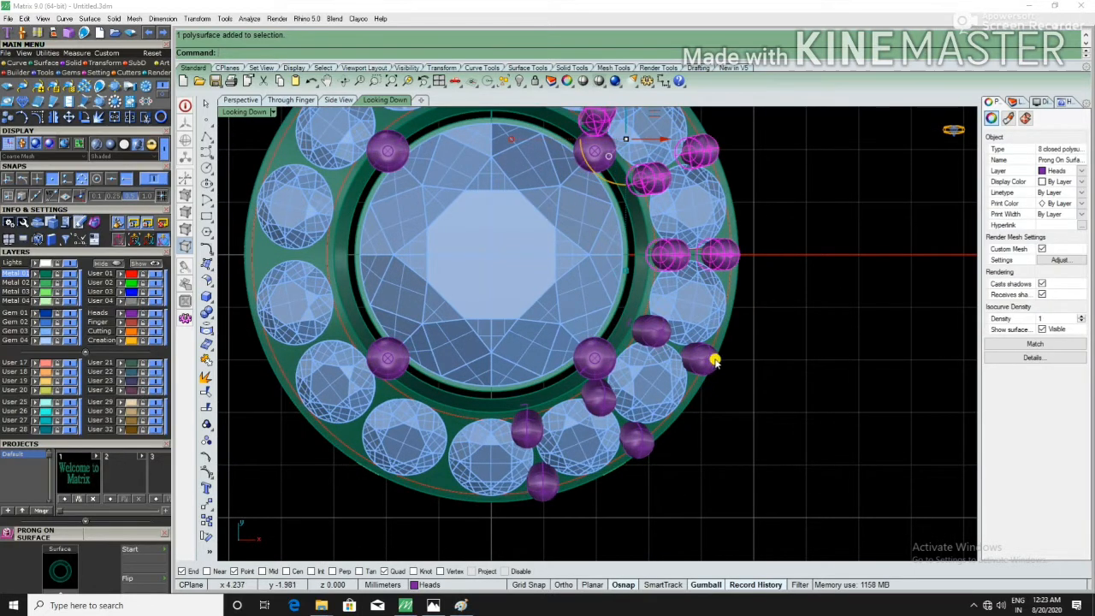
{"action": "left_click", "coordinate": [710, 360], "text": "shift"}
{"action": "left_click", "coordinate": [648, 450], "text": "shift"}
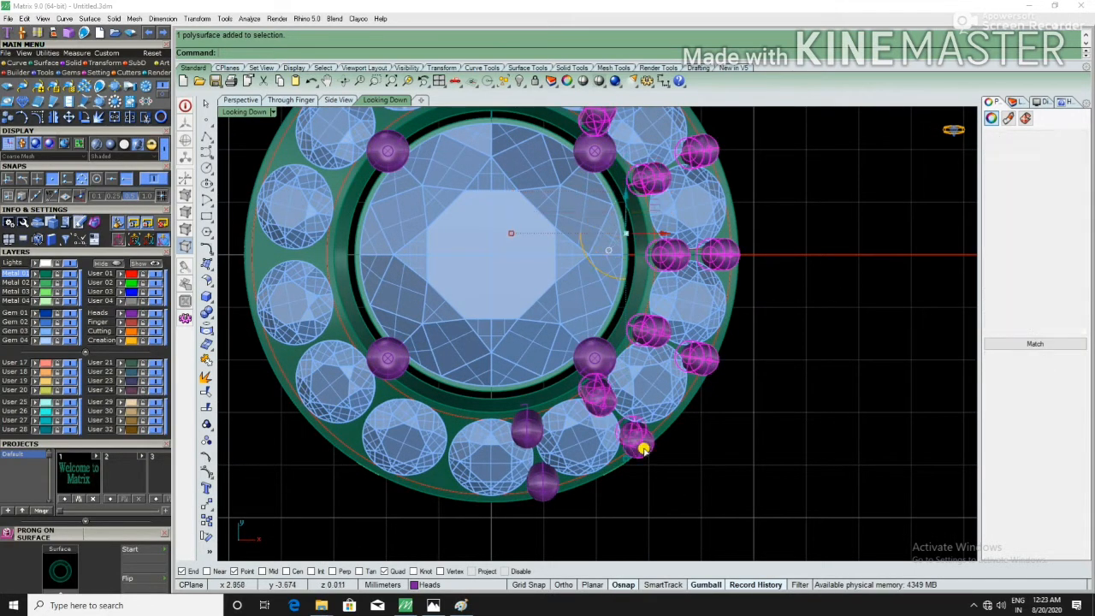
{"action": "left_click", "coordinate": [537, 486], "text": "shift"}
{"action": "scroll", "coordinate": [667, 406], "scroll_direction": "down", "scroll_amount": 3}
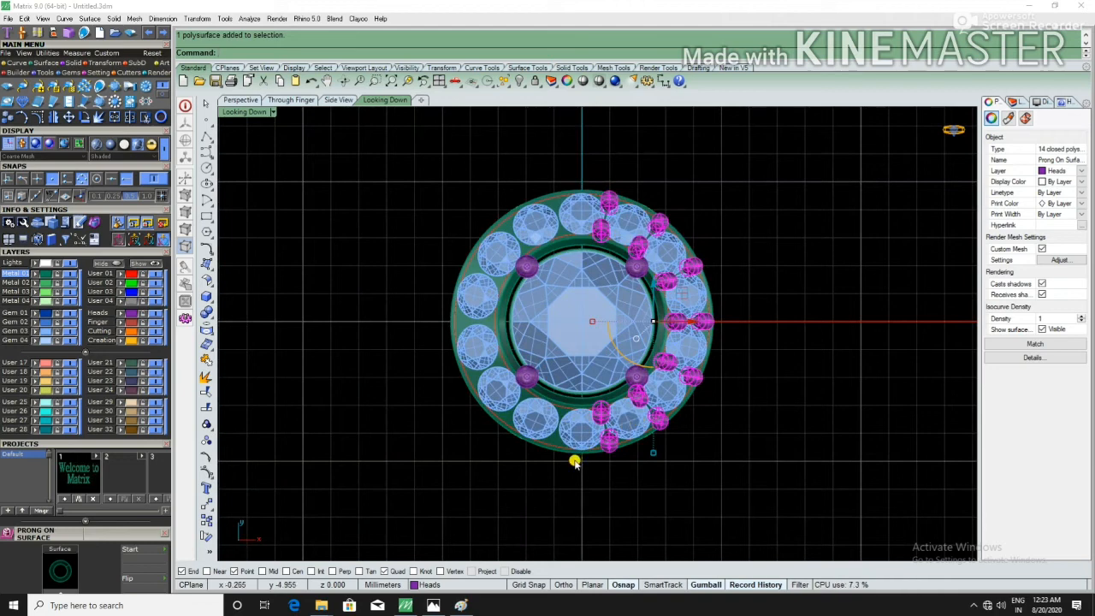
{"action": "type", "text": "irror"}
{"action": "key", "text": "Return"}
{"action": "type", "text": "0"}
{"action": "key", "text": "Return"}
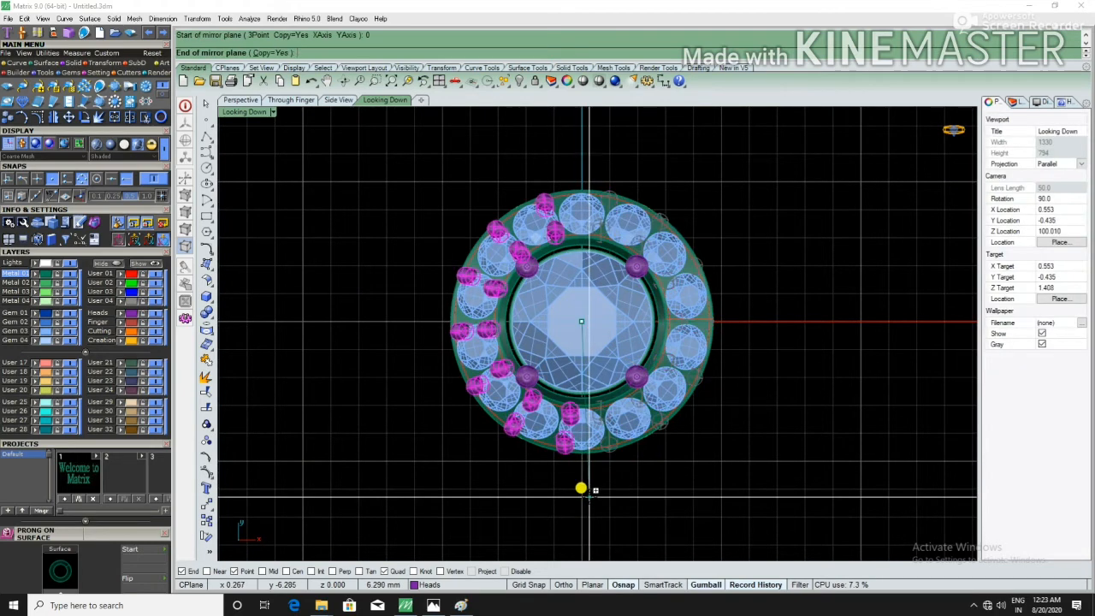
{"action": "left_click", "coordinate": [585, 494]}
{"action": "left_click", "coordinate": [444, 229]}
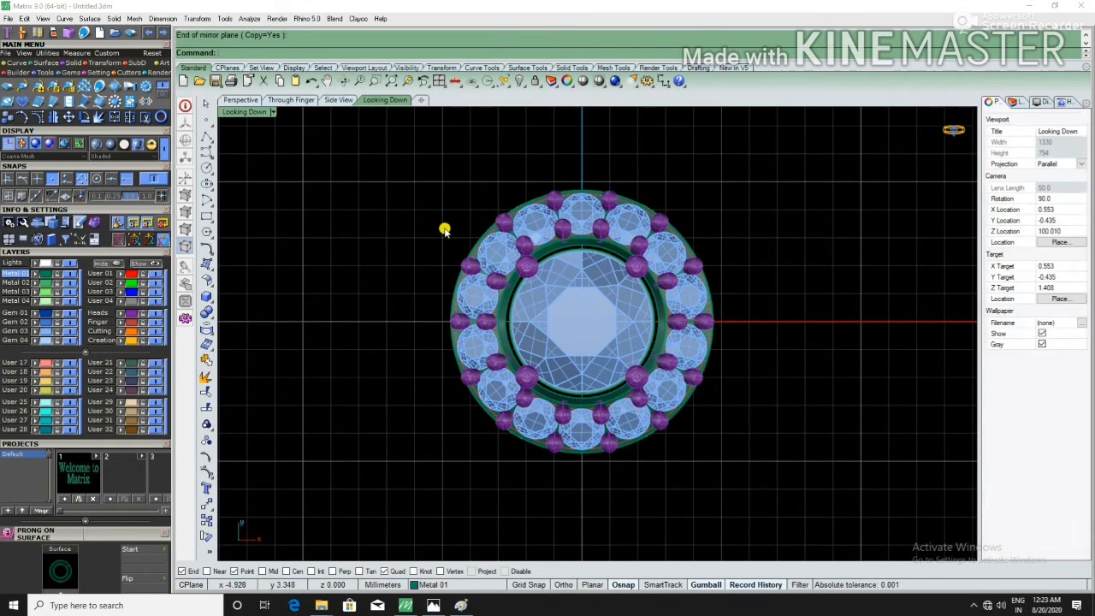
Step: Lock the center stone with its prong head and group all the halo prongs on the Heads layer
{"action": "left_click", "coordinate": [525, 276]}
{"action": "key", "text": "ctrl+l"}
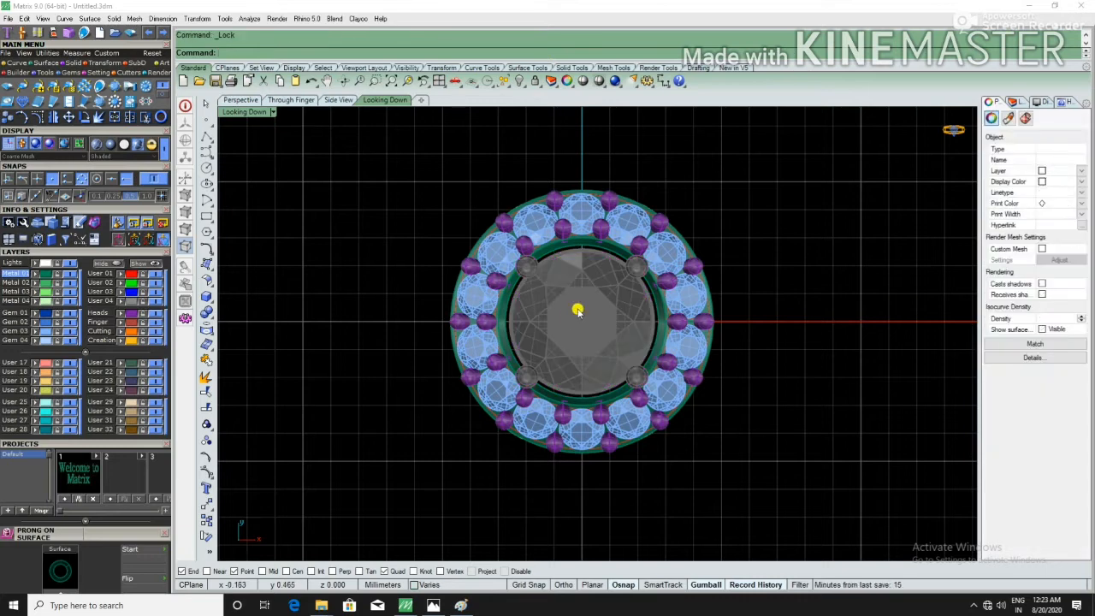
{"action": "left_click", "coordinate": [134, 315]}
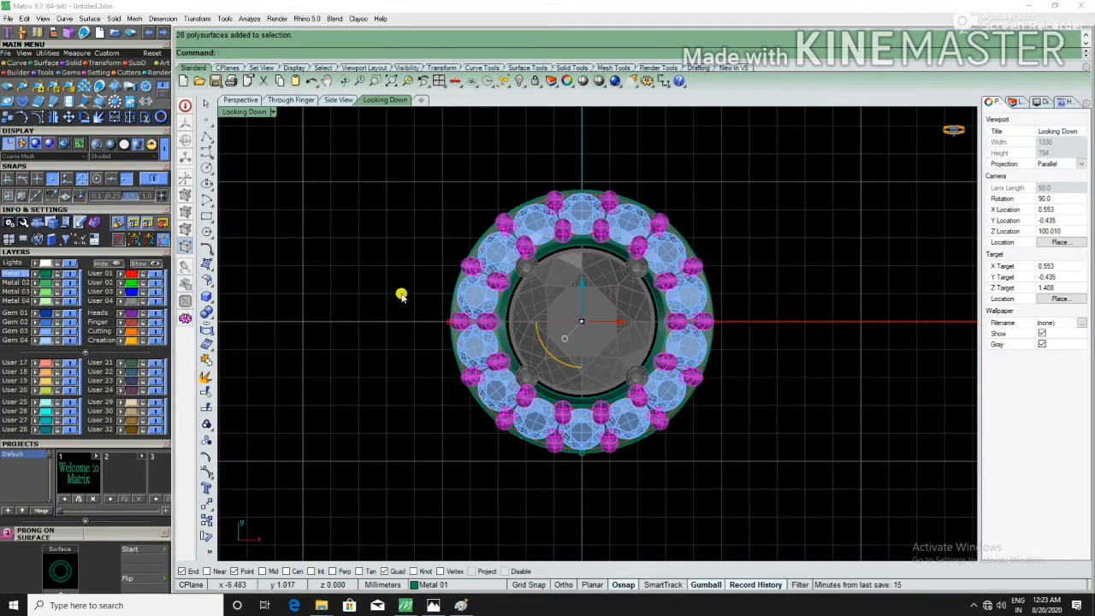
{"action": "left_click", "coordinate": [1054, 331]}
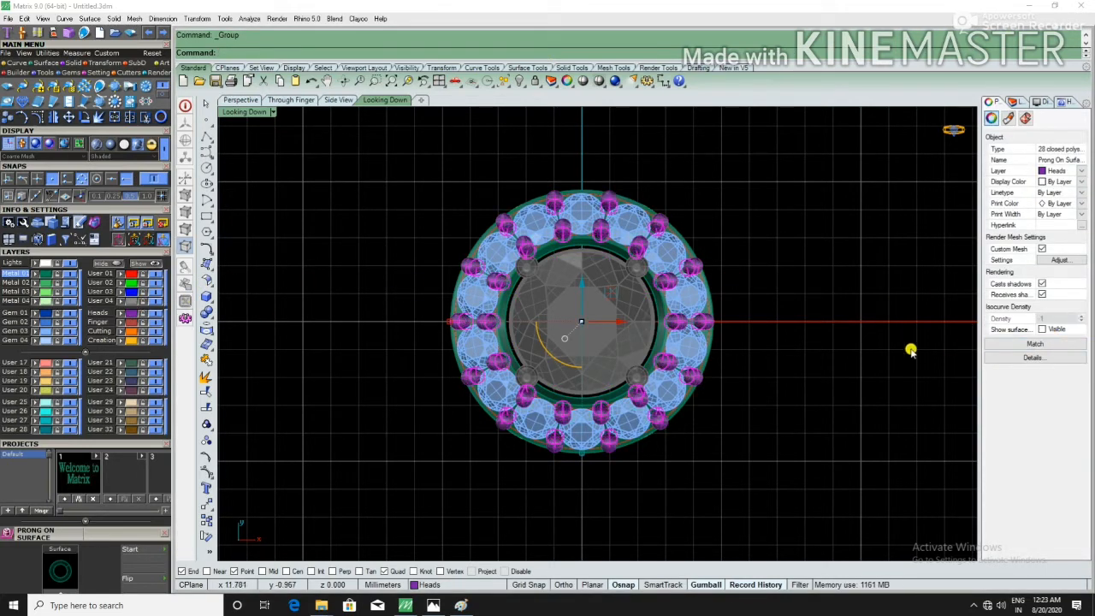
Step: Move the six base struts from layer Metal 03 to Metal 01 in the Perspective view
{"action": "left_click", "coordinate": [952, 130]}
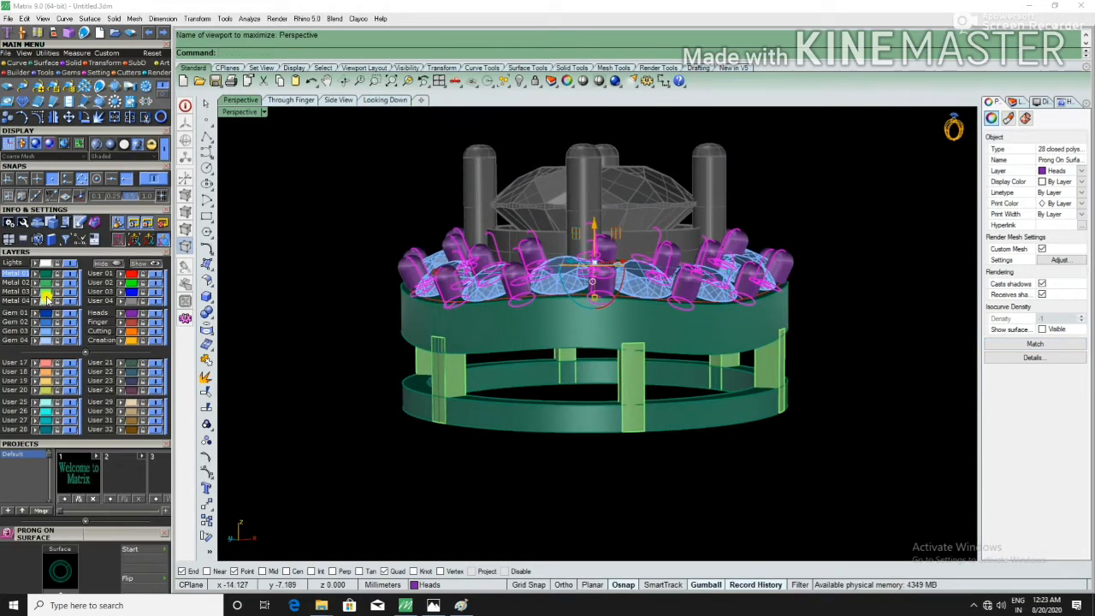
{"action": "left_click", "coordinate": [47, 297]}
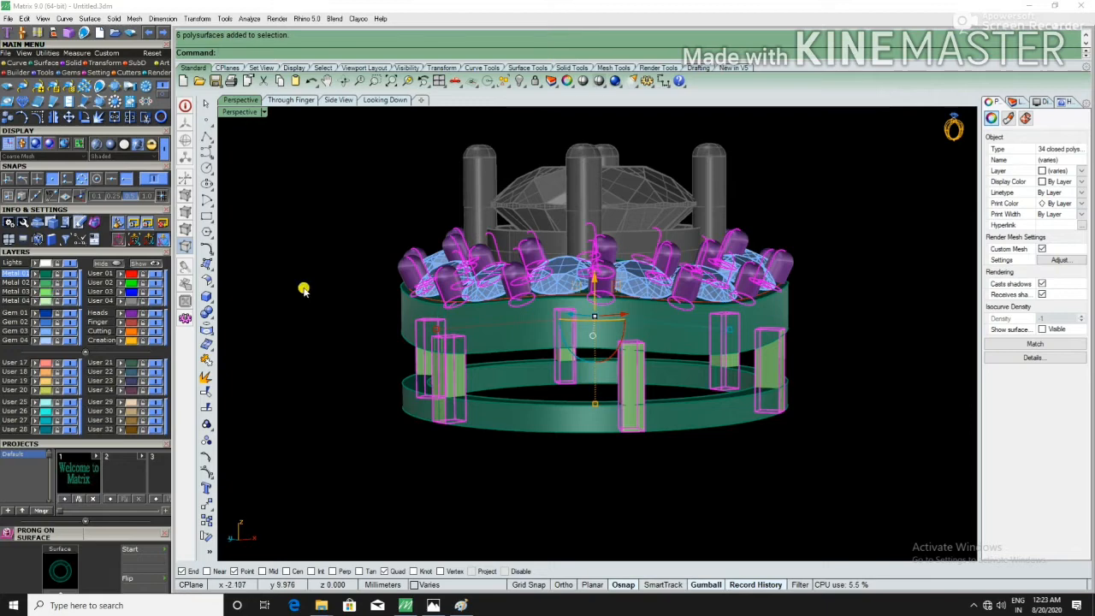
{"action": "left_click", "coordinate": [303, 289]}
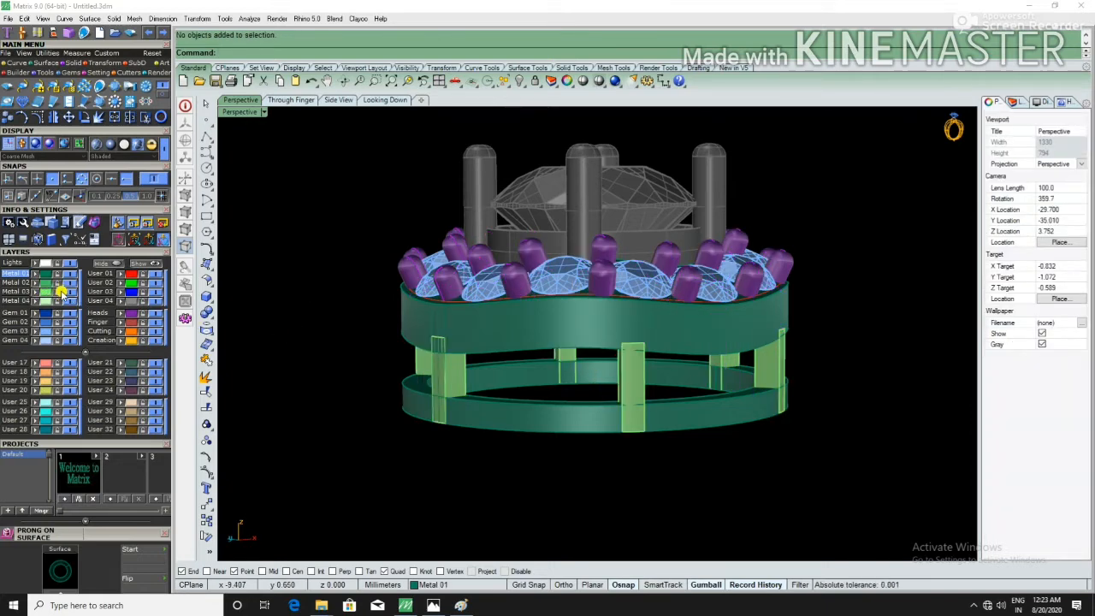
{"action": "left_click", "coordinate": [57, 292]}
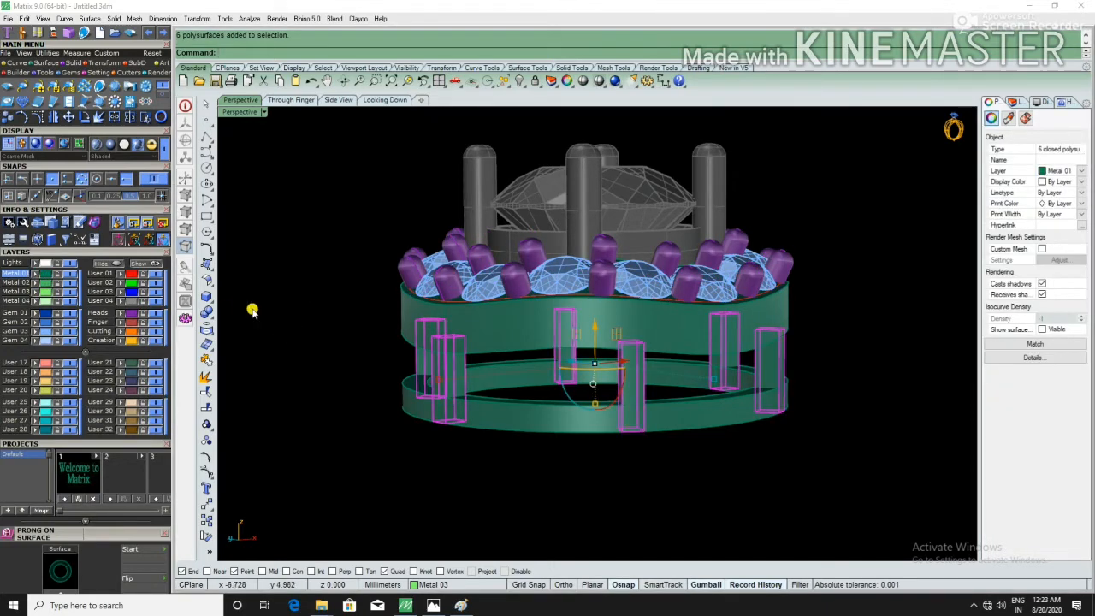
{"action": "scroll", "coordinate": [678, 308], "scroll_direction": "down", "scroll_amount": 4}
{"action": "right_click_drag", "start_coordinate": [678, 308], "coordinate": [647, 388]}
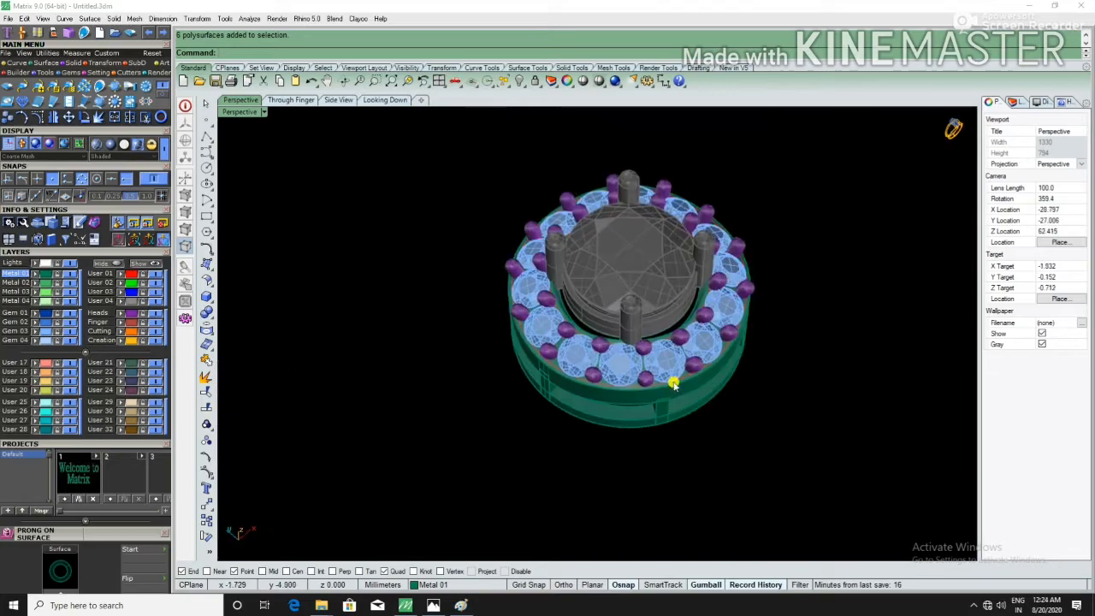
{"action": "scroll", "coordinate": [674, 384], "scroll_direction": "up", "scroll_amount": 10}
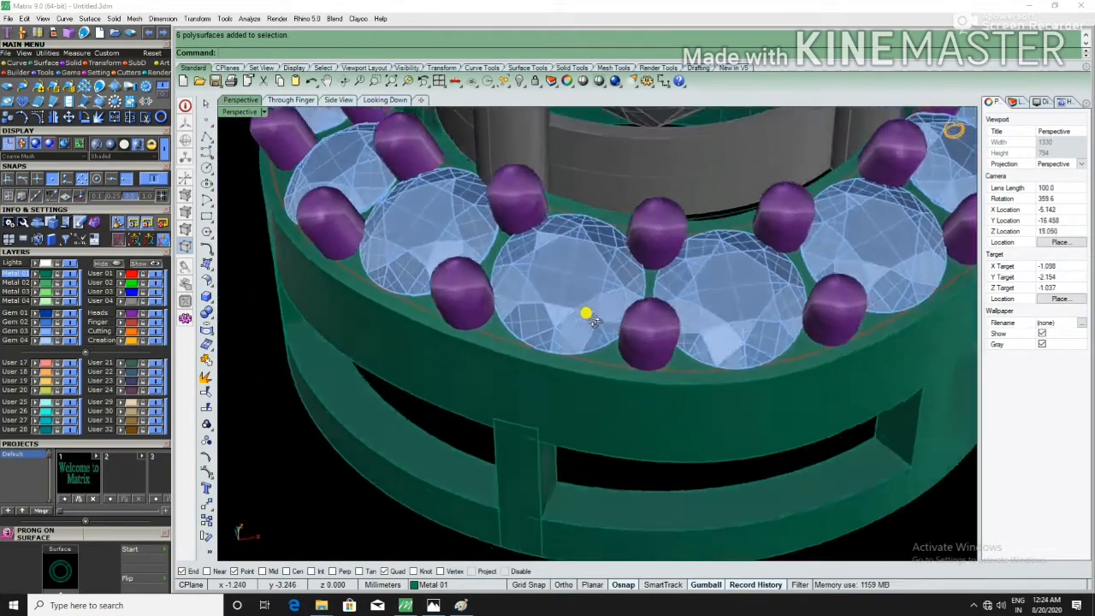
Step: Group the halo gems and generate gem cutters for all of them with the Gem Cutter tool
{"action": "right_click_drag", "start_coordinate": [595, 321], "coordinate": [757, 321]}
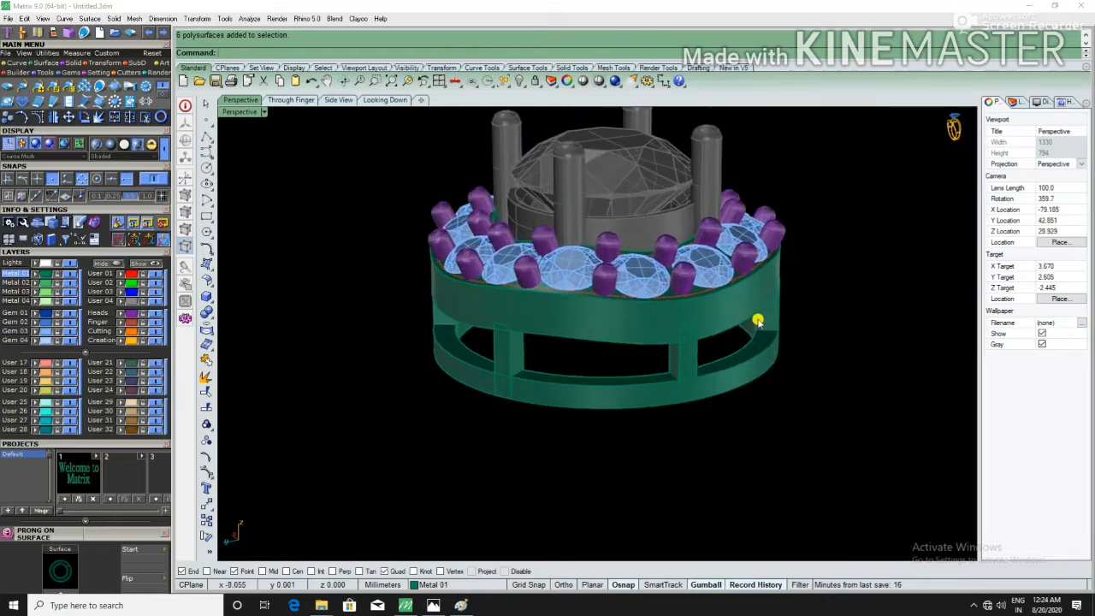
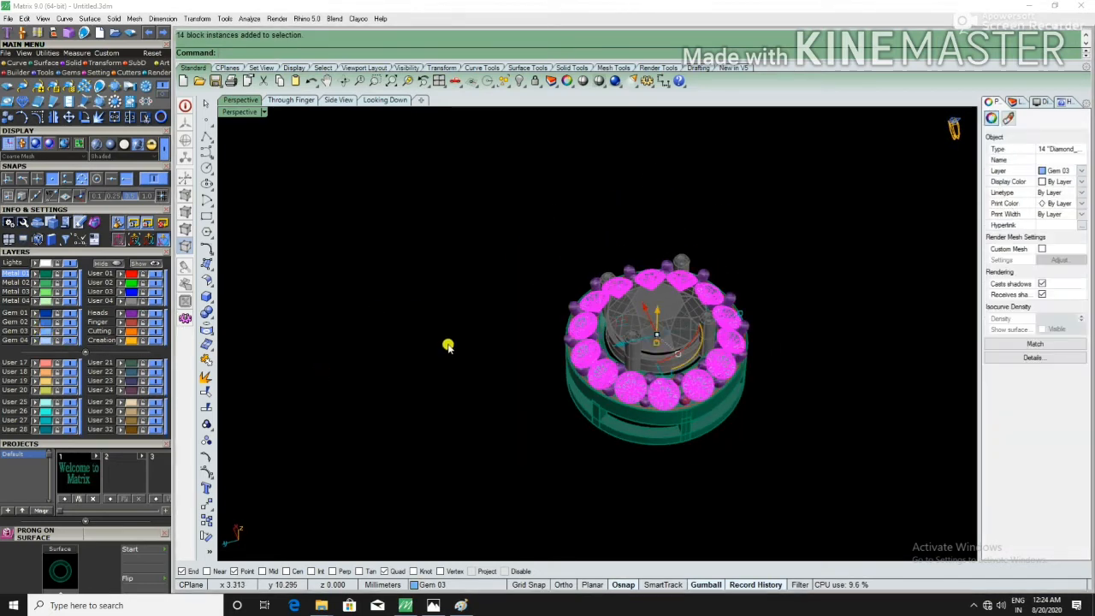
{"action": "left_click", "coordinate": [21, 36]}
{"action": "scroll", "coordinate": [87, 537], "scroll_direction": "down", "scroll_amount": 3}
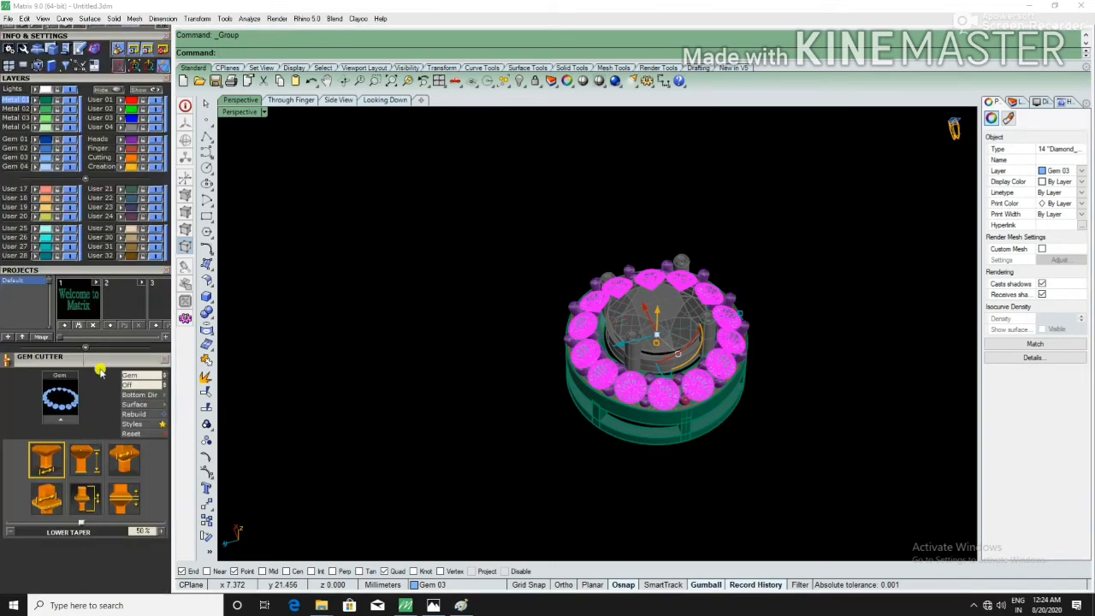
{"action": "left_click", "coordinate": [68, 420]}
{"action": "scroll", "coordinate": [706, 371], "scroll_direction": "up", "scroll_amount": 5}
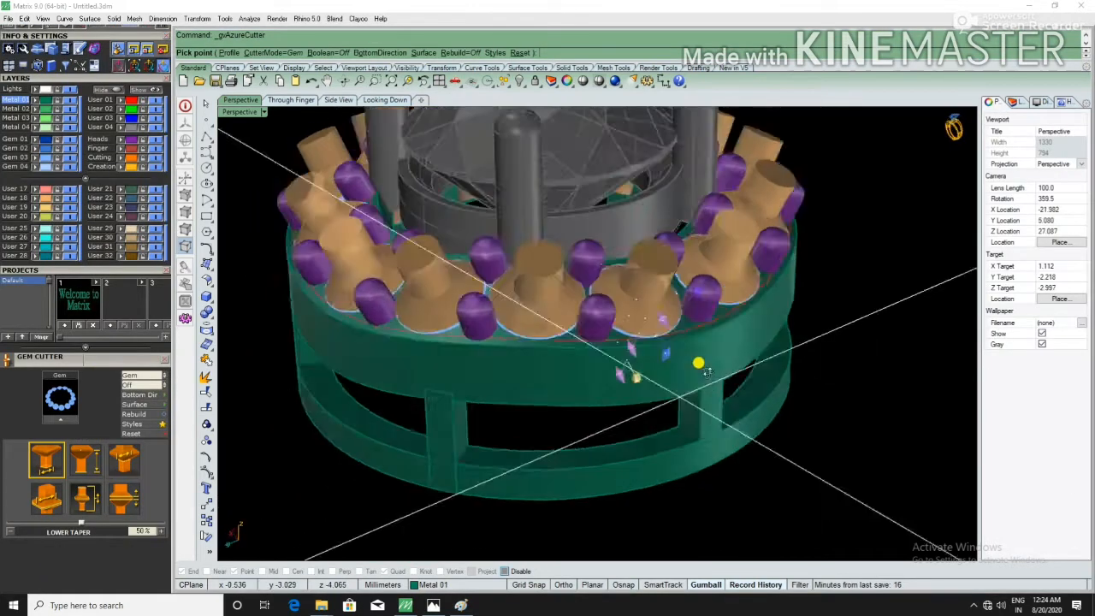
{"action": "right_click_drag", "start_coordinate": [705, 370], "coordinate": [758, 351]}
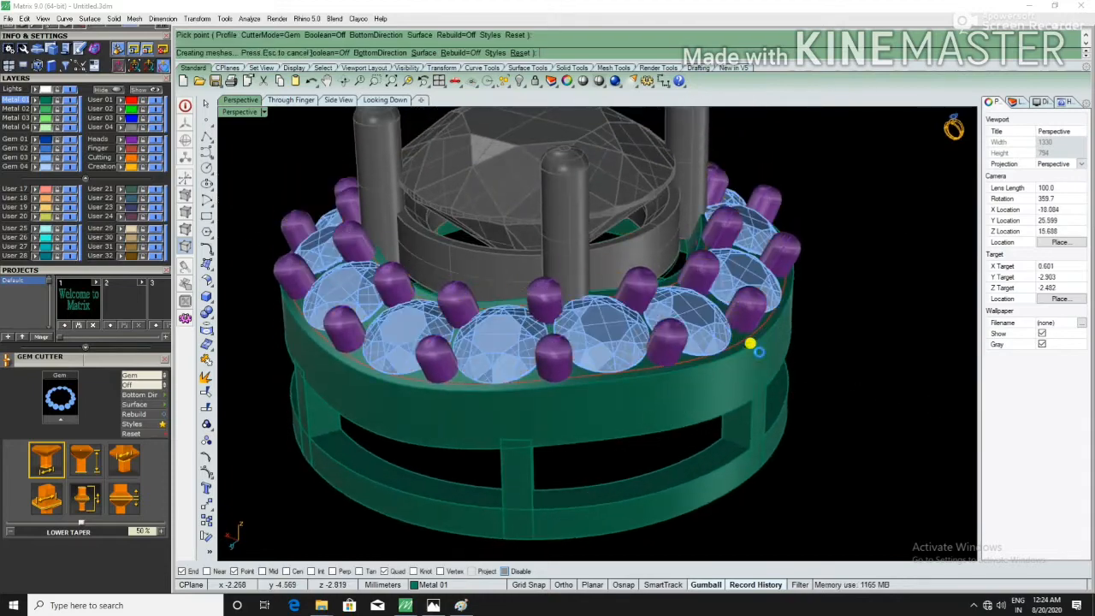
{"action": "right_click", "coordinate": [758, 350]}
{"action": "left_click", "coordinate": [631, 339]}
{"action": "right_click_drag", "start_coordinate": [631, 339], "coordinate": [779, 434]}
{"action": "scroll", "coordinate": [611, 410], "scroll_direction": "up", "scroll_amount": 3}
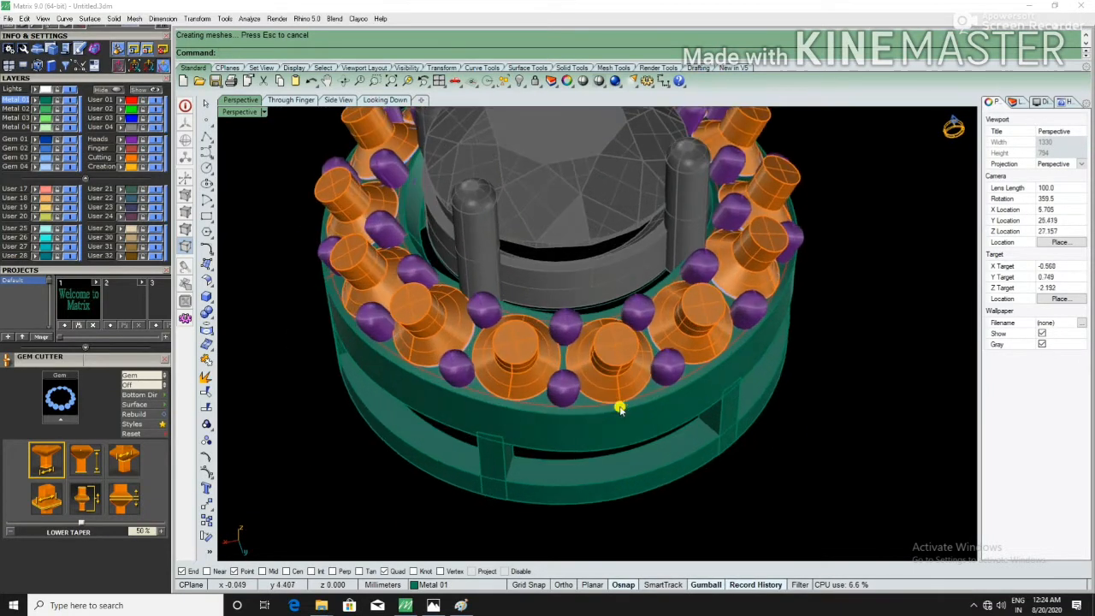
Step: Subtract the gem cutters from the upper halo body and its small prongs with Boolean Difference, deleting the cutters
{"action": "scroll", "coordinate": [624, 419], "scroll_direction": "up", "scroll_amount": 3}
{"action": "left_click", "coordinate": [627, 425]}
{"action": "scroll", "coordinate": [565, 397], "scroll_direction": "up", "scroll_amount": 3}
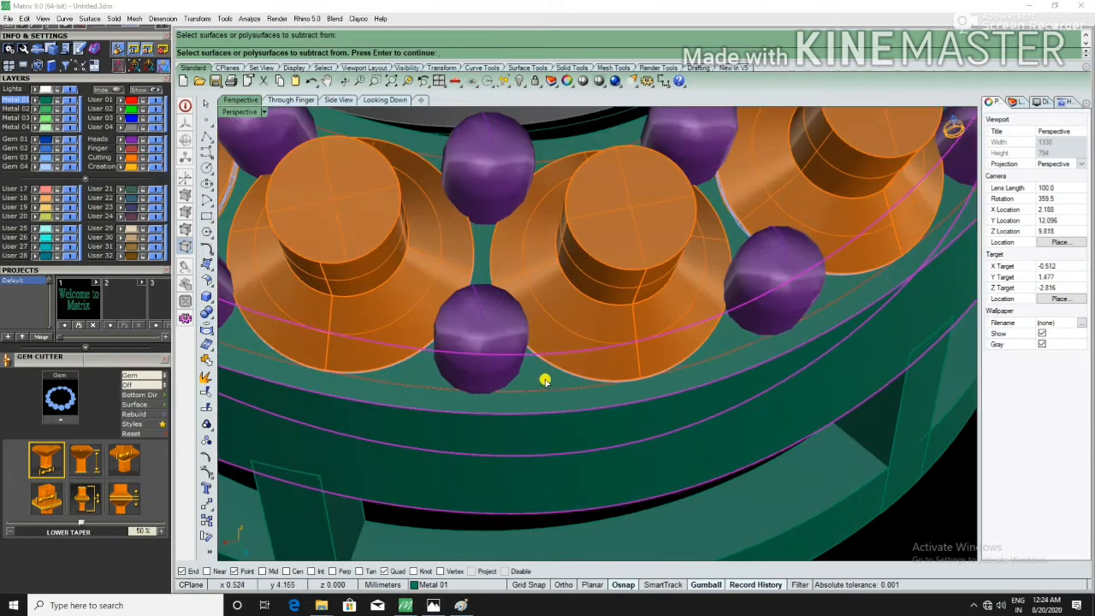
{"action": "scroll", "coordinate": [631, 428], "scroll_direction": "down", "scroll_amount": 5}
{"action": "key", "text": "Return"}
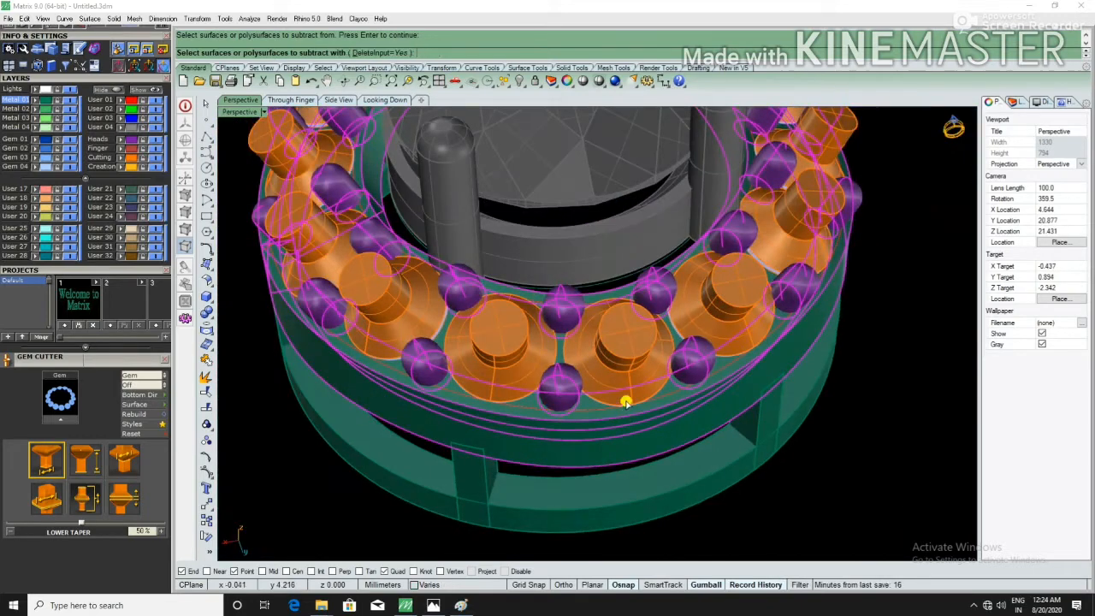
{"action": "left_click", "coordinate": [636, 341]}
{"action": "key", "text": "Return"}
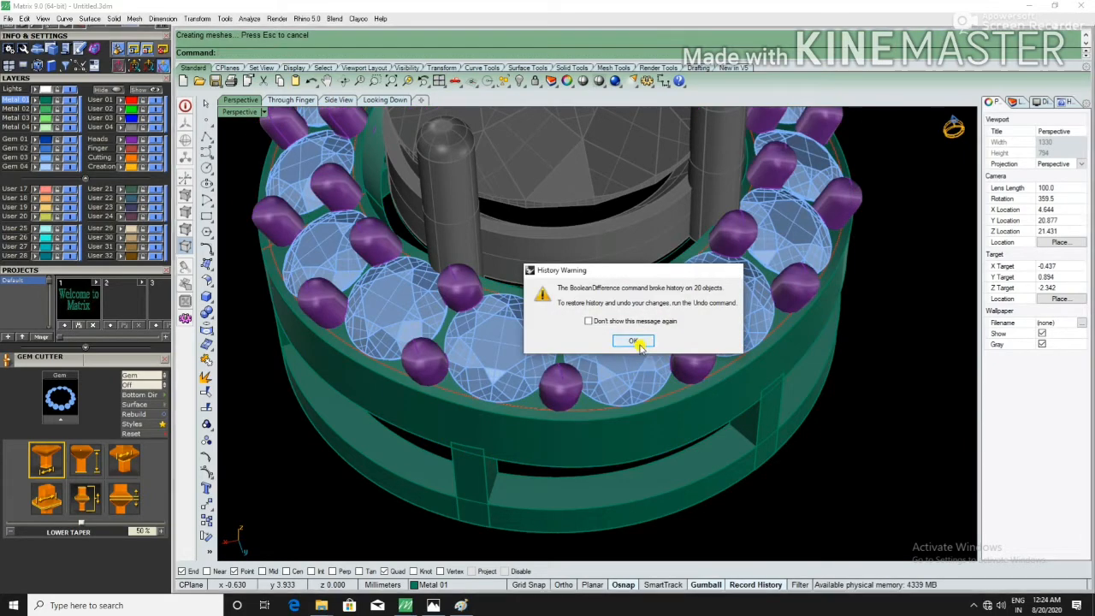
{"action": "left_click", "coordinate": [634, 342]}
{"action": "scroll", "coordinate": [573, 447], "scroll_direction": "down", "scroll_amount": 6}
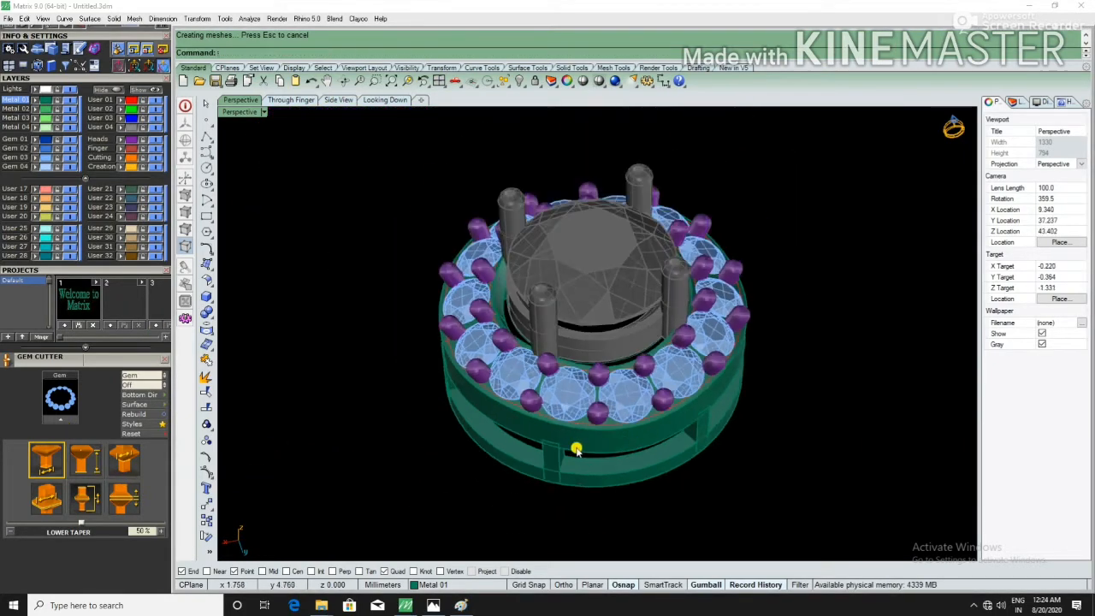
Step: Hide layer Gem 03 to expose the cut gem seats in the halo
{"action": "left_click", "coordinate": [68, 159]}
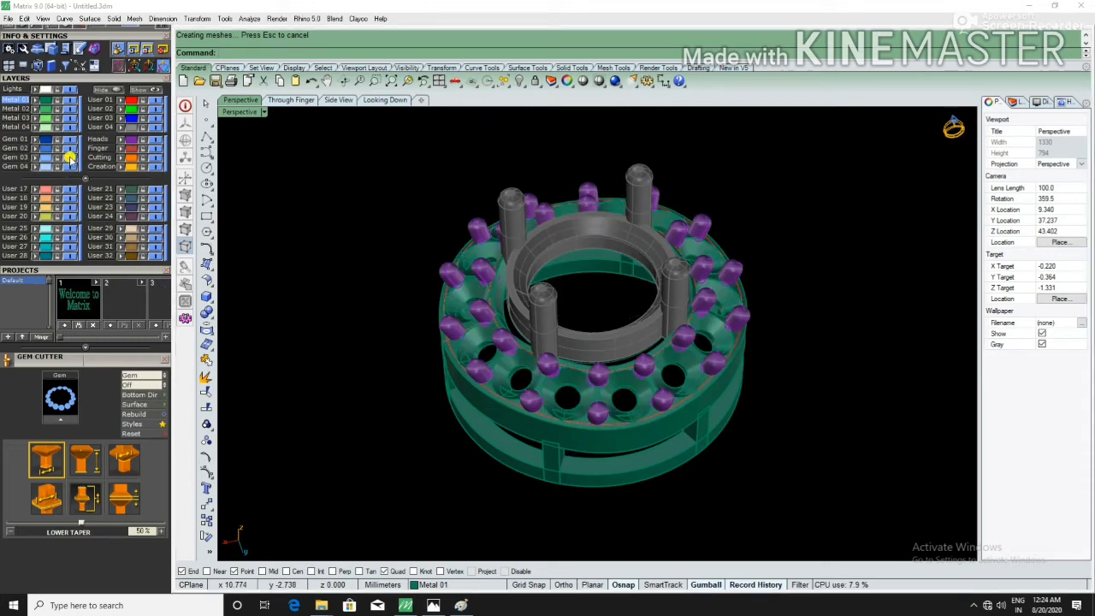
{"action": "right_click_drag", "start_coordinate": [364, 370], "coordinate": [542, 385]}
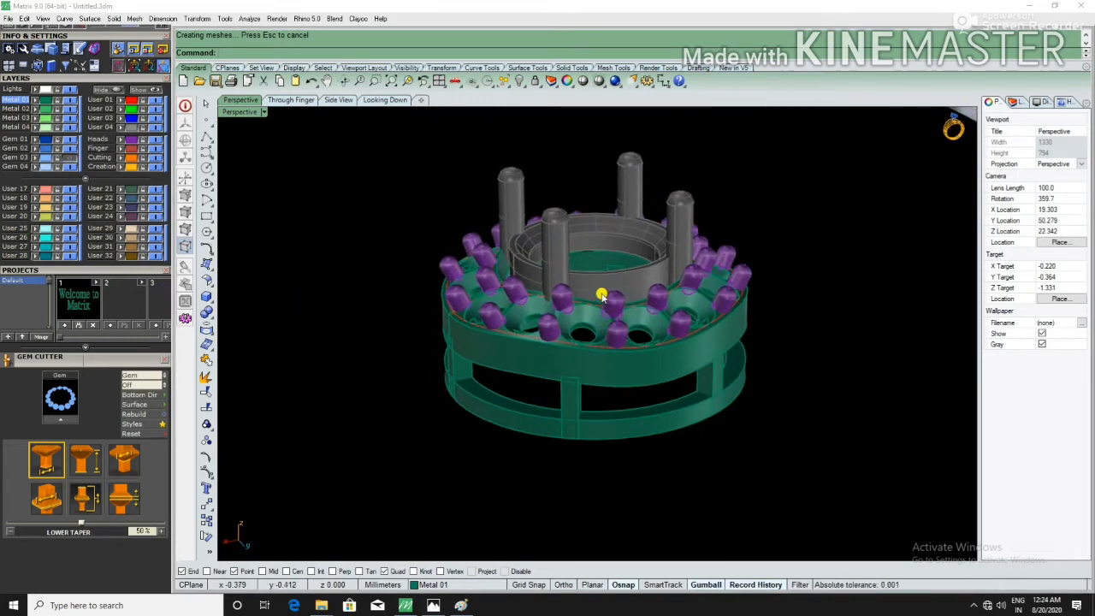
{"action": "scroll", "coordinate": [601, 342], "scroll_direction": "up", "scroll_amount": 4}
Step: Unlock the center prong head and move it to the Heads layer
{"action": "type", "text": "Un"}
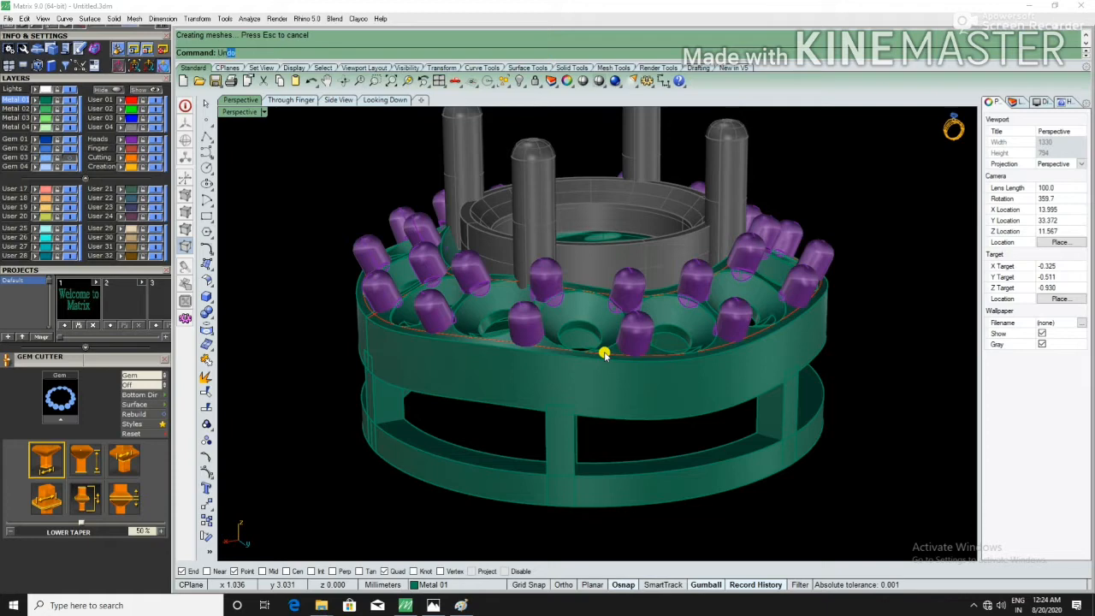
{"action": "type", "text": "lock"}
{"action": "key", "text": "Return"}
{"action": "scroll", "coordinate": [604, 354], "scroll_direction": "down", "scroll_amount": 2}
{"action": "right_click_drag", "start_coordinate": [597, 368], "coordinate": [579, 369]}
{"action": "left_click", "coordinate": [517, 206]}
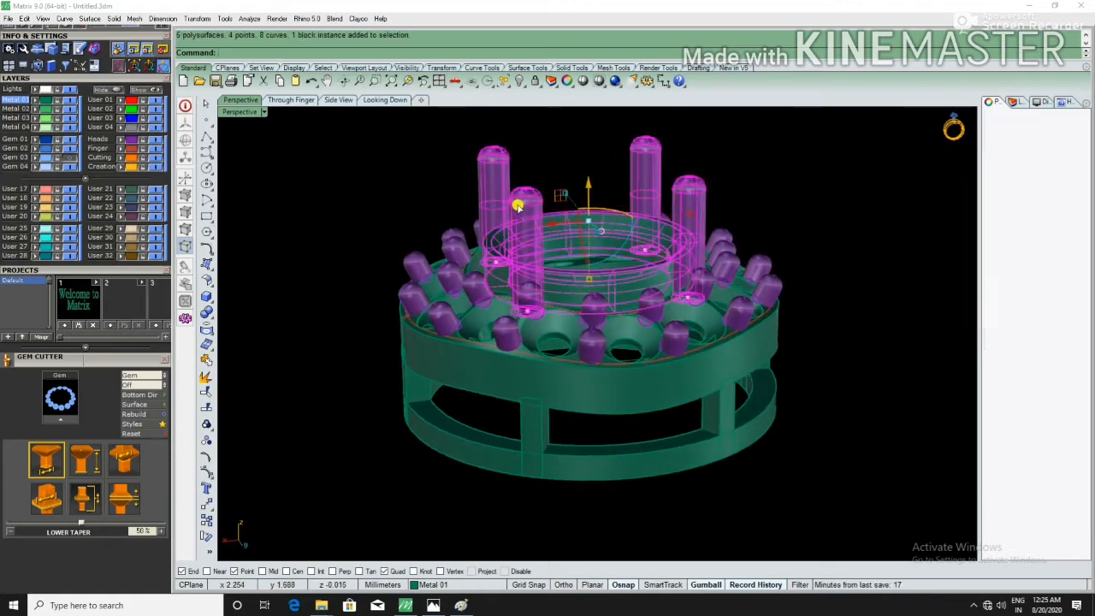
{"action": "left_click", "coordinate": [308, 179]}
{"action": "right_click_drag", "start_coordinate": [308, 179], "coordinate": [482, 320]}
{"action": "scroll", "coordinate": [420, 179], "scroll_direction": "down", "scroll_amount": 3}
Step: Examine the prong head, halo prongs and cut gem seats from several angles
{"action": "key", "text": "ctrl+a"}
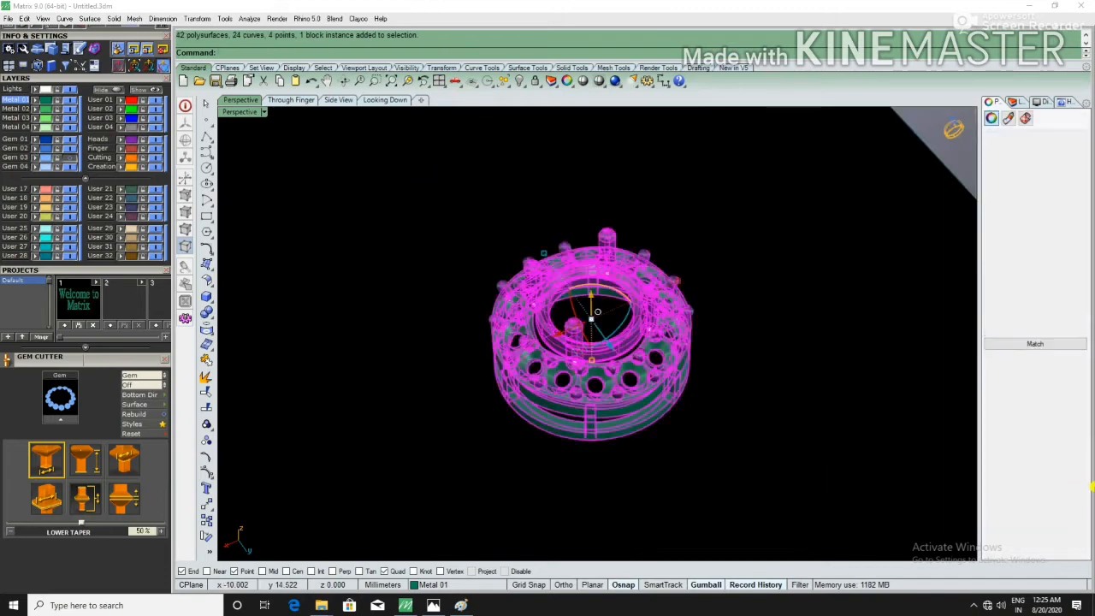
{"action": "left_click", "coordinate": [748, 361]}
{"action": "scroll", "coordinate": [559, 350], "scroll_direction": "up", "scroll_amount": 5}
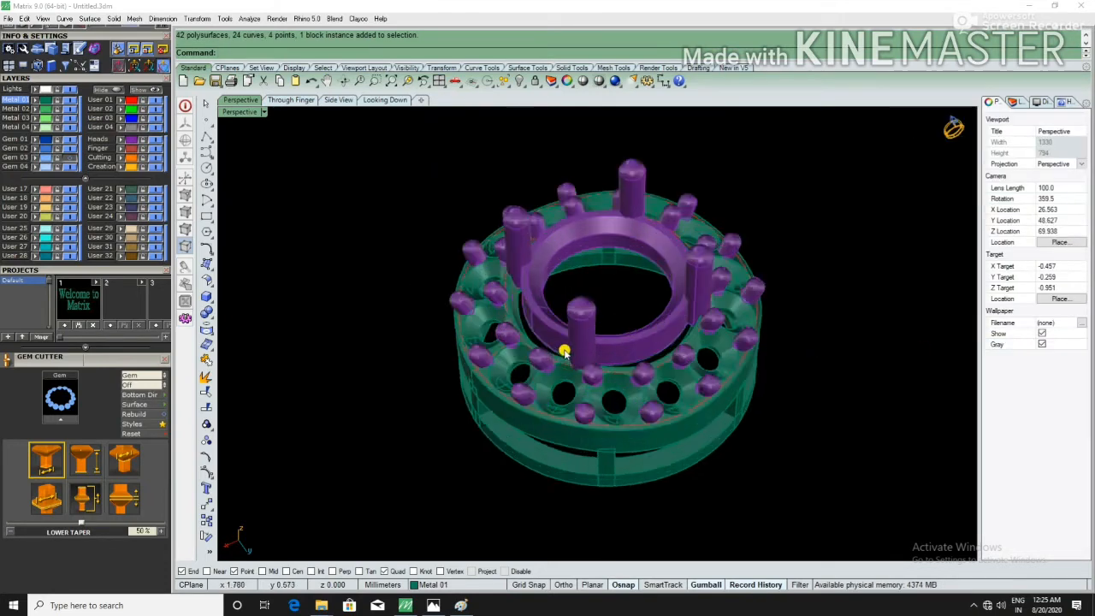
{"action": "right_click_drag", "start_coordinate": [559, 350], "coordinate": [609, 426]}
{"action": "scroll", "coordinate": [616, 363], "scroll_direction": "down", "scroll_amount": 2}
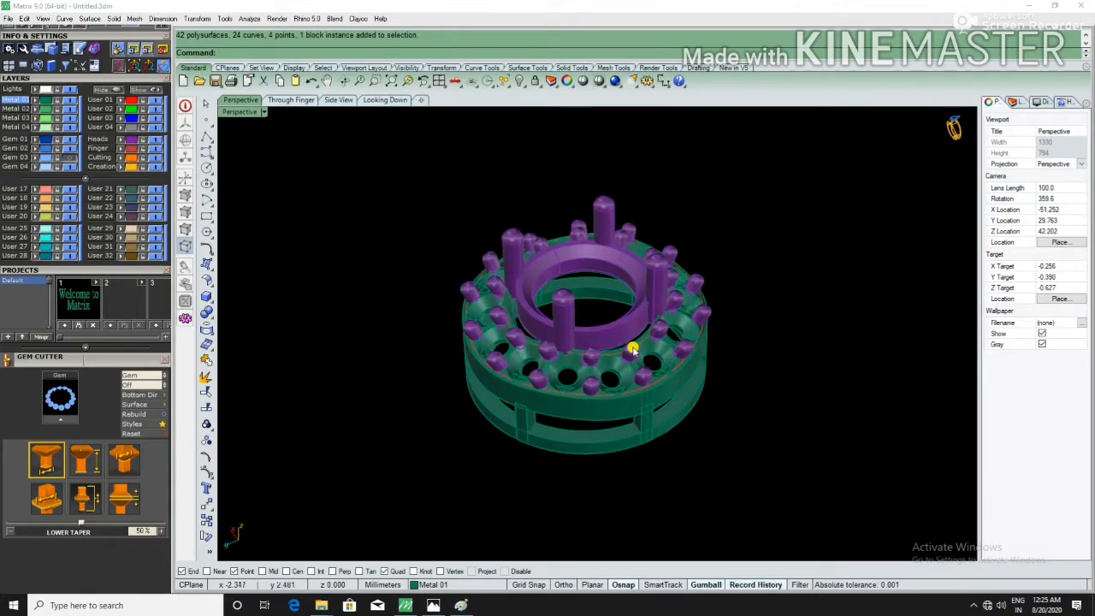
{"action": "scroll", "coordinate": [631, 349], "scroll_direction": "up", "scroll_amount": 6}
{"action": "scroll", "coordinate": [616, 362], "scroll_direction": "down", "scroll_amount": 3}
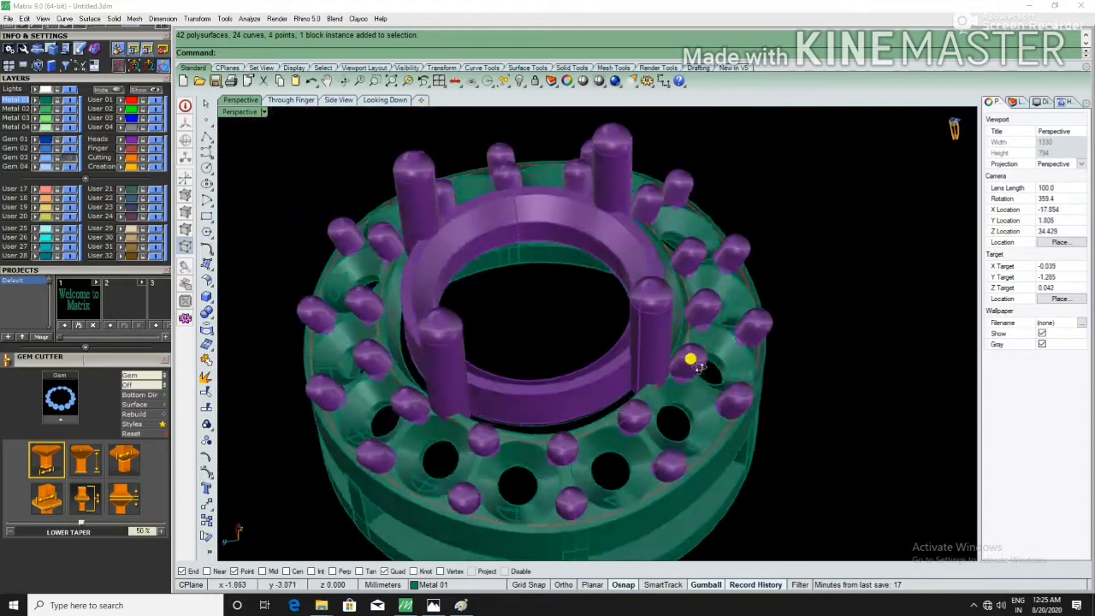
{"action": "right_click_drag", "start_coordinate": [699, 368], "coordinate": [548, 330]}
{"action": "scroll", "coordinate": [543, 351], "scroll_direction": "down", "scroll_amount": 2}
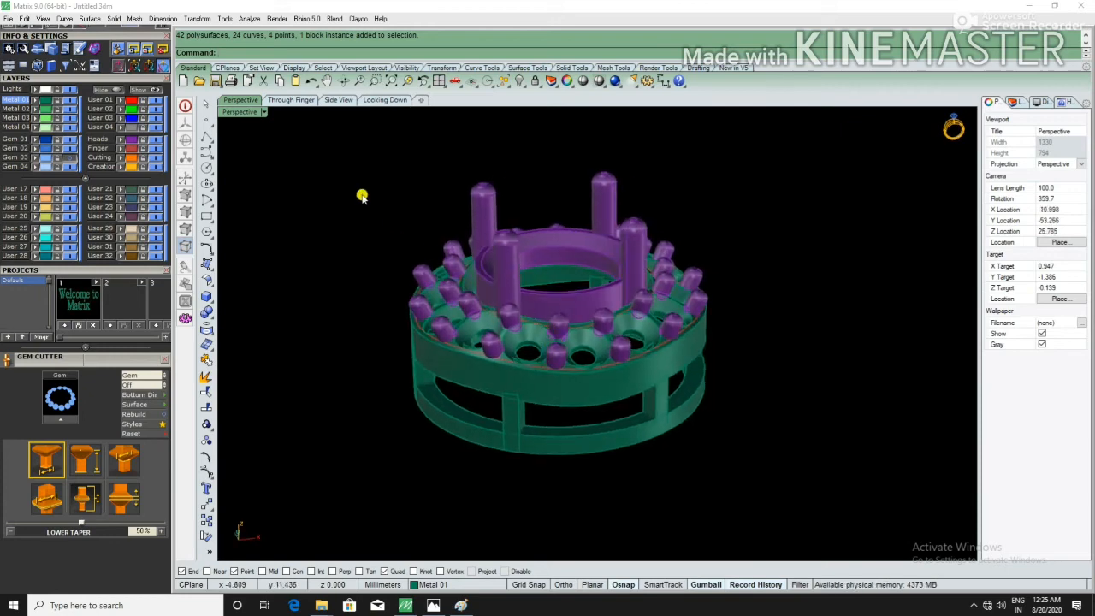
Step: Restore the four-view layout and dimension the halo's height vertically beside it in the Through Finger view
{"action": "double_click", "coordinate": [243, 116]}
{"action": "scroll", "coordinate": [420, 454], "scroll_direction": "up", "scroll_amount": 3}
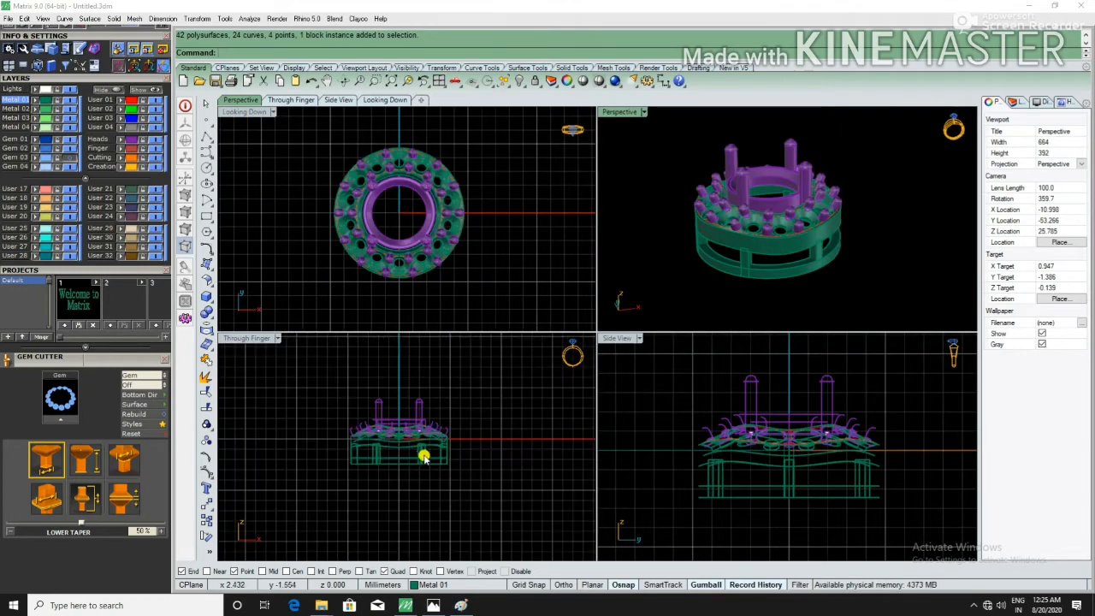
{"action": "left_click", "coordinate": [663, 86]}
{"action": "scroll", "coordinate": [452, 445], "scroll_direction": "up", "scroll_amount": 2}
{"action": "scroll", "coordinate": [453, 449], "scroll_direction": "up", "scroll_amount": 2}
{"action": "left_click", "coordinate": [458, 483]}
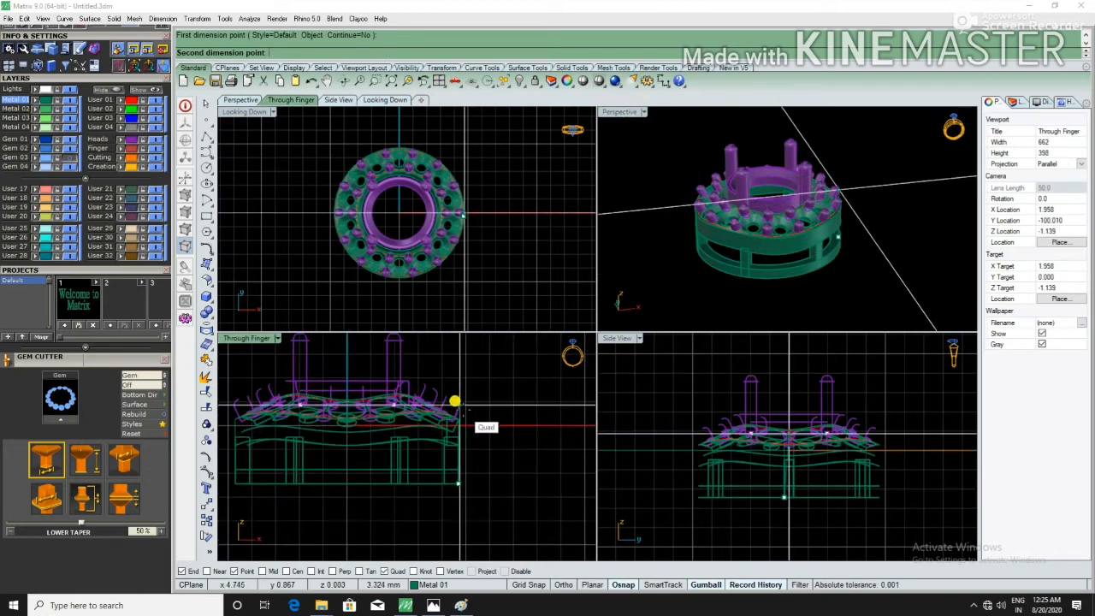
{"action": "scroll", "coordinate": [454, 407], "scroll_direction": "up", "scroll_amount": 1}
{"action": "left_click", "coordinate": [454, 410]}
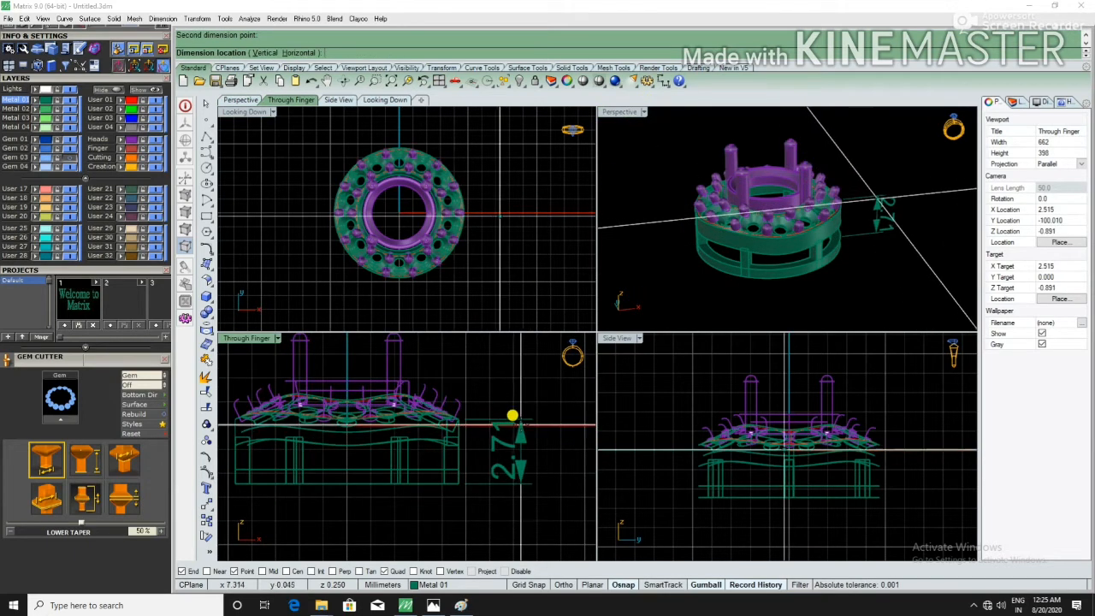
{"action": "scroll", "coordinate": [513, 426], "scroll_direction": "down", "scroll_amount": 2}
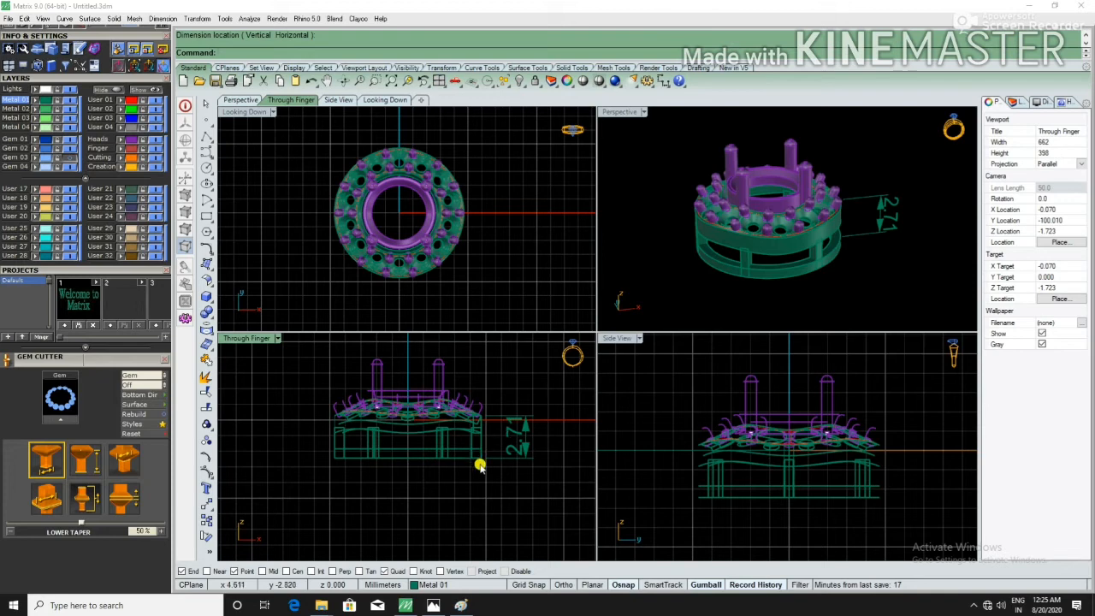
Step: Dimension the halo's outer diameter horizontally above it in the Looking Down view
{"action": "left_click", "coordinate": [506, 244]}
{"action": "key", "text": "Return"}
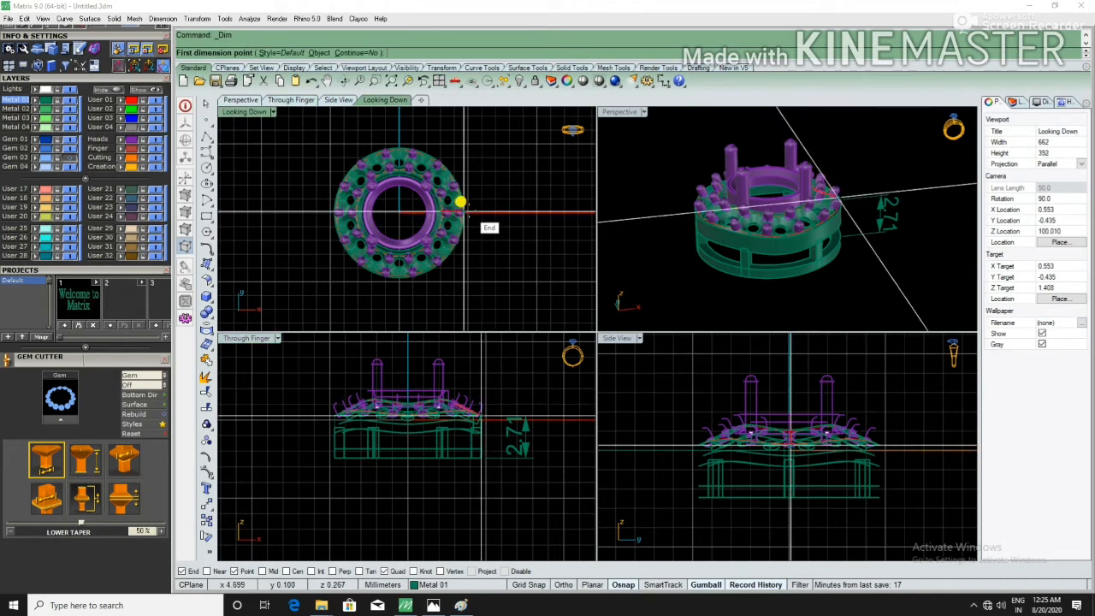
{"action": "left_click", "coordinate": [464, 213]}
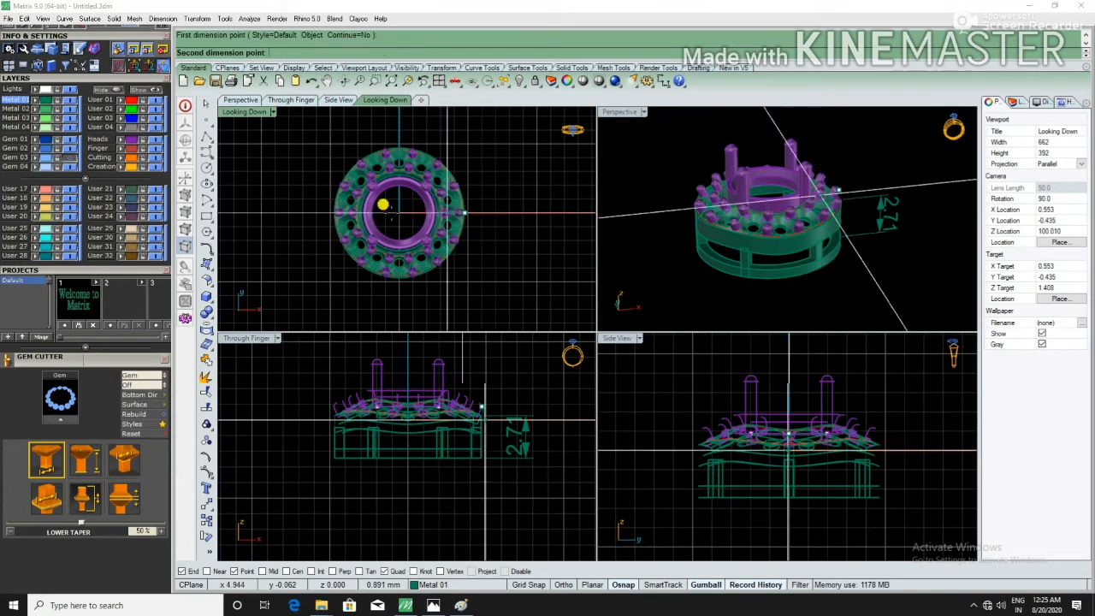
{"action": "left_click", "coordinate": [318, 202]}
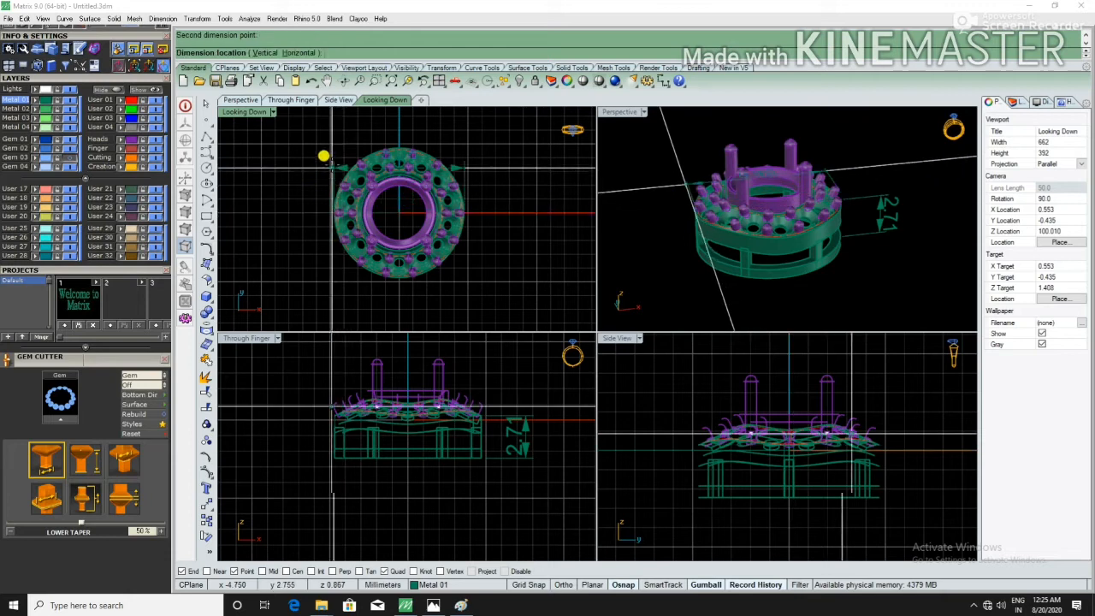
{"action": "scroll", "coordinate": [329, 146], "scroll_direction": "down", "scroll_amount": 2}
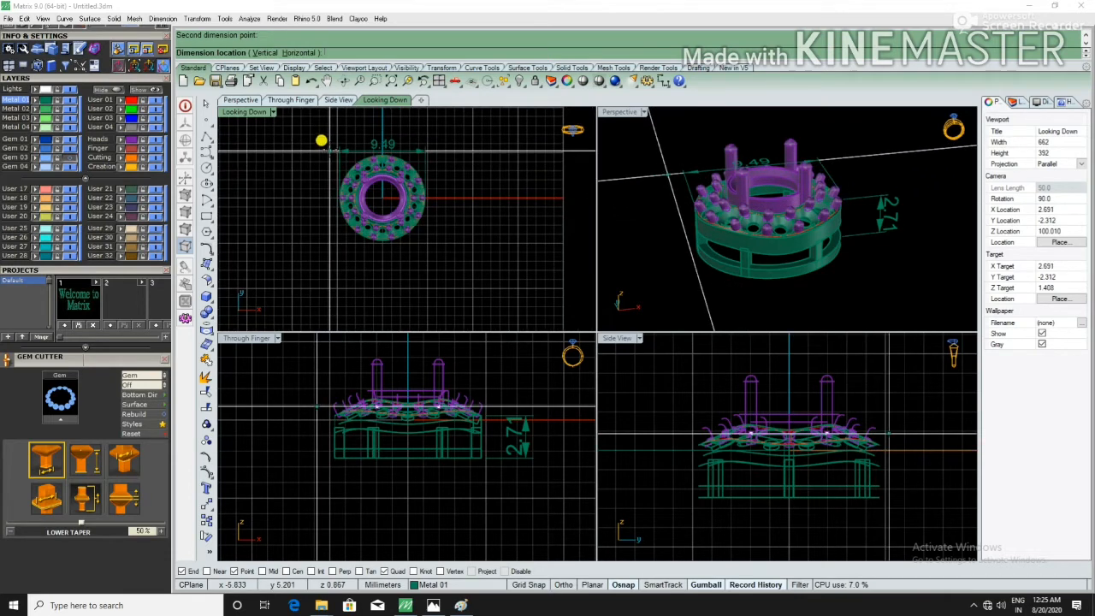
{"action": "left_click", "coordinate": [330, 149]}
{"action": "scroll", "coordinate": [463, 225], "scroll_direction": "down", "scroll_amount": 2}
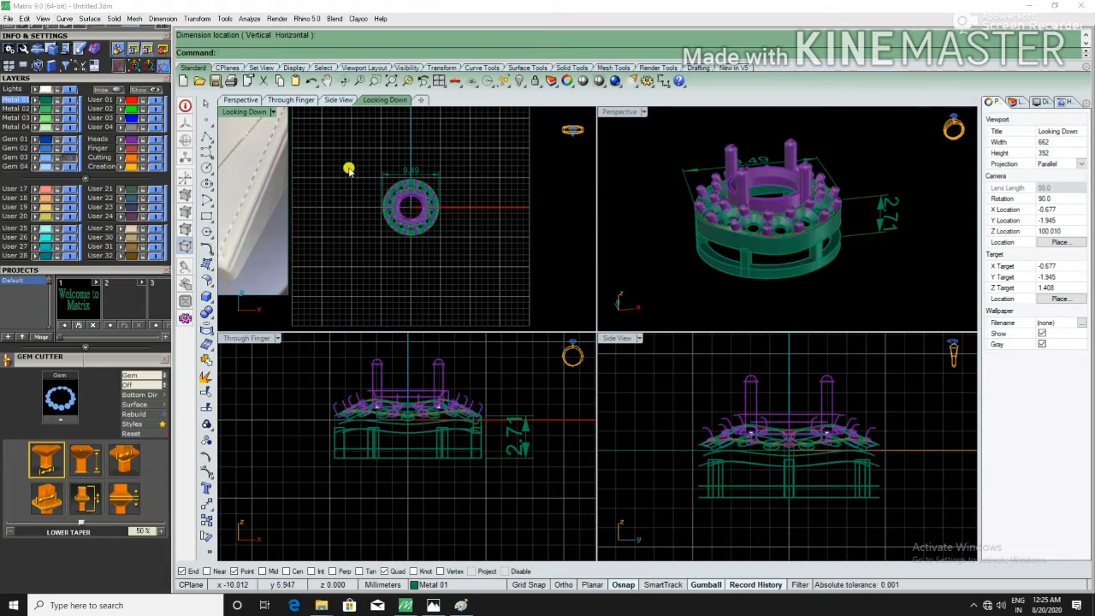
Step: Hide the reference picture surface beside the model in the Looking Down view
{"action": "scroll", "coordinate": [365, 201], "scroll_direction": "down", "scroll_amount": 2}
{"action": "left_click", "coordinate": [312, 210]}
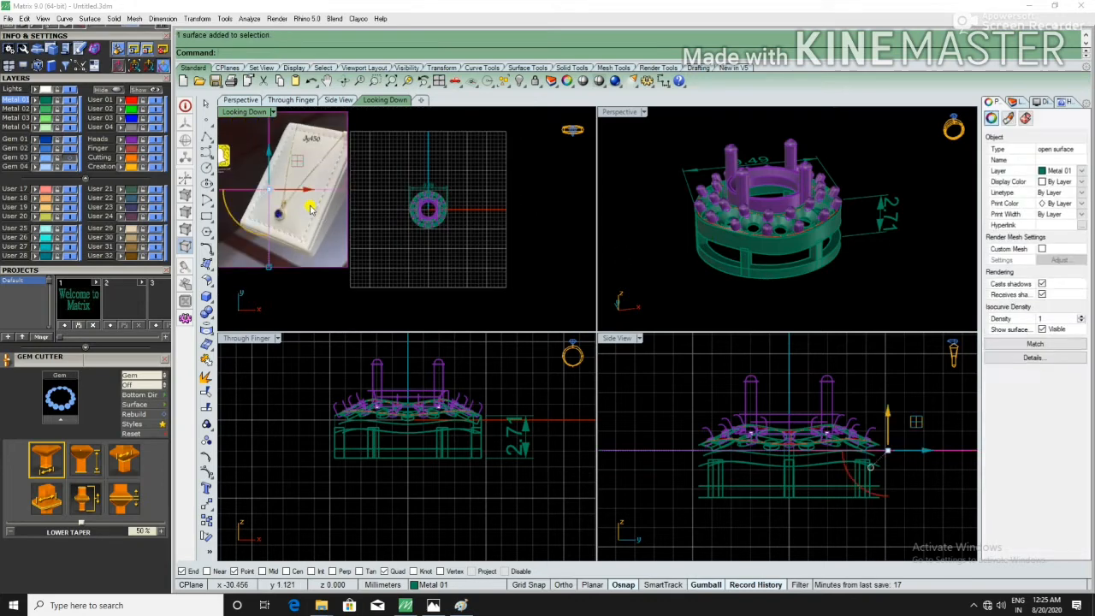
{"action": "scroll", "coordinate": [356, 226], "scroll_direction": "up", "scroll_amount": 2}
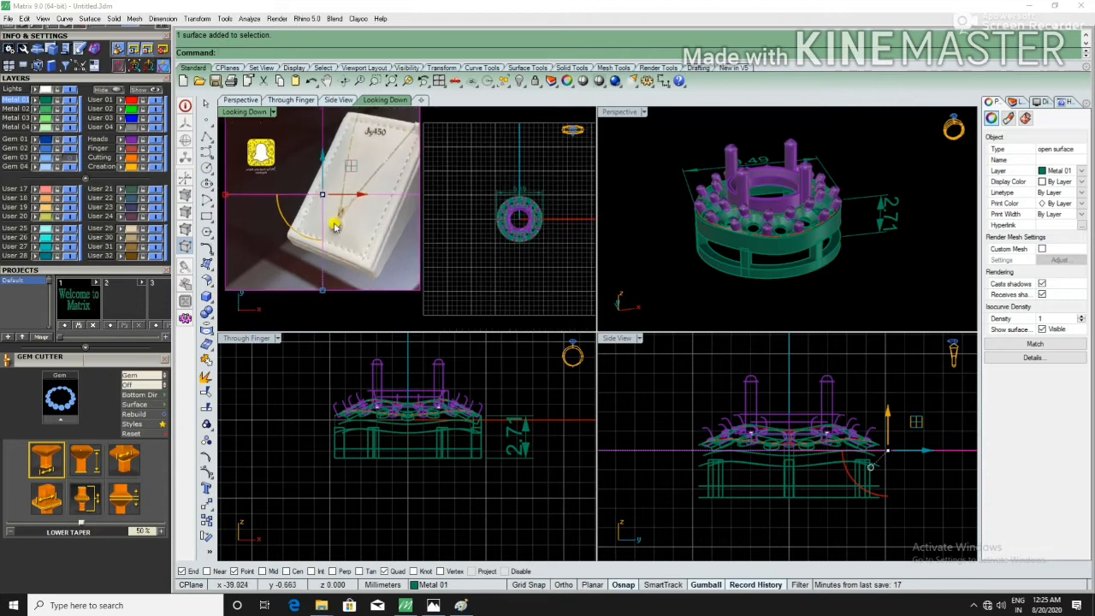
{"action": "key", "text": "Return"}
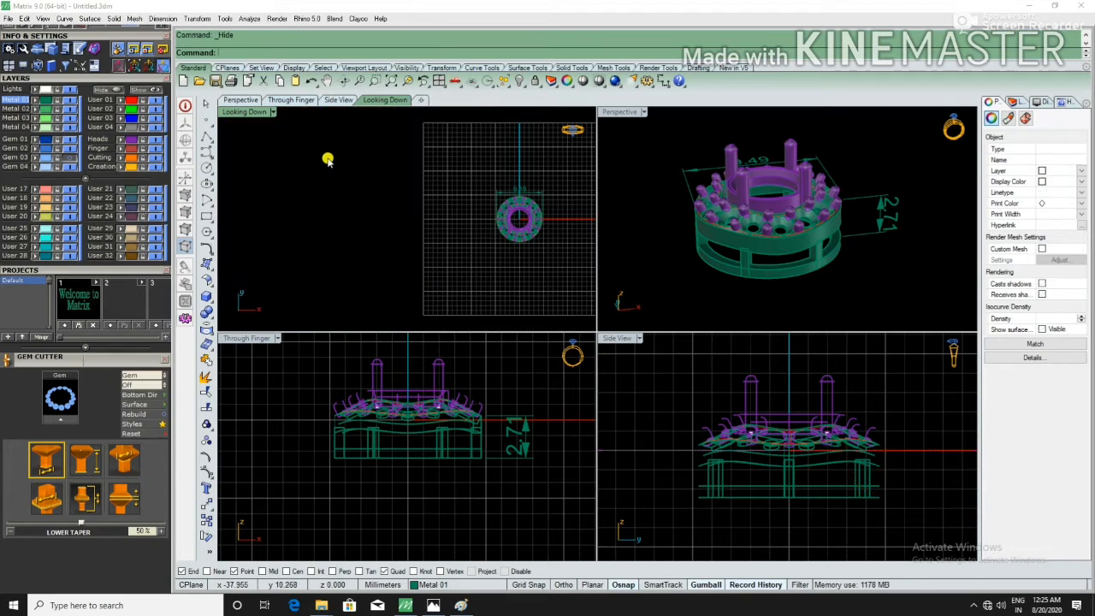
Step: Maximize the Looking Down view and turn off its grid
{"action": "double_click", "coordinate": [243, 112]}
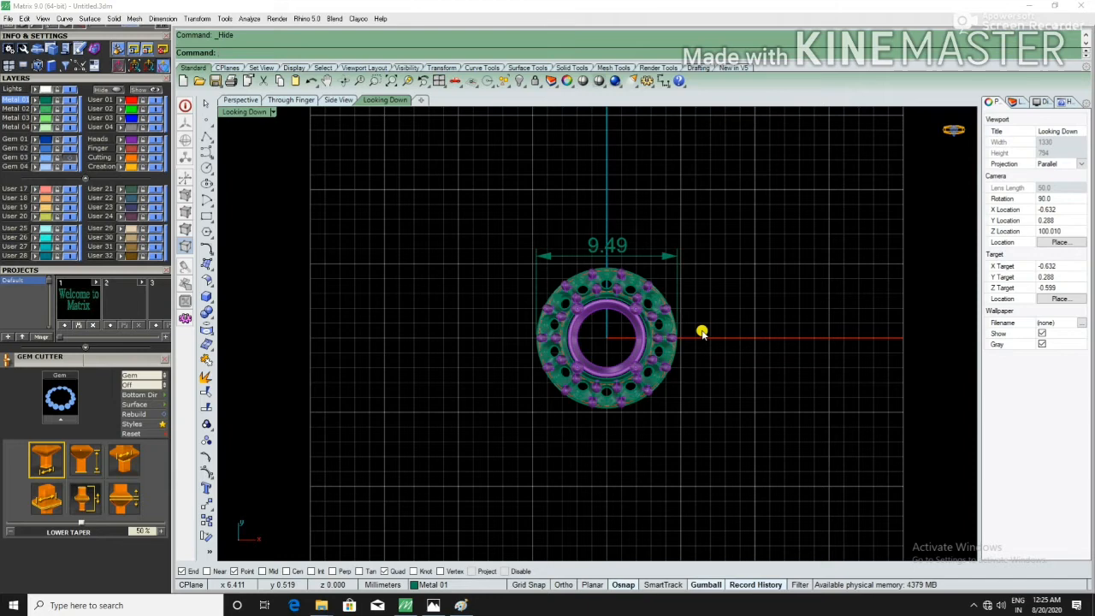
{"action": "key", "text": "F7"}
{"action": "scroll", "coordinate": [552, 308], "scroll_direction": "down", "scroll_amount": 3}
{"action": "scroll", "coordinate": [521, 320], "scroll_direction": "up", "scroll_amount": 4}
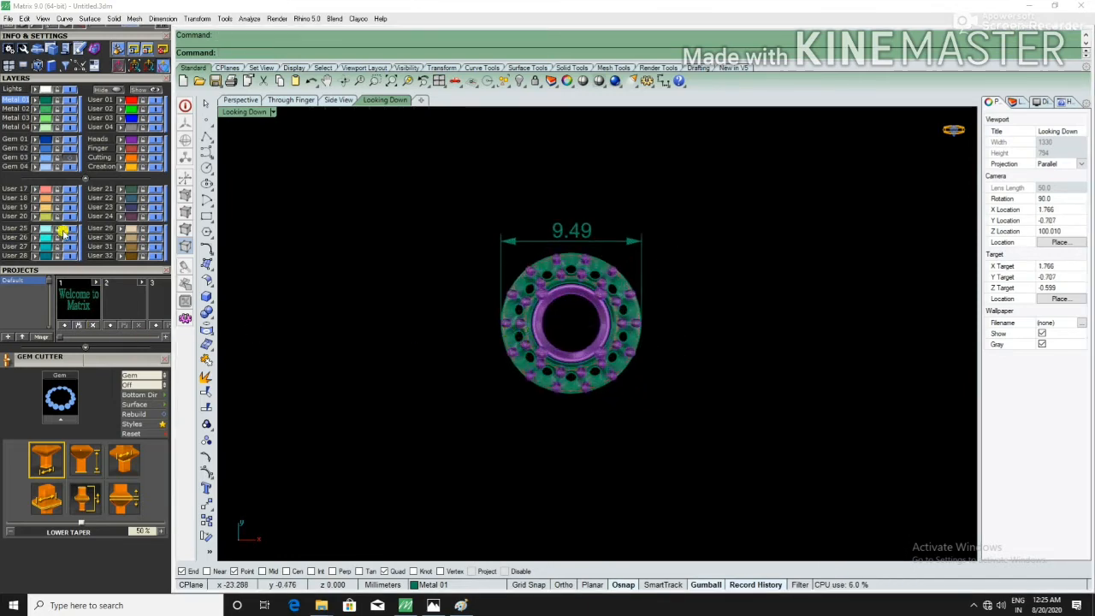
Step: Show layer Gem 03 again so the gems sit in the dimensioned halo
{"action": "left_click", "coordinate": [72, 151]}
{"action": "scroll", "coordinate": [616, 293], "scroll_direction": "up", "scroll_amount": 4}
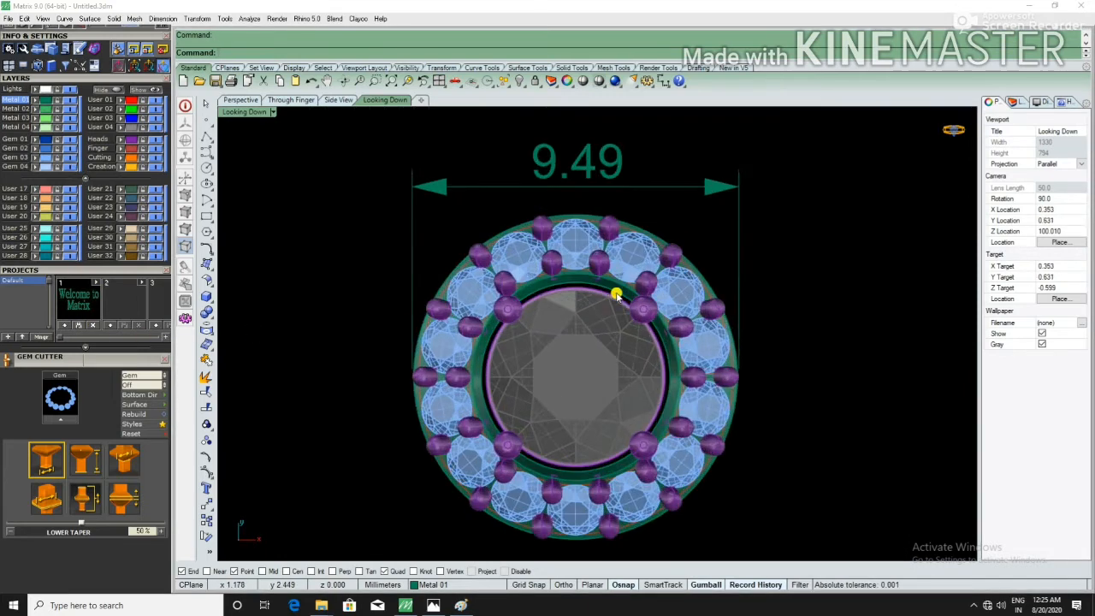
{"action": "scroll", "coordinate": [553, 269], "scroll_direction": "down", "scroll_amount": 2}
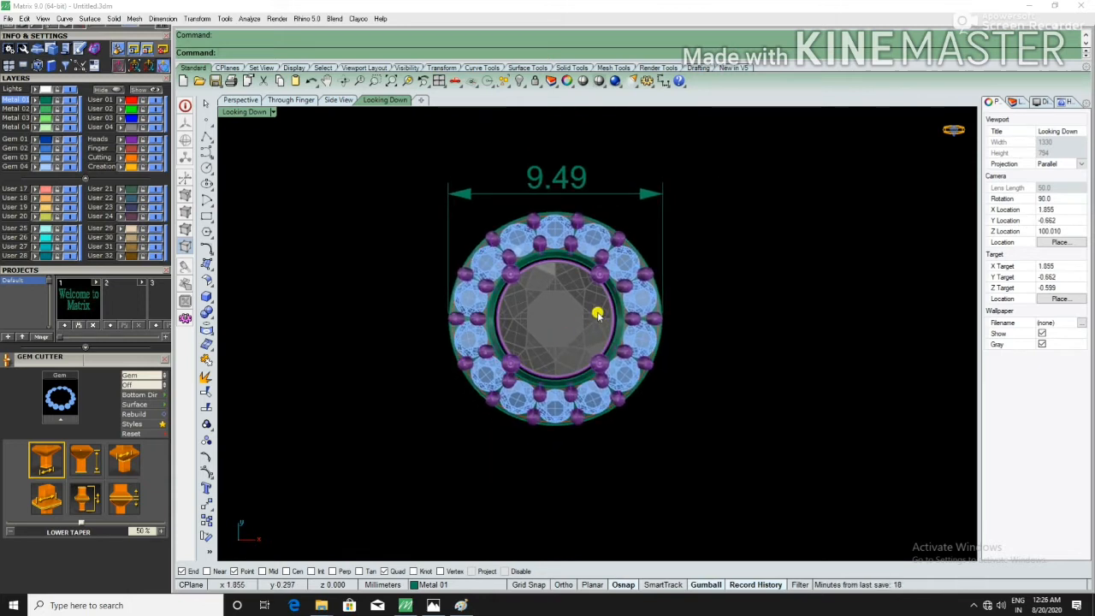
Step: Dimension the centre diamond's diameter vertically beside the halo in the Looking Down view
{"action": "left_click", "coordinate": [662, 81]}
{"action": "scroll", "coordinate": [556, 260], "scroll_direction": "up", "scroll_amount": 2}
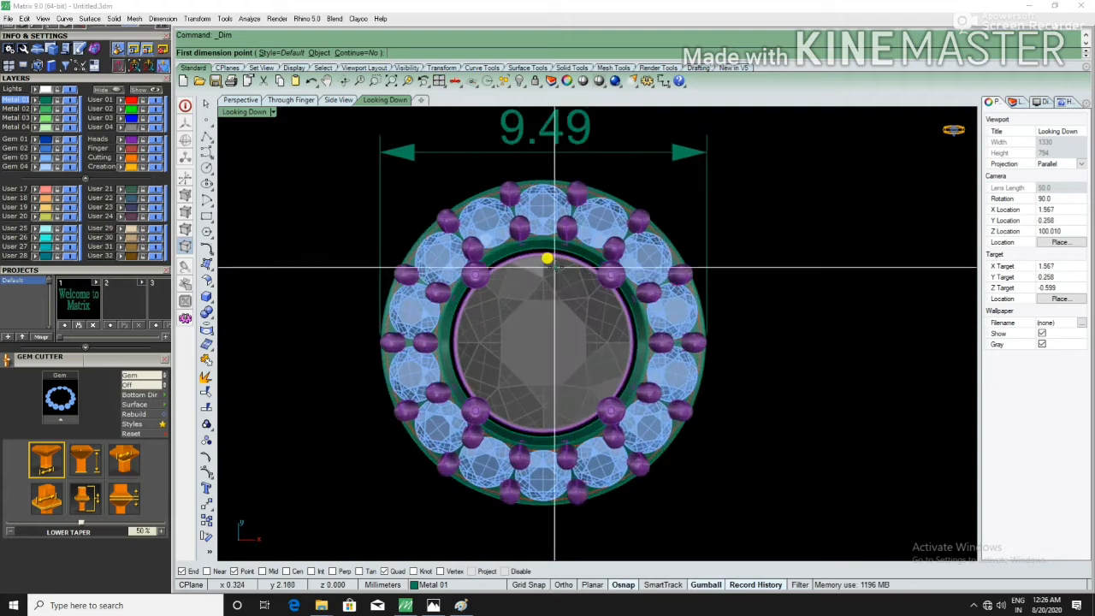
{"action": "left_click", "coordinate": [539, 250]}
{"action": "left_click", "coordinate": [544, 425]}
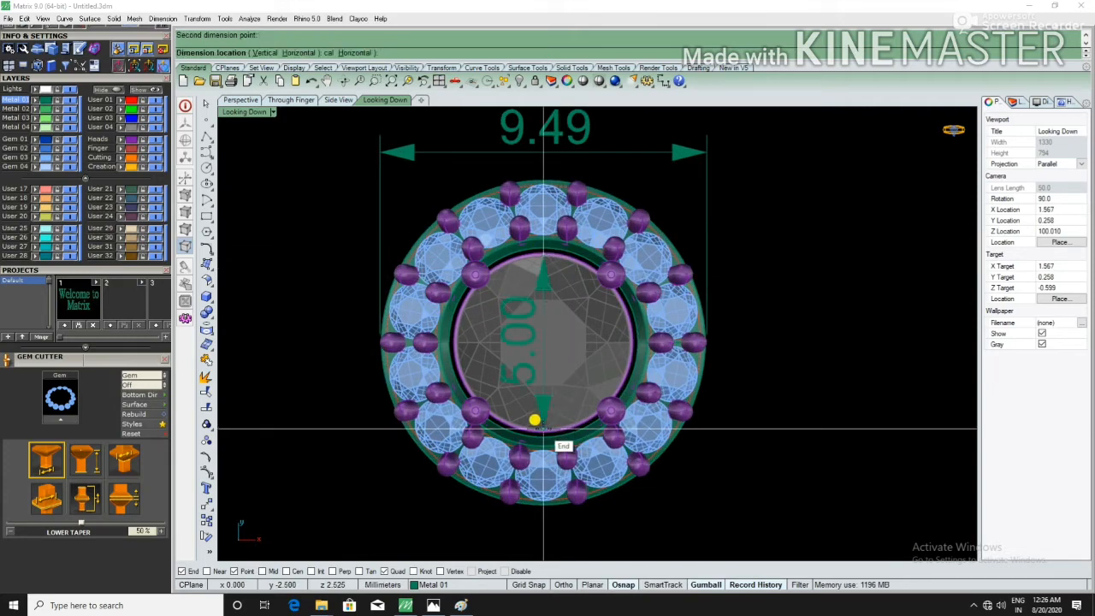
{"action": "left_click", "coordinate": [757, 385]}
{"action": "scroll", "coordinate": [604, 318], "scroll_direction": "down", "scroll_amount": 1}
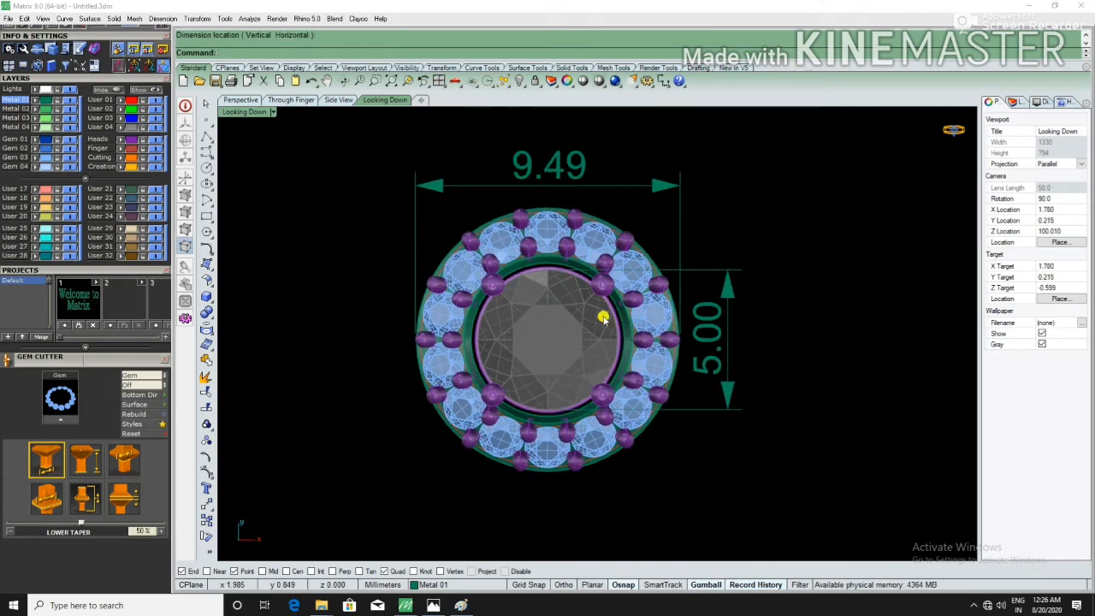
Step: Unlock the locked centre diamond and leave everything deselected
{"action": "type", "text": "Unlock"}
{"action": "key", "text": "Return"}
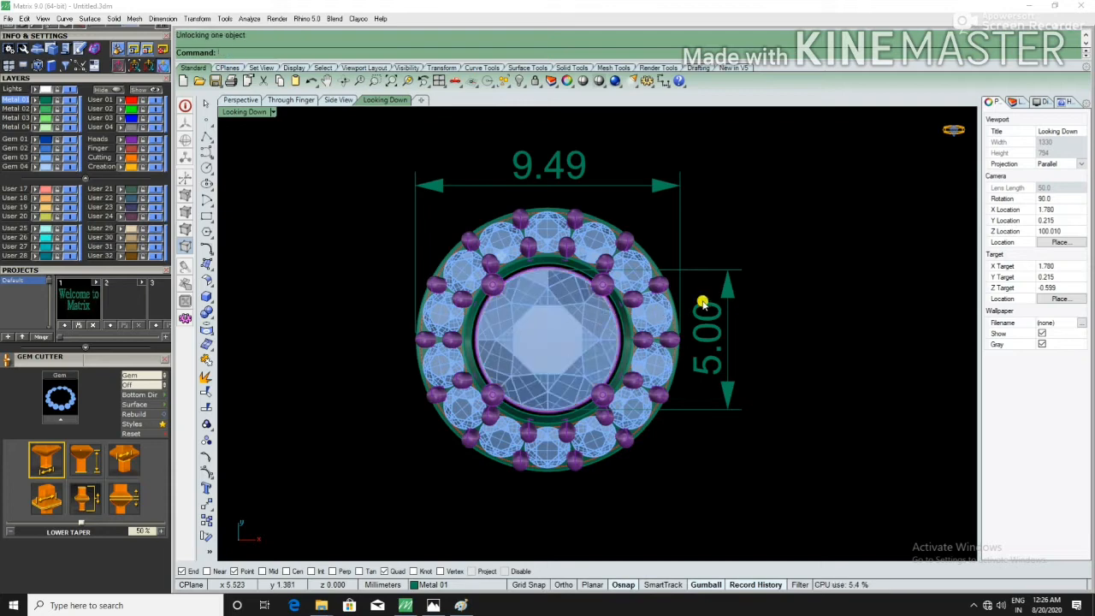
{"action": "key", "text": "ctrl+a"}
{"action": "scroll", "coordinate": [557, 315], "scroll_direction": "down", "scroll_amount": 2}
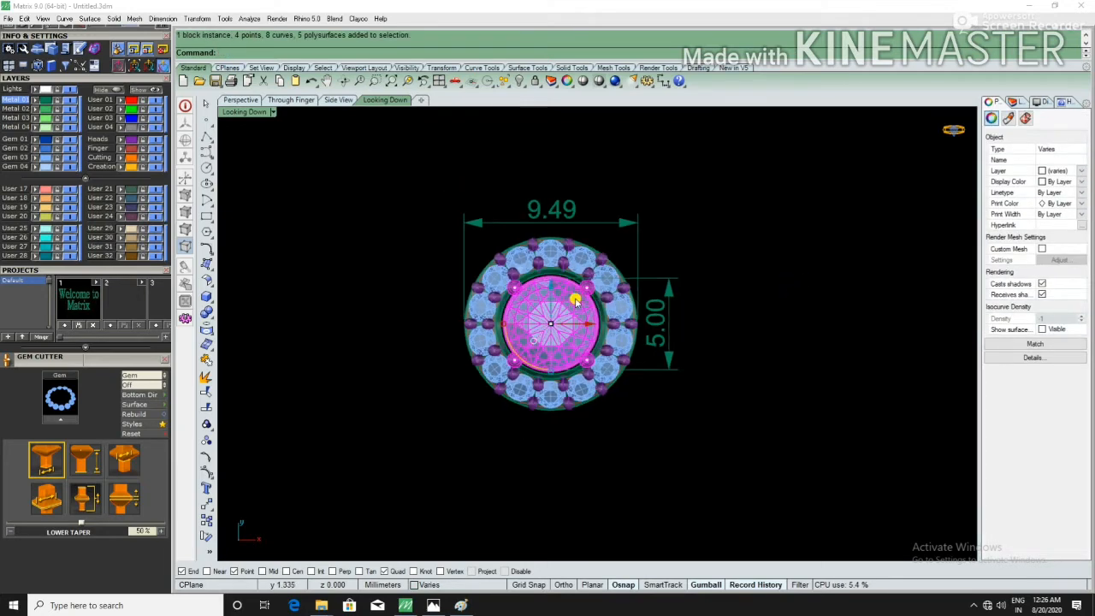
{"action": "key", "text": "Escape"}
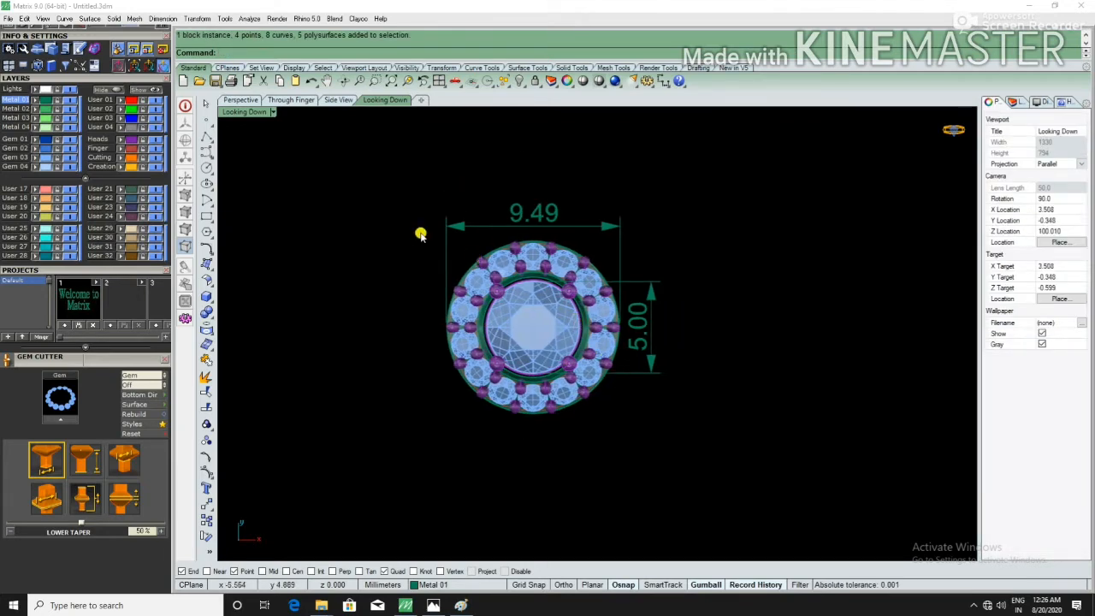
Step: Examine the complete halo setting in the Perspective view, shaded, from above, the sides and underneath
{"action": "left_click", "coordinate": [245, 100]}
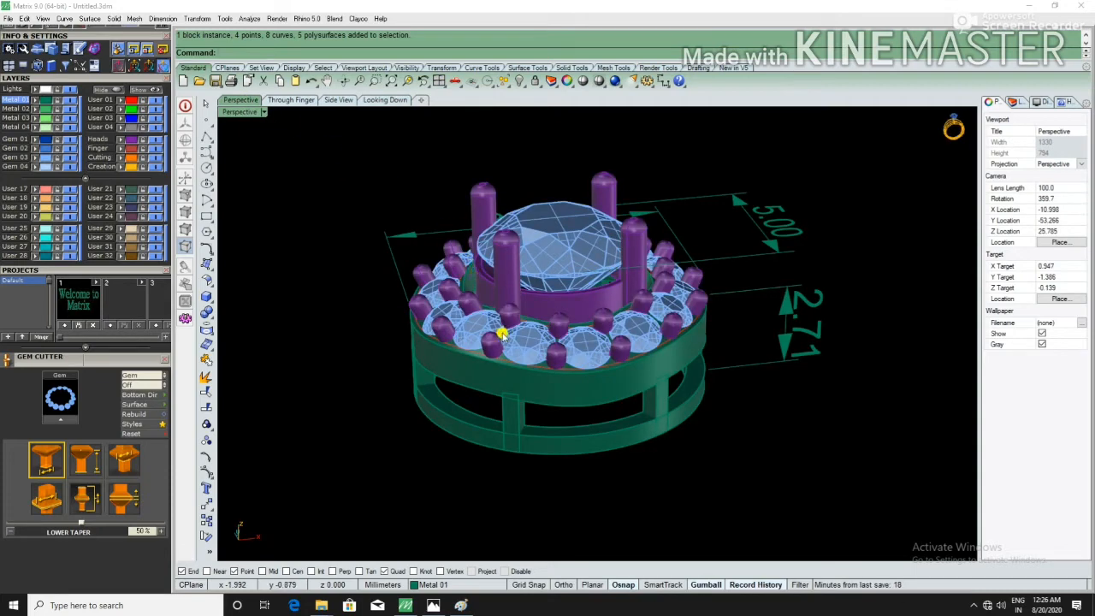
{"action": "right_click_drag", "start_coordinate": [503, 334], "coordinate": [526, 354]}
{"action": "scroll", "coordinate": [542, 396], "scroll_direction": "up", "scroll_amount": 5}
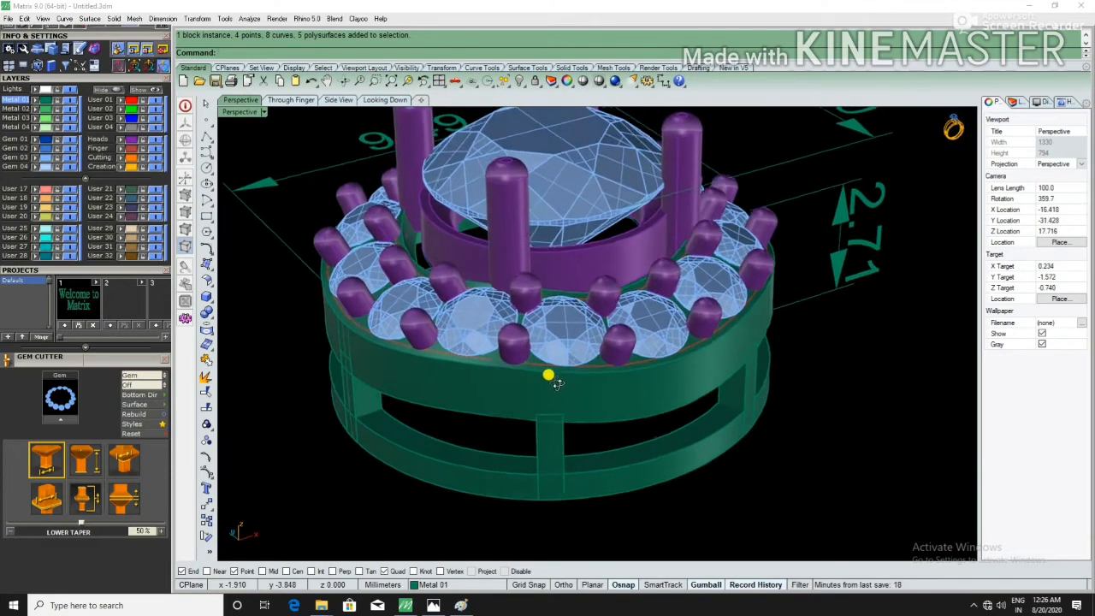
{"action": "scroll", "coordinate": [569, 394], "scroll_direction": "down", "scroll_amount": 2}
{"action": "mouse_move", "coordinate": [598, 291]}
{"action": "right_mouse_down"}
{"action": "mouse_move", "coordinate": [611, 337]}
{"action": "mouse_move", "coordinate": [754, 315]}
{"action": "mouse_move", "coordinate": [571, 378]}
{"action": "mouse_move", "coordinate": [682, 368]}
{"action": "mouse_move", "coordinate": [747, 402]}
{"action": "mouse_move", "coordinate": [786, 393]}
{"action": "right_mouse_up"}
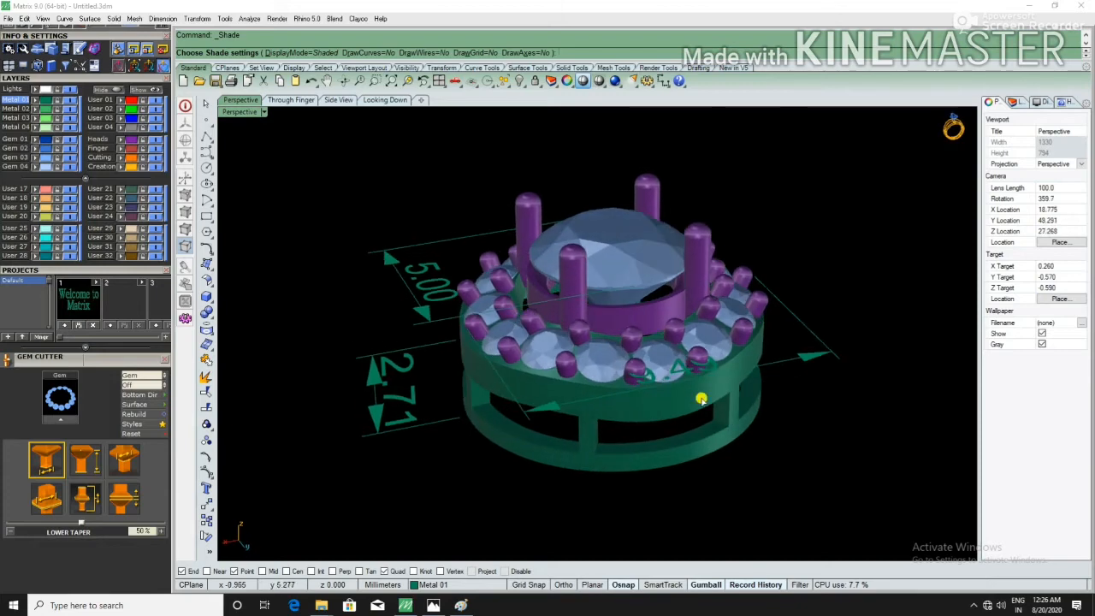
{"action": "right_click_drag", "start_coordinate": [701, 400], "coordinate": [797, 369]}
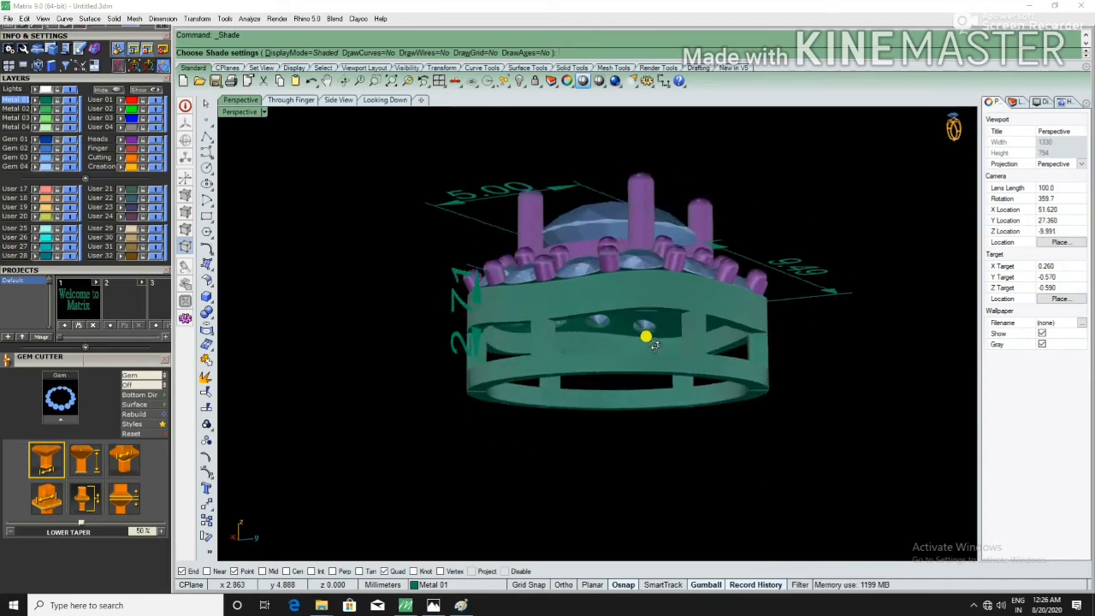
{"action": "right_click_drag", "start_coordinate": [554, 377], "coordinate": [463, 403]}
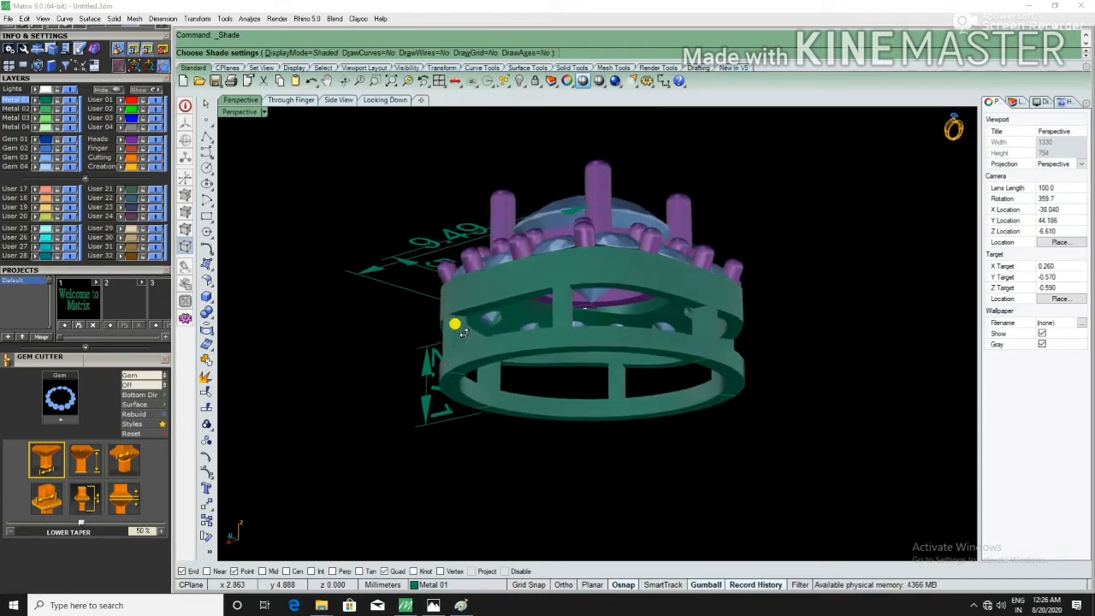
{"action": "right_click_drag", "start_coordinate": [465, 286], "coordinate": [562, 367]}
{"action": "scroll", "coordinate": [582, 276], "scroll_direction": "down", "scroll_amount": 3}
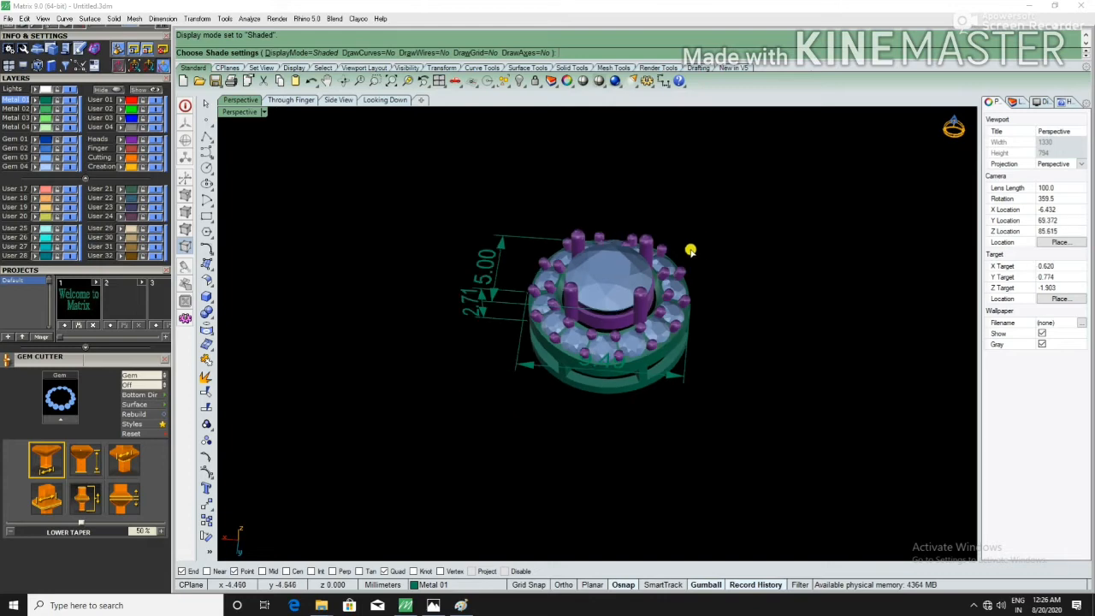
{"action": "right_click", "coordinate": [741, 259]}
{"action": "scroll", "coordinate": [642, 338], "scroll_direction": "up", "scroll_amount": 4}
{"action": "right_click_drag", "start_coordinate": [616, 339], "coordinate": [646, 262]}
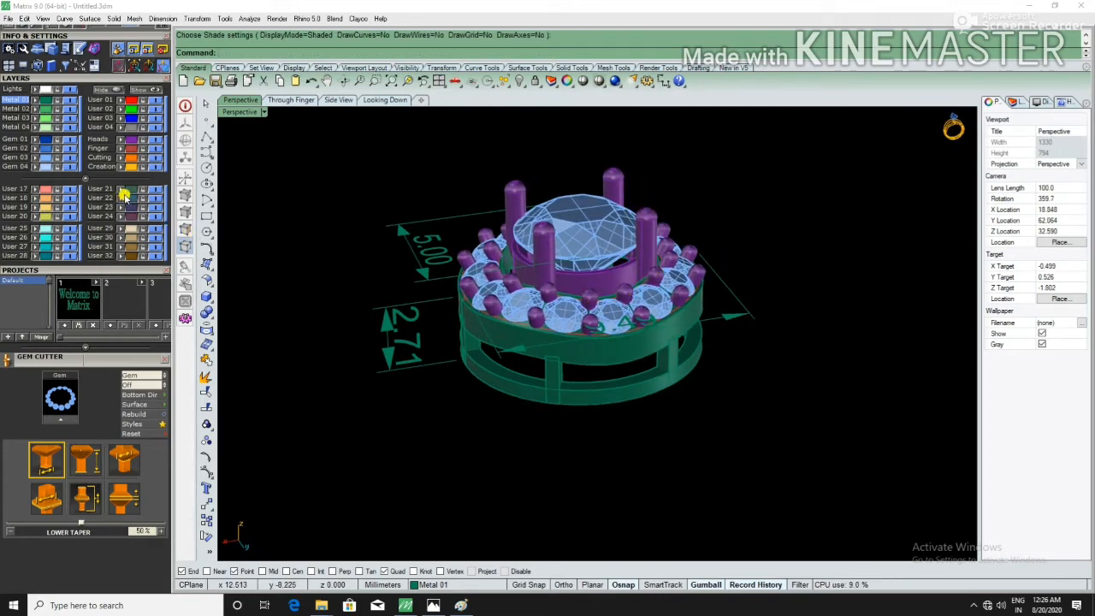
Step: Move all objects on layer Metal 01 to layer User 18
{"action": "left_click", "coordinate": [45, 101]}
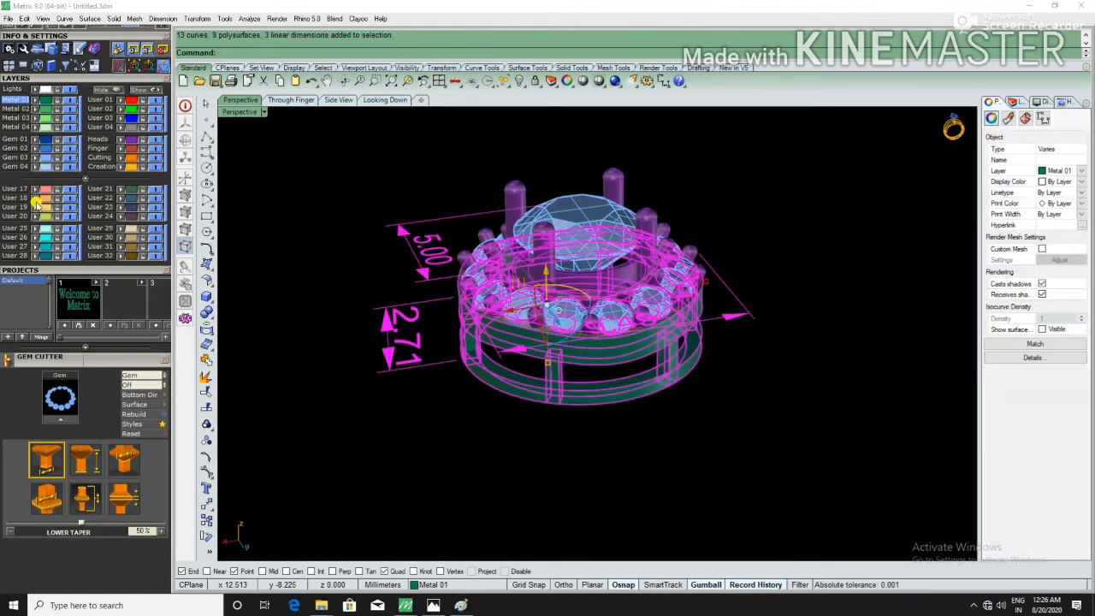
{"action": "left_click", "coordinate": [35, 198]}
{"action": "left_click", "coordinate": [301, 261]}
Step: Move the three linear dimensions to layer Metal 04
{"action": "right_click_drag", "start_coordinate": [609, 281], "coordinate": [592, 373]}
{"action": "left_click_drag", "start_coordinate": [411, 199], "coordinate": [368, 339]}
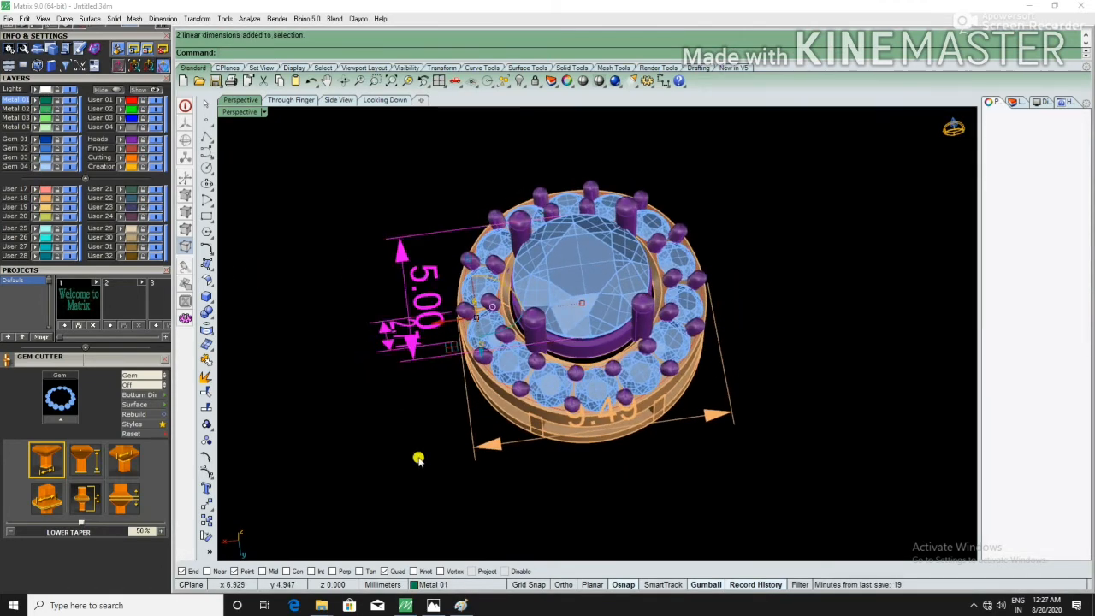
{"action": "left_click", "coordinate": [483, 445], "text": "shift"}
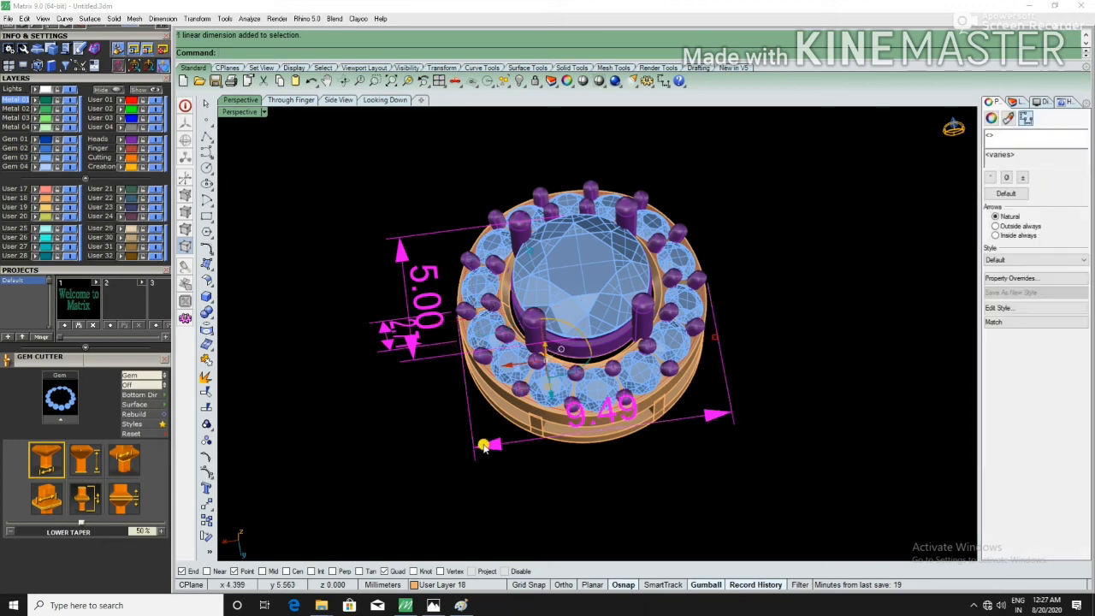
{"action": "left_click", "coordinate": [35, 127]}
{"action": "left_click", "coordinate": [344, 205]}
Step: Move the halo's outer diameter dimension slightly farther away from the halo in the Perspective view
{"action": "right_click_drag", "start_coordinate": [434, 269], "coordinate": [615, 311]}
{"action": "left_click", "coordinate": [723, 343]}
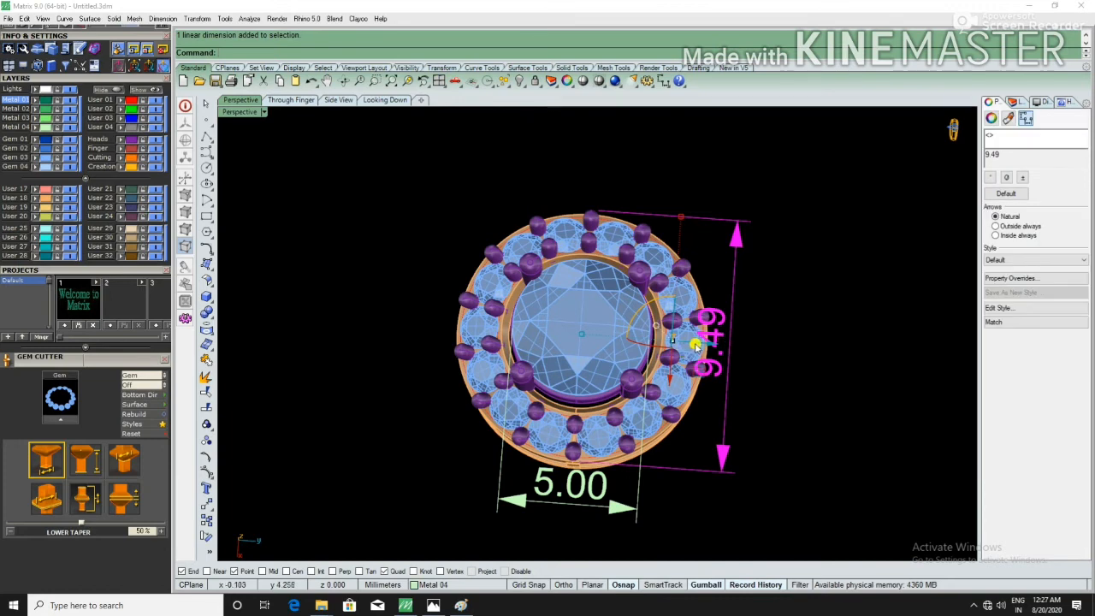
{"action": "left_click_drag", "start_coordinate": [708, 344], "coordinate": [779, 365]}
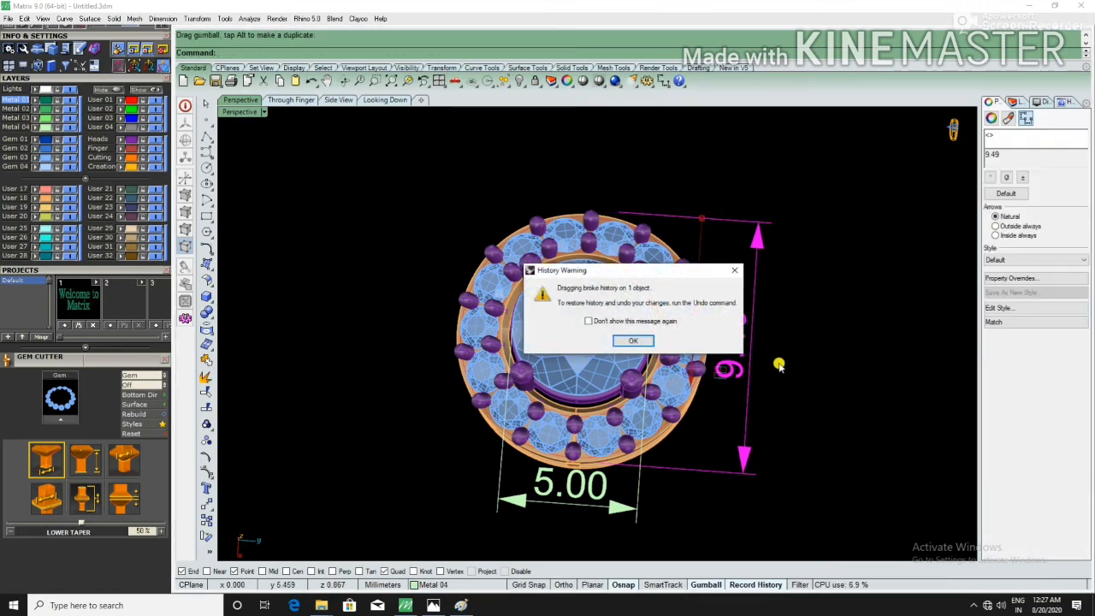
{"action": "left_click", "coordinate": [620, 339]}
{"action": "left_click", "coordinate": [713, 366]}
Step: Check the dimensioned halo in the Looking Down view with a shaded preview
{"action": "scroll", "coordinate": [591, 316], "scroll_direction": "down", "scroll_amount": 4}
{"action": "right_click_drag", "start_coordinate": [591, 315], "coordinate": [589, 281]}
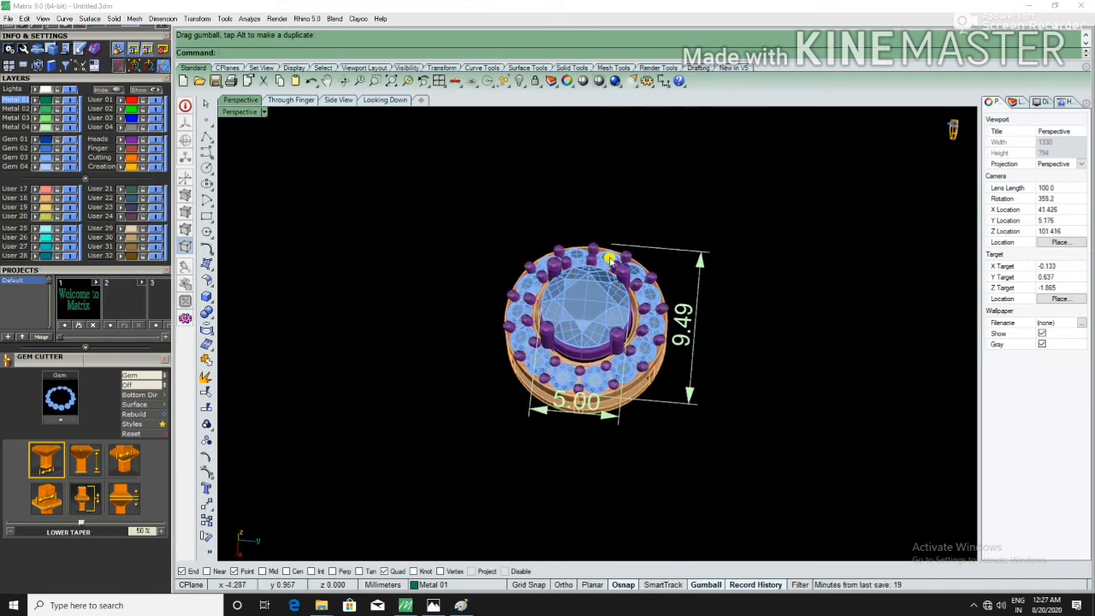
{"action": "left_click", "coordinate": [379, 101]}
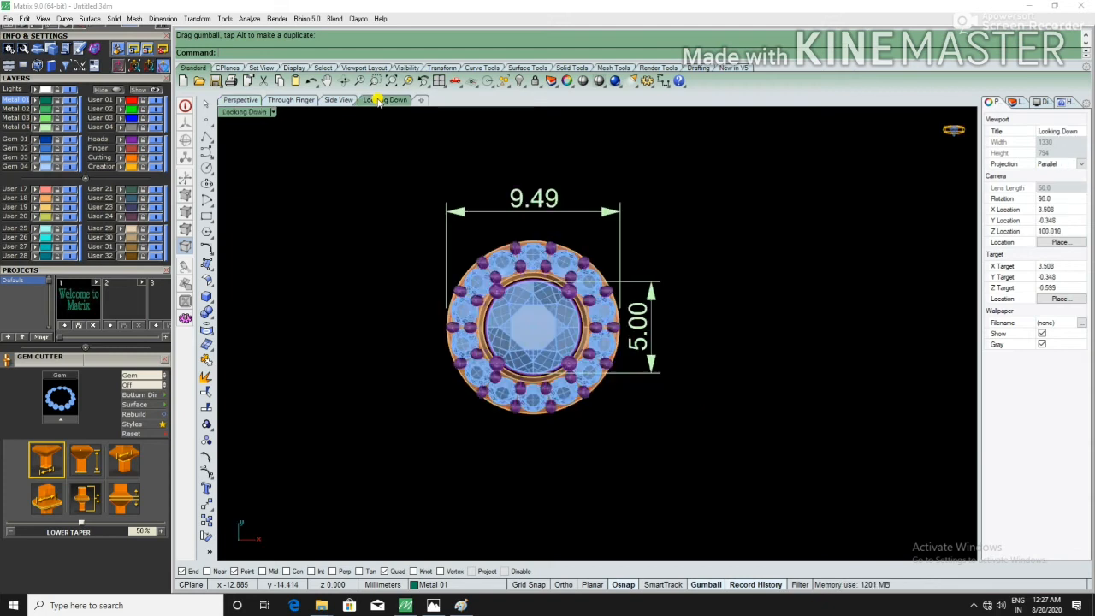
{"action": "left_click", "coordinate": [585, 81]}
{"action": "mouse_move", "coordinate": [656, 230]}
{"action": "right_mouse_down"}
{"action": "mouse_move", "coordinate": [736, 228]}
{"action": "mouse_move", "coordinate": [742, 244]}
{"action": "right_mouse_up"}
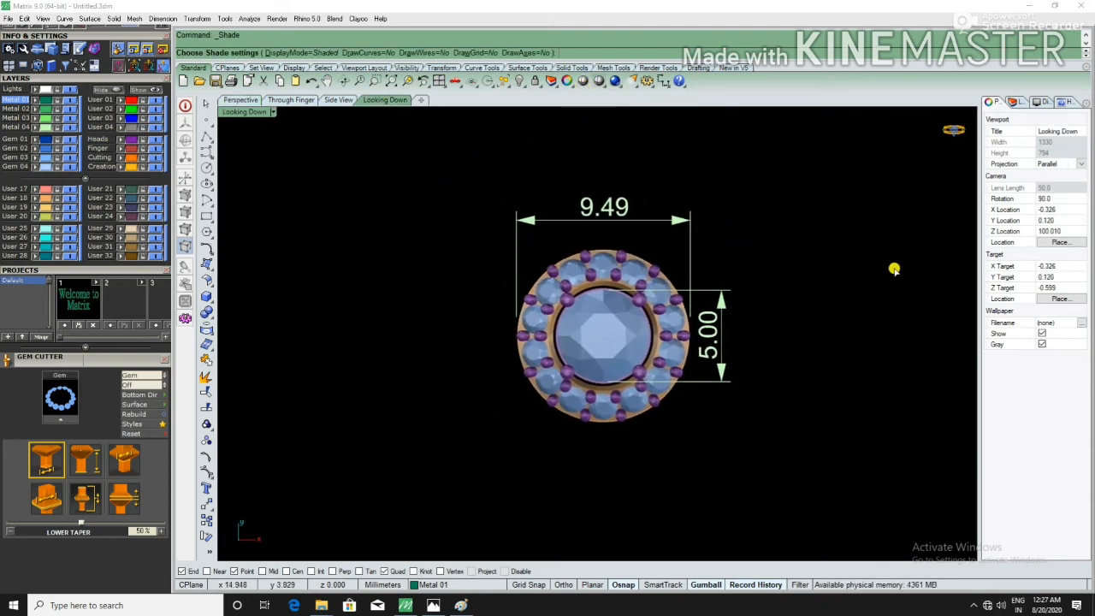